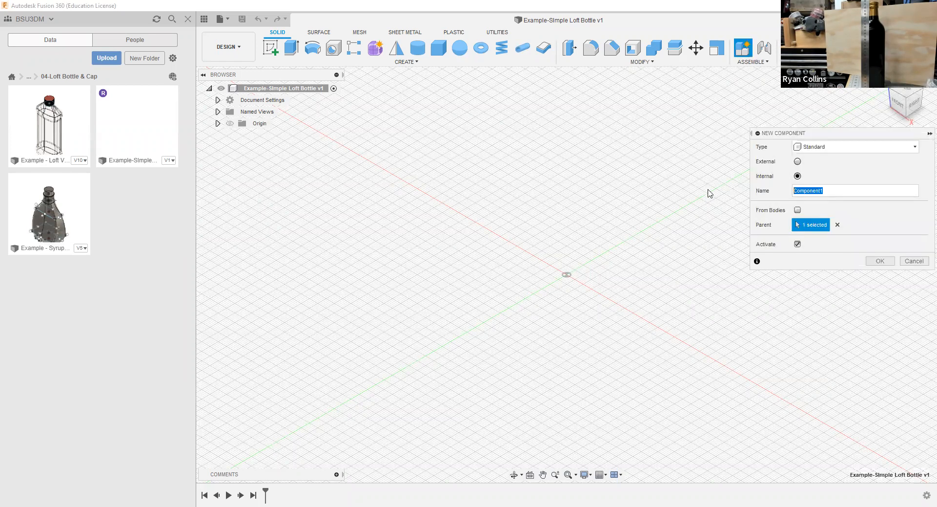
Step: Create the internal component with the name Bottle and reactivate the top-level assembly
type("Bottle")
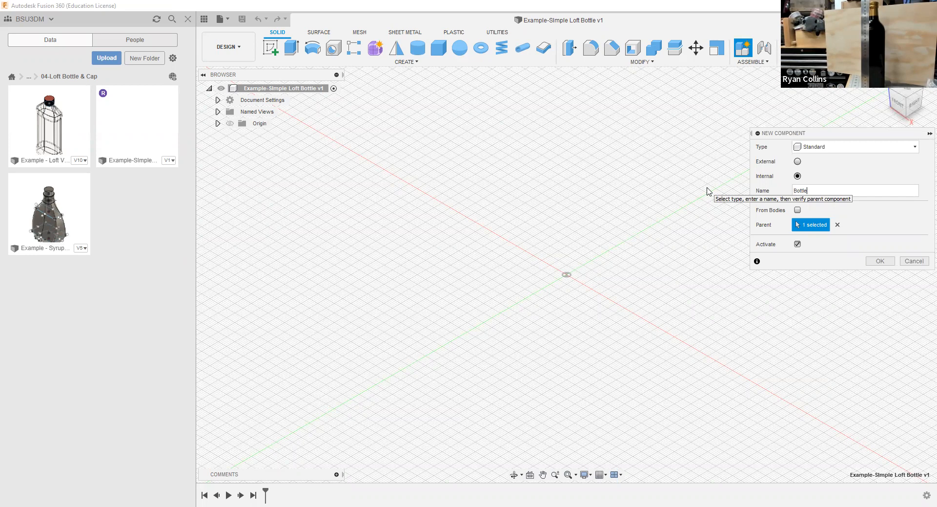
key("Return")
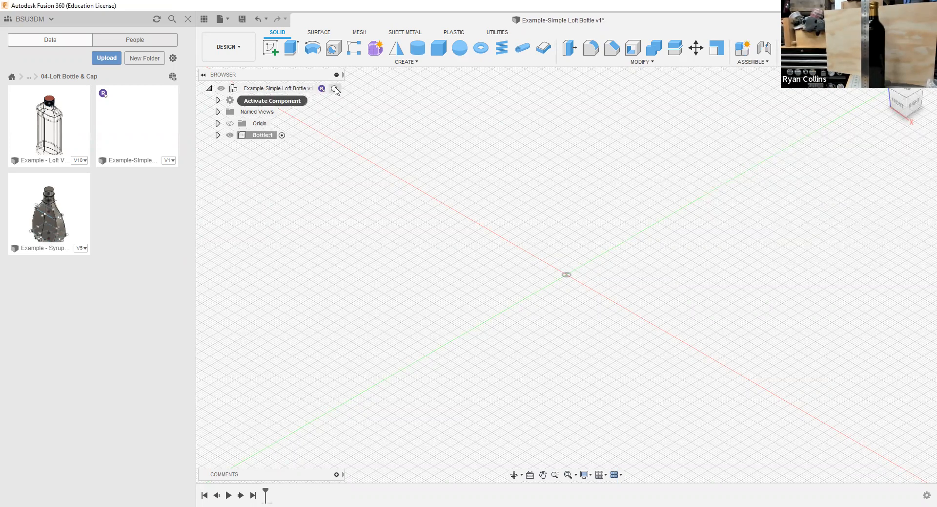
left_click(334, 88)
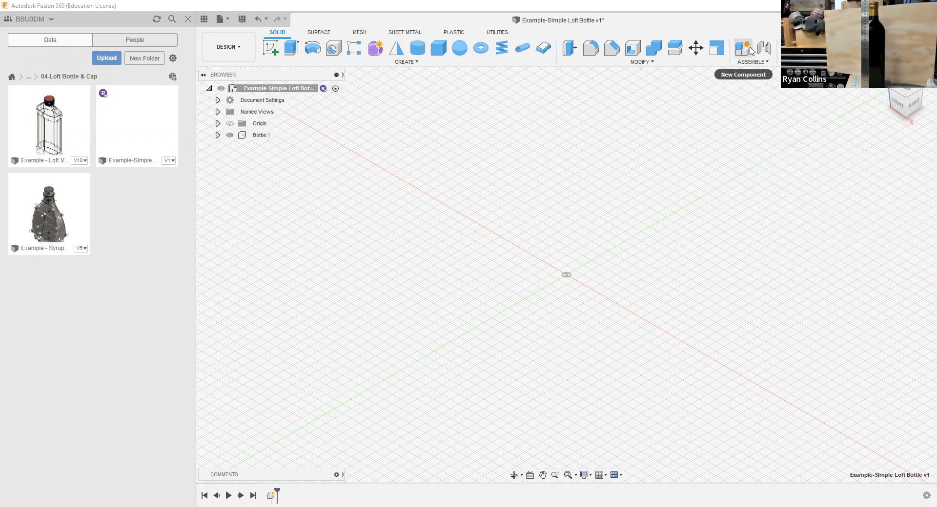
Step: Create a second internal component named Cap without activating it, and make Bottle the active component
left_click(750, 50)
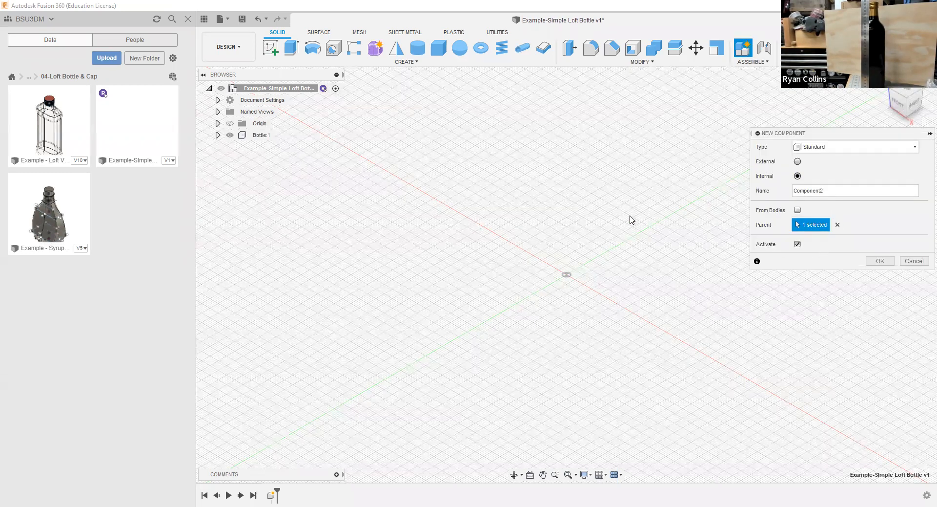
left_click(797, 245)
double_click(818, 192)
type("Cap")
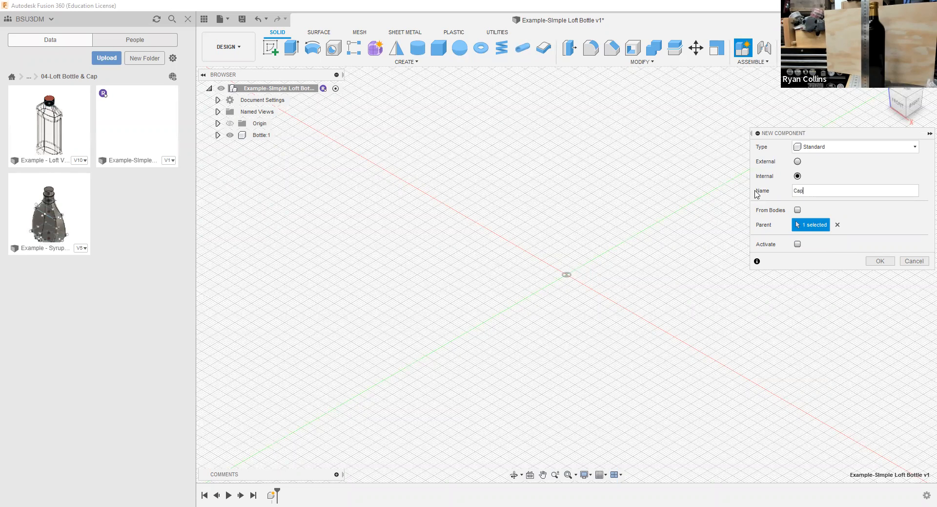
key("Return")
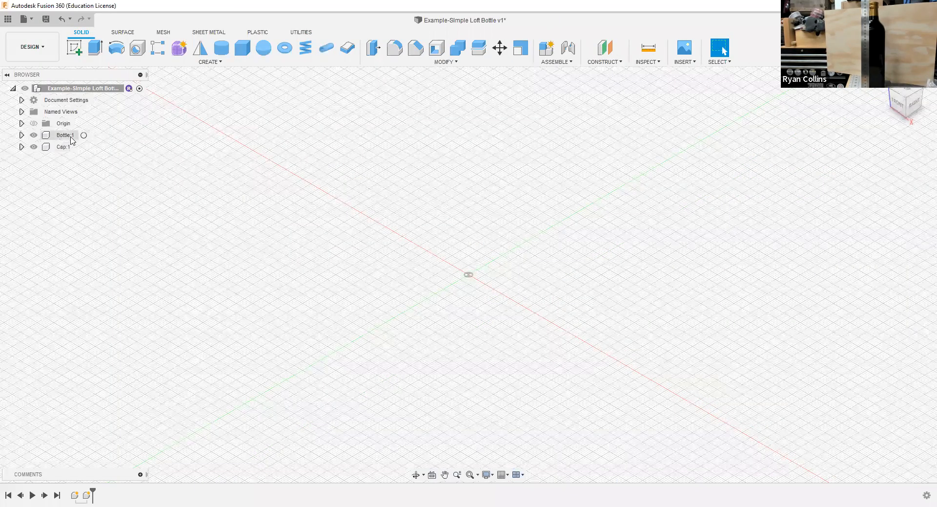
left_click(83, 137)
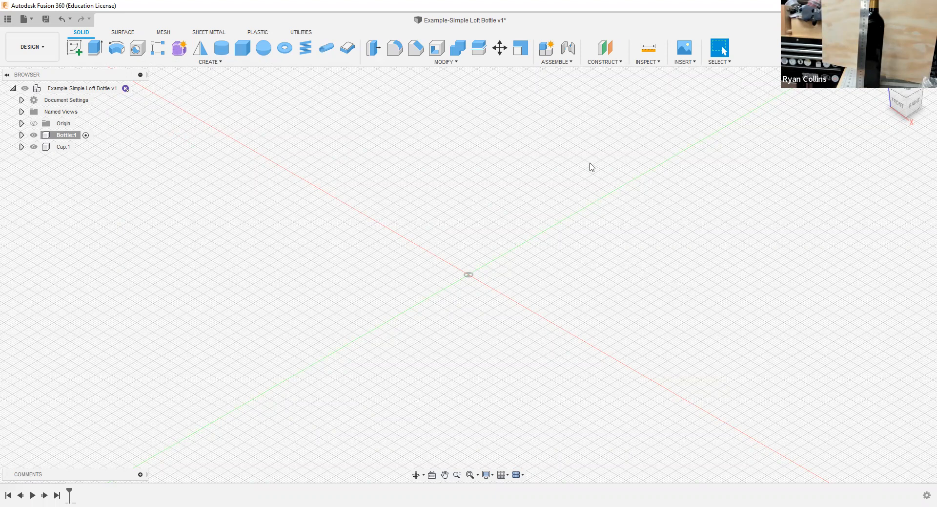
Step: Show the origin planes and create a construction plane offset 5 mm from the XY plane
left_click(606, 64)
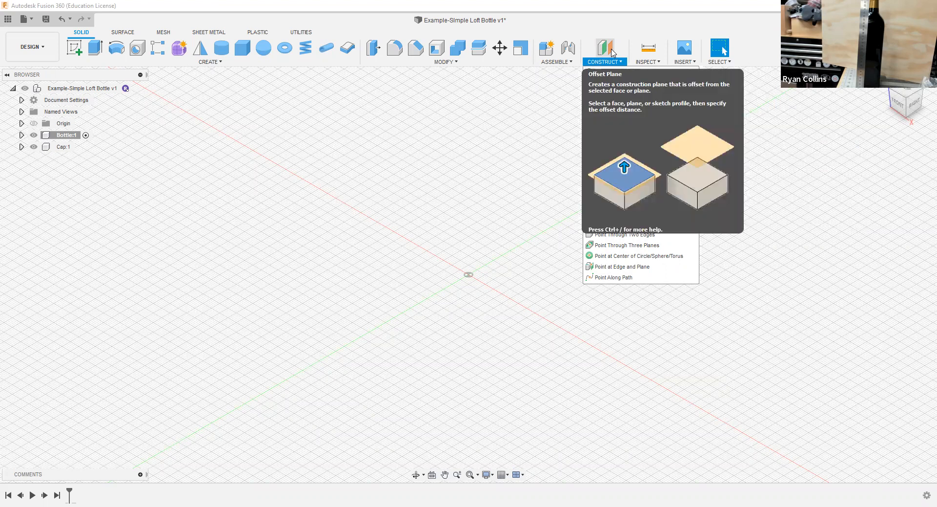
left_click(34, 125)
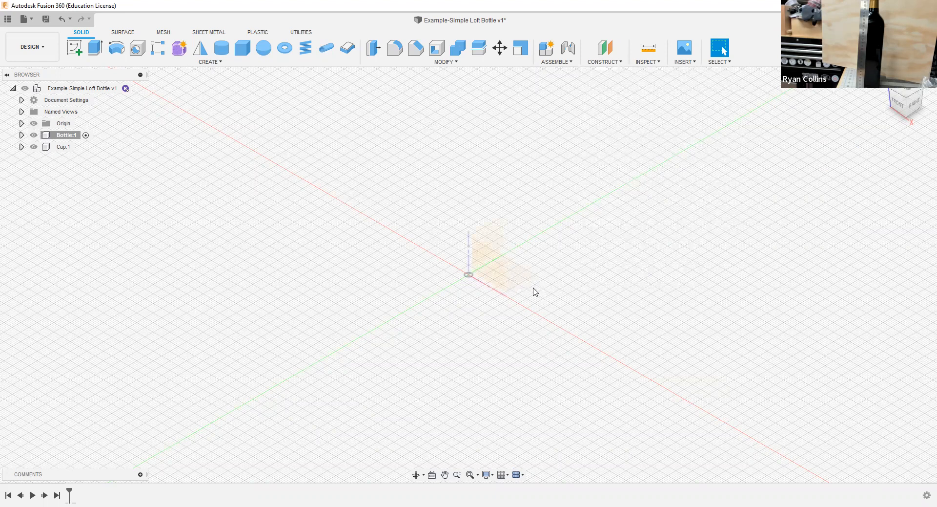
middle_click_drag(591, 280, 470, 278, "shift")
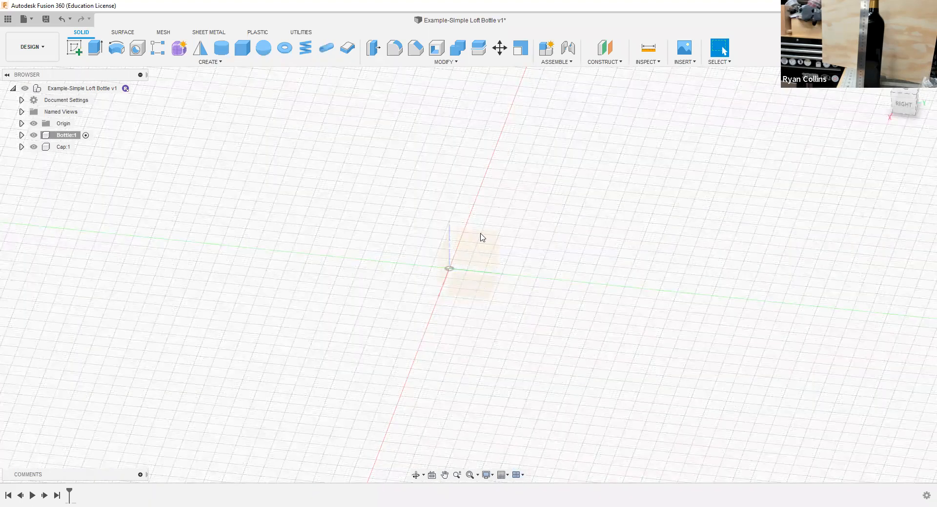
middle_click_drag(536, 347, 555, 348, "shift")
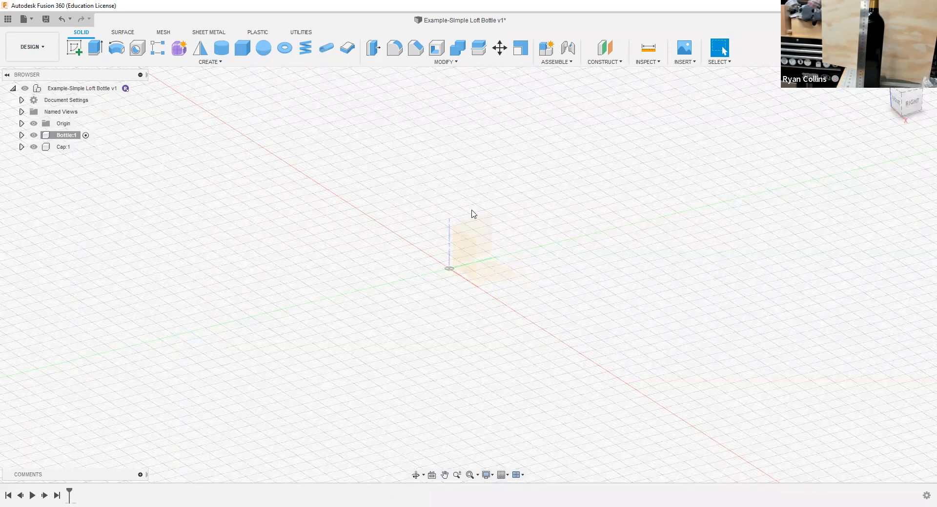
left_click(605, 48)
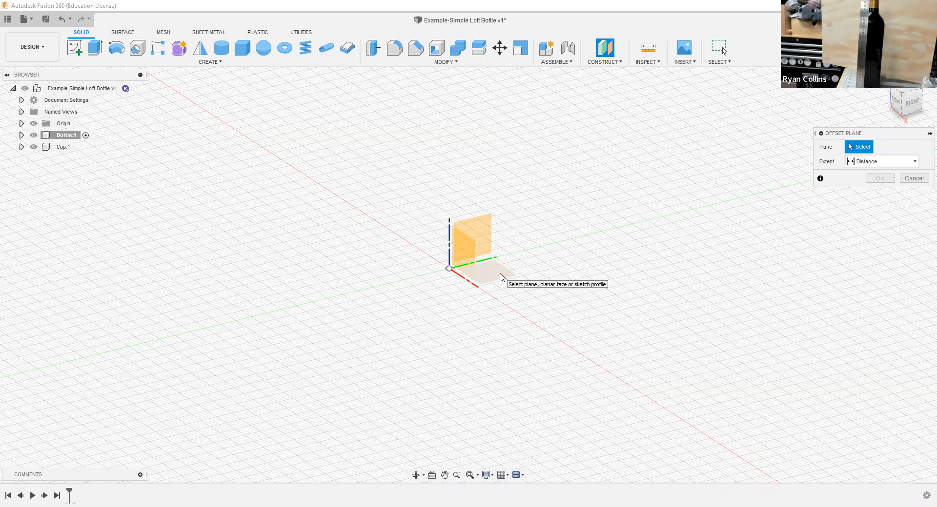
left_click(500, 277)
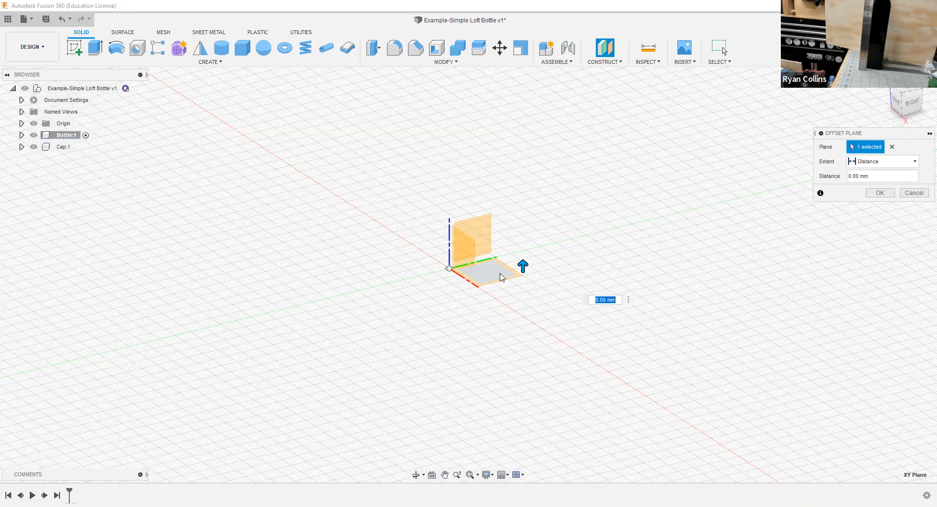
type("5")
key("Return")
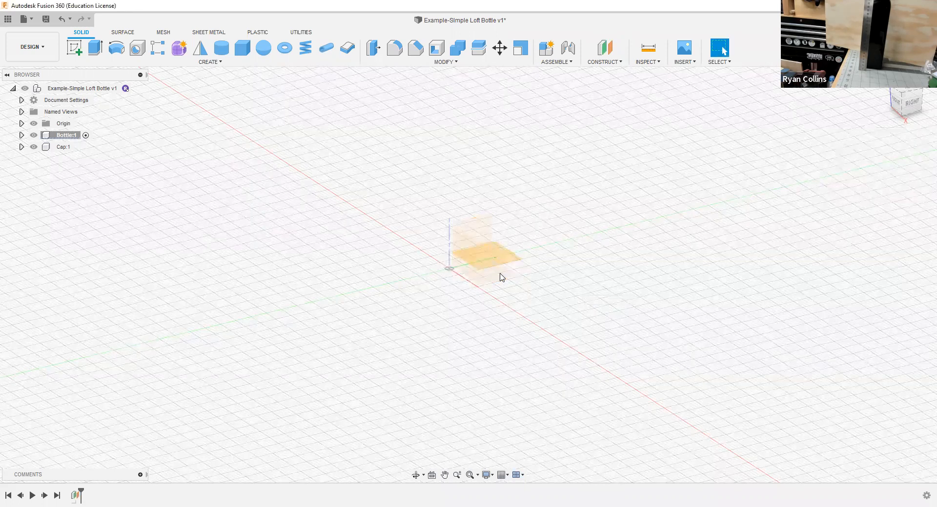
Step: Create a second construction plane offset 210 mm from the XY plane
left_click(73, 138)
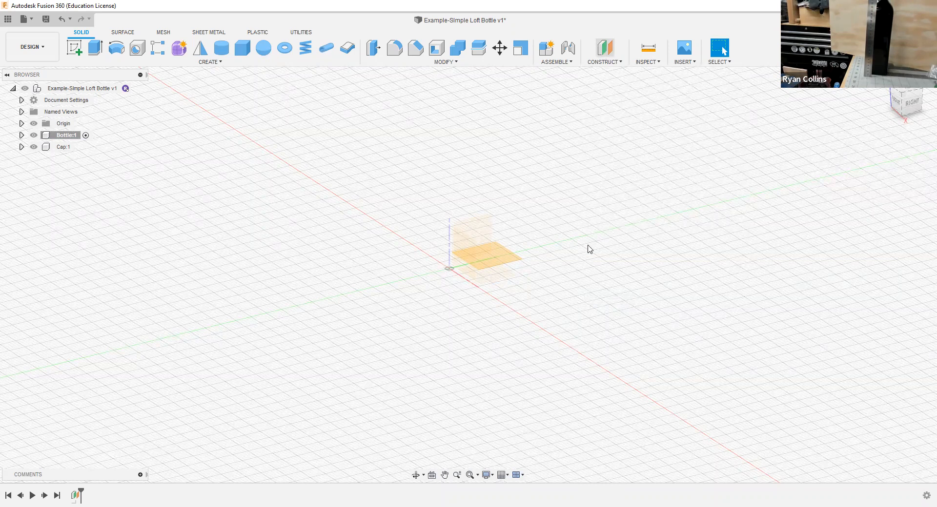
left_click(504, 277)
type("210")
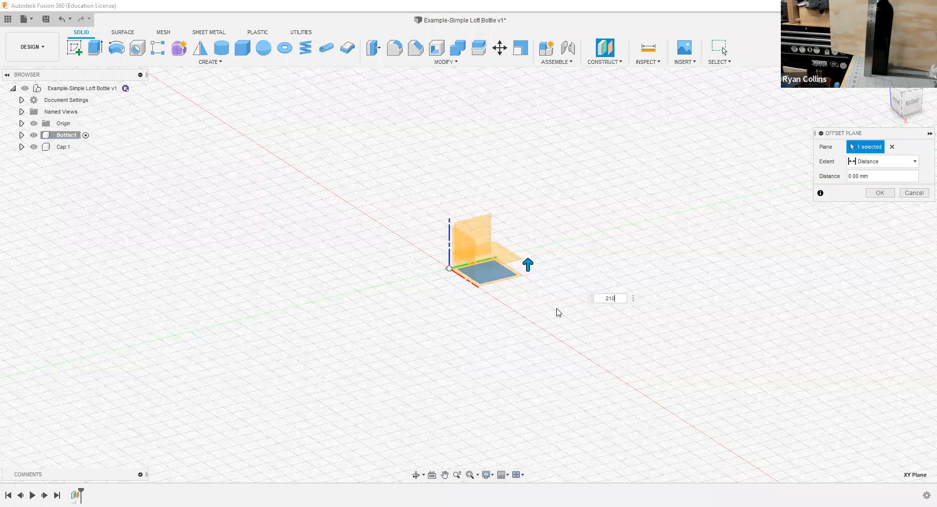
key("Return")
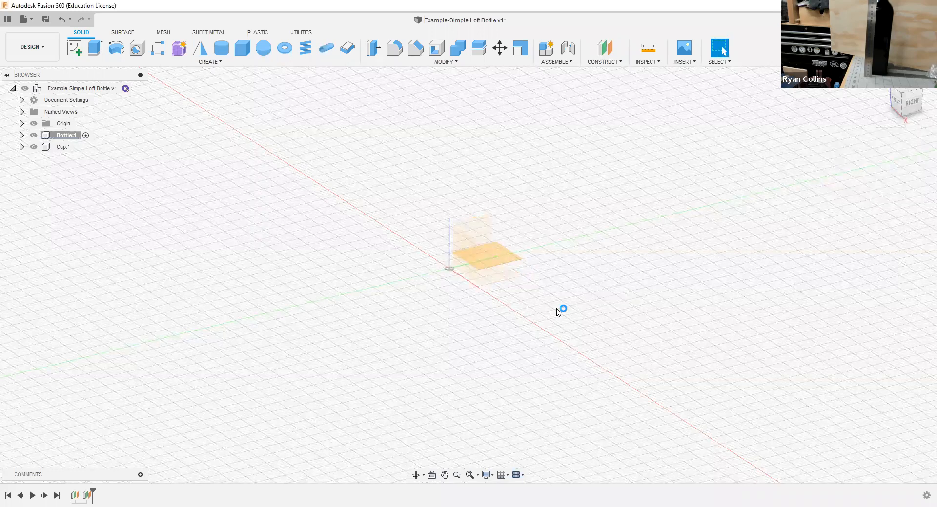
Step: Create a third construction plane offset from the XY plane, above the 210 mm plane
key("F6")
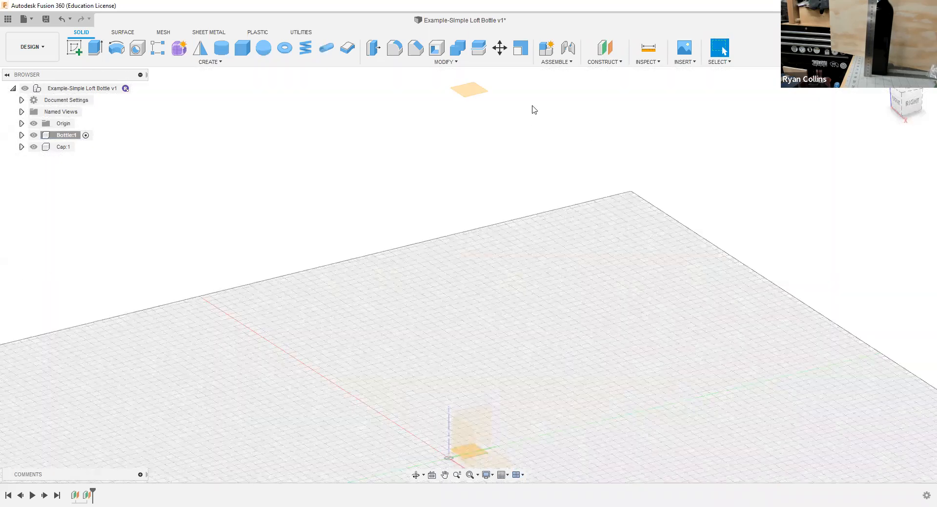
left_click(604, 47)
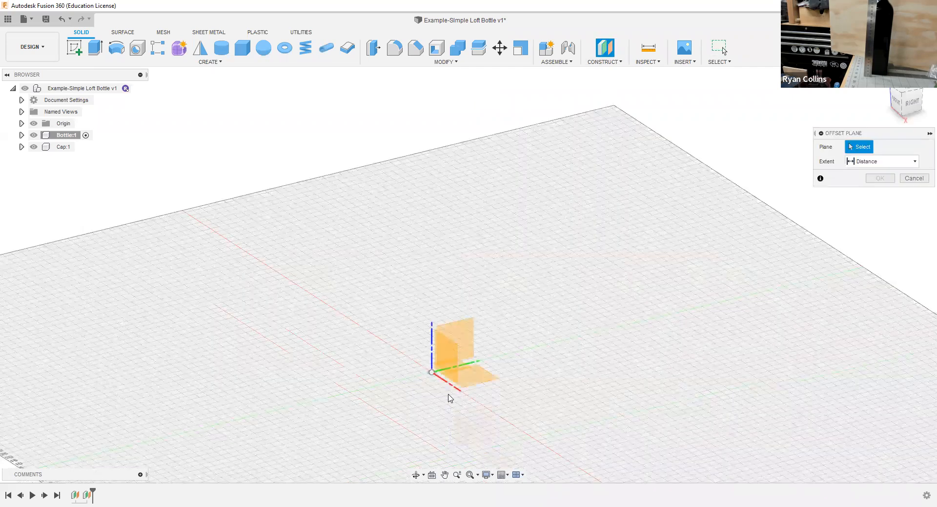
left_click(481, 384)
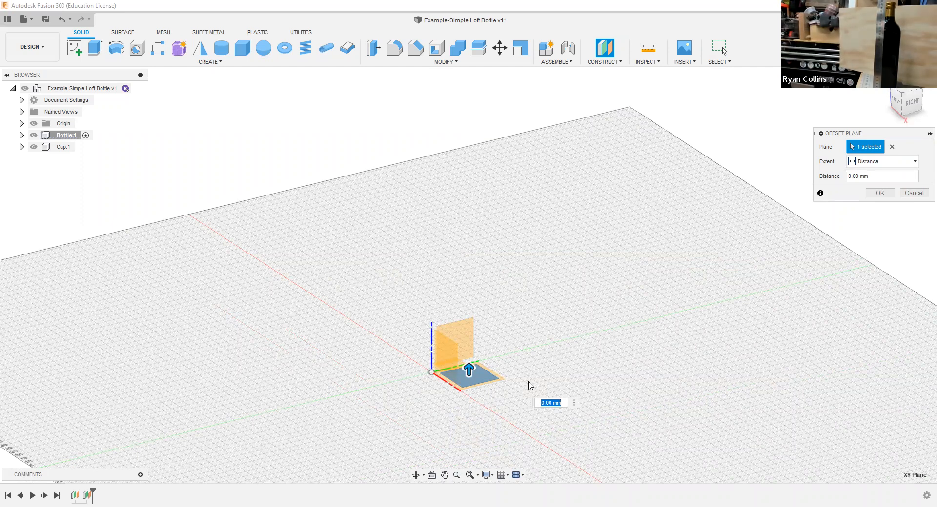
key("Return")
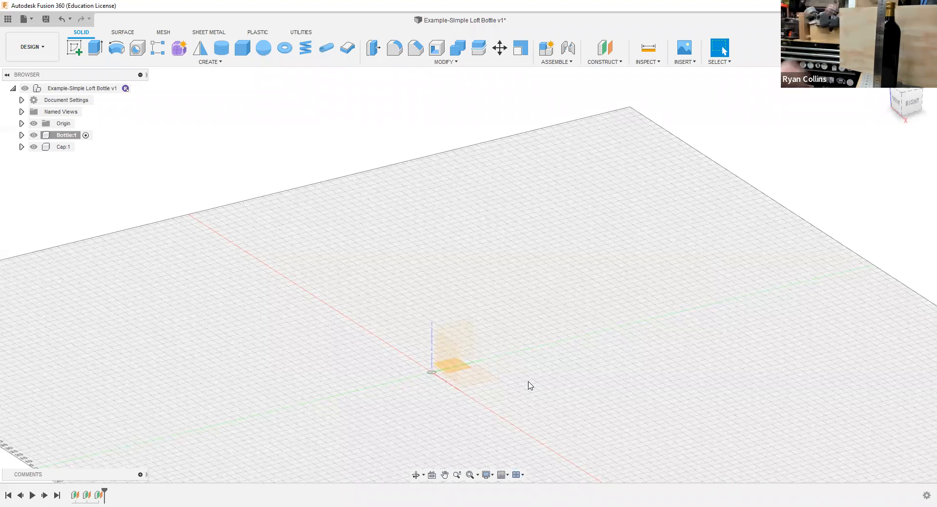
Step: Create a fourth construction plane offset 285 mm from the XY plane
left_click(601, 55)
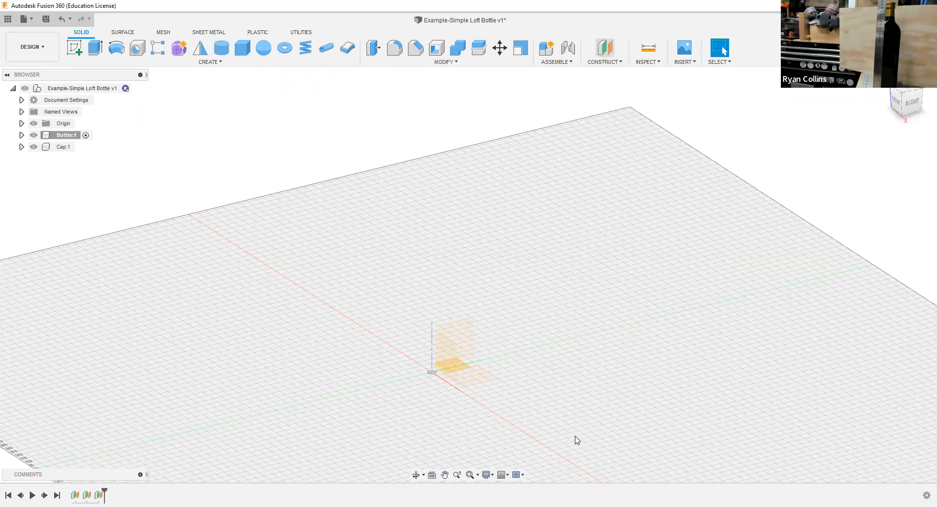
left_click(504, 411)
type("28")
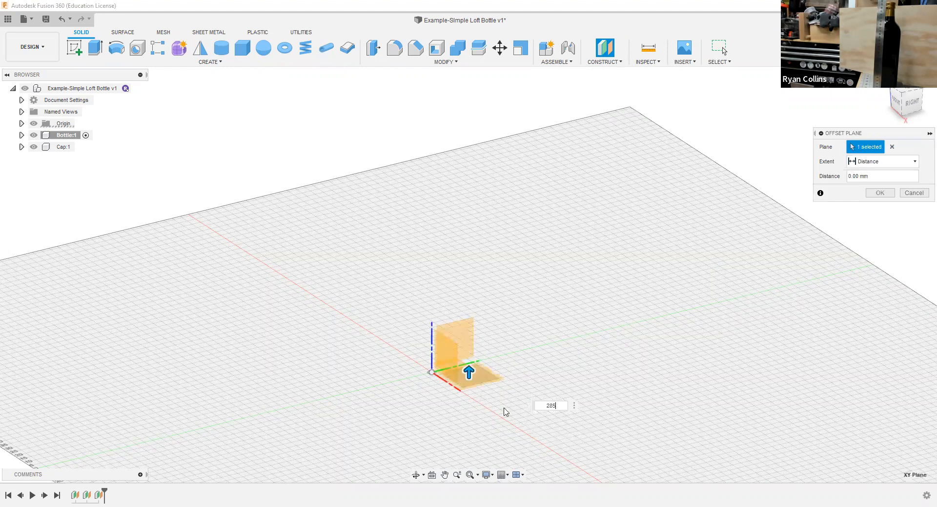
type("5")
key("Return")
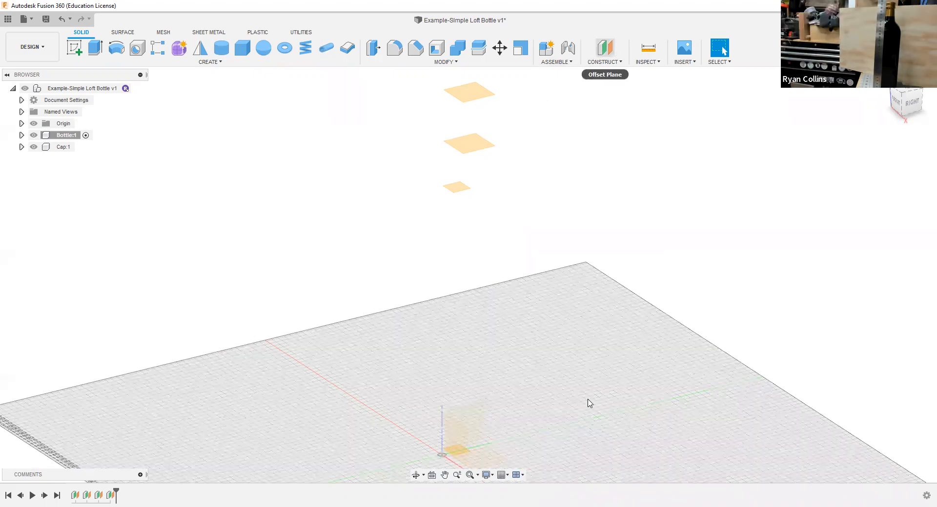
Step: Create a fifth construction plane offset 300 mm from the XY plane
middle_click_drag(587, 403, 575, 352)
middle_click_drag(449, 448, 441, 392)
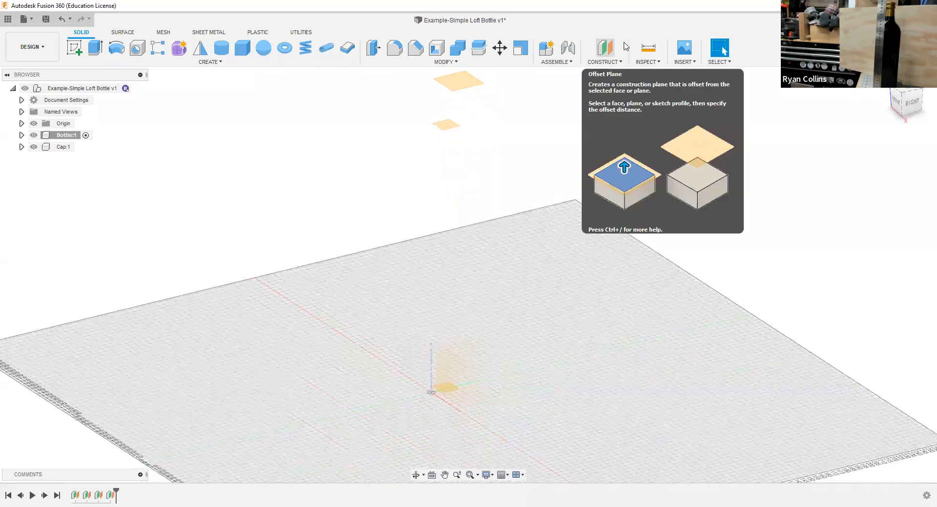
left_click(610, 47)
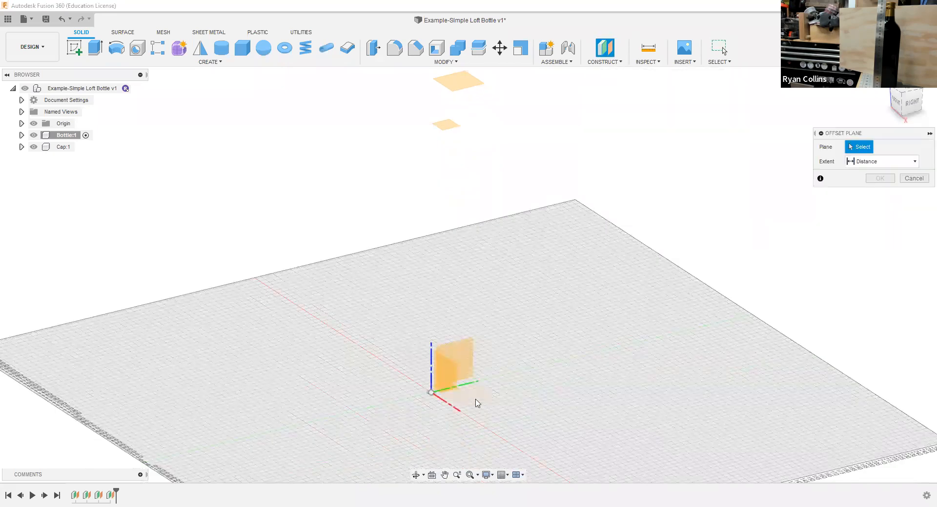
left_click(496, 417)
type("300")
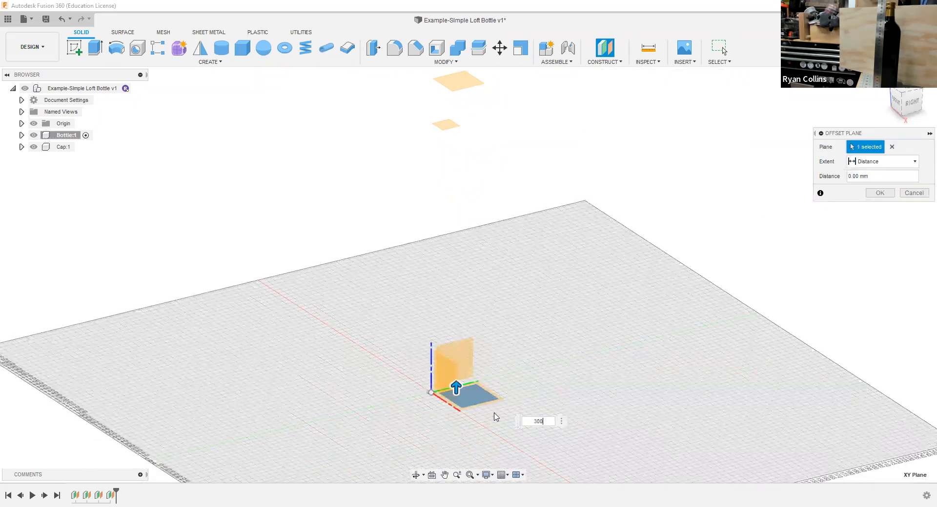
key("Return")
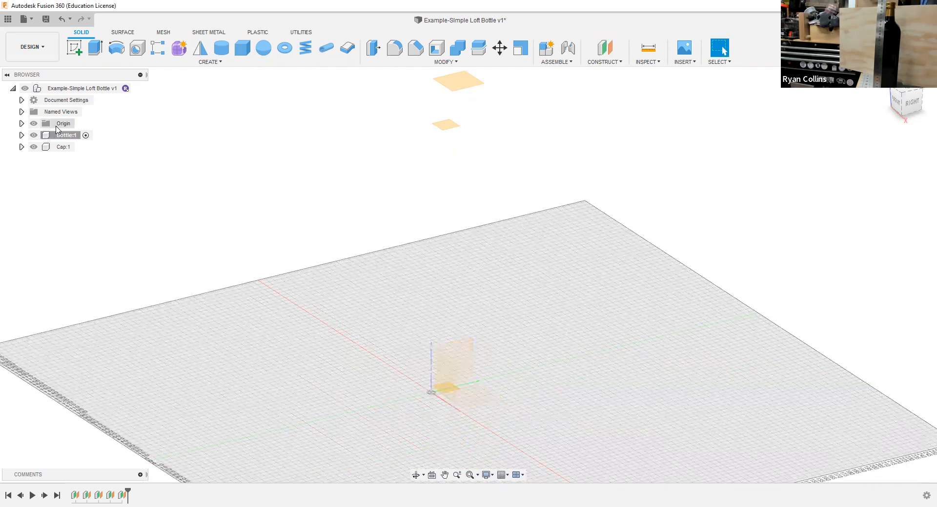
Step: Expand the Bottle component's construction planes and highlight Plane1 to Plane5 individually to check their positions
left_click(22, 136)
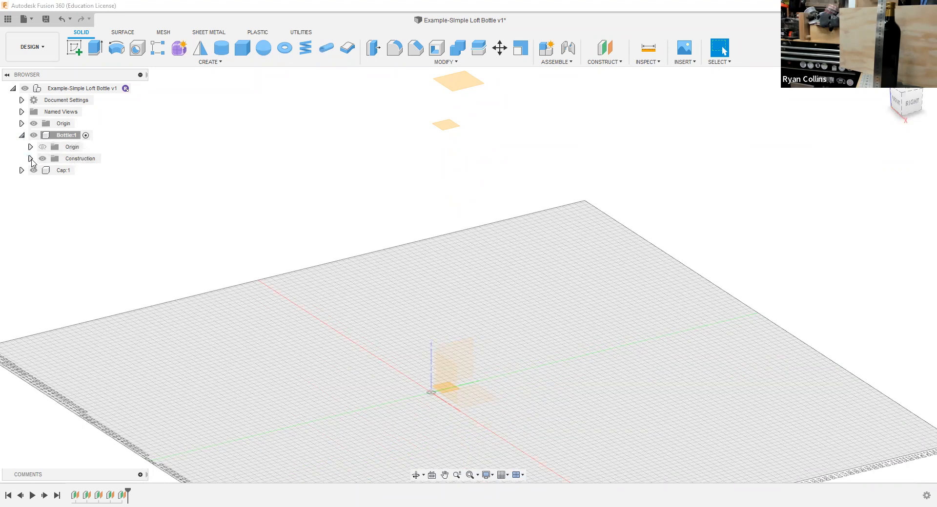
left_click(30, 159)
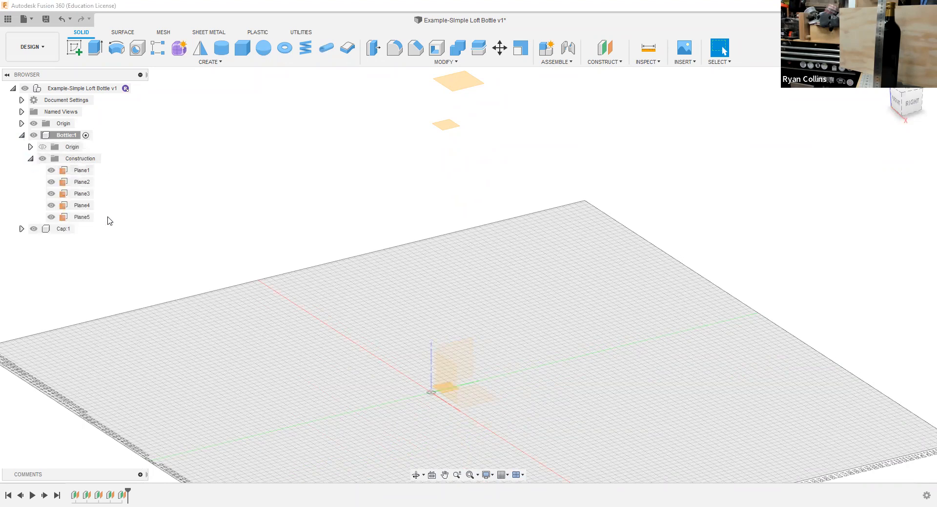
scroll(110, 221, "down", 2)
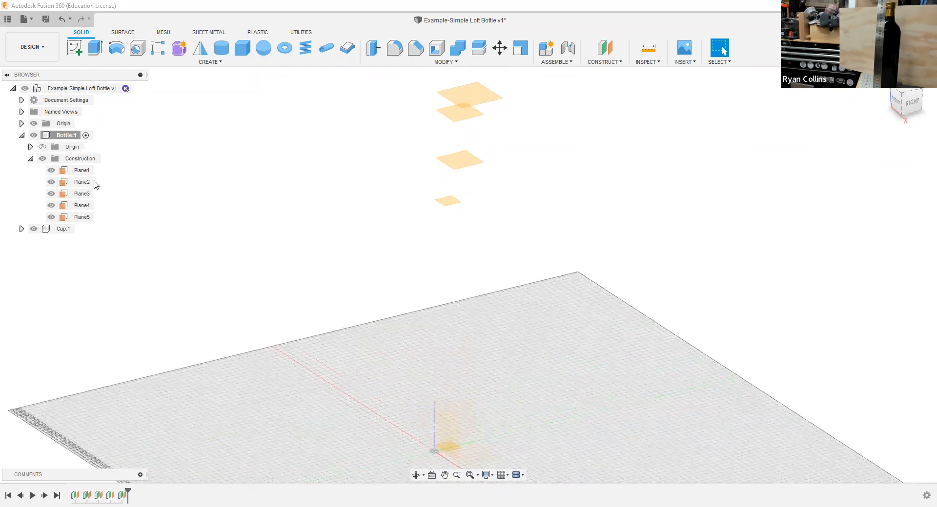
left_click(83, 172)
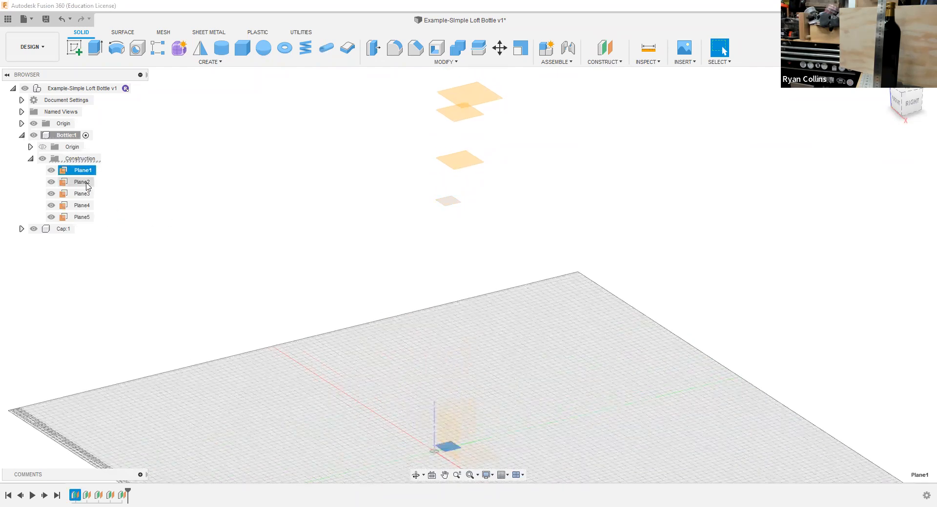
left_click(84, 183)
left_click(82, 195)
left_click(82, 206)
left_click(81, 217)
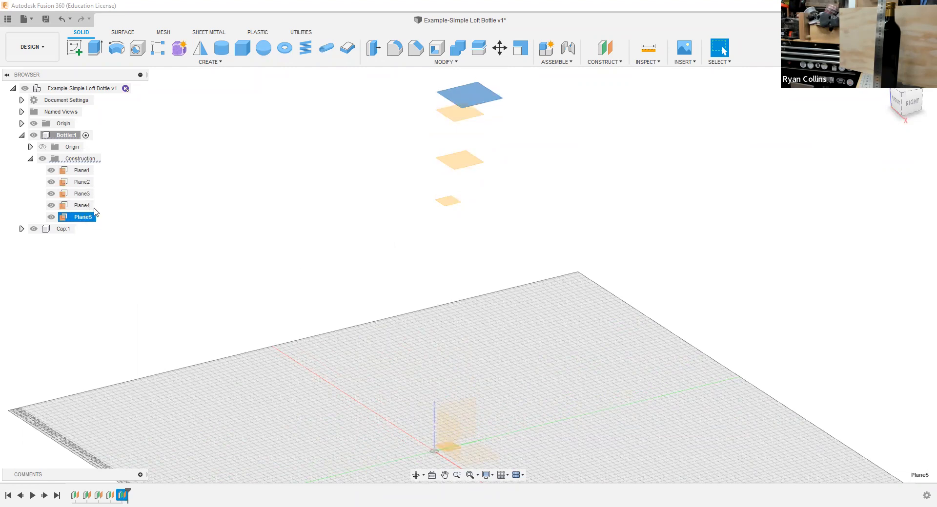
left_click(201, 254)
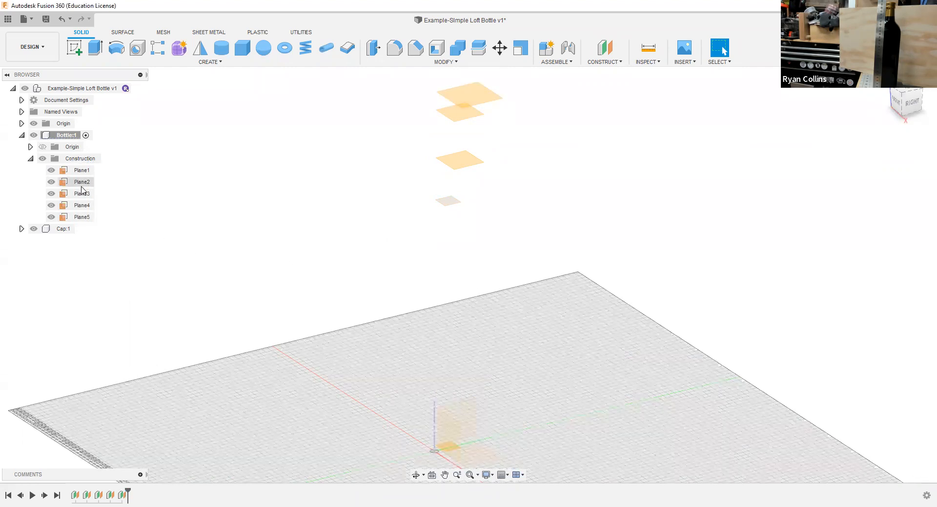
left_click(82, 217)
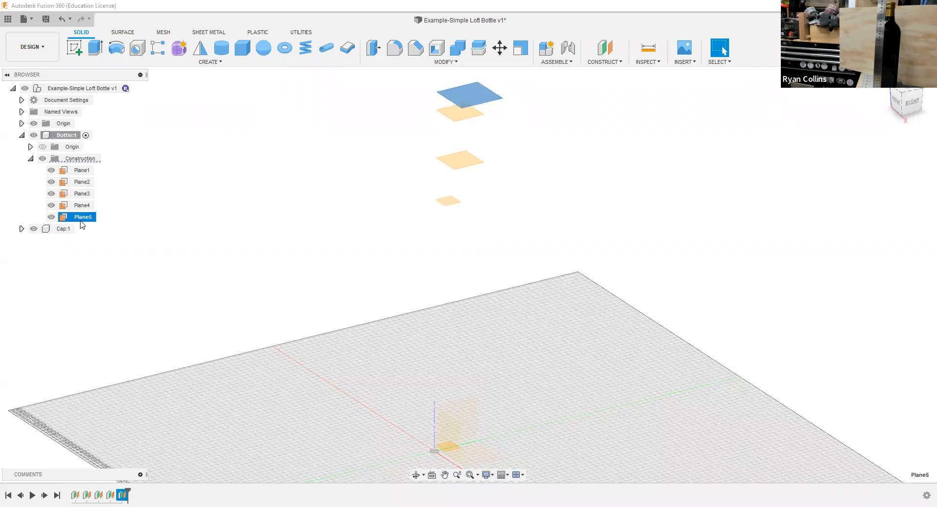
Step: Start a sketch on the XY plane in the Bottle component and hide the component's construction planes
left_click(170, 236)
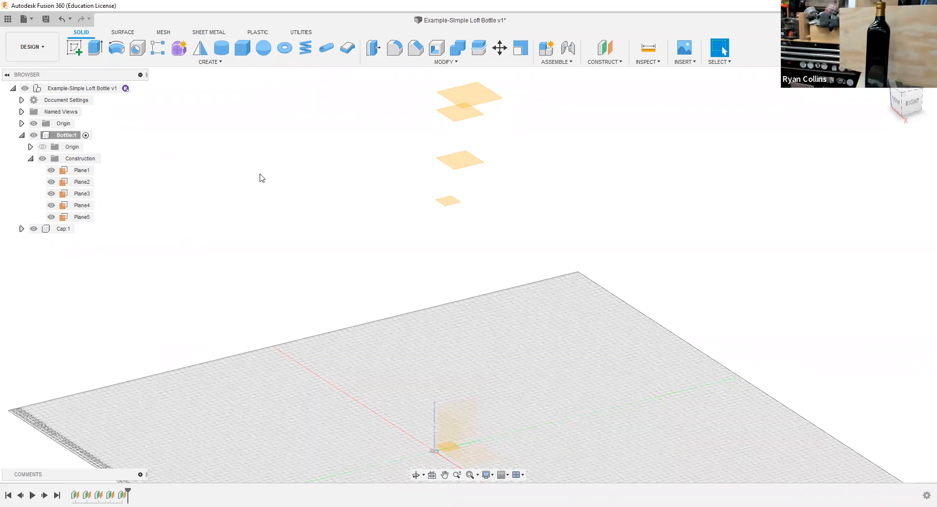
left_click(72, 43)
left_click(448, 421)
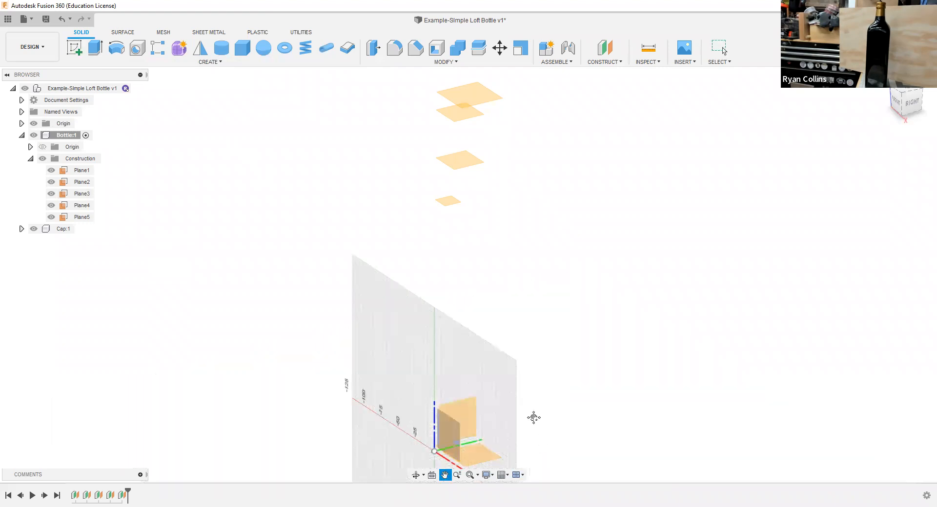
middle_click_drag(534, 418, 518, 371)
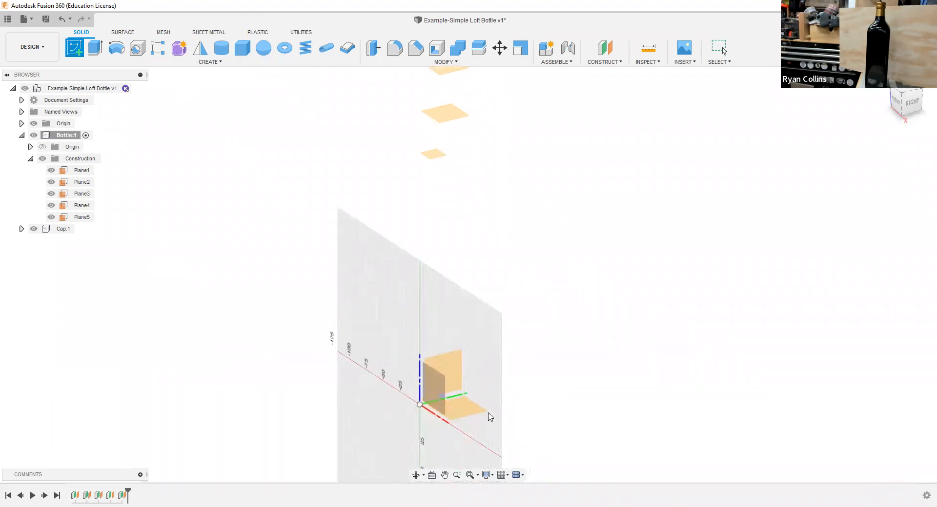
left_click(463, 413)
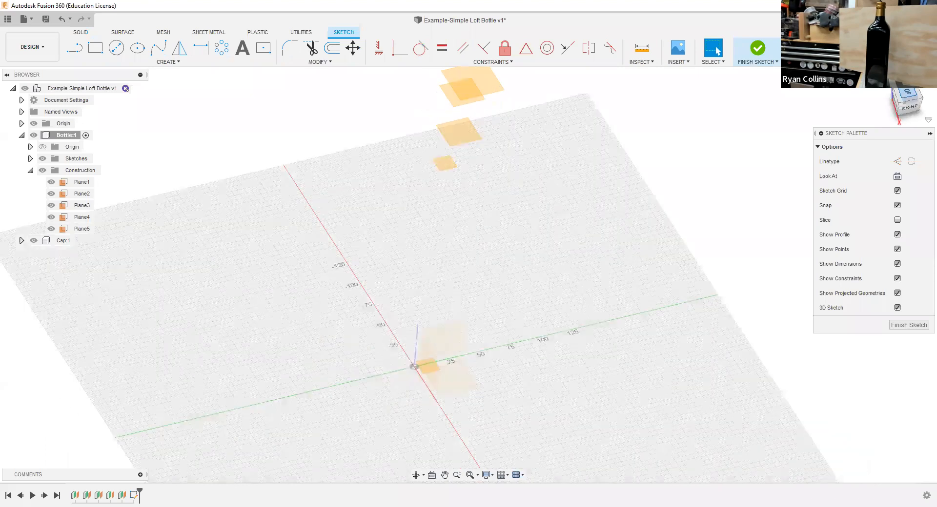
left_click(460, 263)
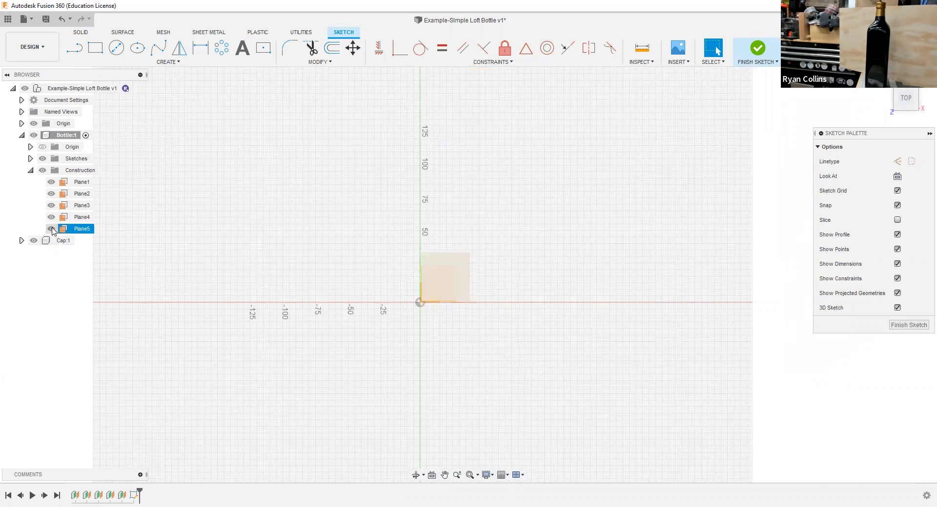
left_click(43, 171)
left_click(42, 172)
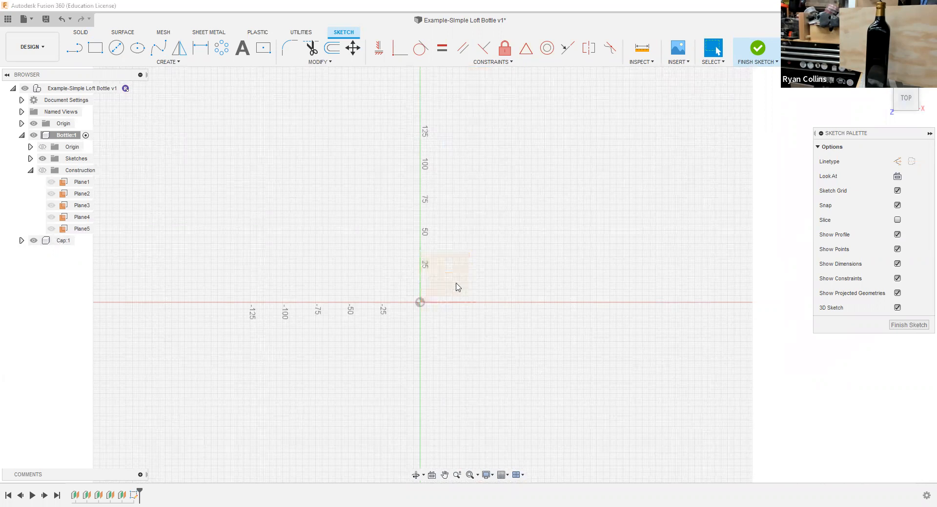
Step: Draw a 60 mm by 60 mm center rectangle from the origin as the bottle's base profile
left_click(264, 51)
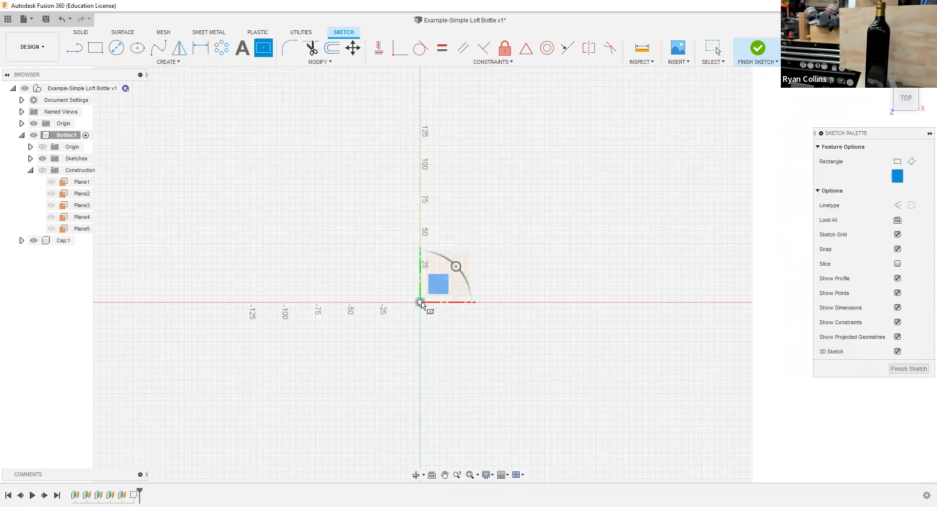
left_click(420, 303)
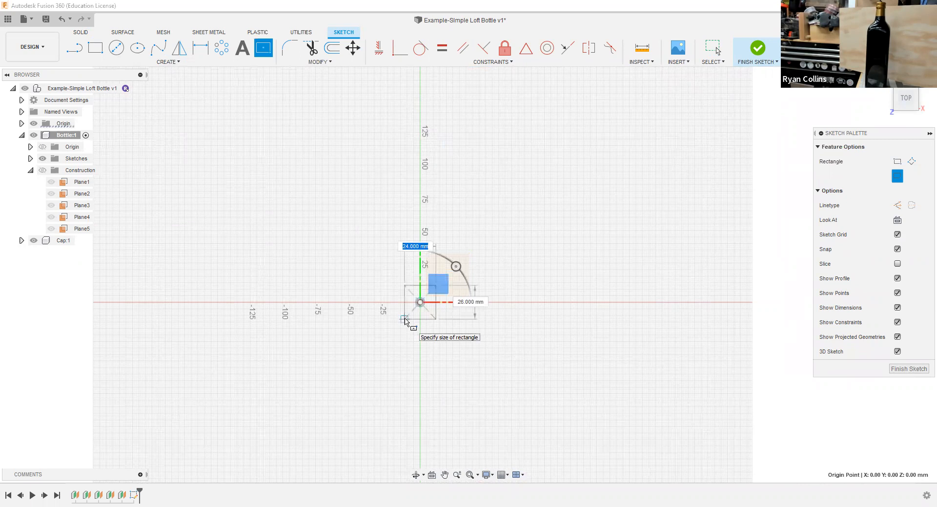
type("60")
key("Tab")
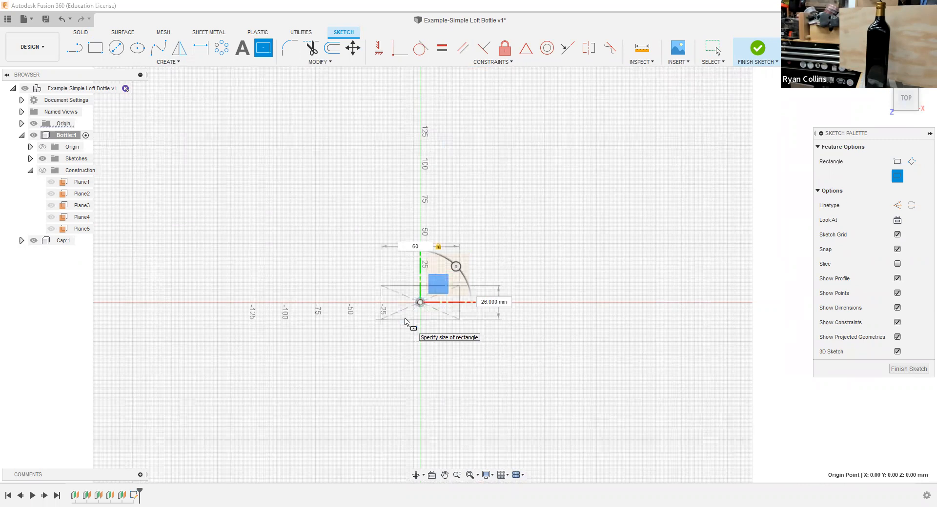
type("60")
key("Return")
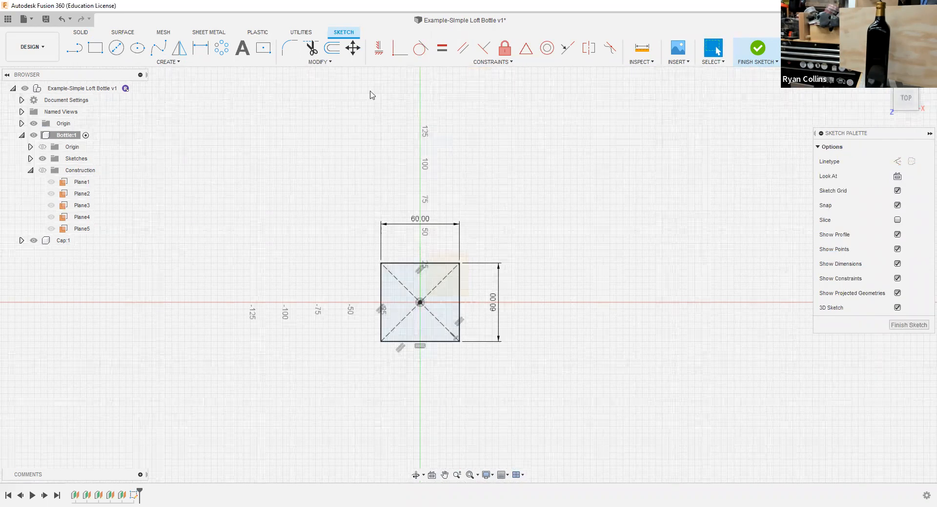
Step: Fillet all four corners of the 60 mm square with an 8 mm radius and finish the sketch
left_click(289, 48)
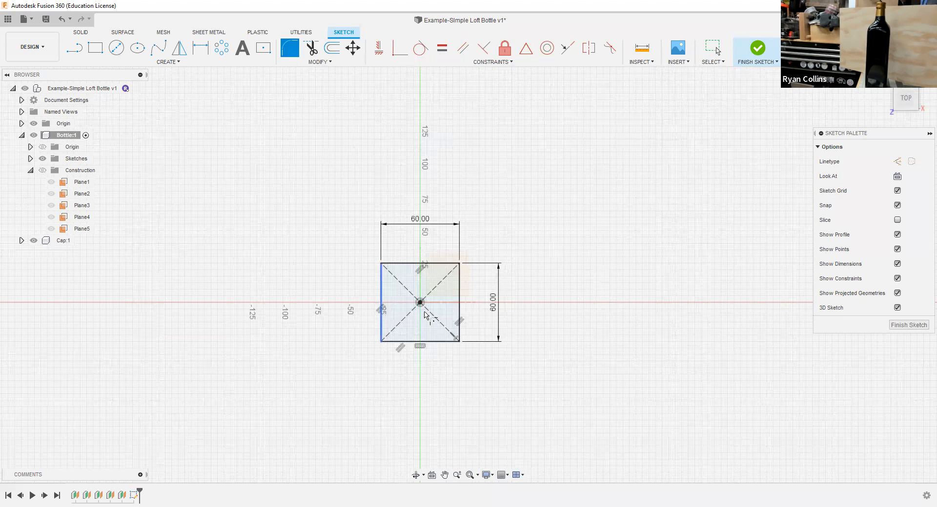
left_click(381, 264)
type("10")
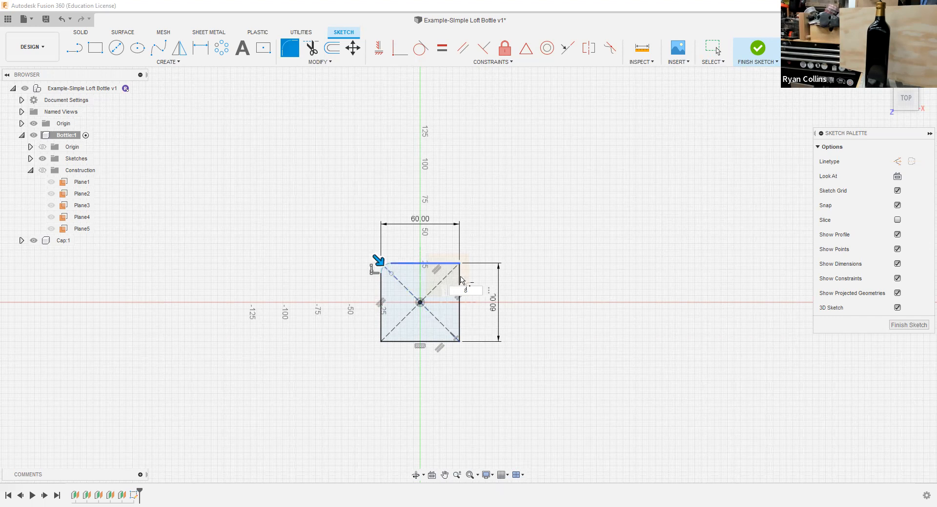
key("Return")
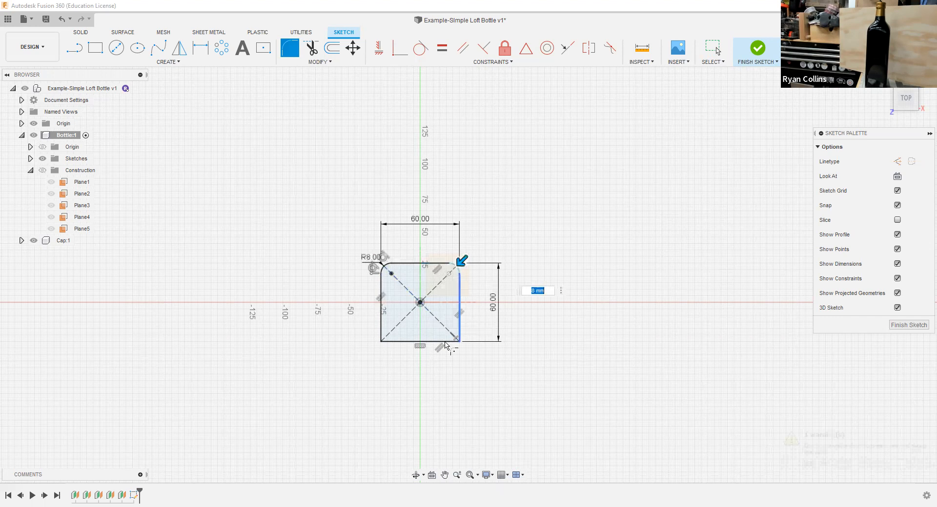
left_click(404, 343)
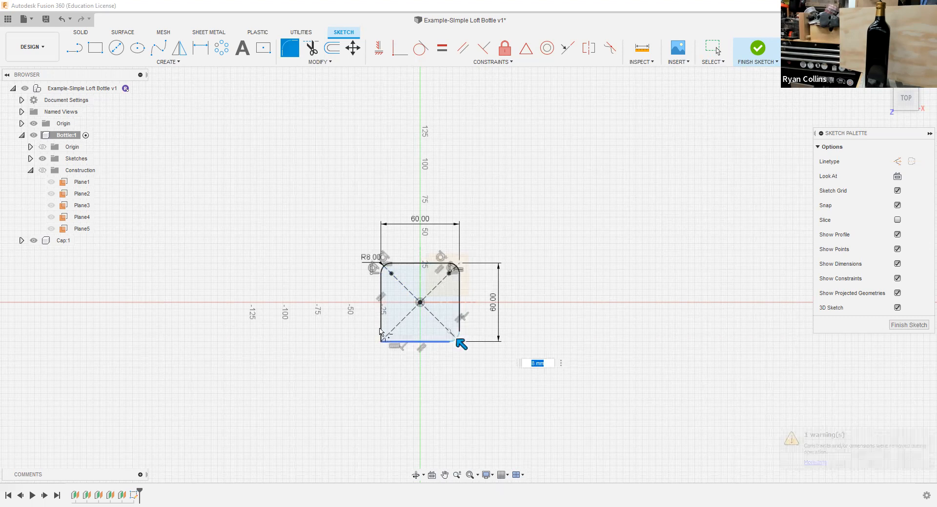
key("Return")
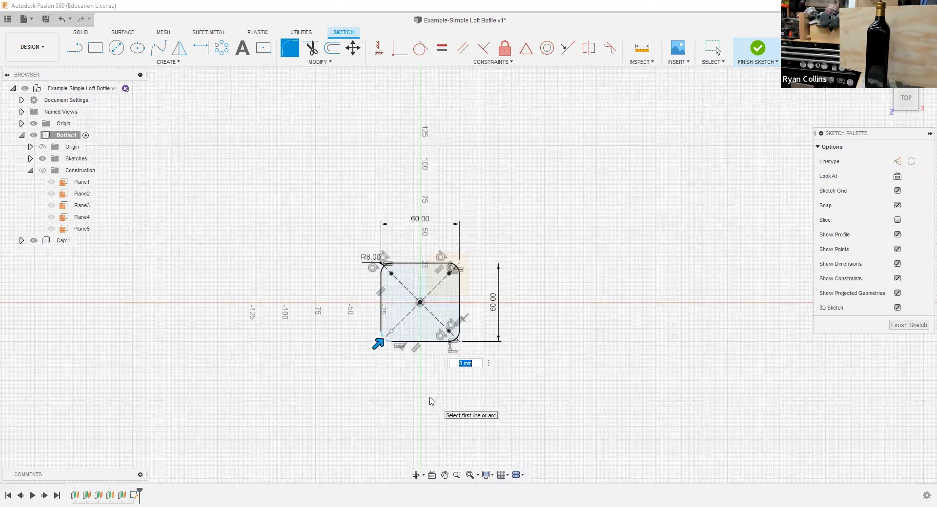
left_click(758, 50)
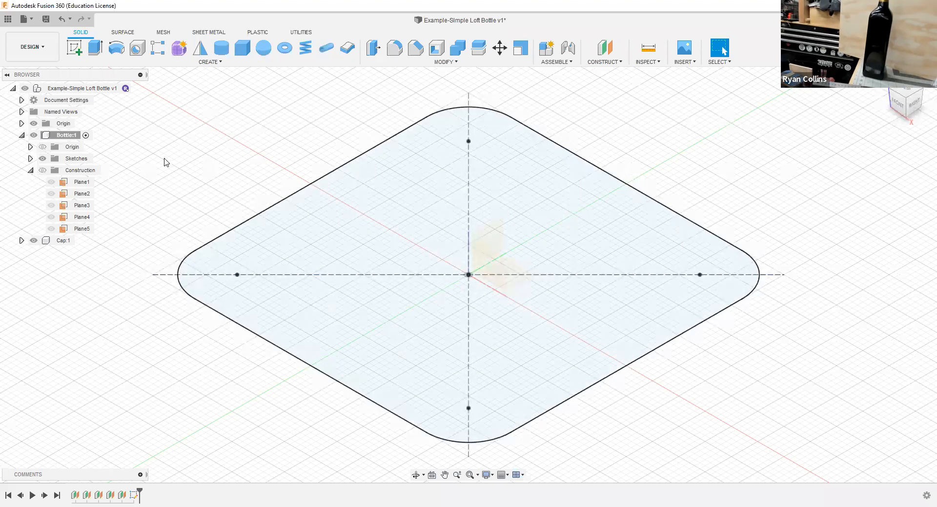
Step: Expand the Bottle's sketches and set the construction plane visibility so that only Plane1 is shown
left_click(31, 159)
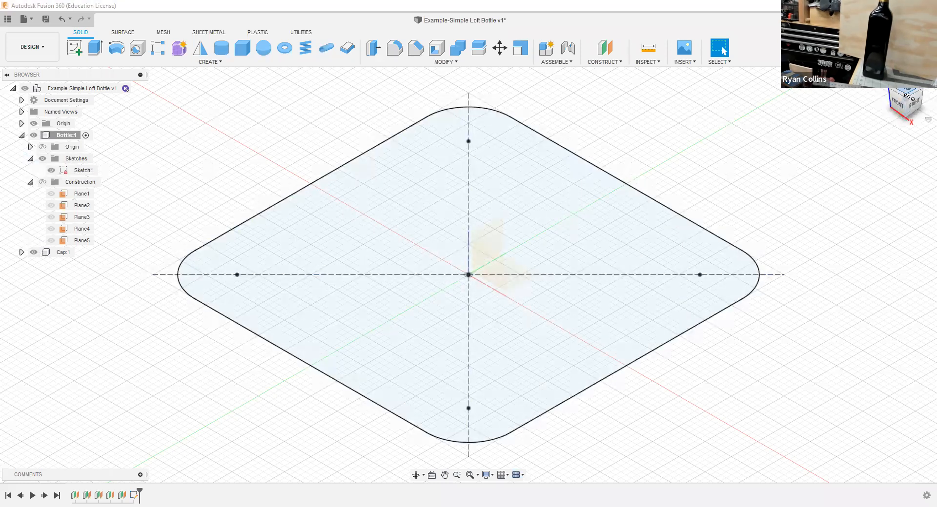
left_click(54, 195)
left_click(52, 195)
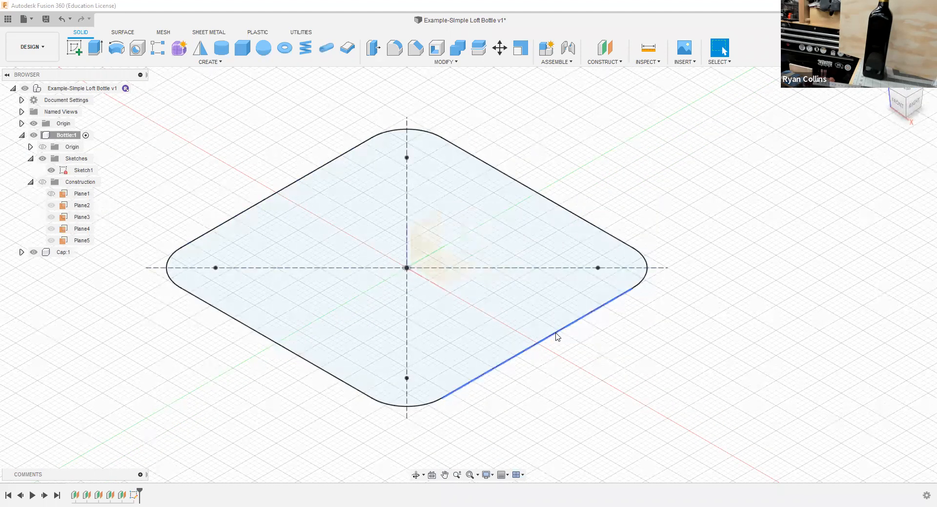
middle_click_drag(557, 337, 520, 306, "shift")
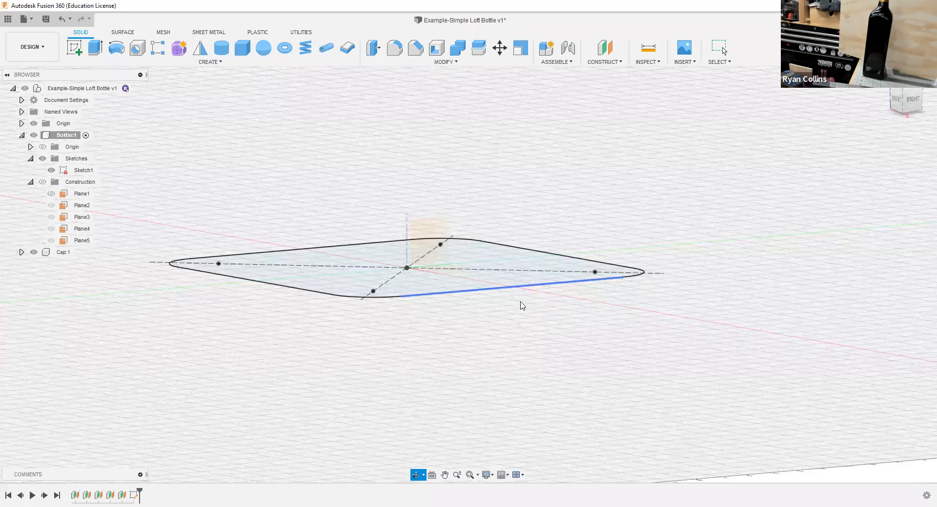
left_click(43, 184)
left_click(52, 204)
left_click(51, 217)
left_click(51, 229)
left_click(51, 240)
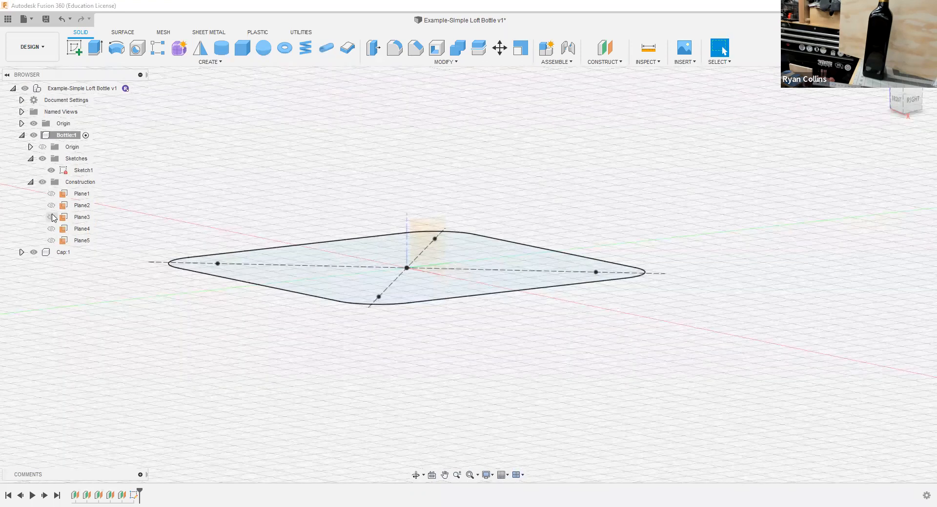
left_click(51, 194)
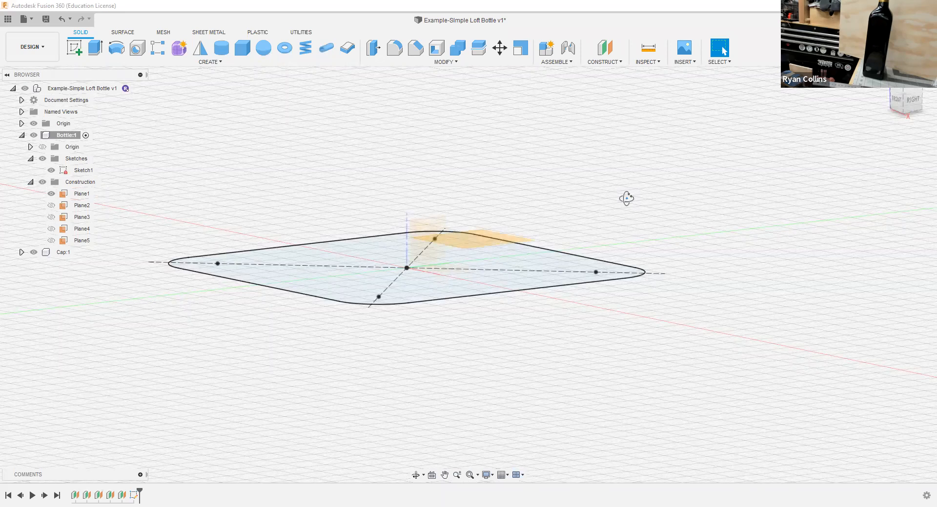
middle_click_drag(600, 198, 613, 194, "shift")
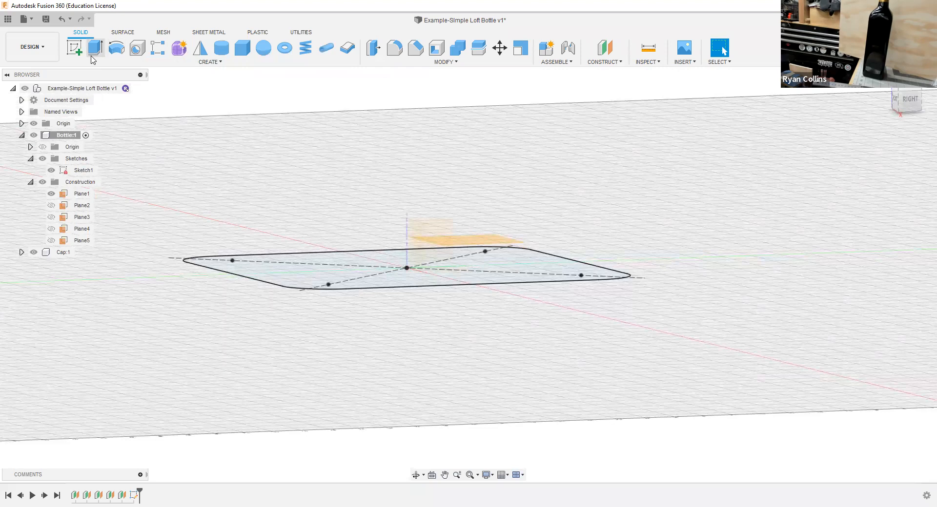
Step: Start a second sketch on Plane1 and view it from the top
left_click(74, 47)
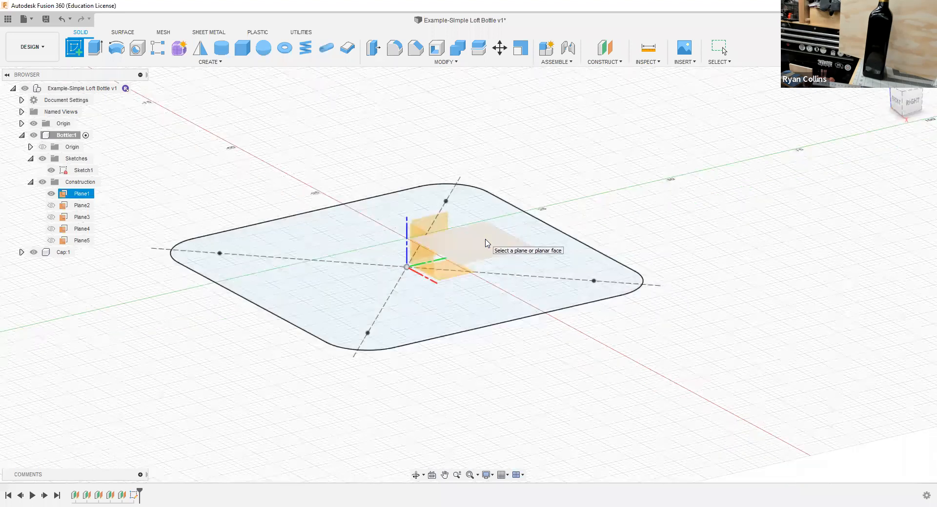
middle_click_drag(702, 160, 711, 168, "shift")
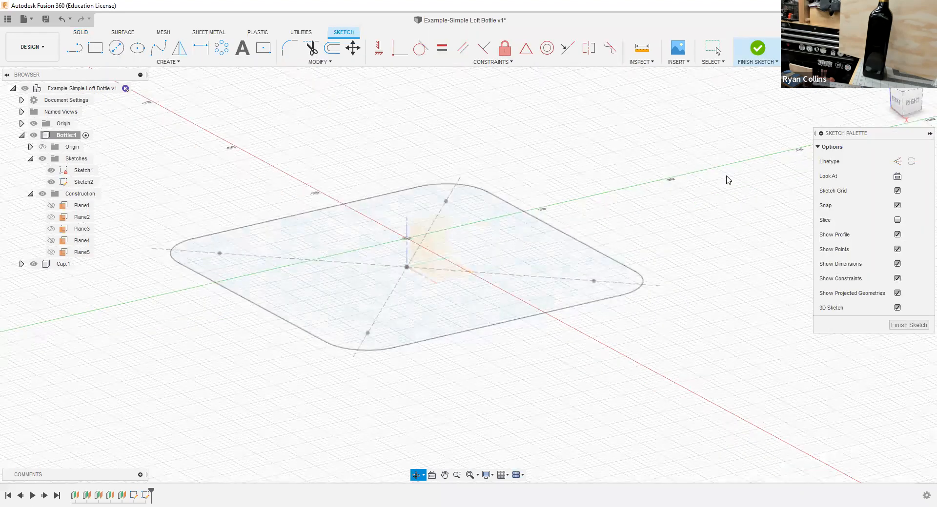
left_click_drag(909, 97, 912, 103)
left_click(906, 94)
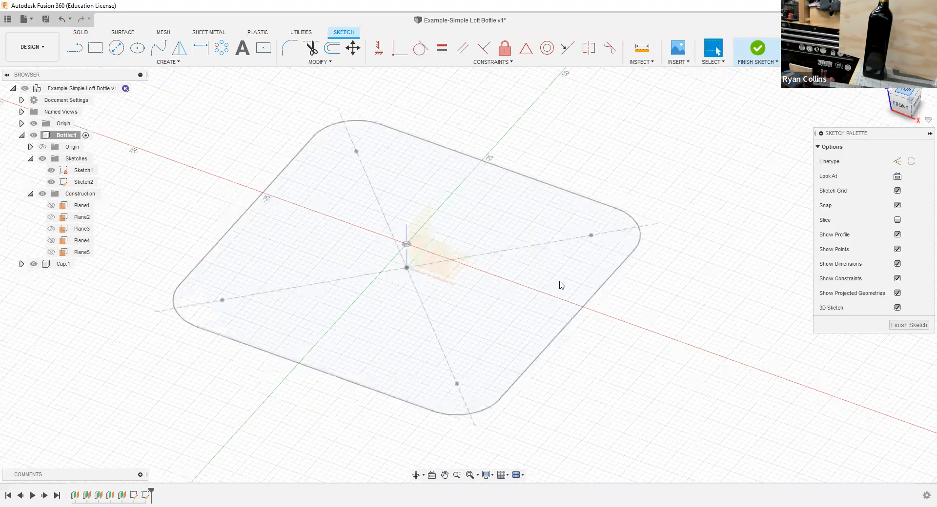
Step: Draw a 70 mm by 70 mm center rectangle from the origin on Plane1
left_click(263, 47)
left_click(411, 300)
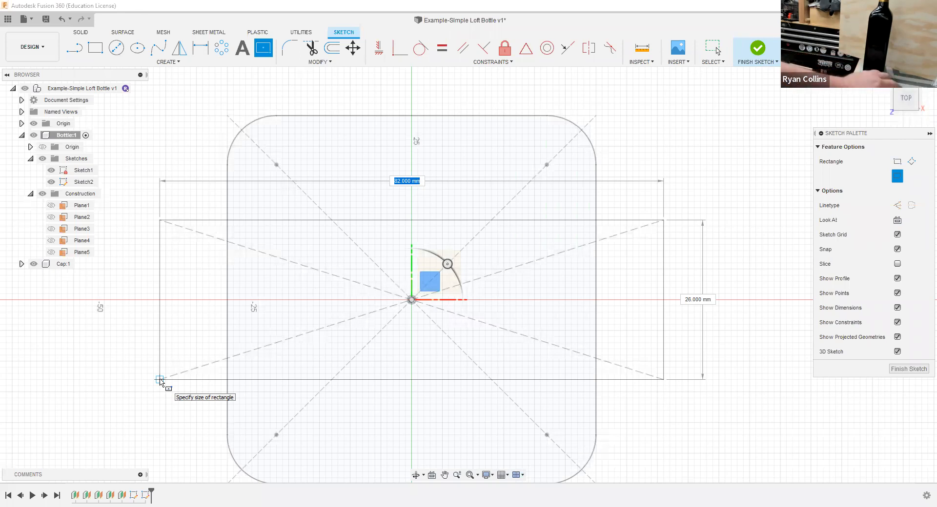
type("70")
key("Tab")
type("70")
key("Tab")
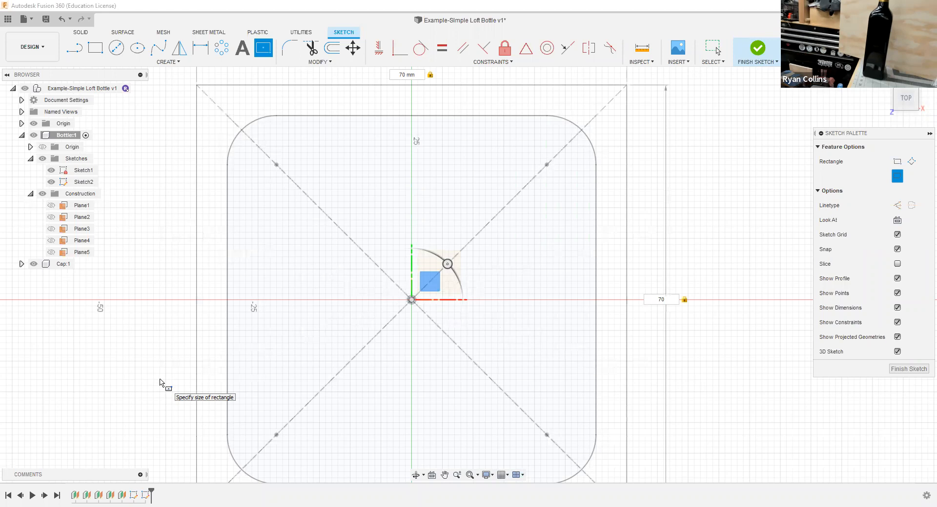
key("Return")
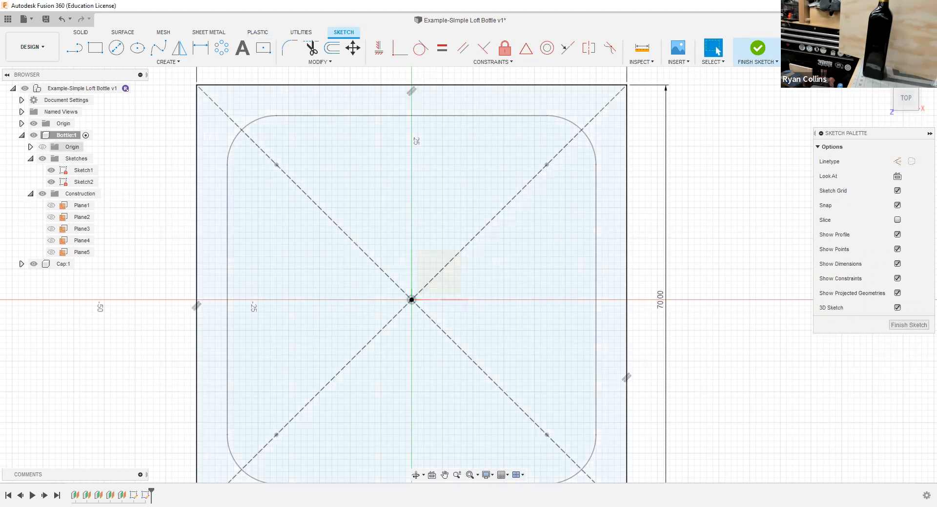
Step: Fillet all four corners of the 70 mm square with an 8 mm radius
left_click(291, 55)
left_click(579, 86)
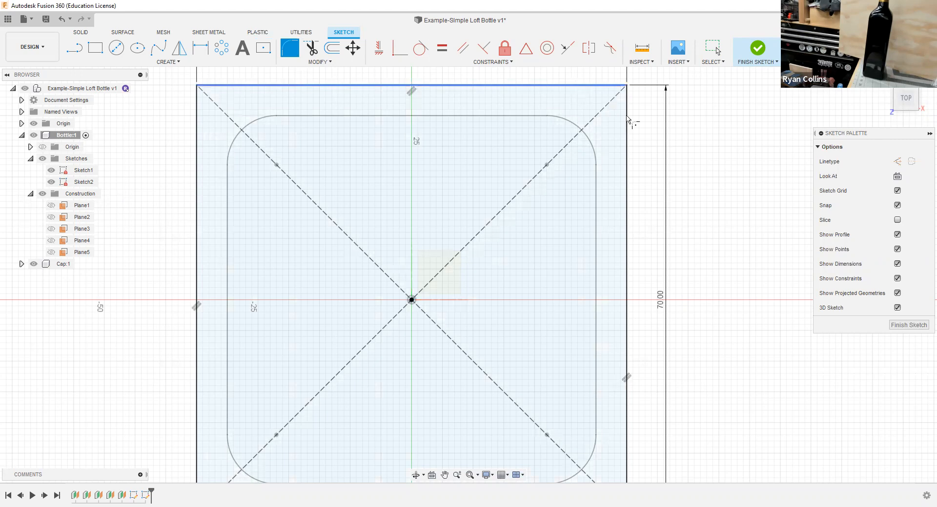
type("8")
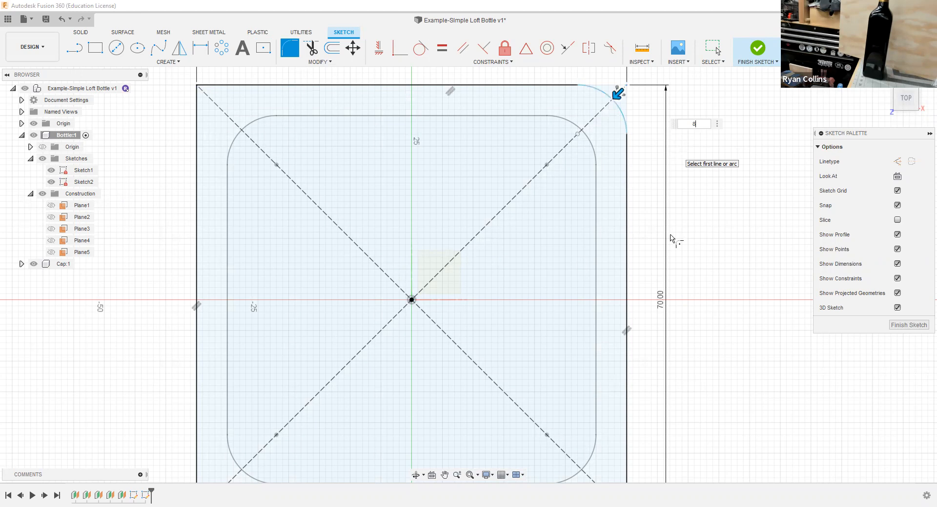
middle_click_drag(636, 138, 626, 127)
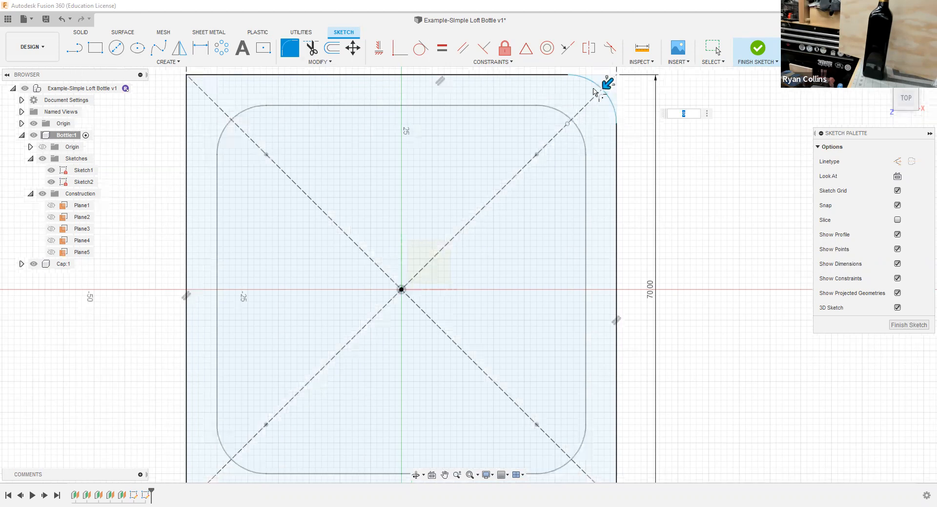
scroll(714, 334, "down", 2)
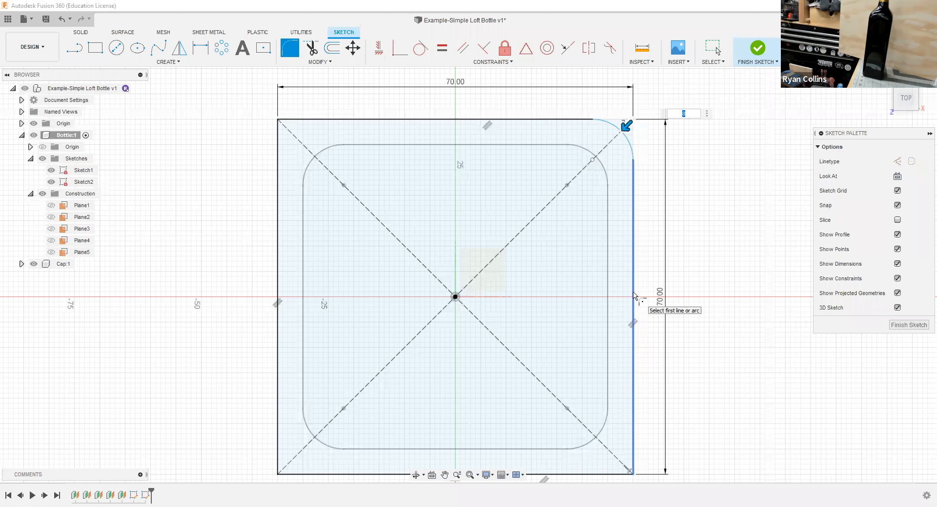
left_click(633, 397)
left_click(605, 443)
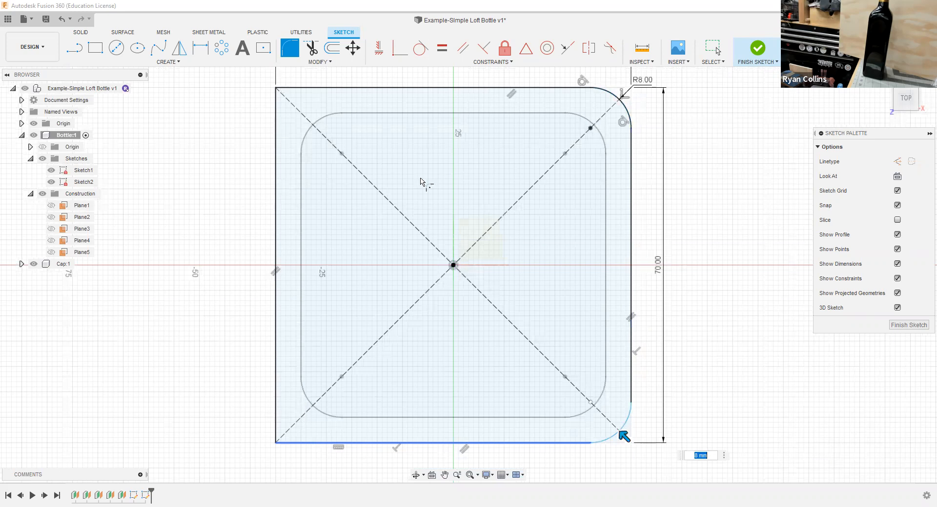
left_click(622, 318)
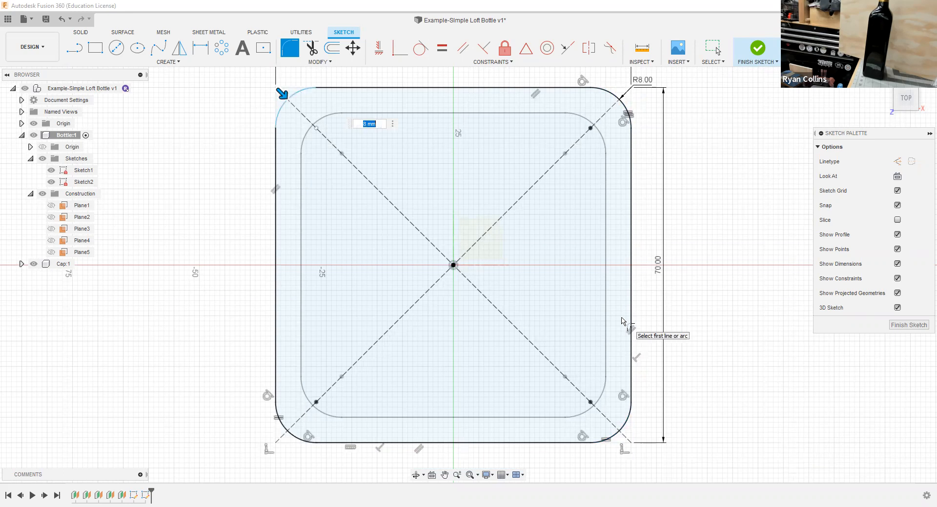
key("Return")
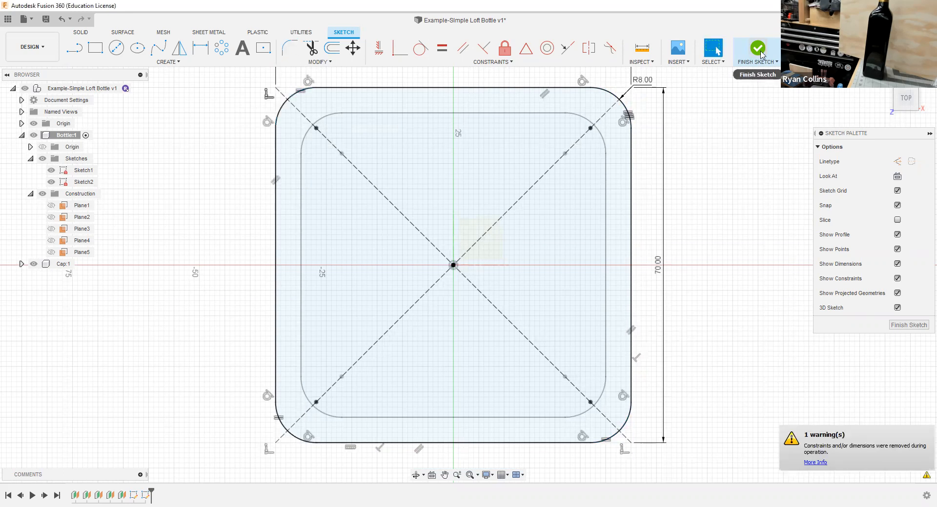
Step: Finish the Plane1 sketch, return to an angled 3D view, and show Plane2 in the Bottle component
left_click(905, 97)
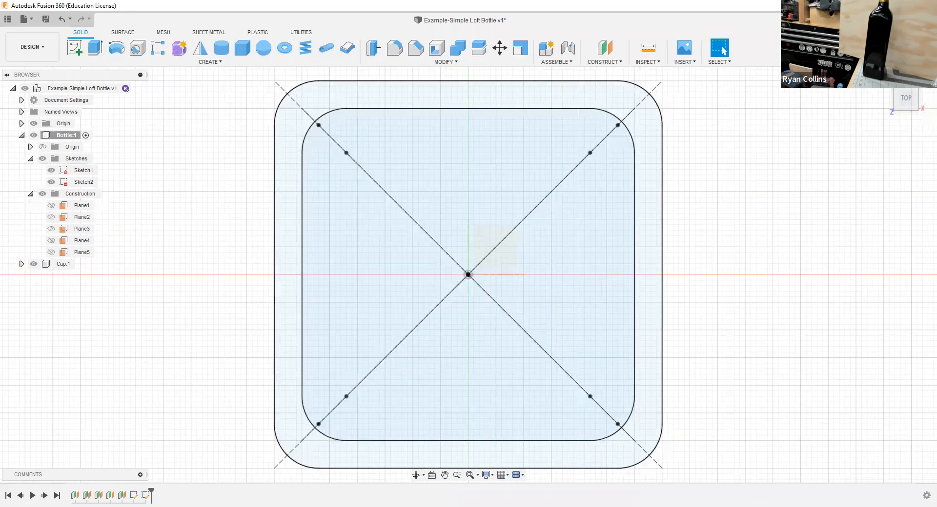
left_click(884, 81)
mouse_move(725, 402)
middle_mouse_down("shift")
mouse_move(740, 369)
mouse_move(733, 384)
middle_mouse_up("shift")
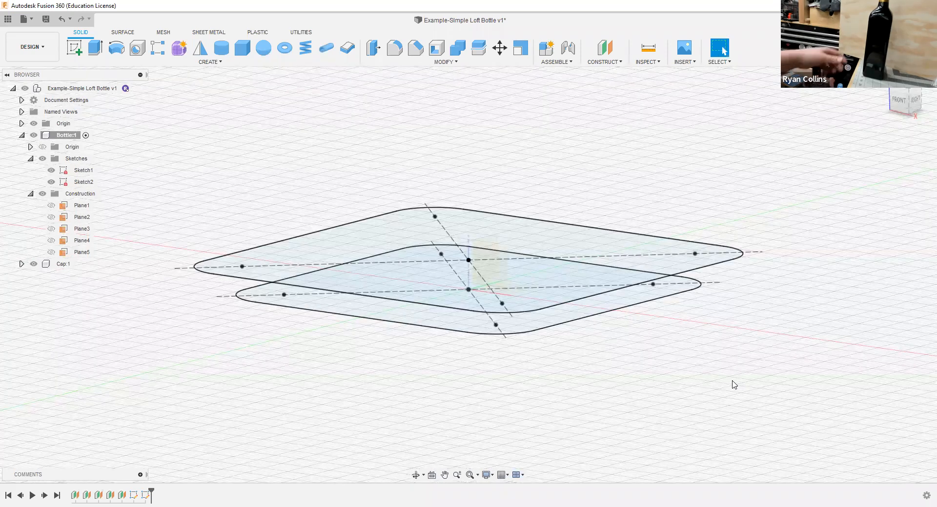
left_click(80, 217)
left_click(54, 218)
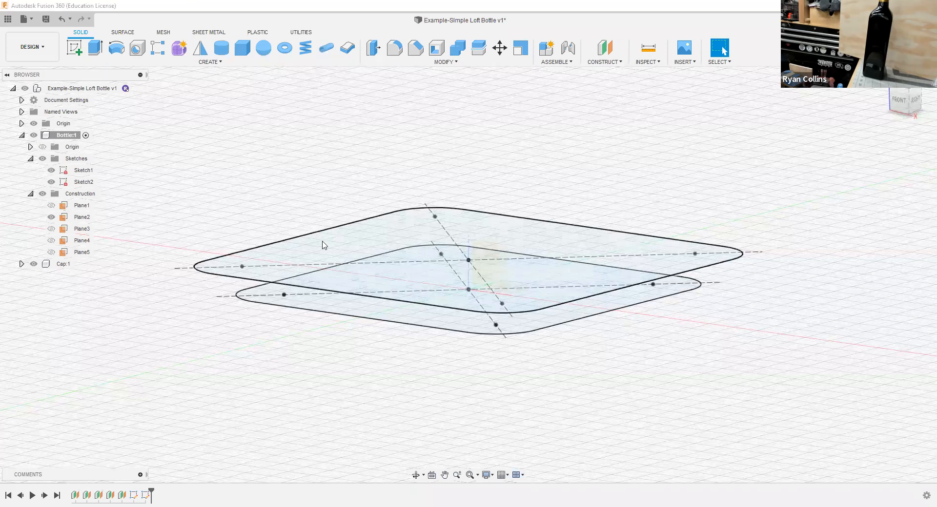
Step: Start a third sketch in the Bottle component on Plane2
key("F6")
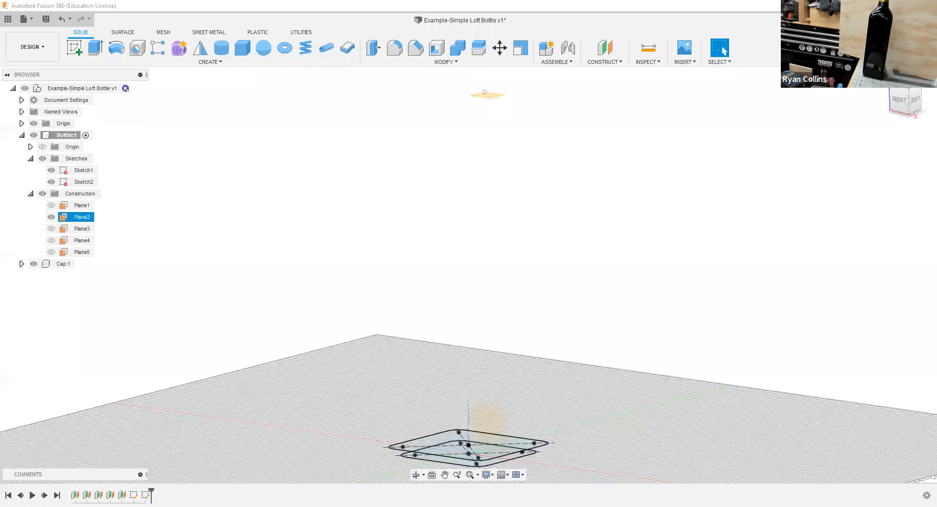
left_click(74, 44)
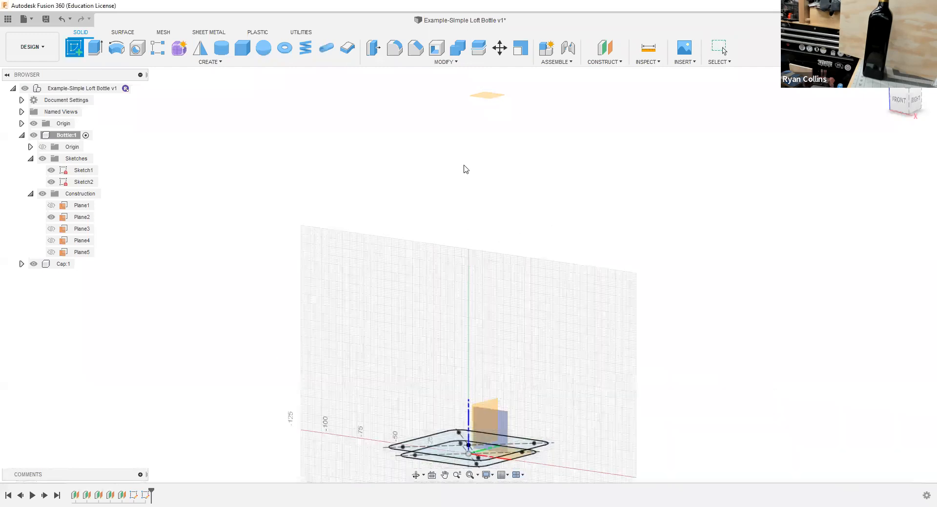
left_click(486, 96)
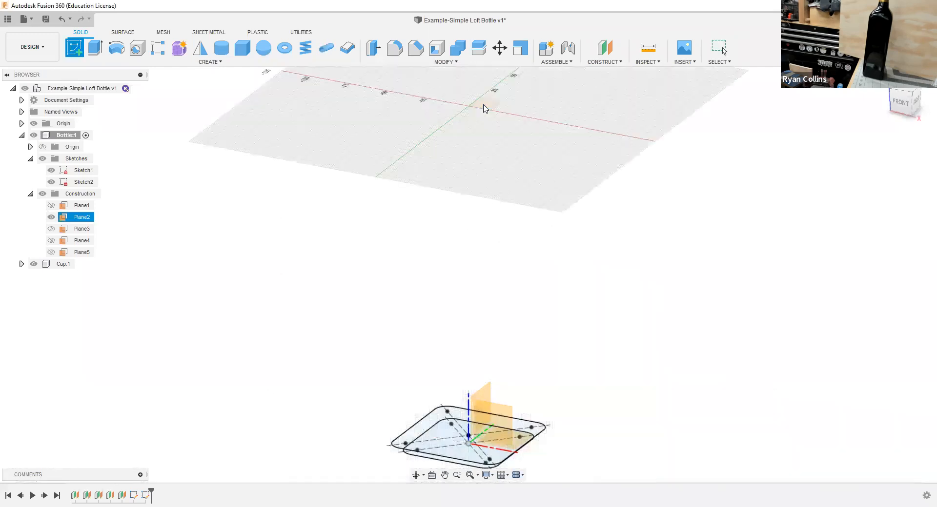
left_click(485, 111)
middle_click_drag(485, 157, 486, 132, "shift")
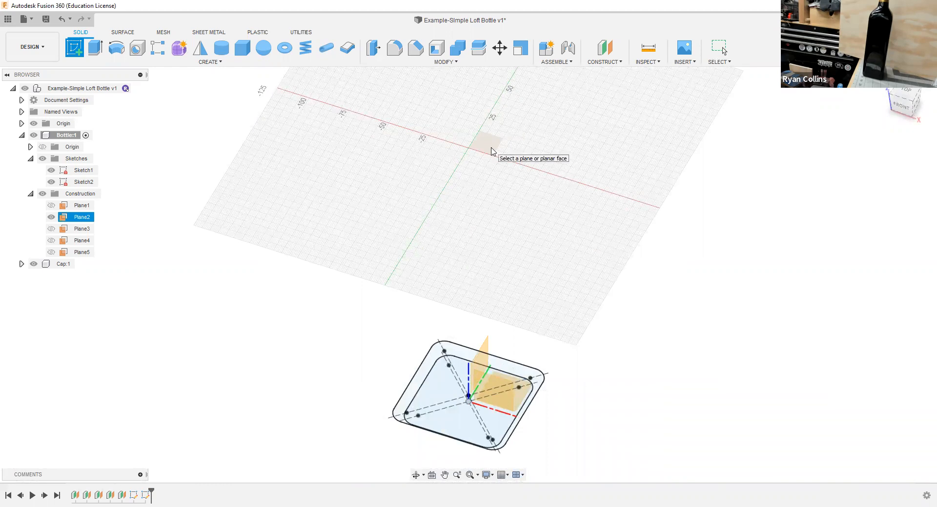
left_click(489, 150)
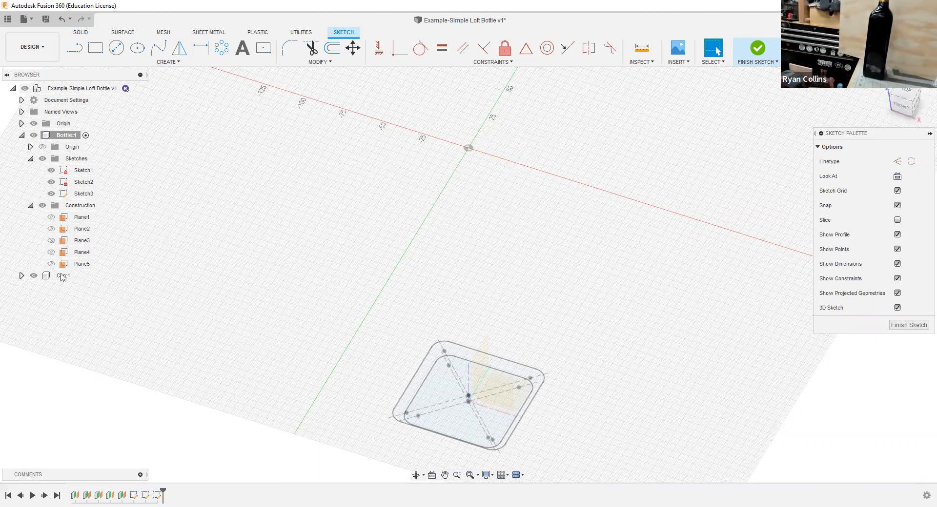
Step: Hide Sketch1 and Sketch2 and view the new Plane2 sketch from the top
left_click(50, 185)
left_click(50, 175)
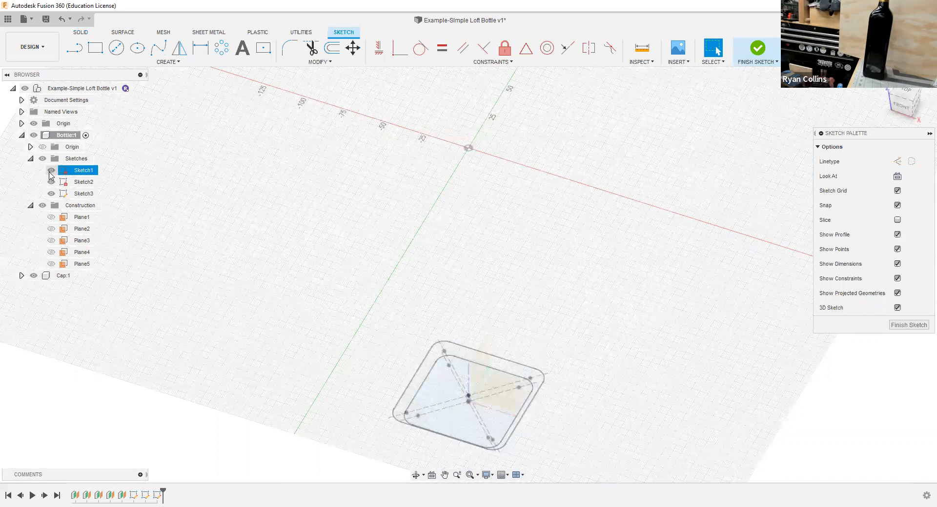
left_click(51, 185)
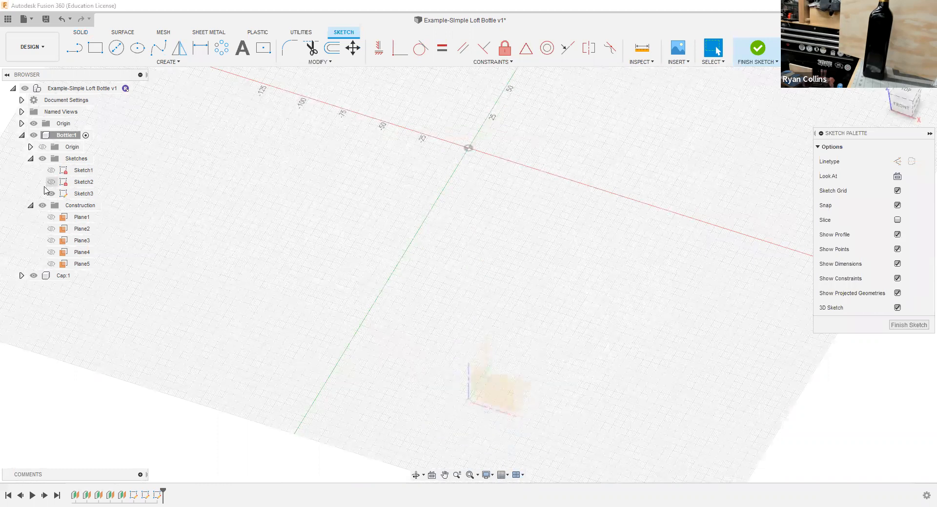
left_click(910, 95)
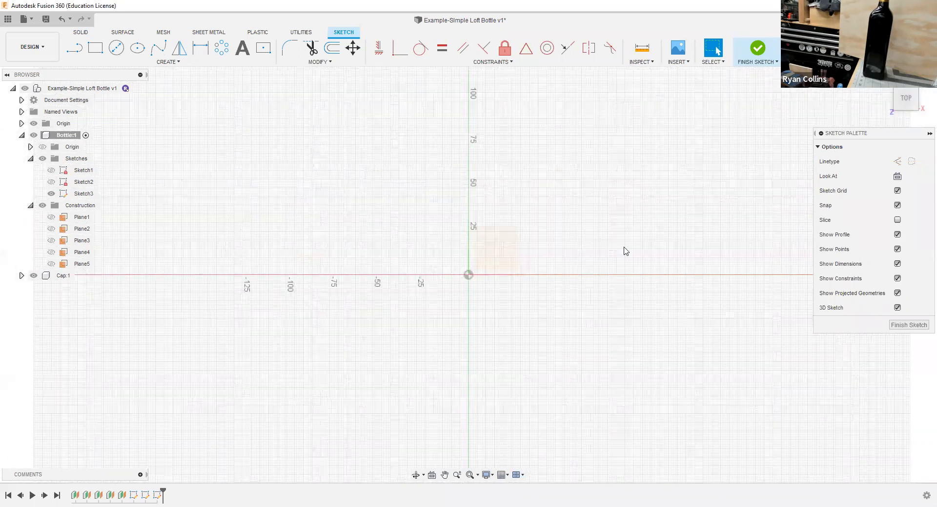
Step: Draw a 75 mm by 75 mm center rectangle from the origin on Plane2
left_click(254, 55)
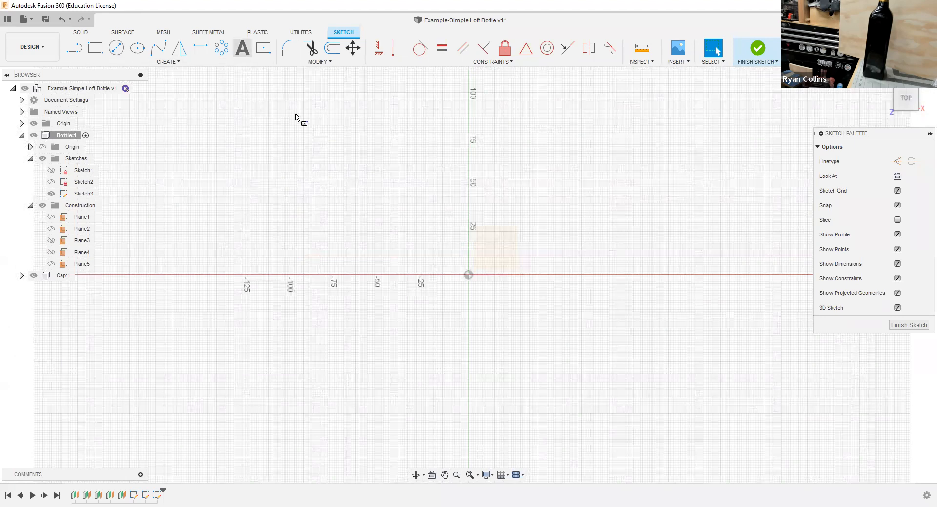
left_click(467, 275)
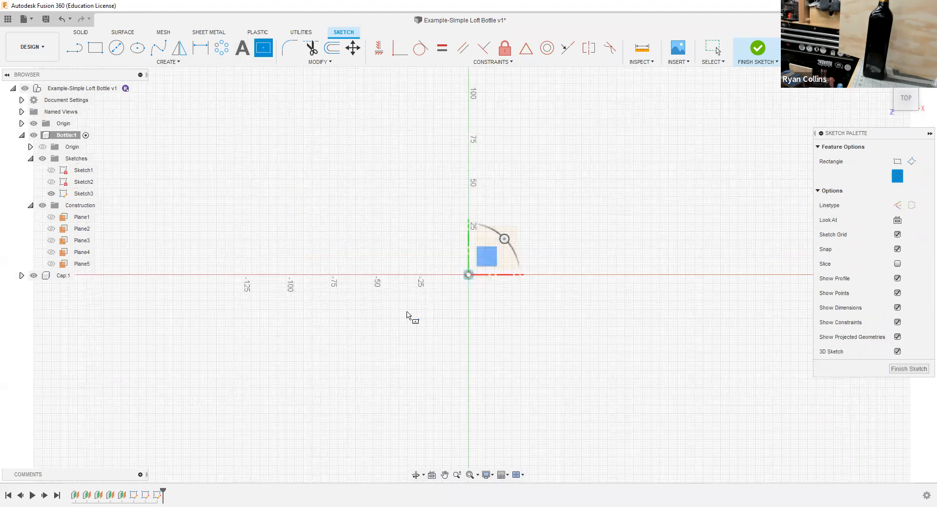
type("7")
key("Tab")
type("75")
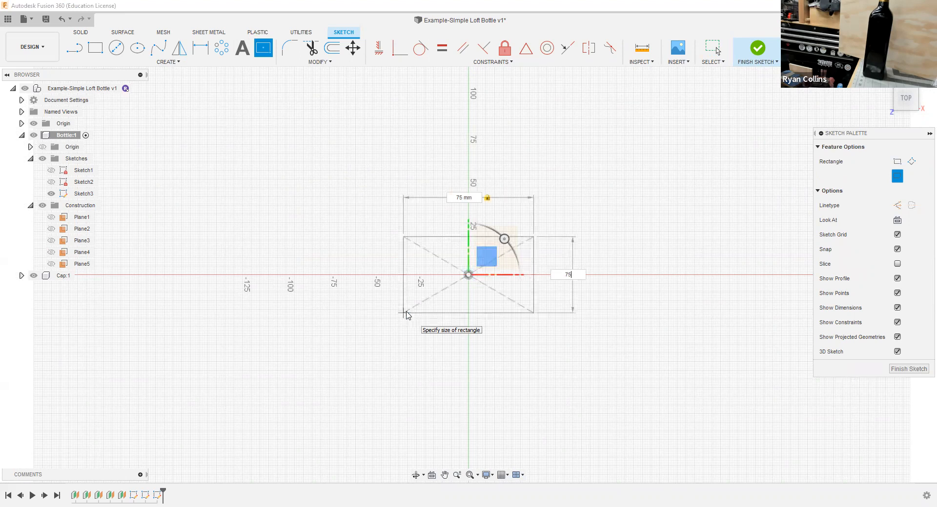
key("Return")
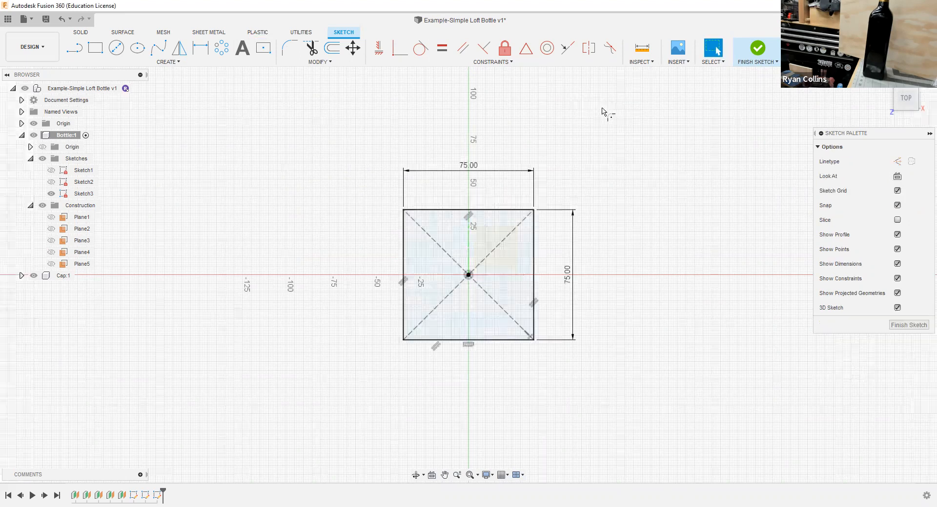
Step: Fillet all four corners of the 75 mm square with an 8 mm radius and finish the sketch
left_click(289, 50)
left_click(511, 210)
left_click(533, 222)
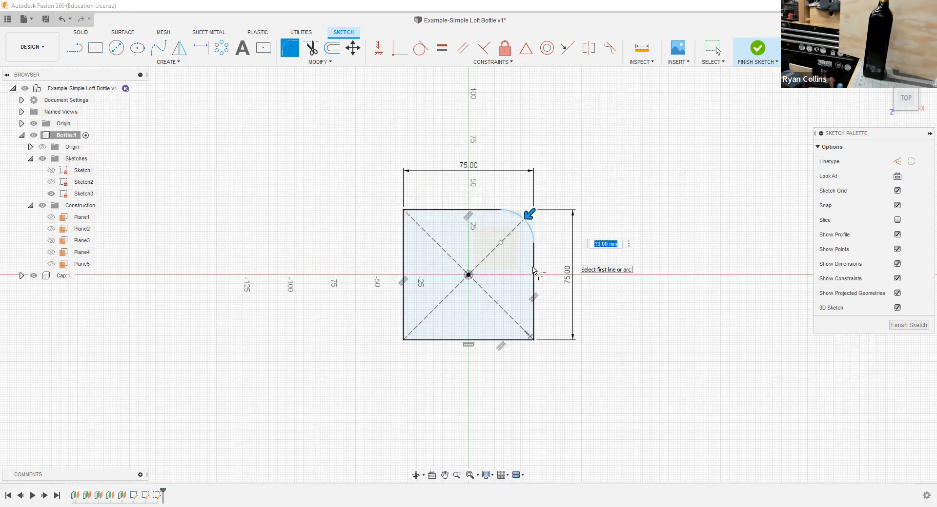
type("8")
key("Return")
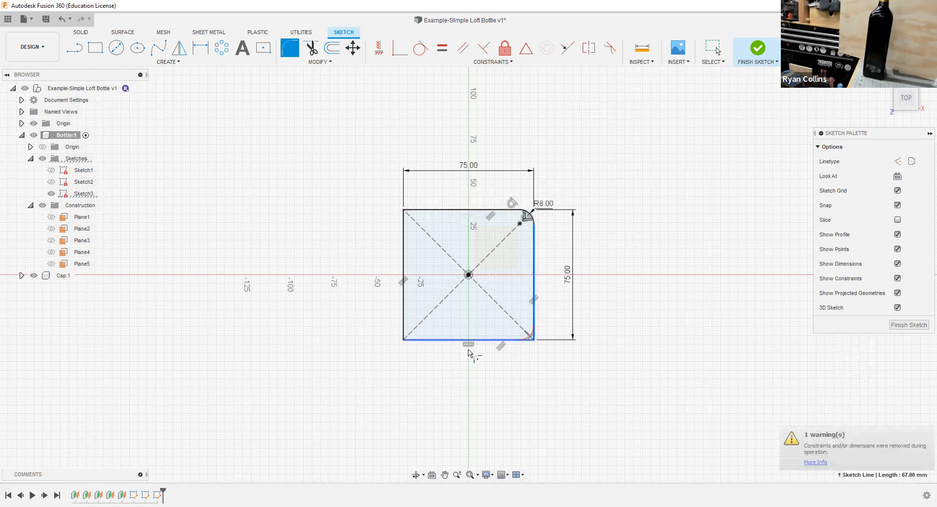
left_click(445, 340)
key("Return")
left_click(403, 273)
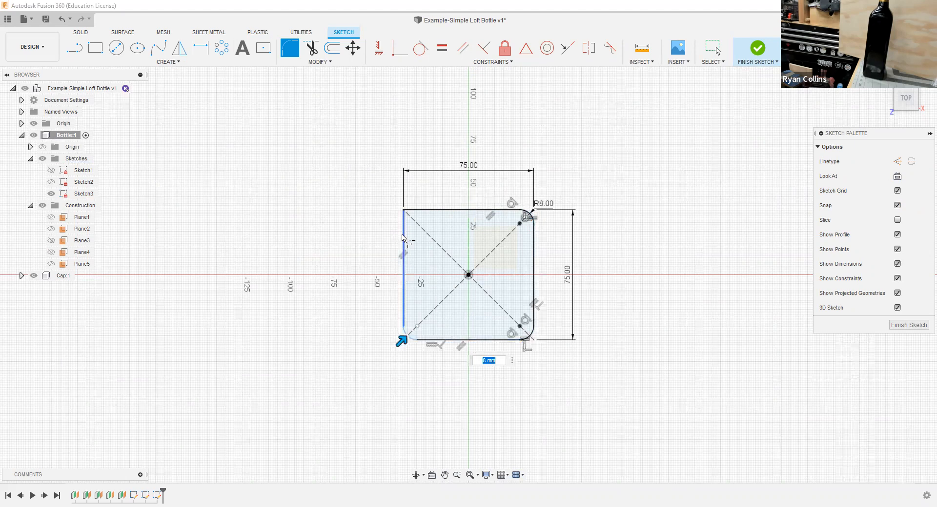
left_click(436, 210)
key("Return")
left_click(762, 60)
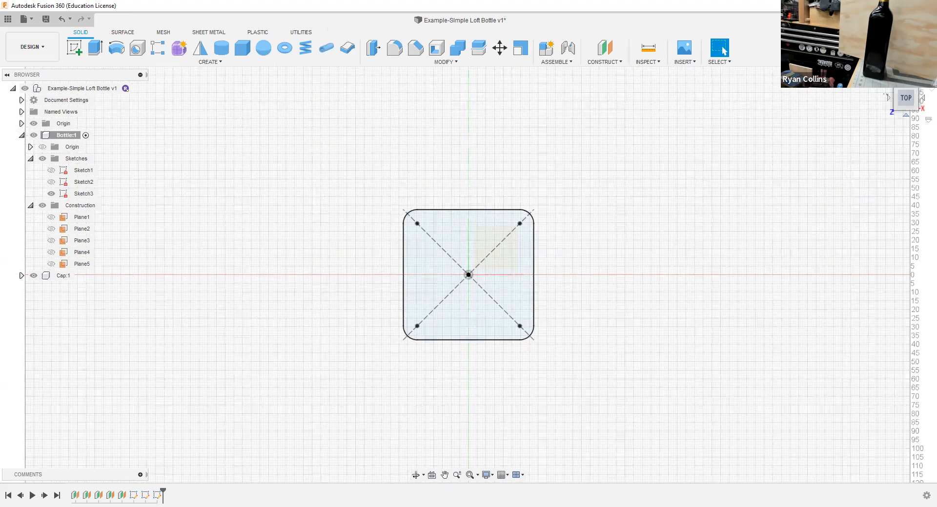
Step: Show Sketch1 and Sketch2 to compare the stacked profiles with Sketch3 in 3D, and hide both again
left_click(883, 78)
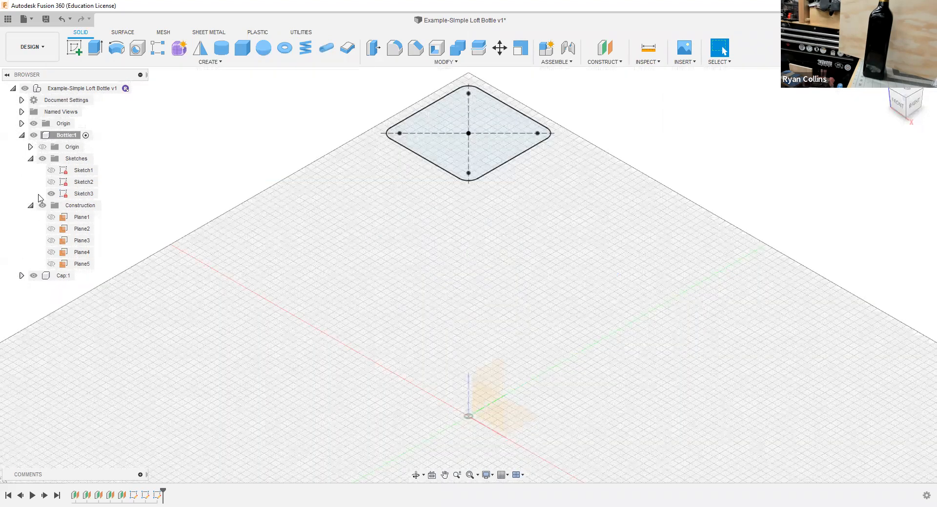
left_click(51, 182)
left_click(51, 170)
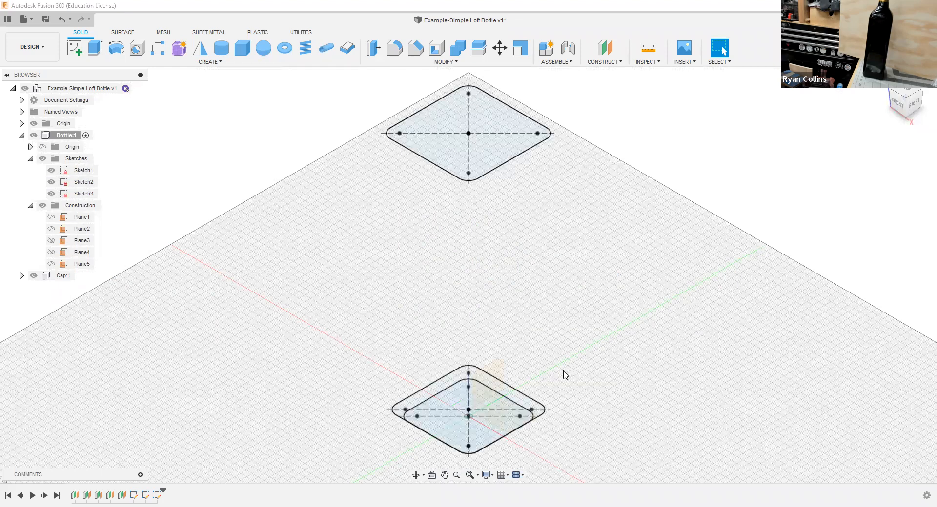
mouse_move(575, 376)
middle_mouse_down("shift")
mouse_move(577, 343)
mouse_move(579, 359)
middle_mouse_up("shift")
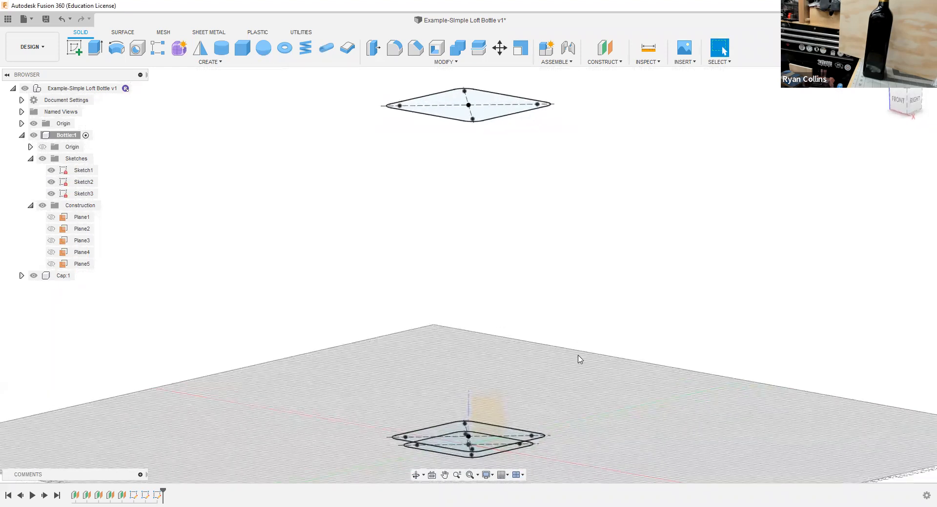
left_click(51, 182)
left_click(52, 170)
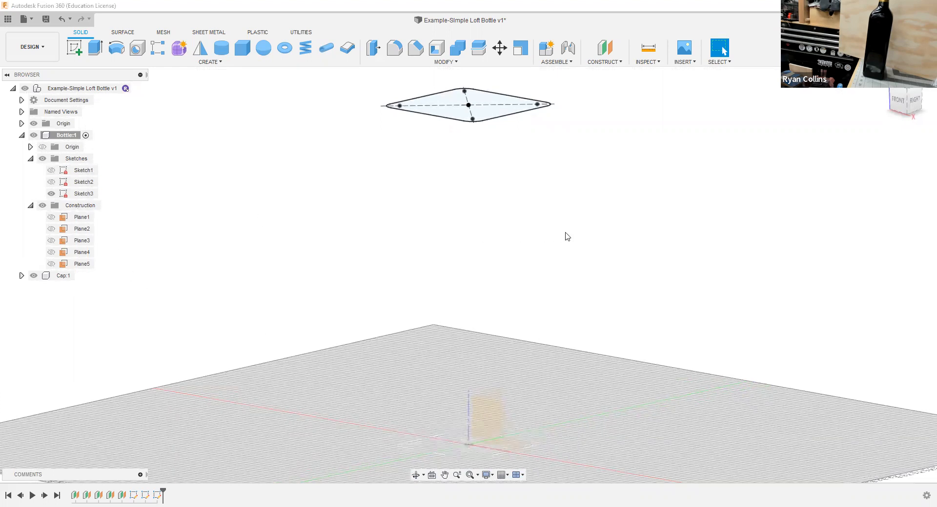
middle_click_drag(574, 251, 571, 259, "shift")
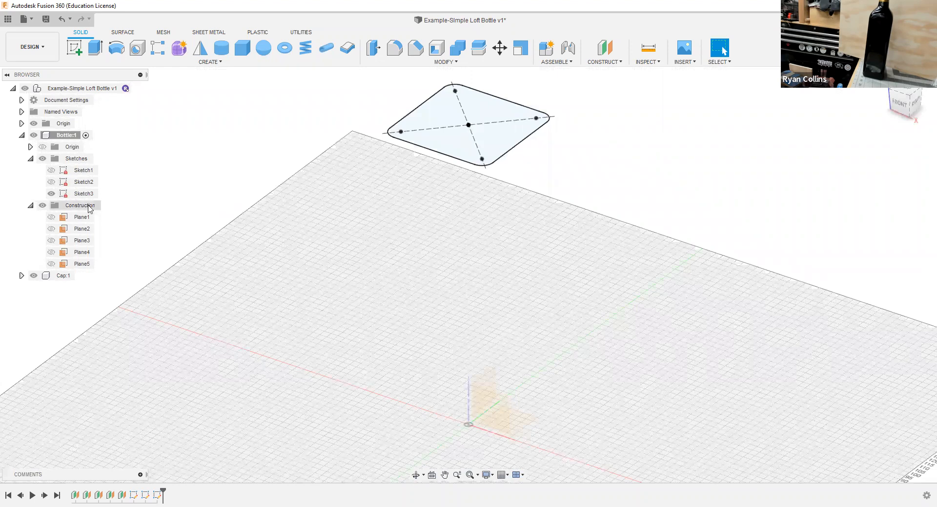
Step: Show Plane3 and bring it fully into view above the 75 mm profile
left_click(55, 241)
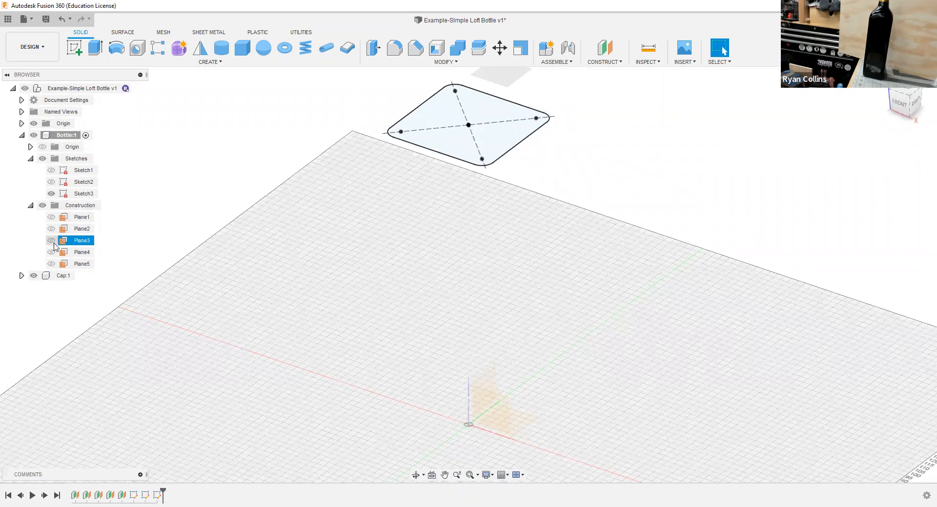
left_click(390, 274)
middle_click_drag(391, 273, 391, 303)
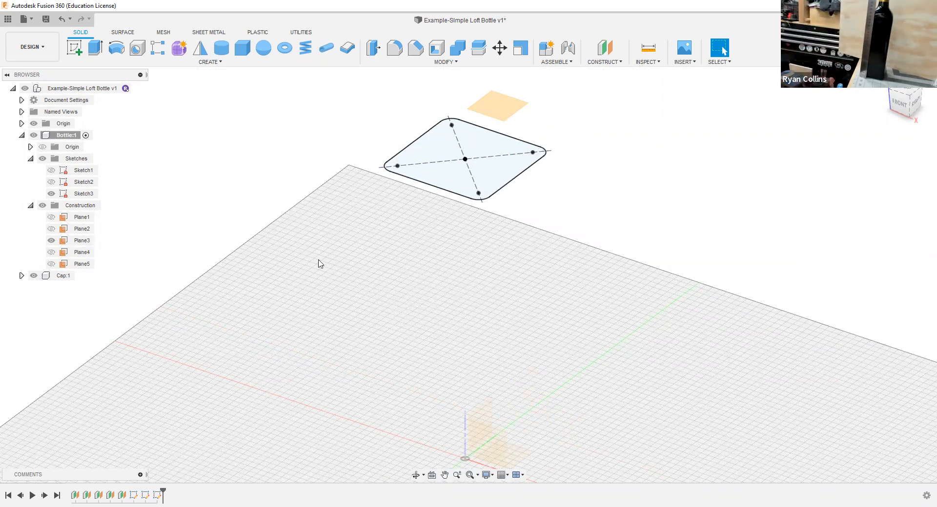
Step: Locate Plane3 in the timeline and review its offset plane feature
left_click(490, 107)
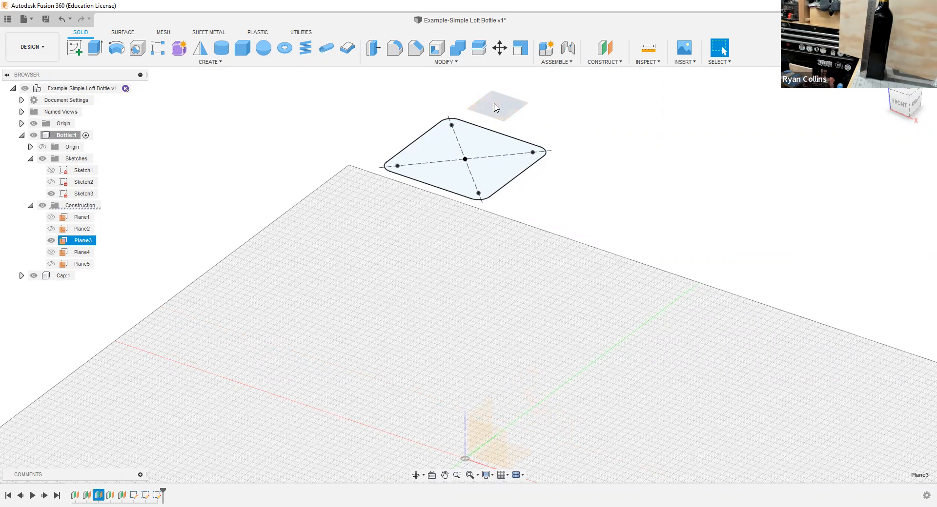
left_click(98, 496)
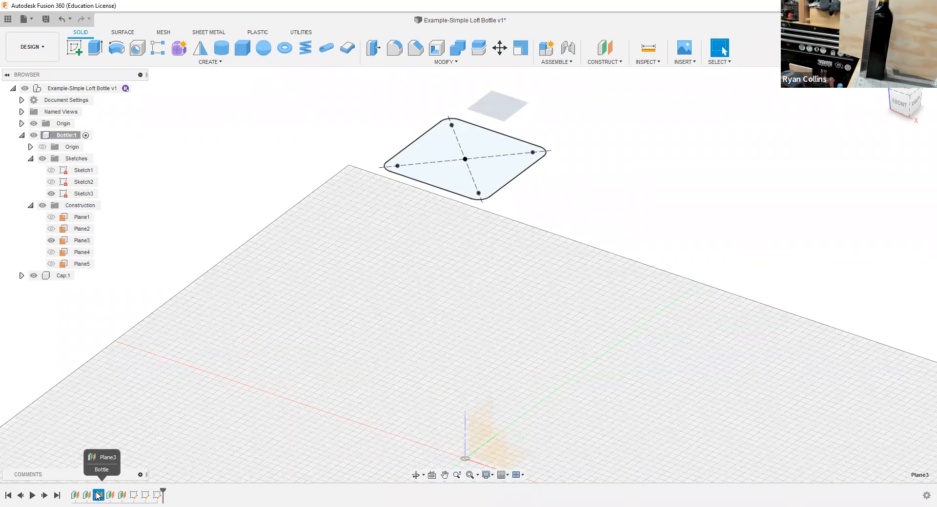
right_click(97, 496)
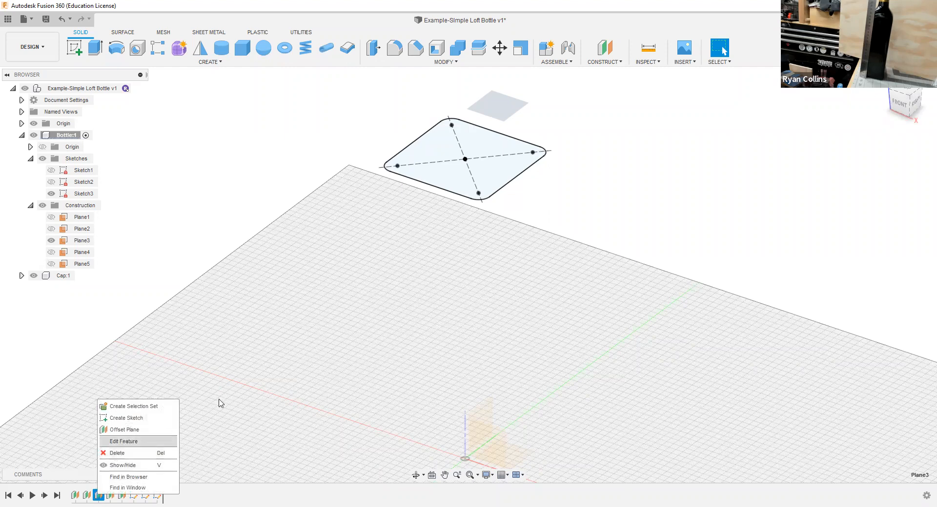
key("Return")
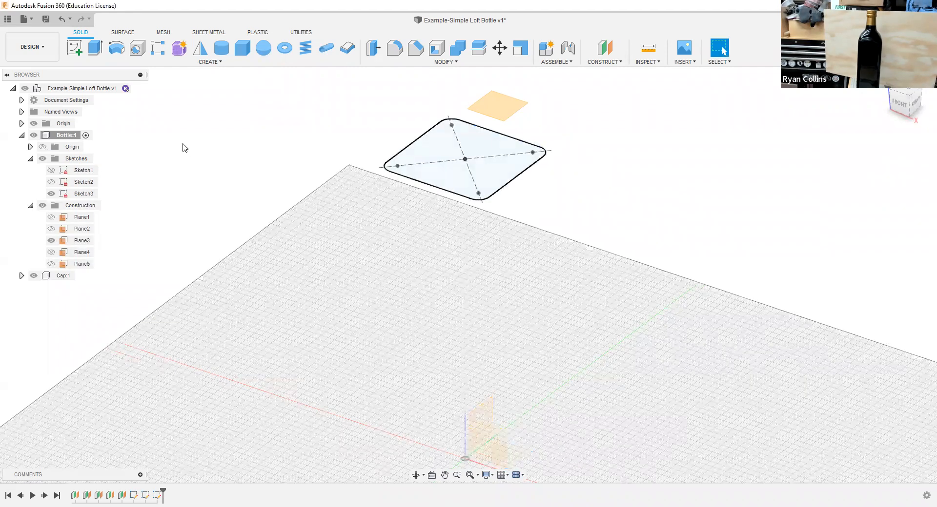
Step: Start a fourth sketch on Plane3, hide Sketch3, and view the sketch from the top
left_click(74, 48)
left_click(495, 107)
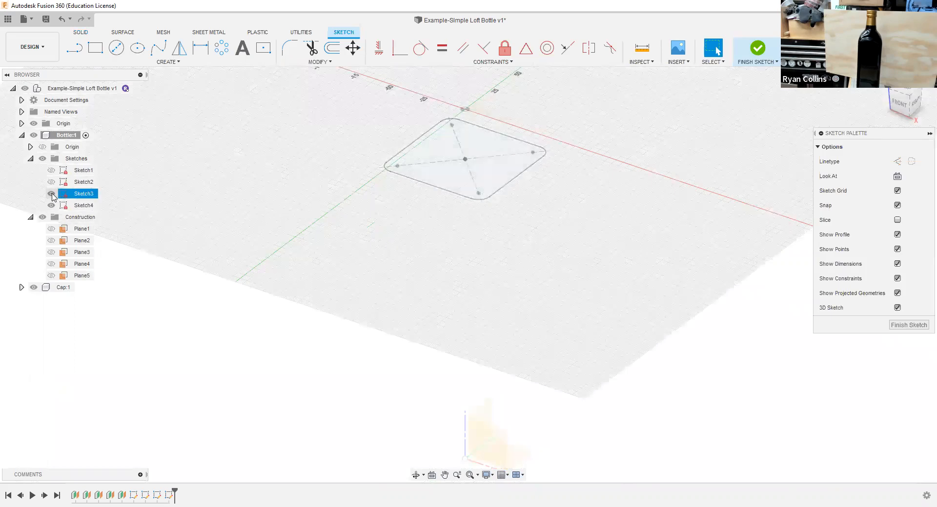
left_click(52, 194)
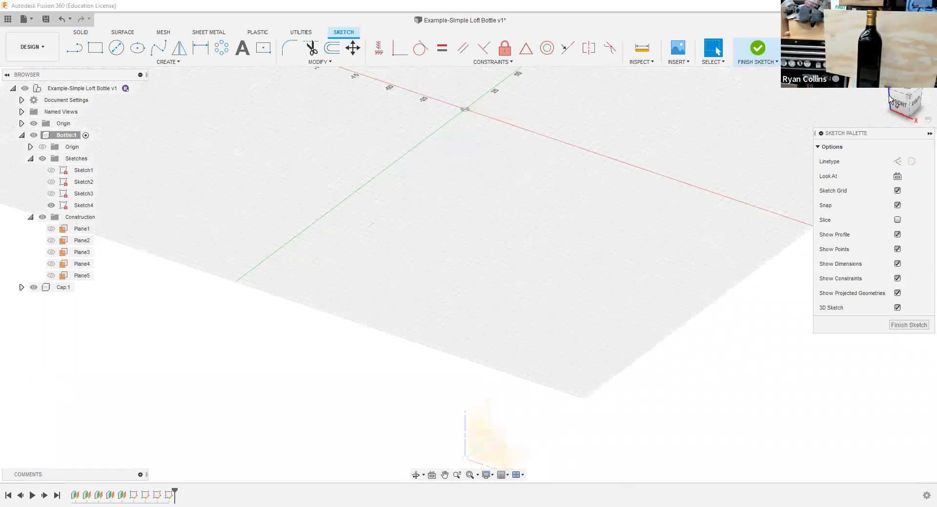
left_click(905, 94)
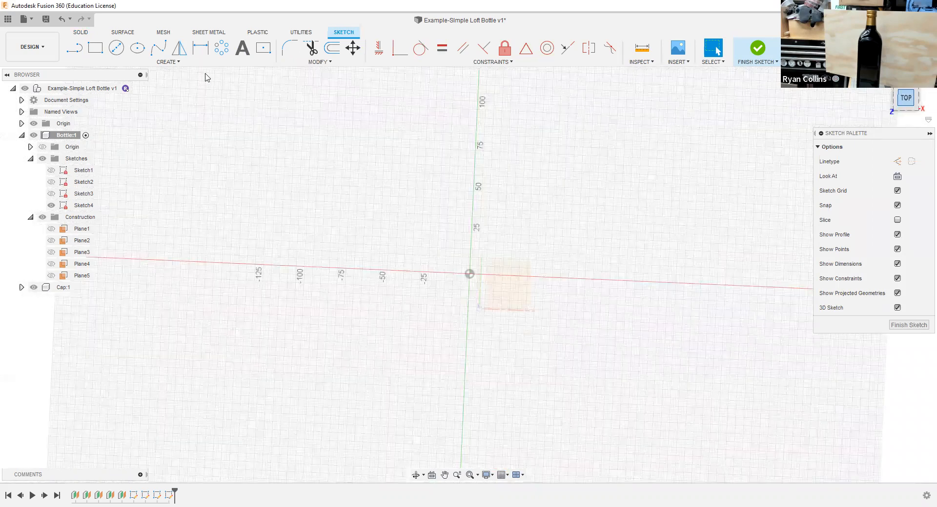
Step: Draw a 39 mm diameter circle centered on the origin on Plane3 and finish the sketch
left_click(116, 47)
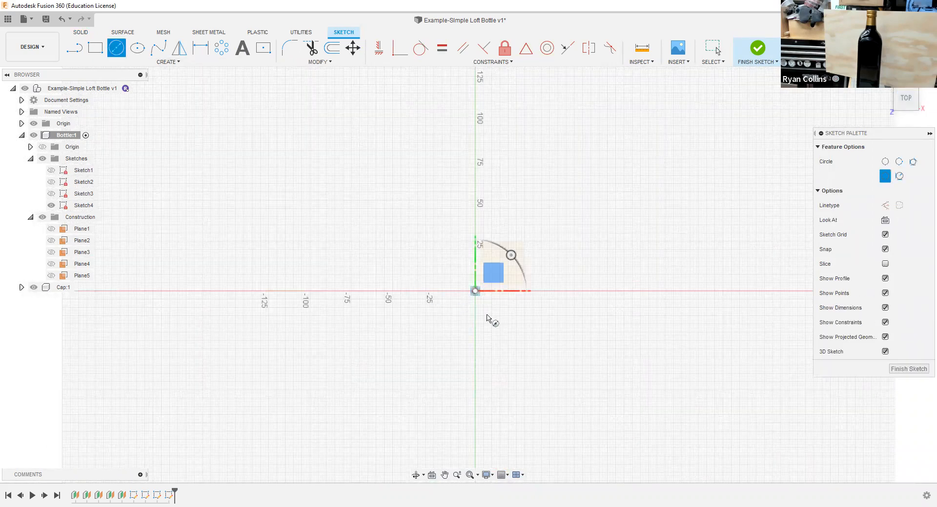
type("39")
key("Tab")
key("Return")
key("Escape")
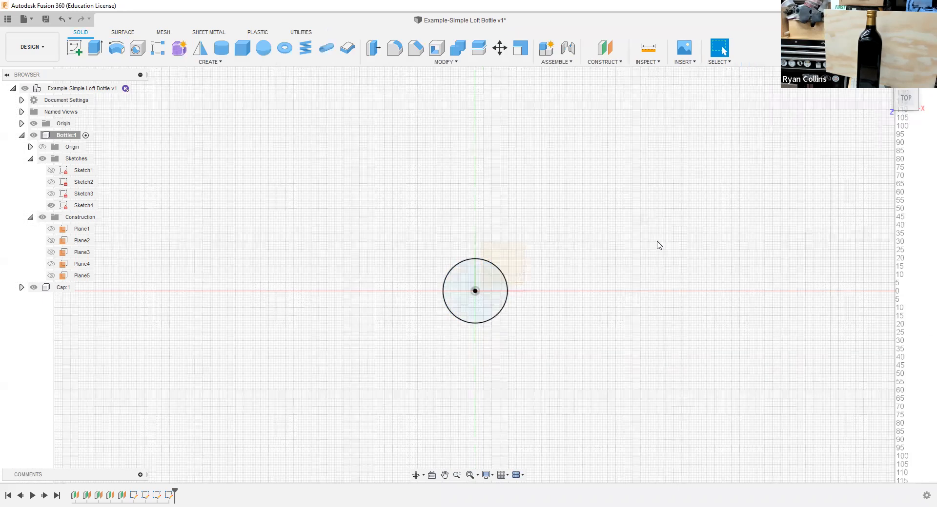
left_click(64, 206)
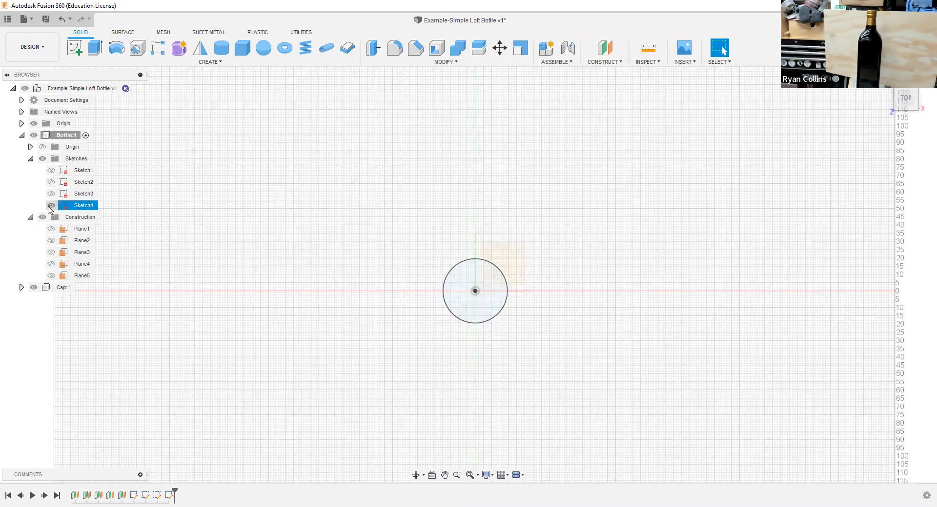
Step: Hide Sketch4 and show the construction planes Plane4 and Plane5 in the Bottle component
left_click(51, 206)
mouse_move(493, 332)
middle_mouse_down("shift")
mouse_move(496, 318)
mouse_move(723, 232)
middle_mouse_up("shift")
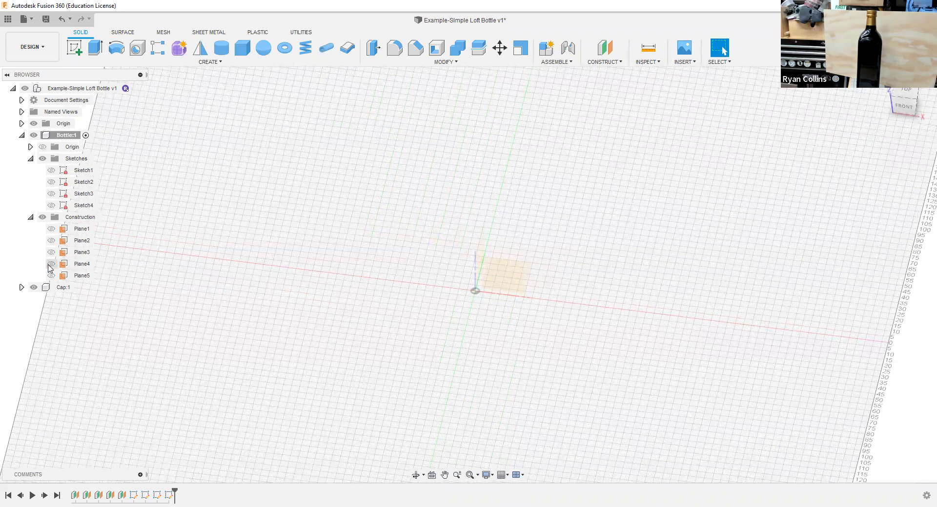
left_click(65, 263)
left_click(51, 264)
middle_click_drag(703, 346, 705, 318, "shift")
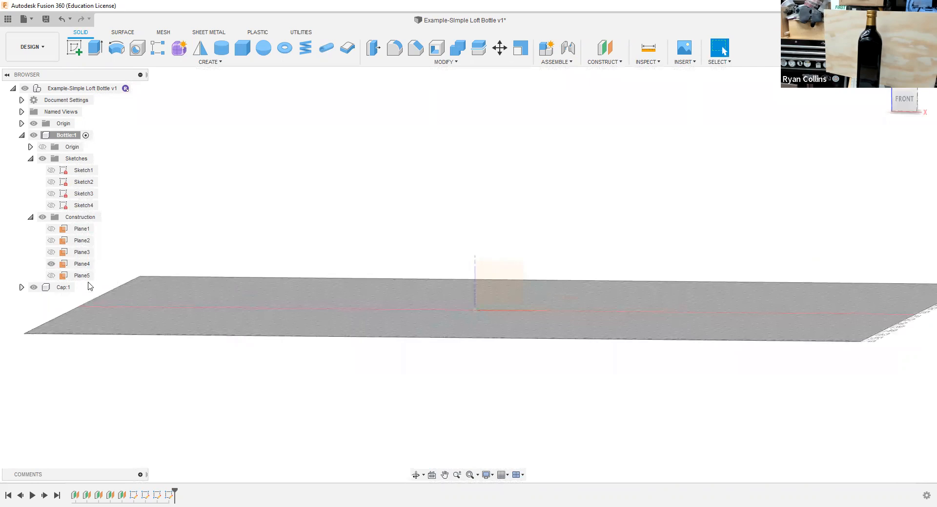
left_click(51, 277)
middle_click_drag(539, 313, 565, 274, "shift")
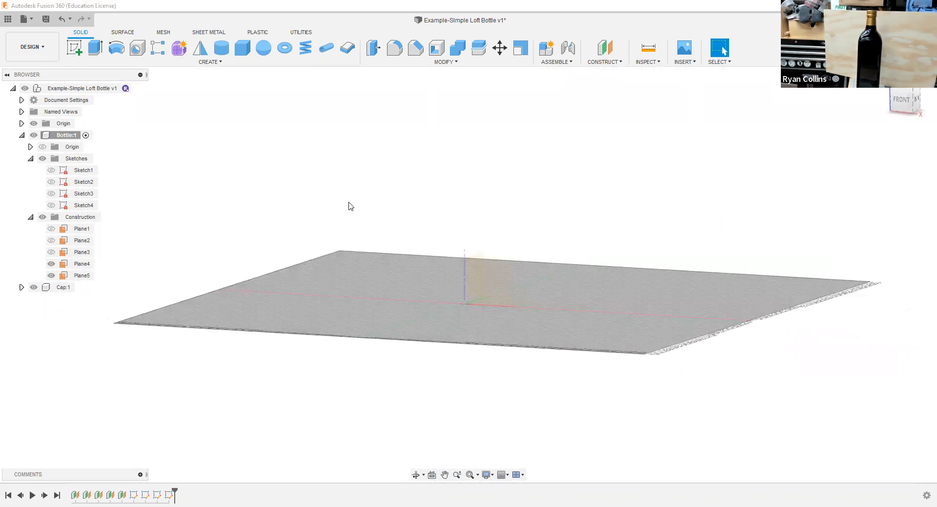
middle_click_drag(335, 190, 383, 200, "shift")
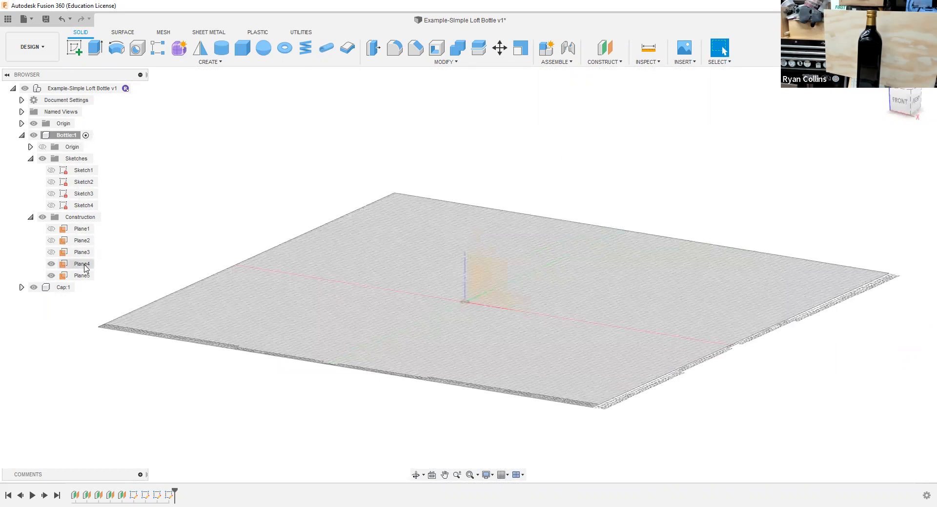
Step: Show the construction planes Plane3, Plane2 and Plane1 in the Bottle component
left_click(54, 254)
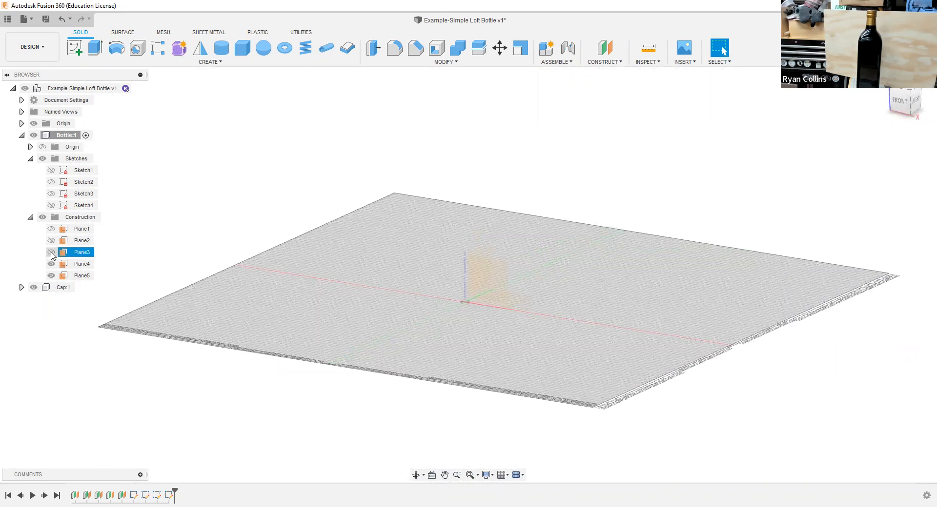
left_click(52, 252)
left_click(51, 240)
left_click(51, 229)
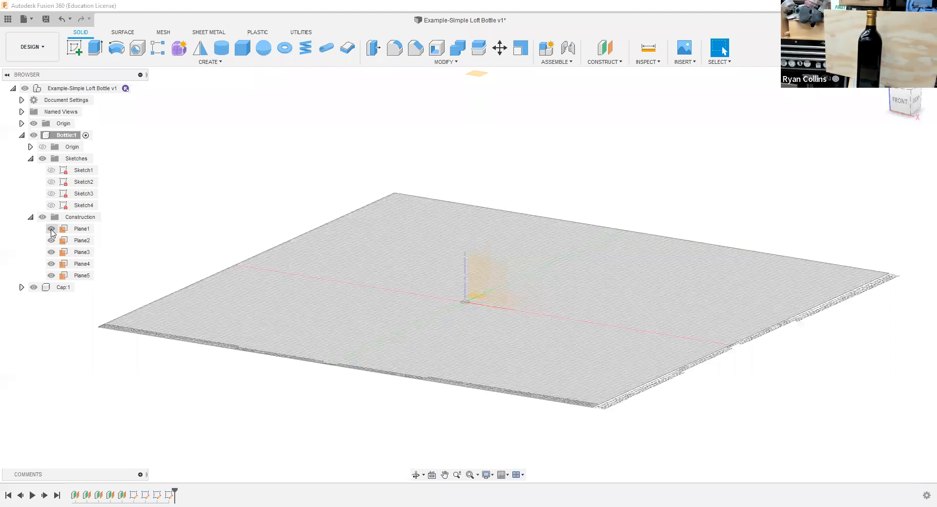
Step: Show Sketch1 through Sketch4 and bring the stacked profiles and planes into view
left_click(51, 205)
left_click(51, 193)
left_click(52, 182)
left_click(51, 170)
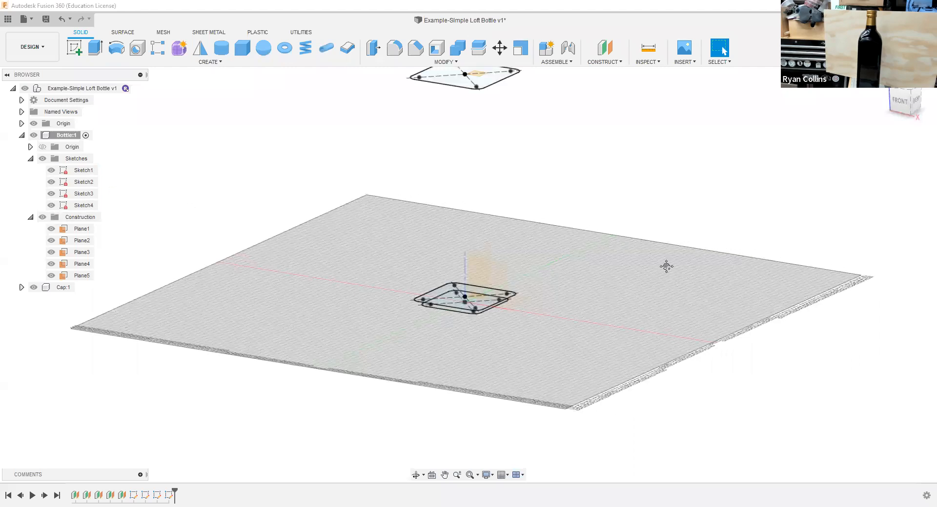
middle_click_drag(655, 351, 651, 434)
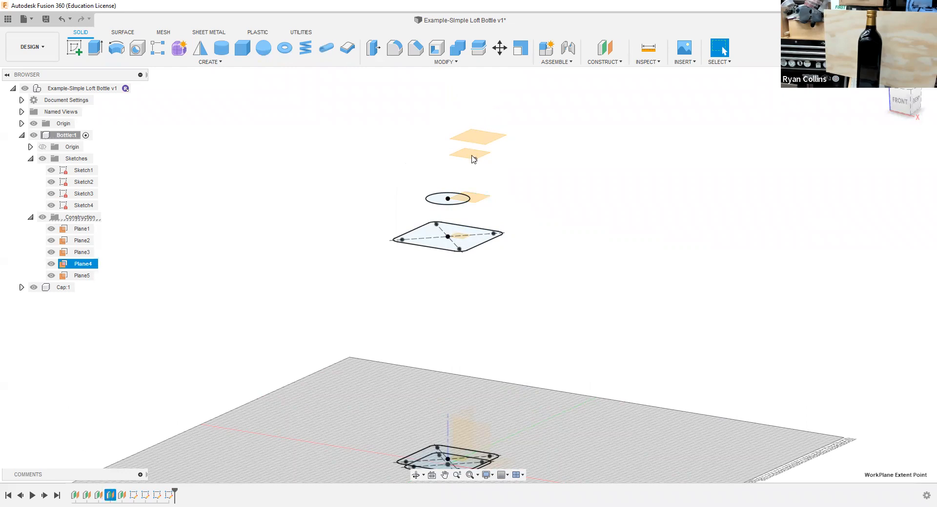
Step: Locate Plane4 in the timeline and review the options for its offset plane feature
right_click(111, 493)
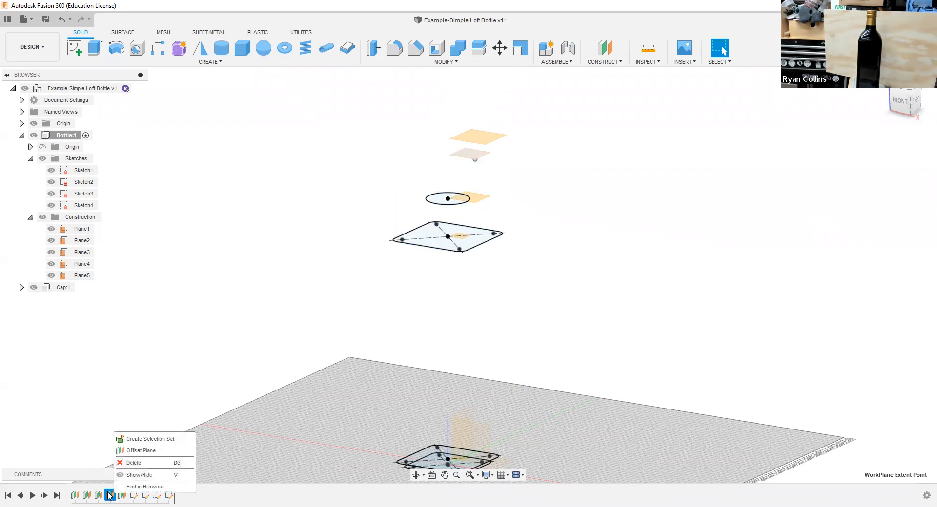
left_click(112, 492)
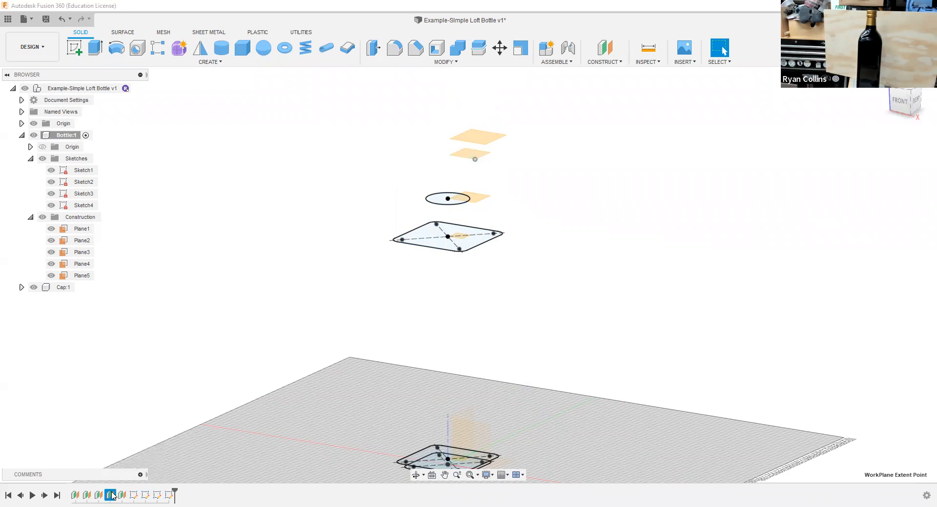
right_click(111, 495)
left_click(76, 385)
right_click(112, 495)
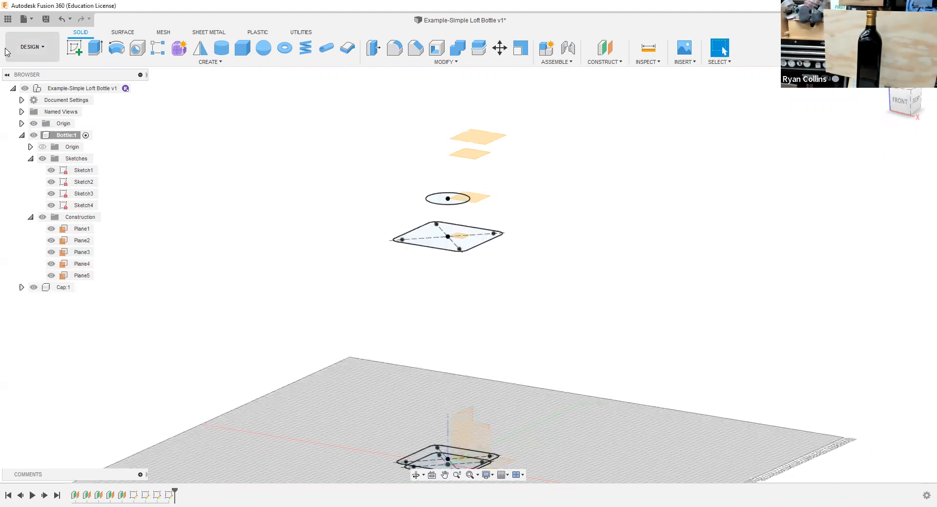
Step: Start a fifth sketch on Plane4, hide Plane5, and view the sketch from a higher angle
left_click(74, 47)
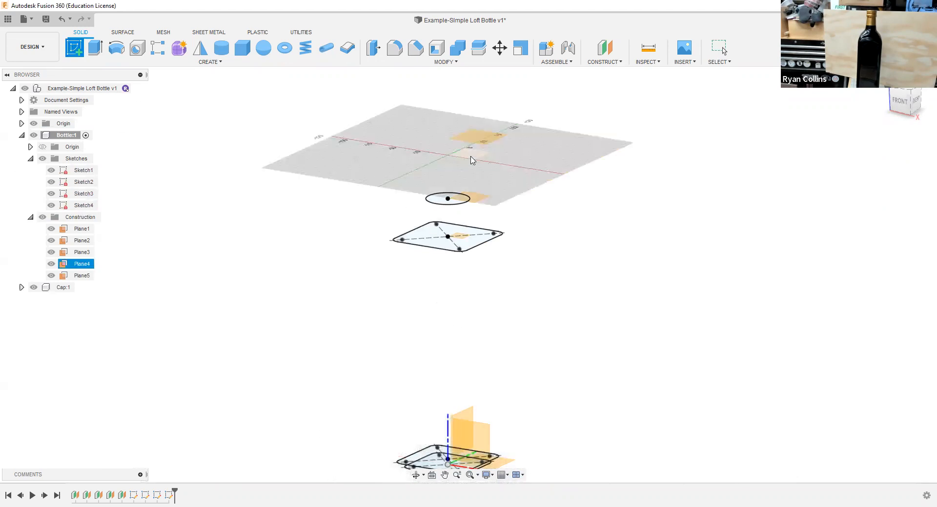
left_click(465, 158)
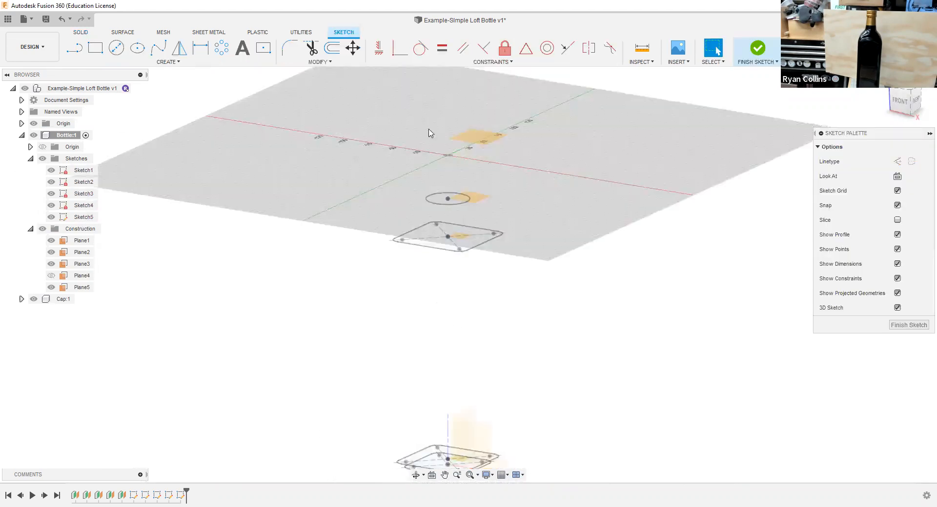
left_click(51, 276)
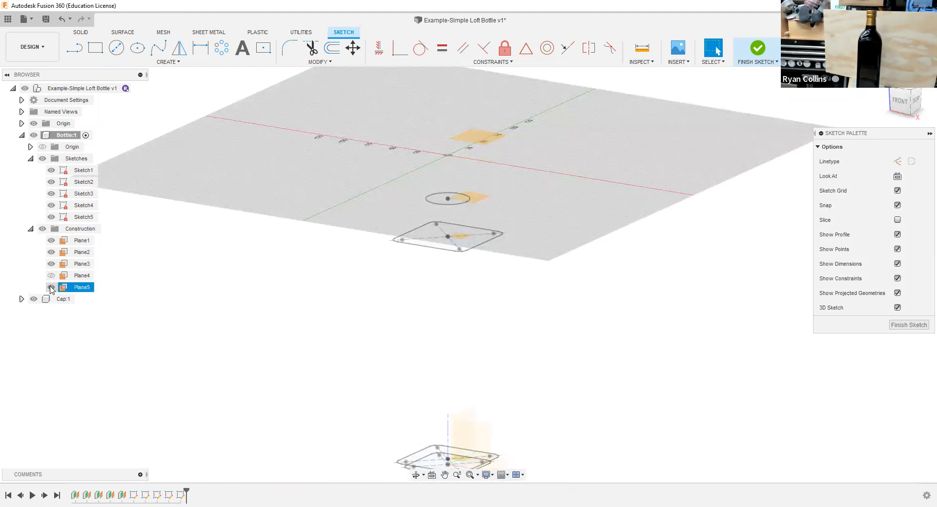
left_click(50, 288)
left_click_drag(819, 118, 860, 106)
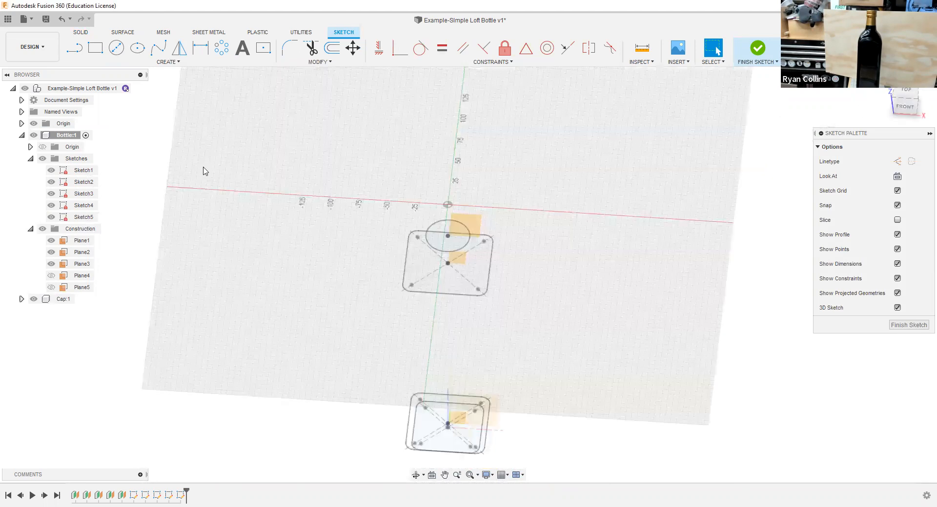
Step: Draw a 28 mm diameter circle centered on the origin on Plane4 and finish the sketch
left_click(116, 49)
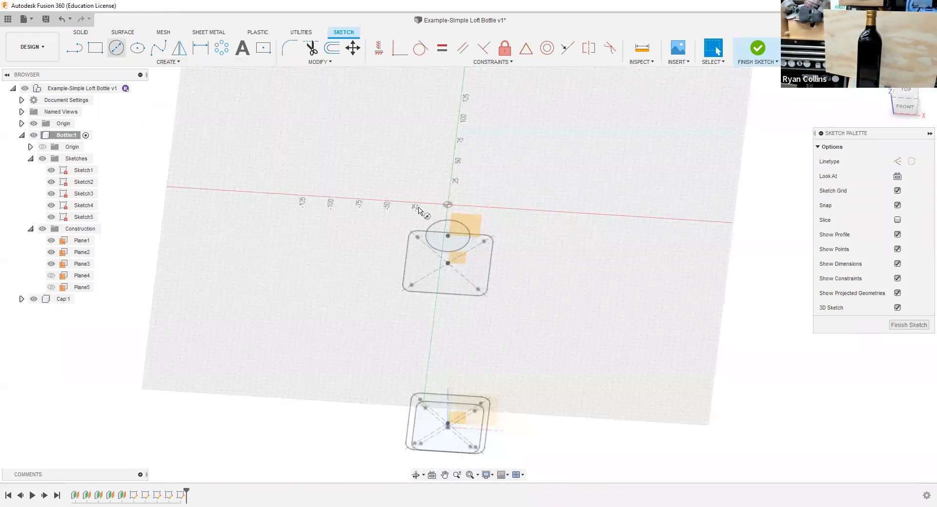
left_click(447, 205)
type("28")
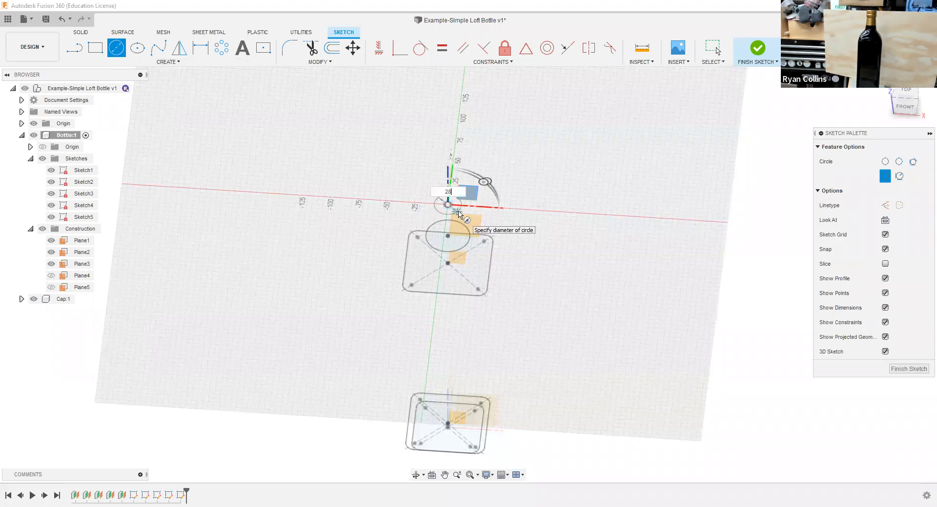
key("Tab")
key("Return")
left_click(758, 51)
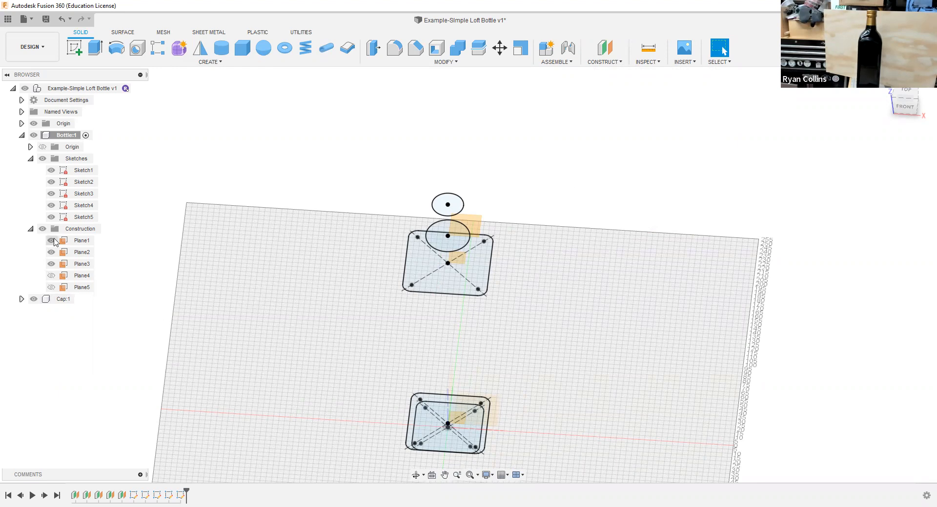
Step: Show Plane5 and start a sixth sketch on it
left_click(54, 289)
left_click(52, 288)
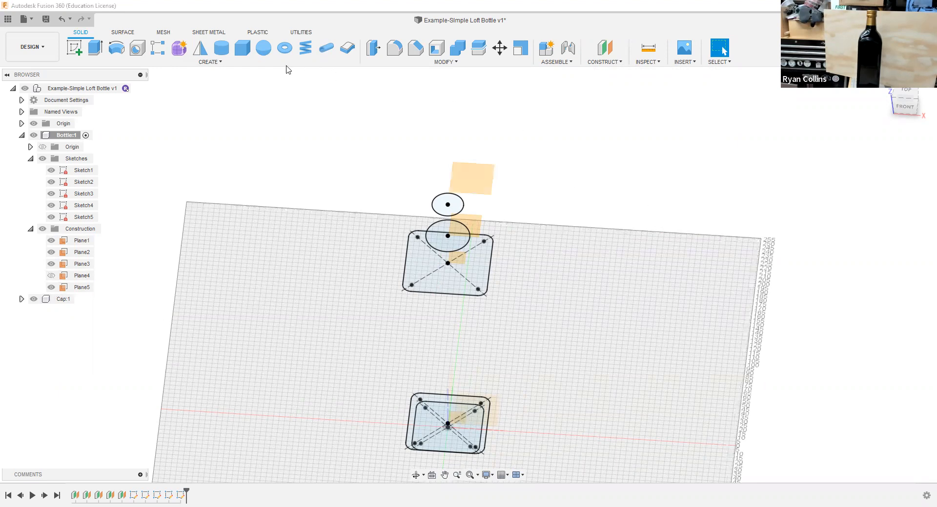
left_click(73, 48)
left_click(476, 176)
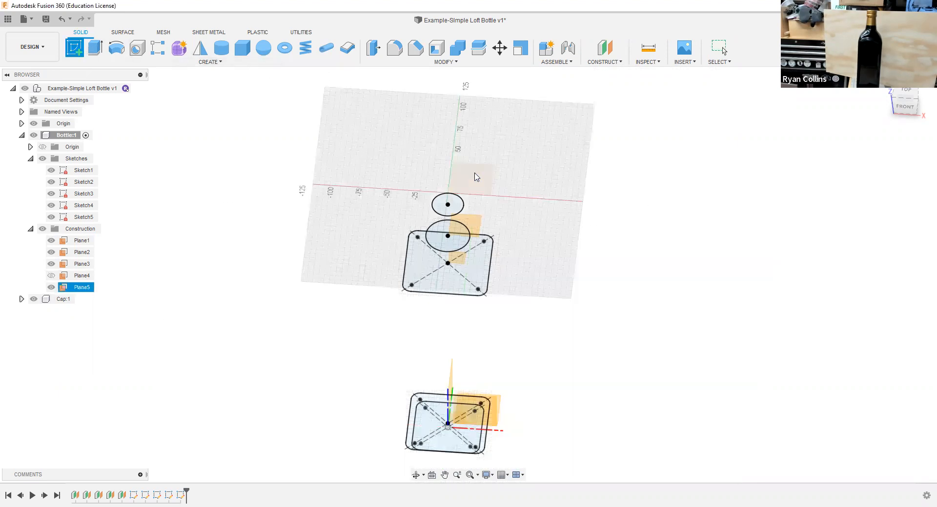
Step: Draw a 28 mm diameter circle centered on the origin on Plane5 and finish the sketch
key("c")
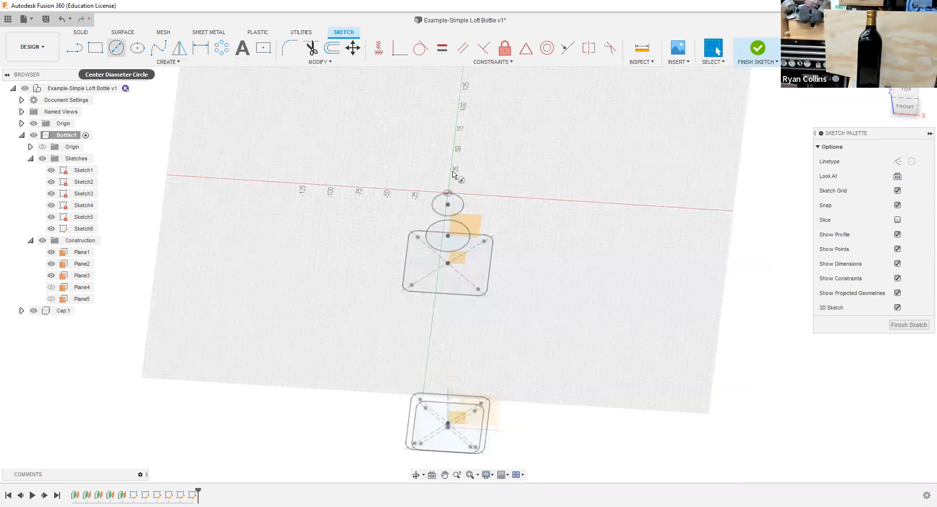
left_click(447, 193)
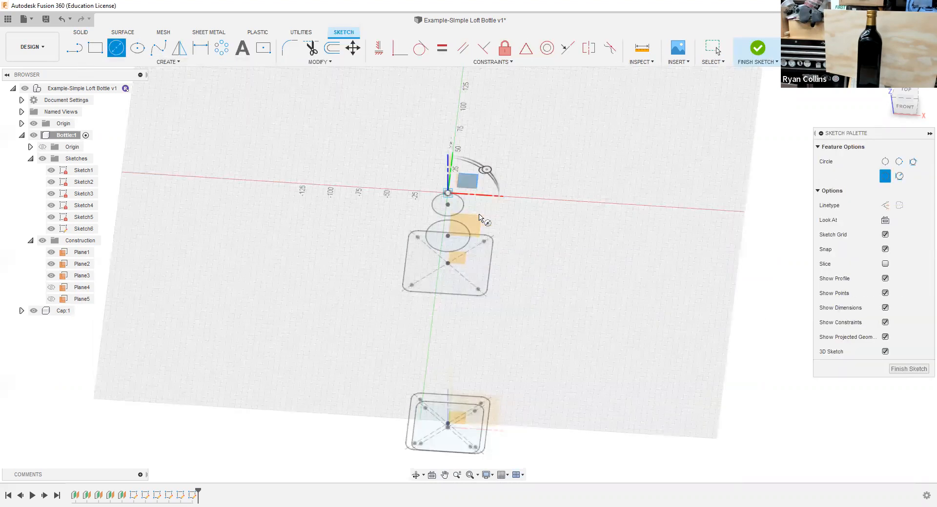
type("28")
key("Return")
key("Escape")
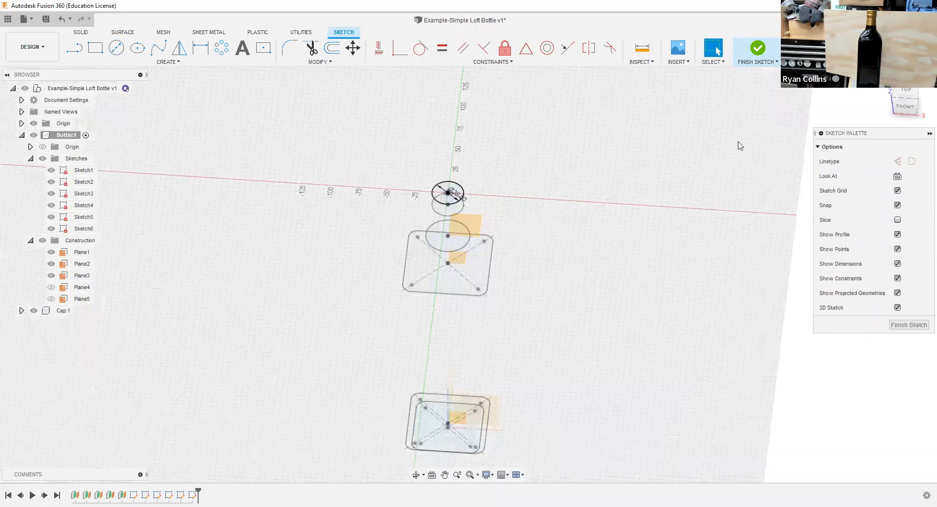
left_click(756, 51)
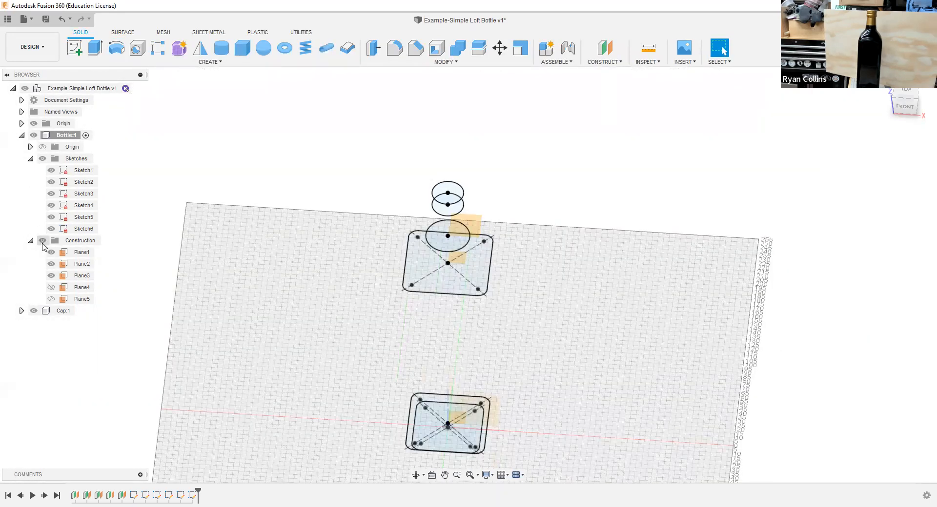
Step: Show Plane4 and Plane5 again and view all bottle profiles in the isometric home view
left_click(43, 243)
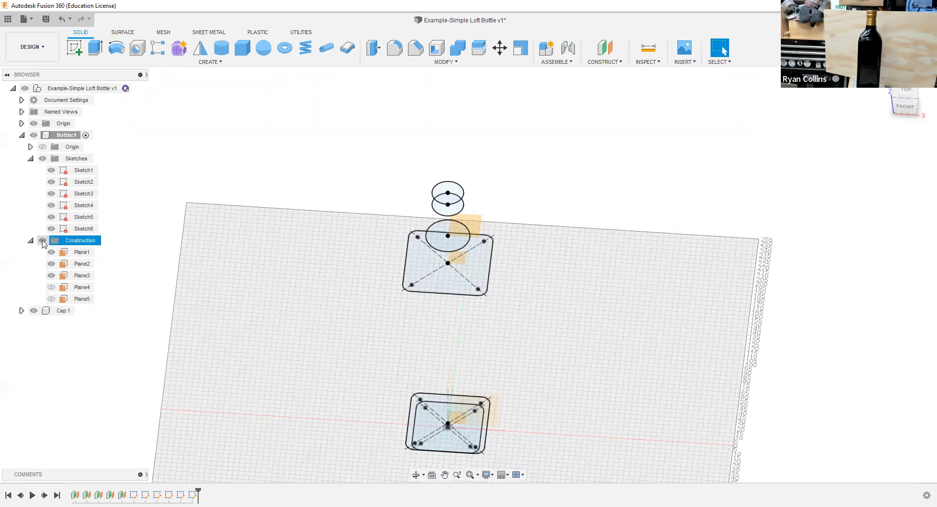
left_click(51, 288)
left_click(51, 299)
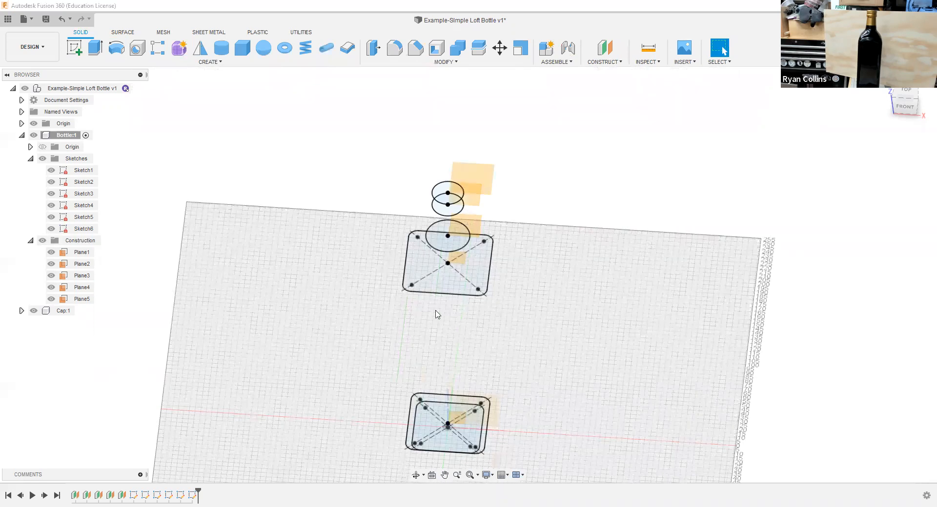
middle_click_drag(661, 342, 657, 326, "shift")
left_click(880, 80)
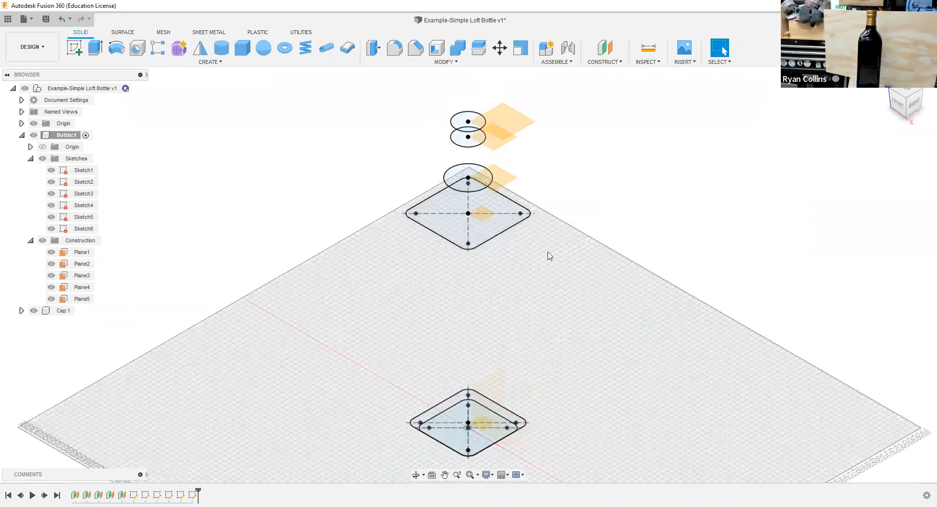
Step: Save the design as a new version with a description beginning with "Sk"
key("ctrl+s")
type("Sk")
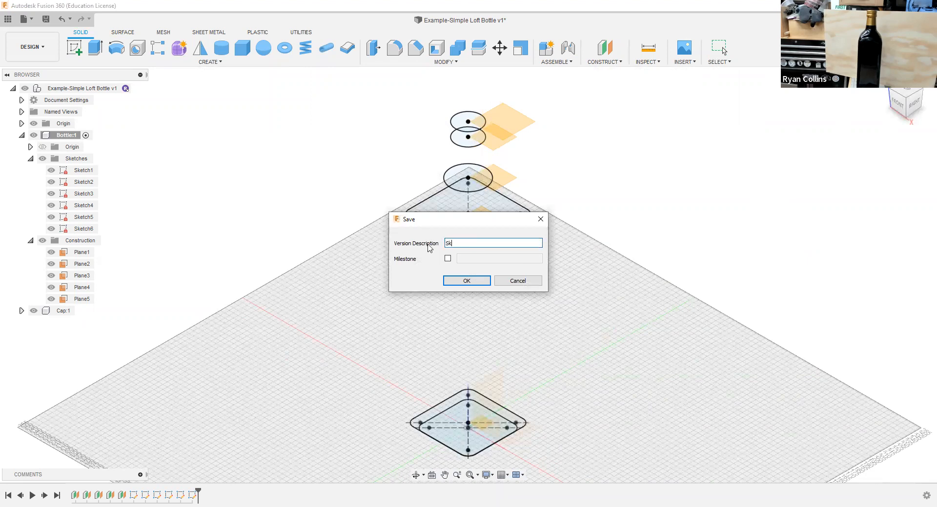
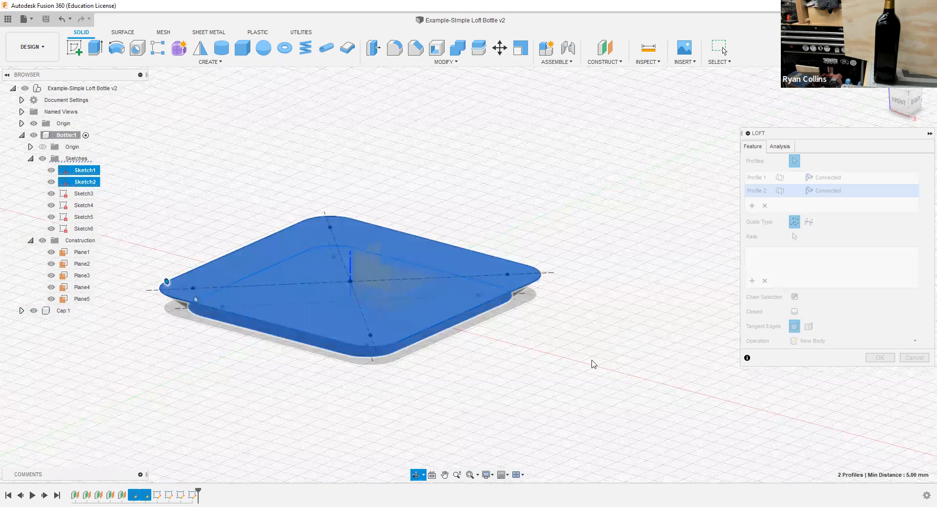
Step: Try extending the loft from the two base profiles through the Sketch3, Sketch4, Sketch5 and Sketch6 profiles
scroll(584, 271, "down", 5)
middle_click_drag(584, 271, 570, 339)
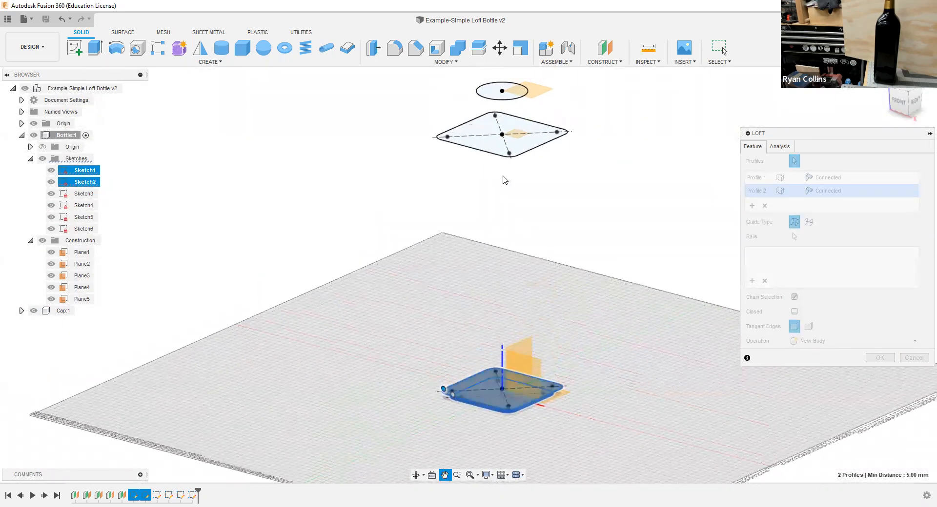
left_click(485, 142)
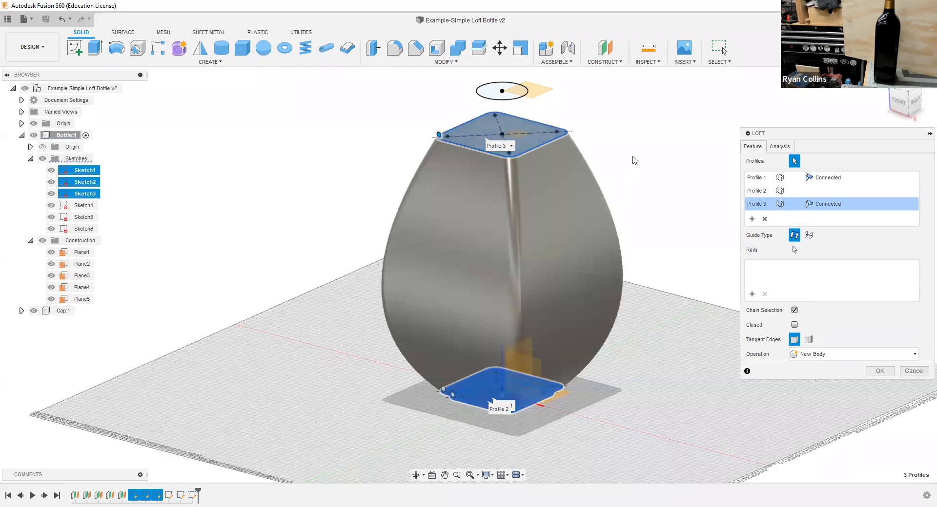
middle_click_drag(627, 180, 621, 263)
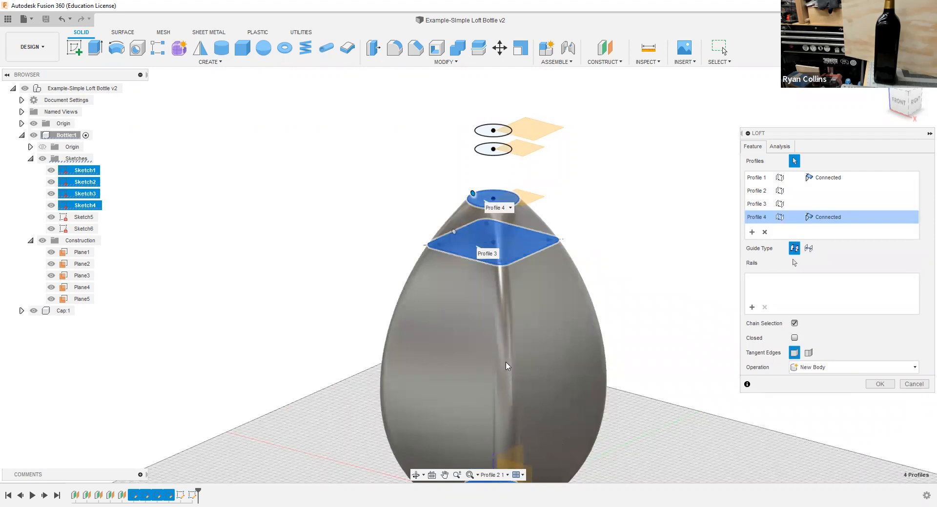
left_click(484, 154)
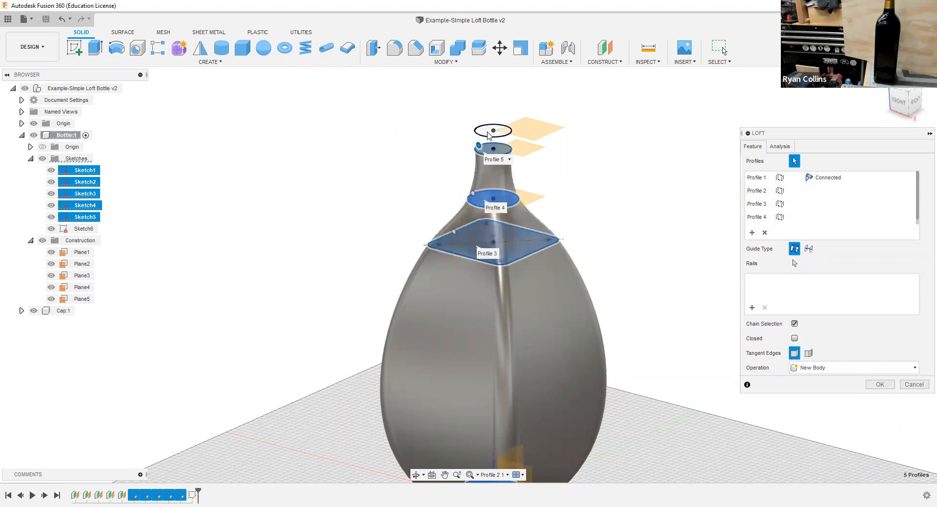
left_click(489, 134)
middle_click_drag(641, 256, 662, 250, "shift")
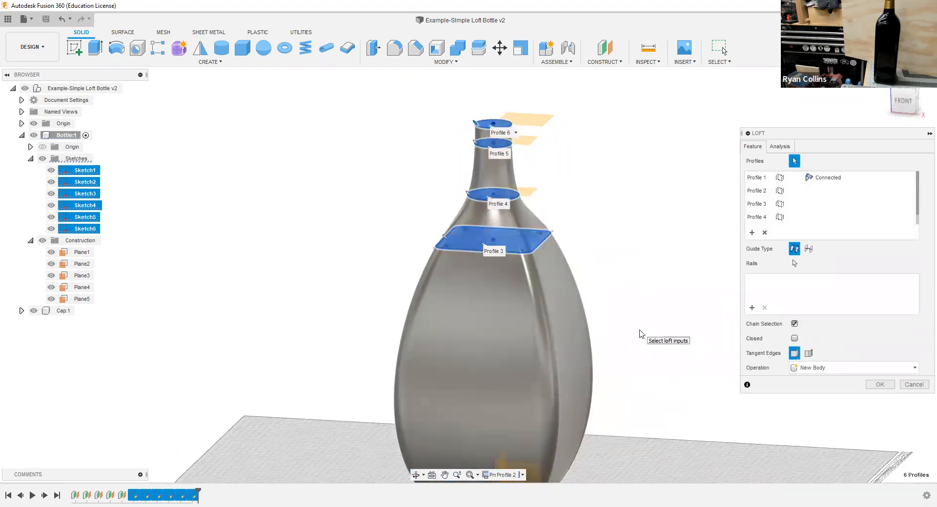
Step: Remove every loft profile above Sketch2 and set the tangent edges to Keep
left_click(765, 233)
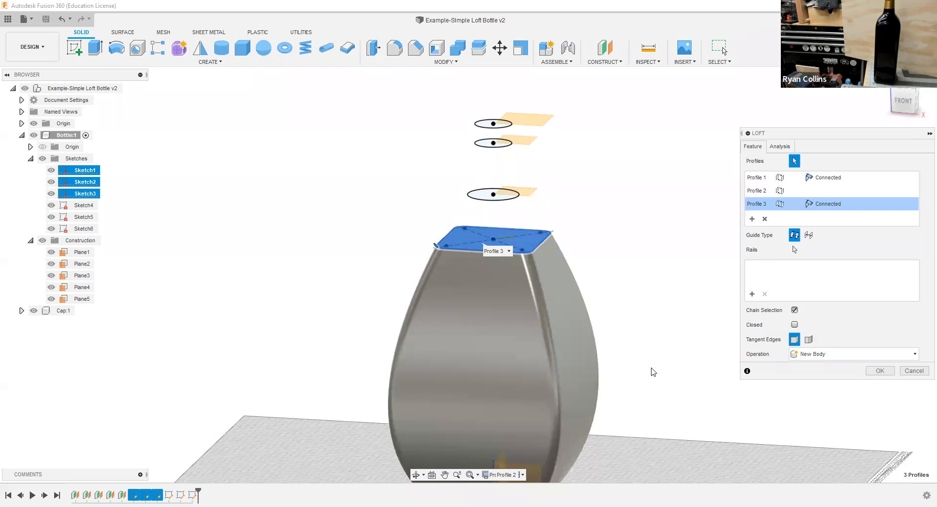
middle_click_drag(657, 364, 662, 242)
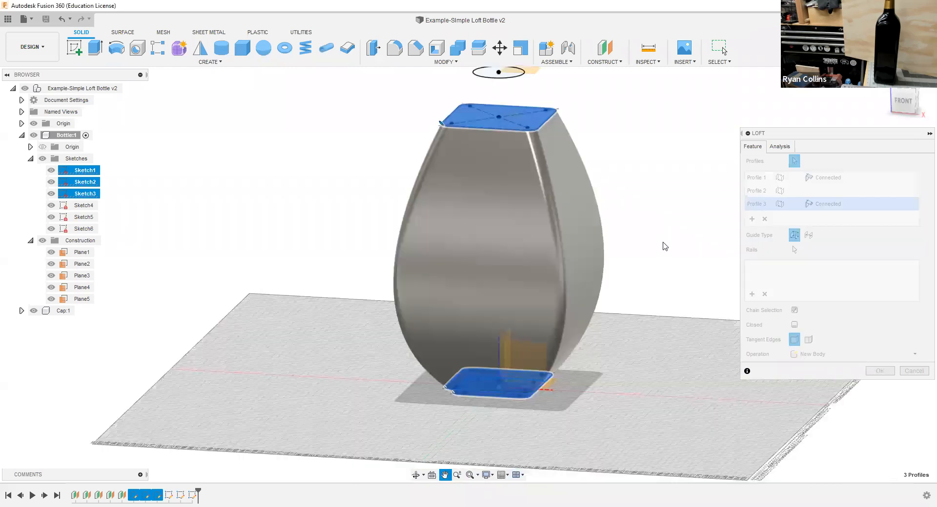
left_click(765, 219)
middle_click_drag(561, 389, 580, 384, "shift")
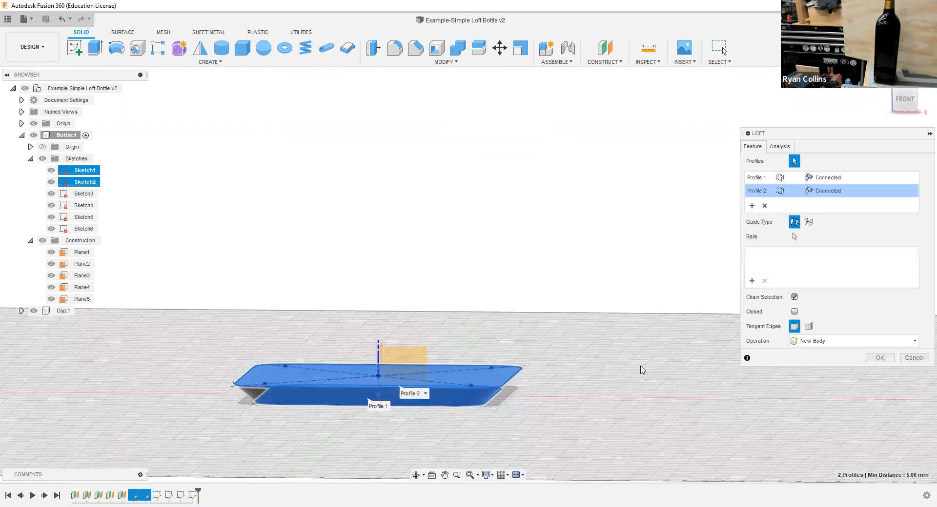
left_click(808, 326)
Step: Try adding the Sketch3 profile to the loft, turn off chain selection, and remove that profile again
scroll(576, 323, "down", 3)
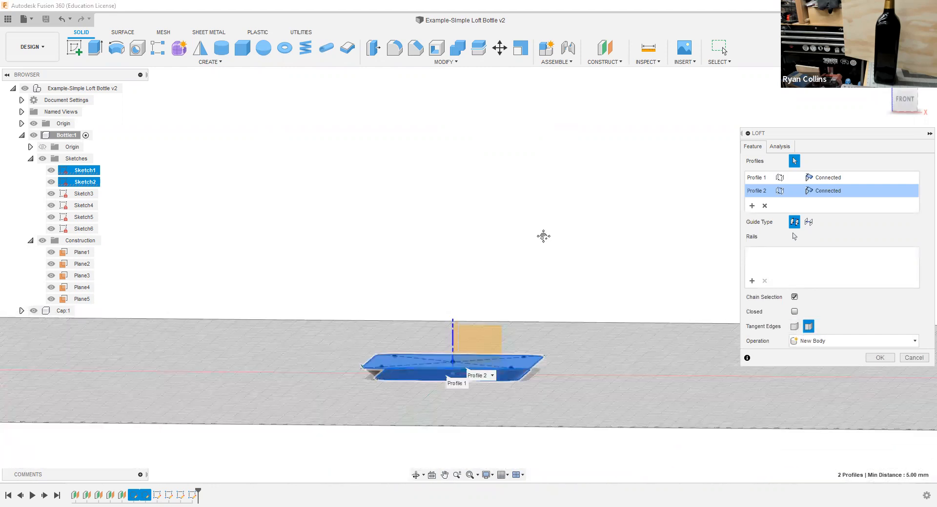
middle_click_drag(543, 237, 510, 316)
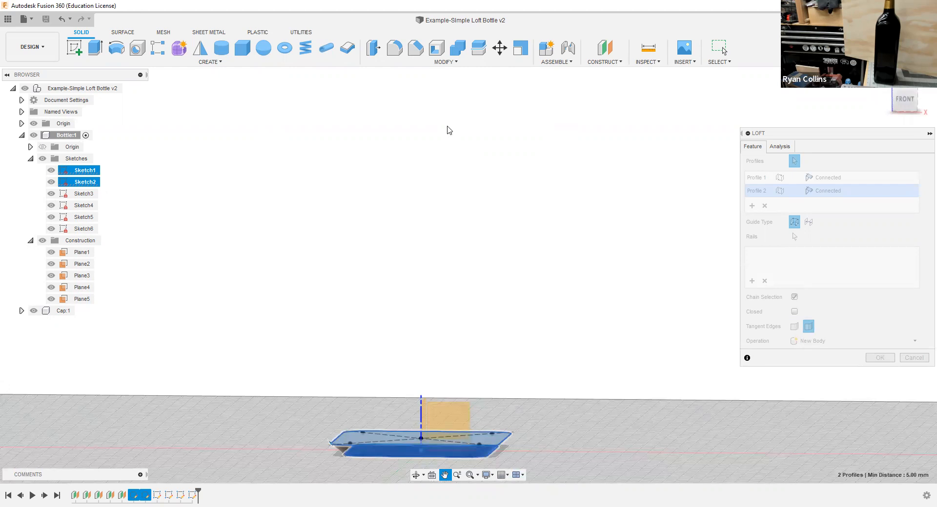
left_click(450, 130)
middle_click_drag(580, 338, 580, 325, "shift")
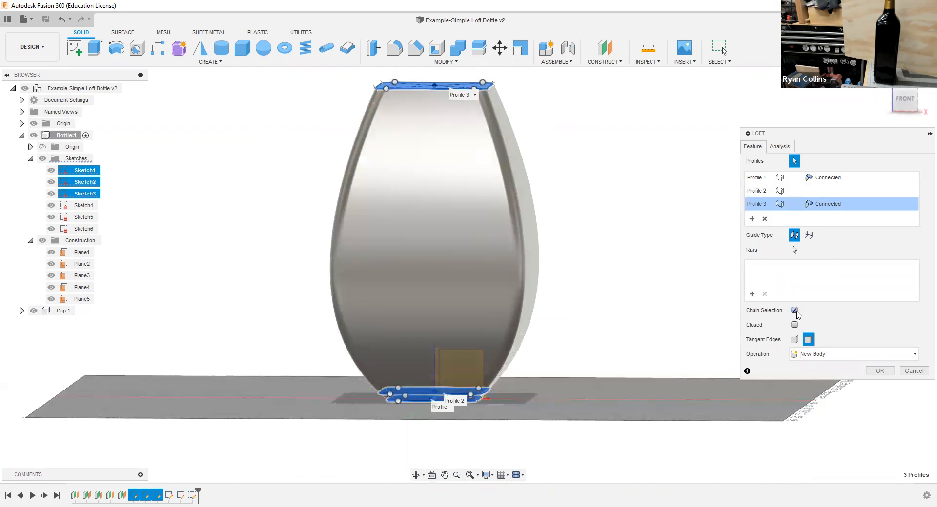
left_click(795, 311)
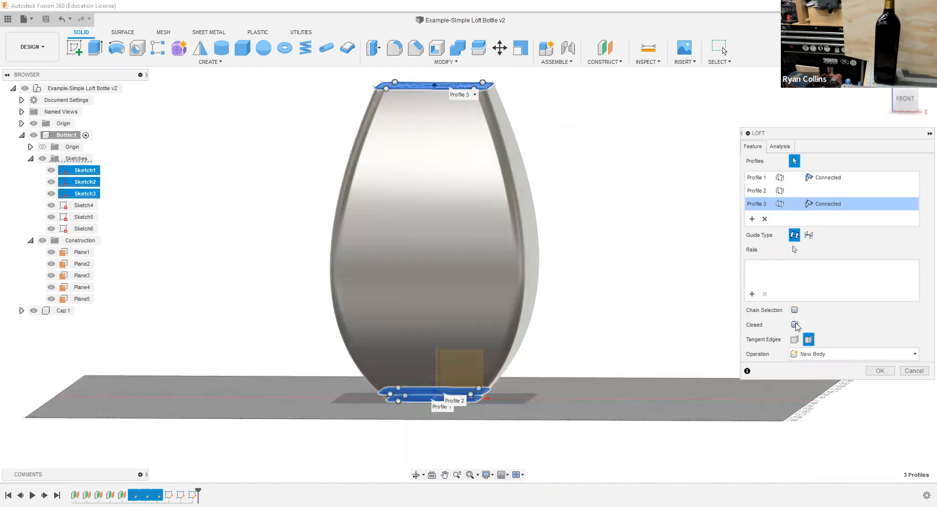
left_click(764, 219)
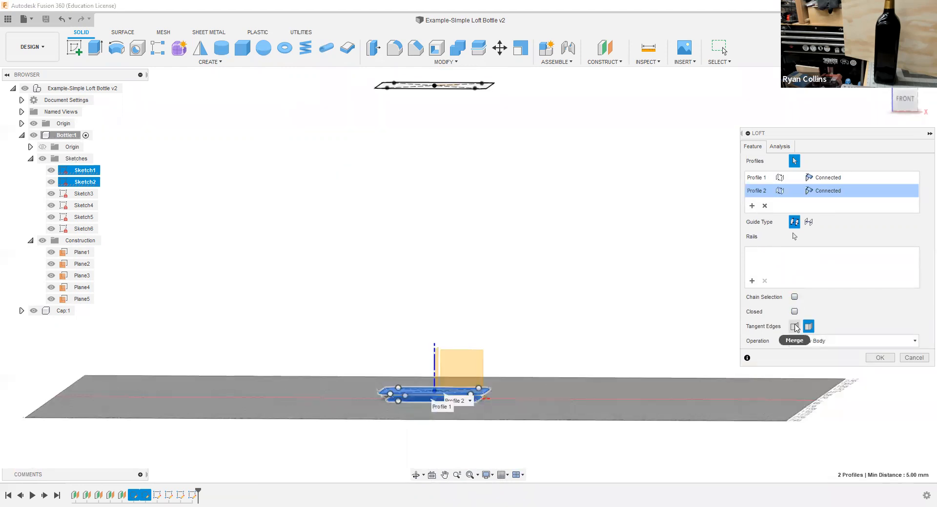
Step: Turn chain selection back on and complete the base loft between Sketch1 and Sketch2 as a new body
left_click(794, 297)
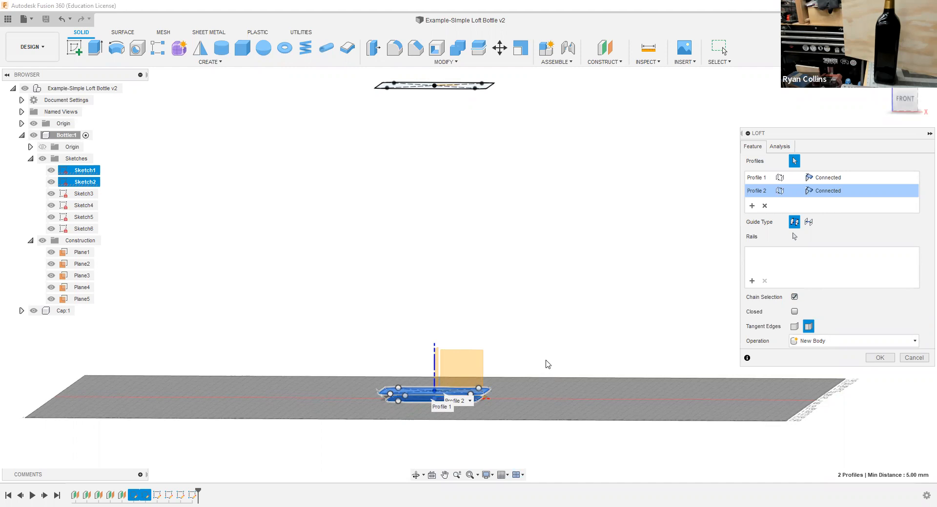
left_click(878, 359)
Step: Start another loft from the Sketch3 rounded square through the Sketch4, Sketch5 and Sketch6 circles
right_click(551, 297)
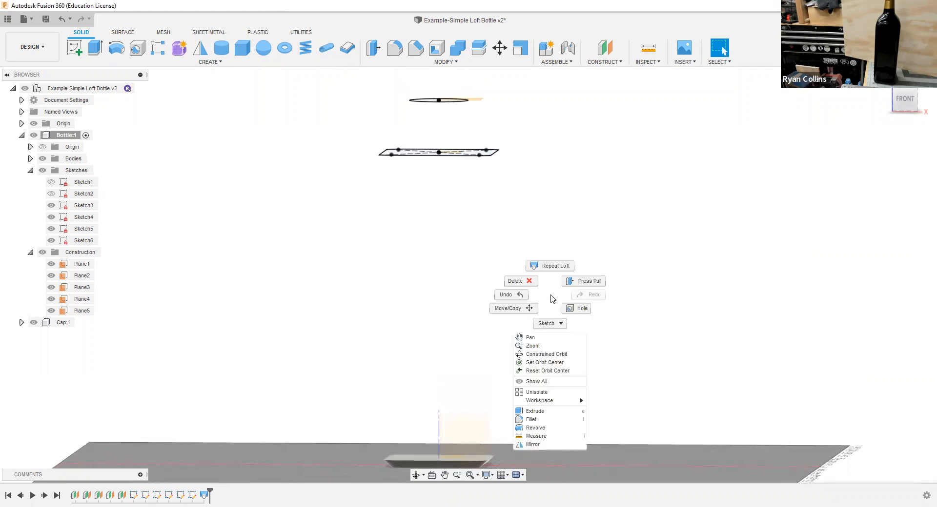
left_click(551, 271)
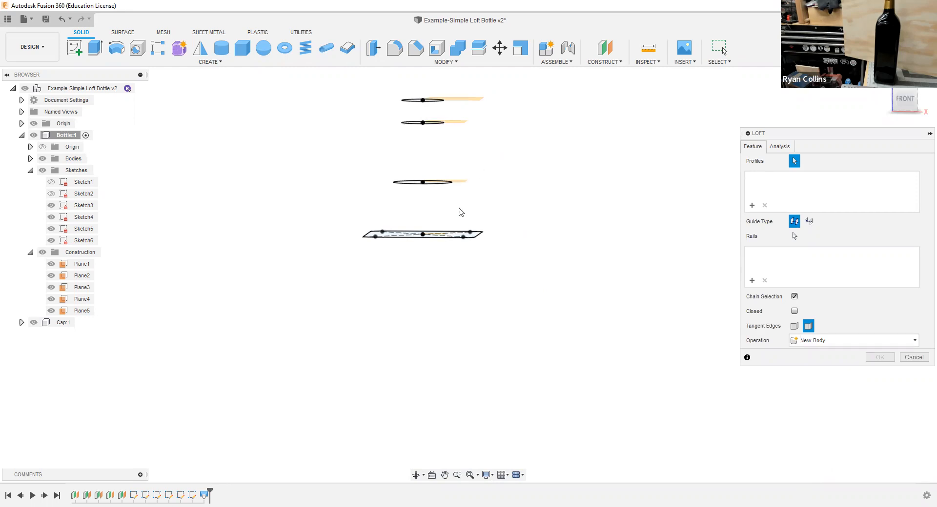
left_click(450, 235)
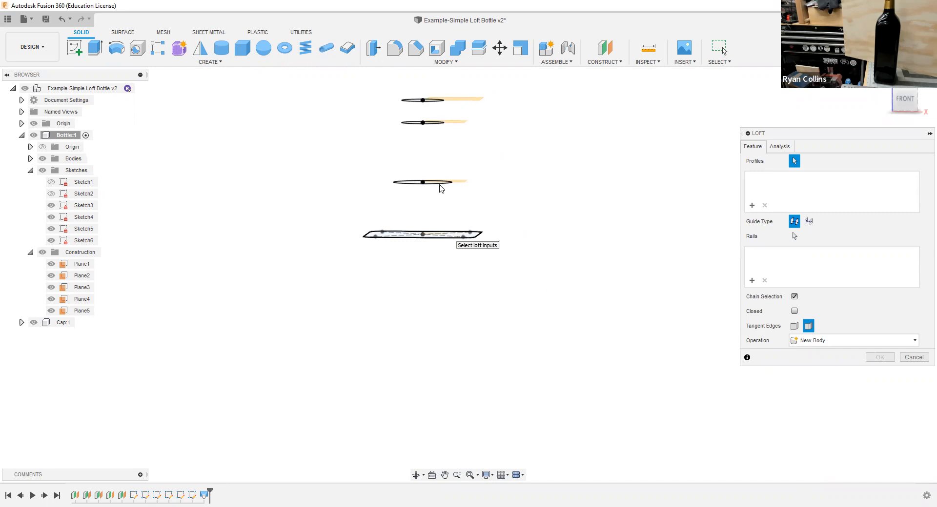
left_click(434, 183)
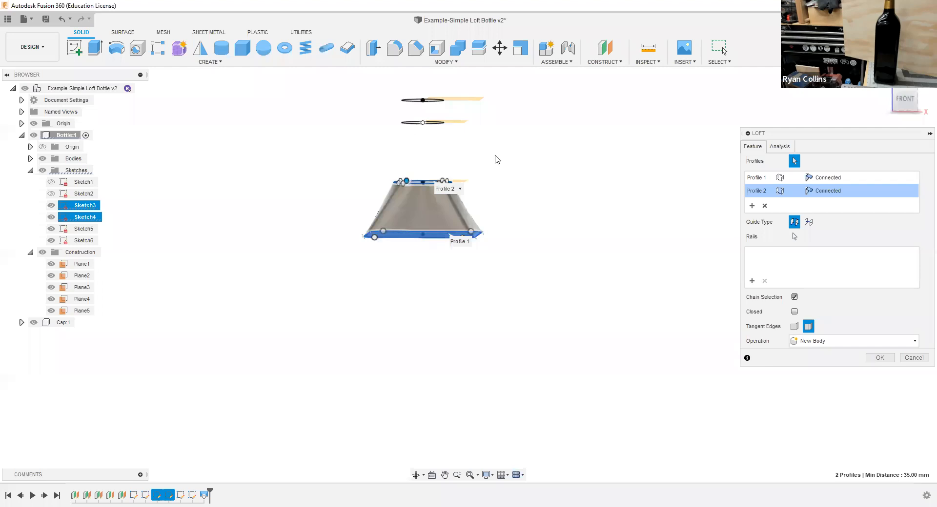
middle_click_drag(528, 188, 508, 209, "shift")
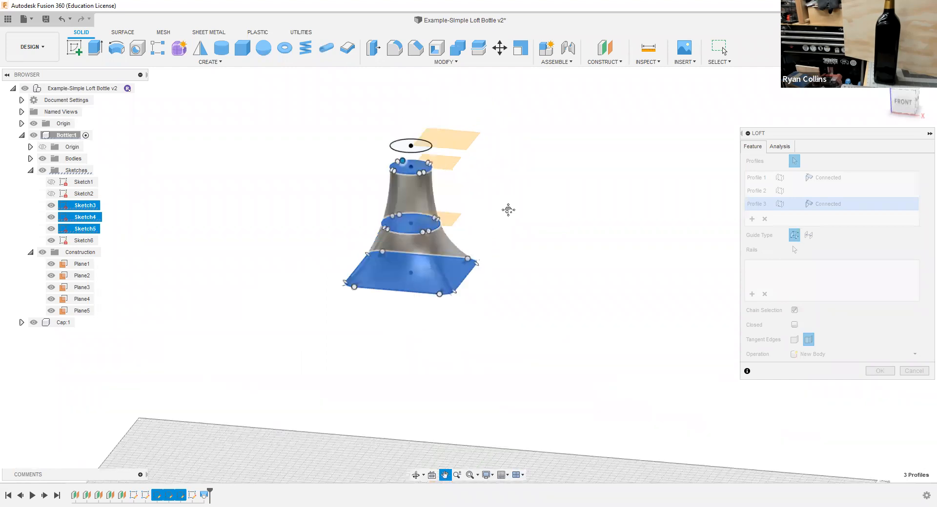
left_click(404, 145)
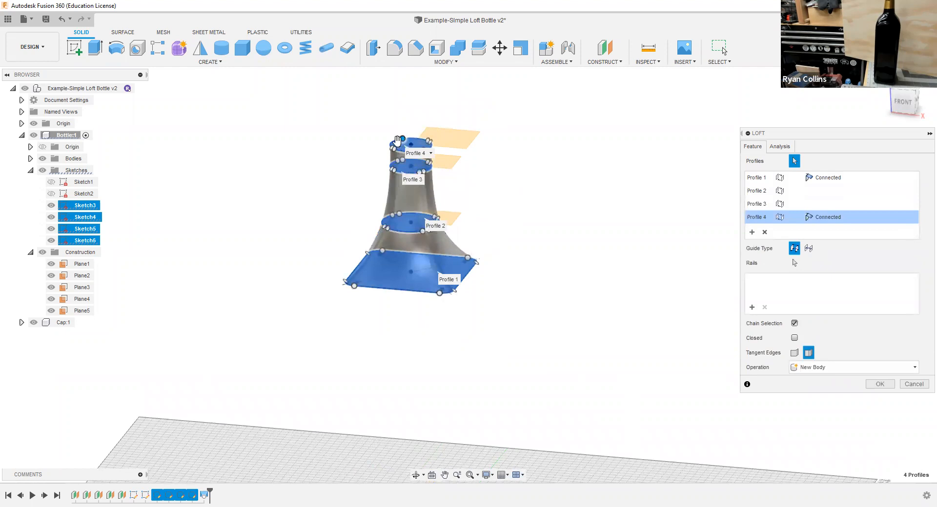
Step: Remove the topmost circle from the neck loft and complete it as a new body ending at Sketch5
scroll(392, 158, "up", 3)
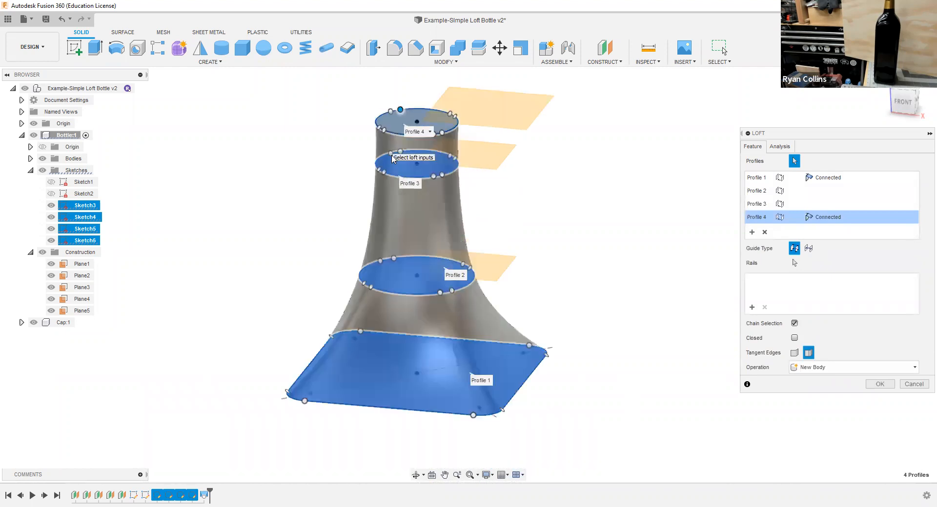
middle_click_drag(368, 175, 364, 186)
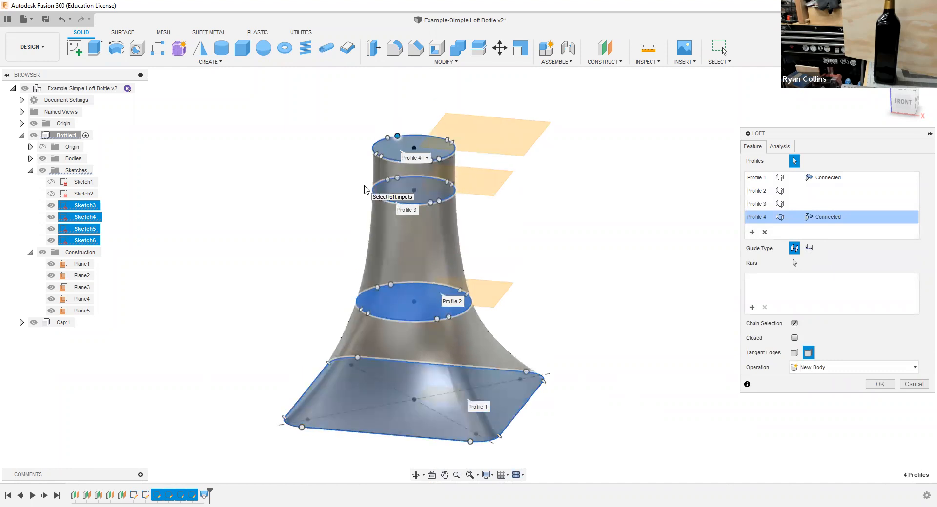
left_click(764, 232)
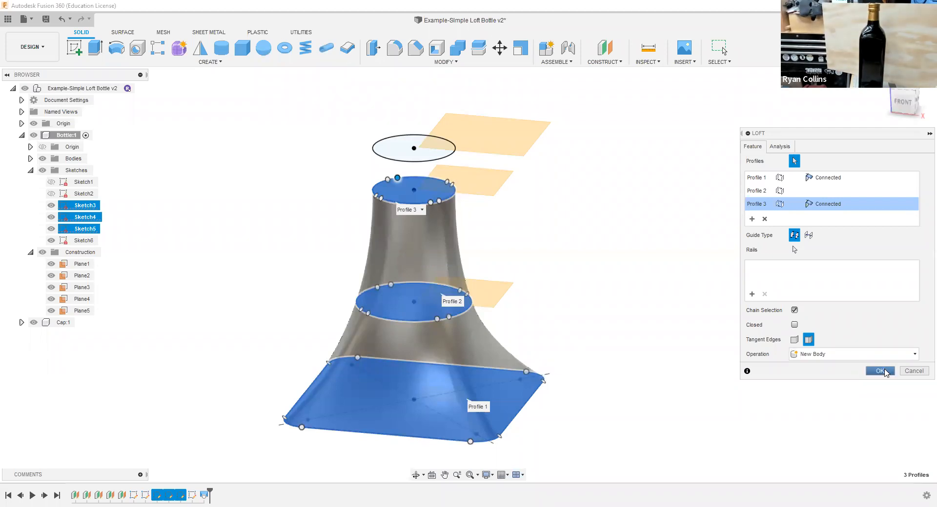
left_click(885, 369)
Step: Make the hidden sketches Sketch1 through Sketch5 visible again
scroll(654, 384, "down", 3)
middle_click_drag(660, 375, 682, 153)
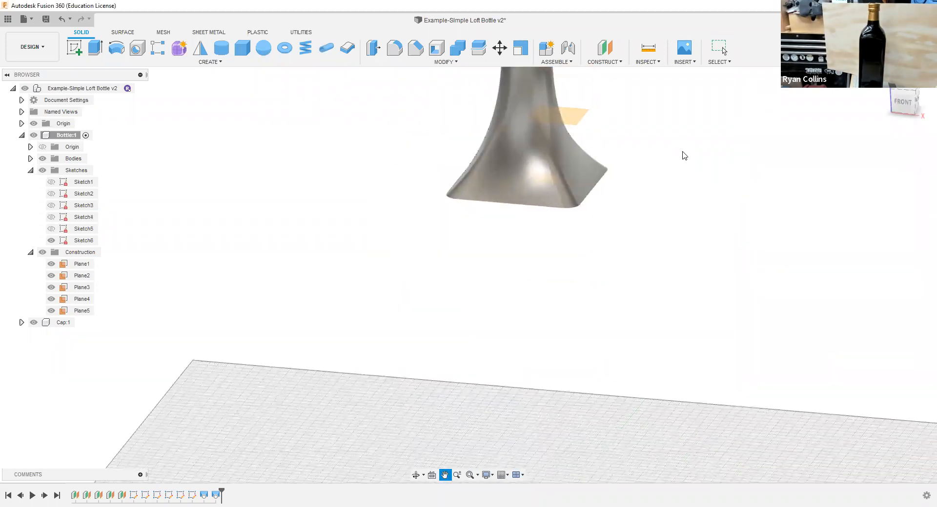
scroll(682, 153, "down", 1)
scroll(677, 299, "down", 3)
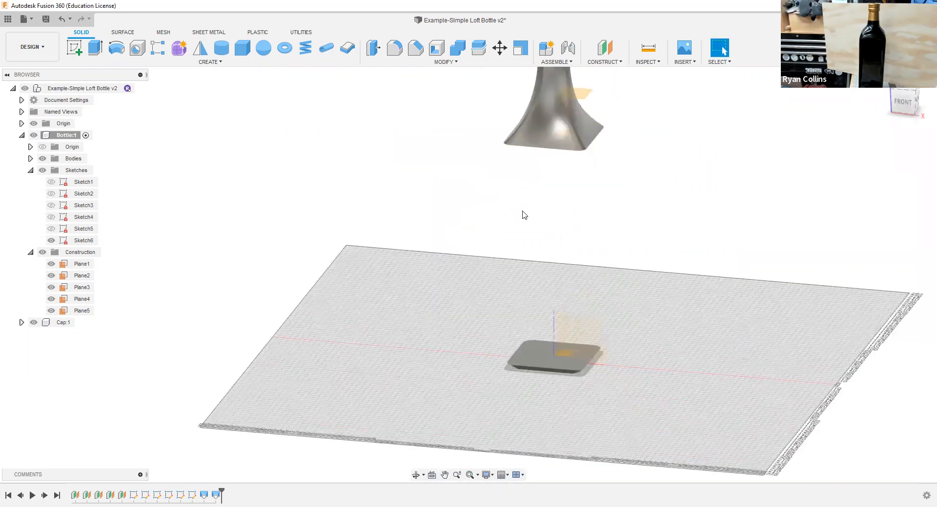
left_click(51, 182)
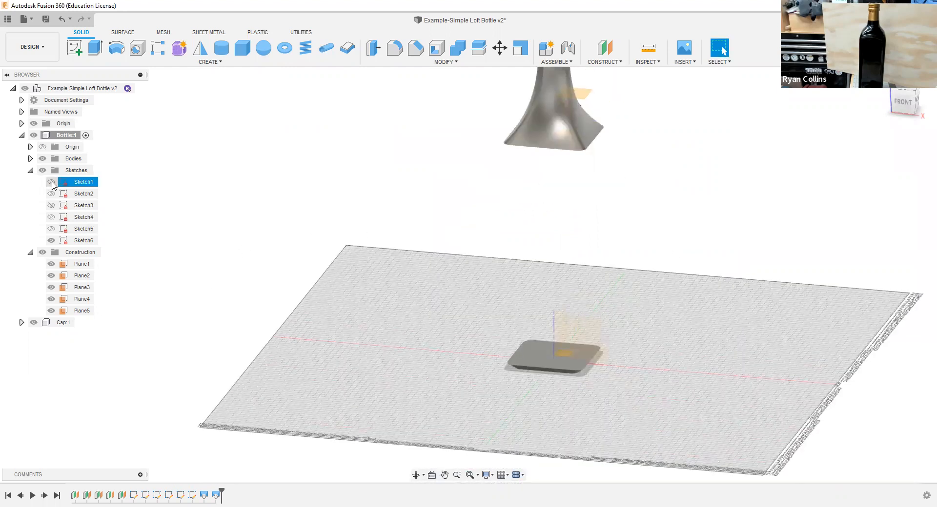
left_click(52, 205)
left_click(51, 217)
left_click(51, 228)
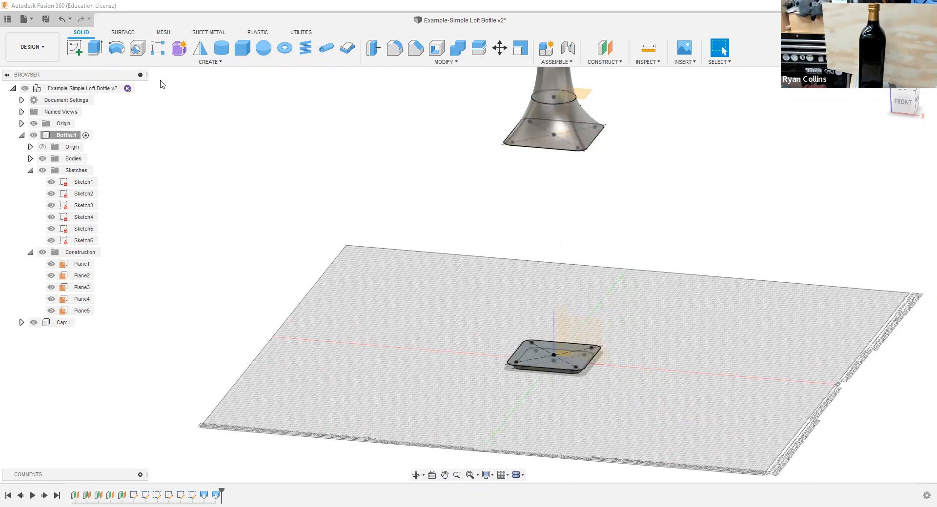
Step: Loft the bottle's main body between the Sketch2 and Sketch3 profiles using the Join operation
left_click(195, 62)
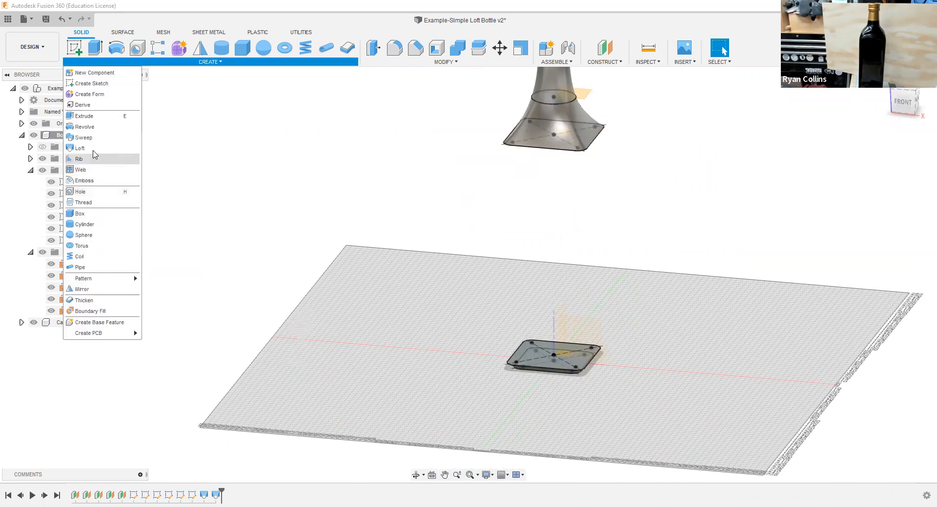
left_click(80, 148)
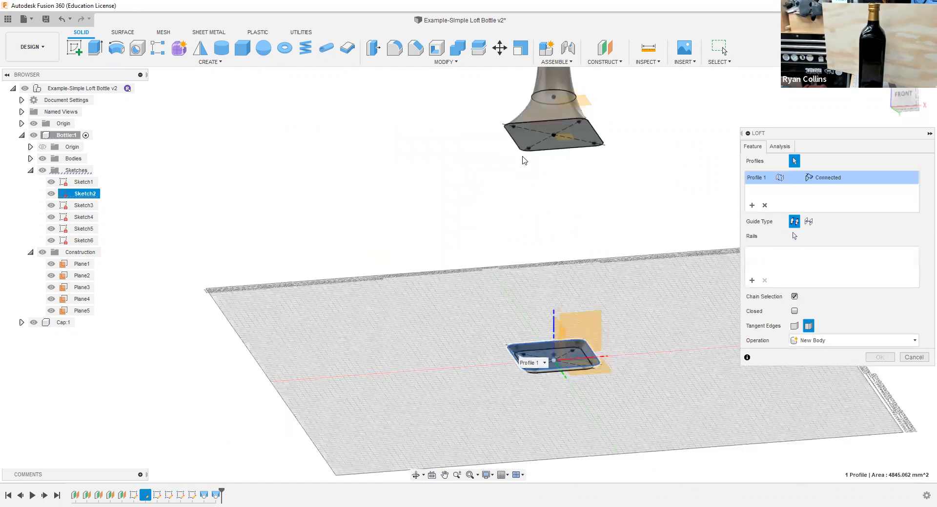
left_click(526, 144)
middle_click_drag(596, 195, 566, 226, "shift")
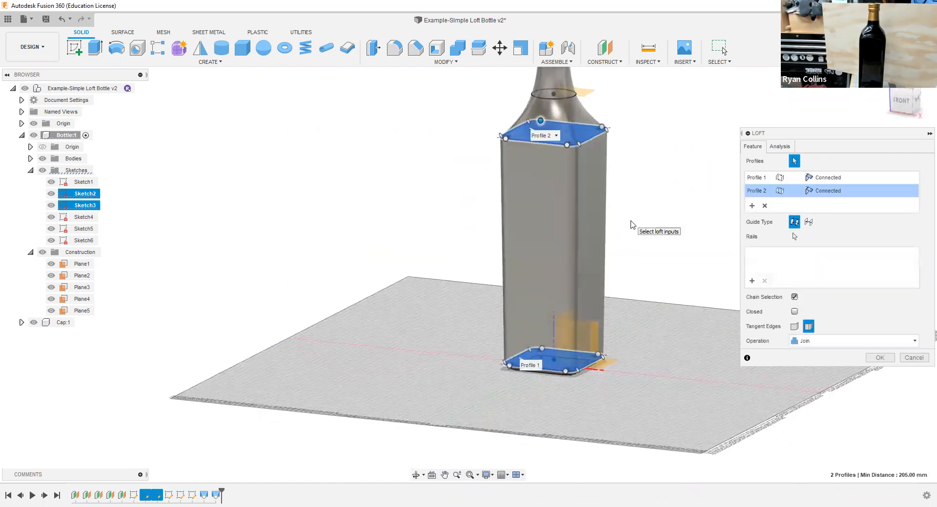
middle_click_drag(656, 207, 625, 249)
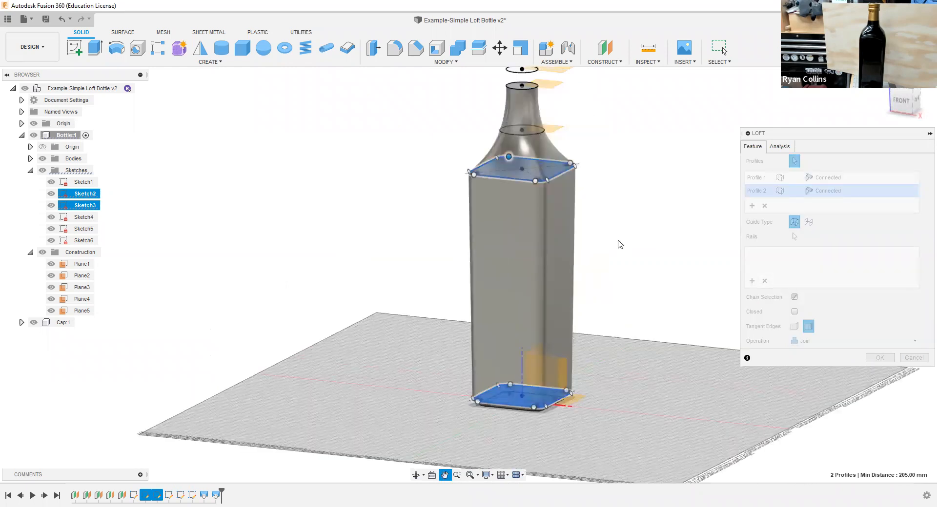
scroll(620, 244, "up", 2)
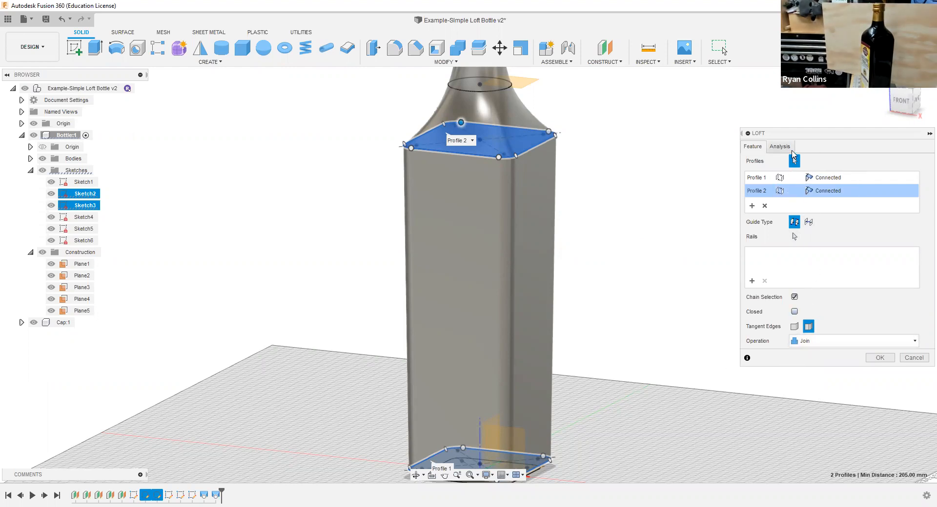
left_click(848, 343)
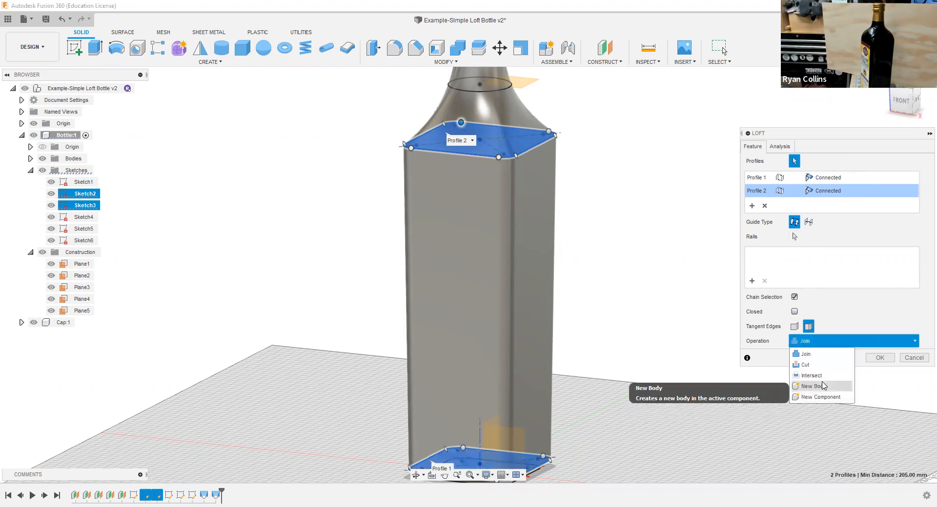
left_click(806, 354)
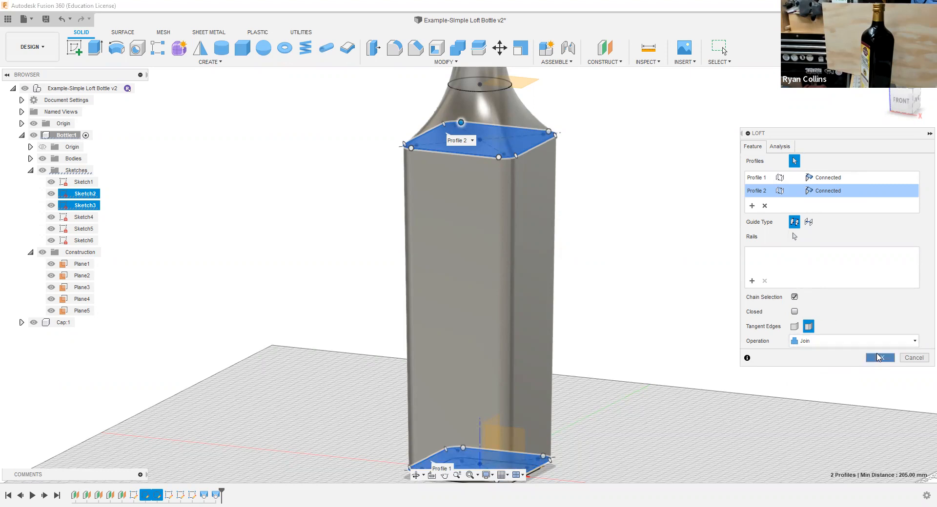
left_click(878, 358)
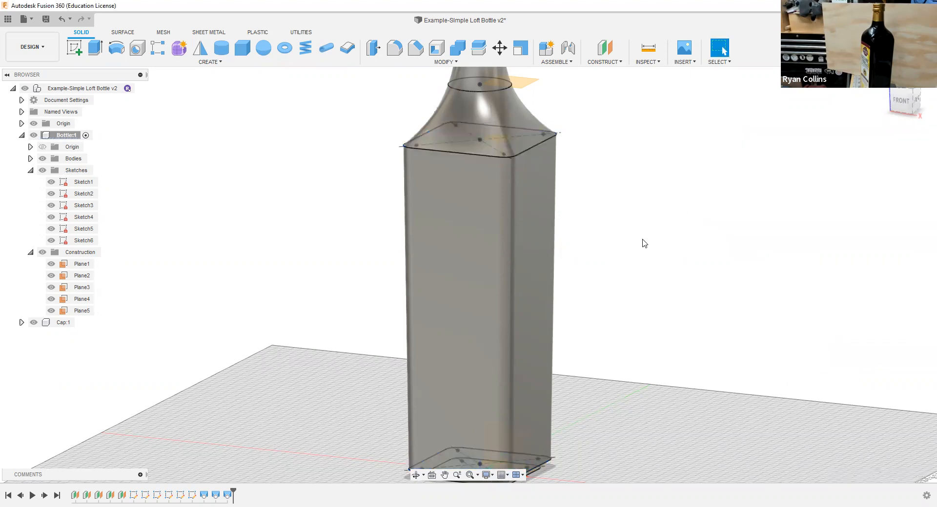
scroll(612, 319, "down", 5)
mouse_move(623, 319)
middle_mouse_down()
mouse_move(615, 274)
mouse_move(598, 291)
middle_mouse_up()
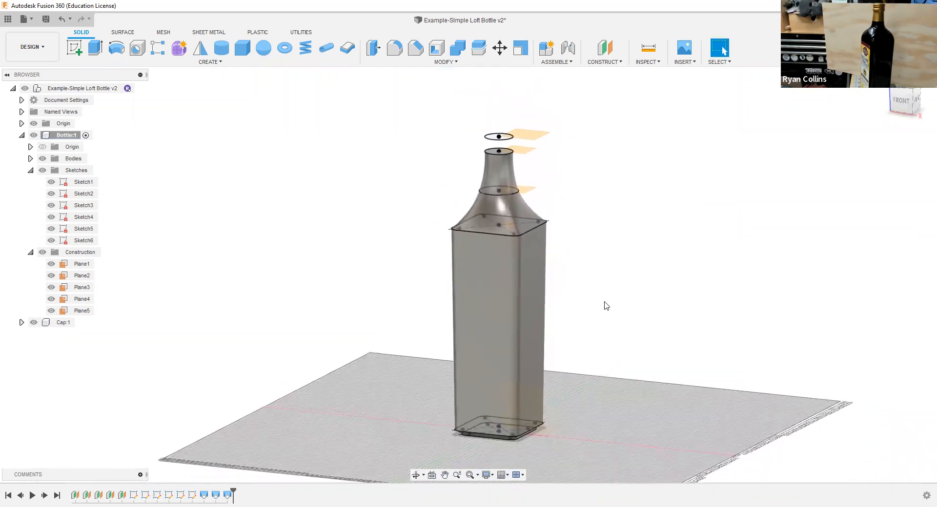
Step: Start a constant-radius fillet on the edge loop between the bottle's shoulder and main body, with a radius of 2 mm
scroll(606, 301, "up", 3)
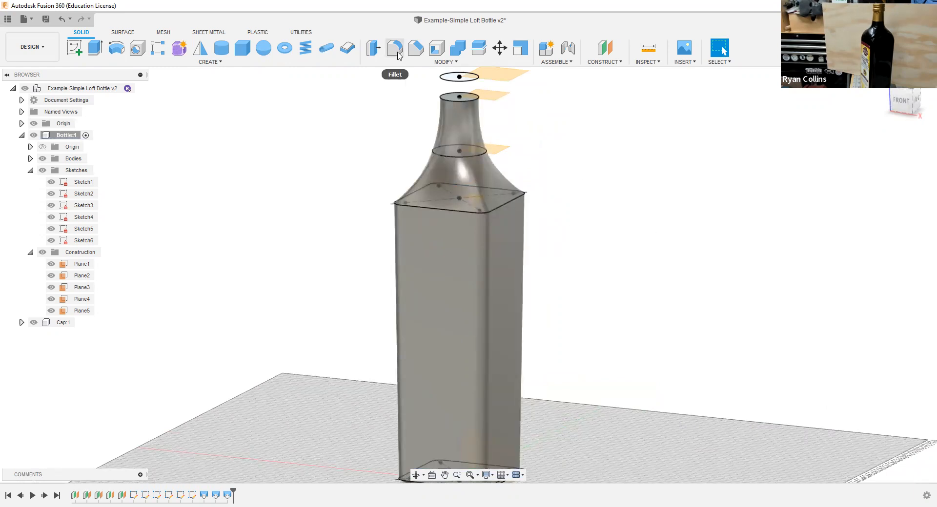
left_click(394, 48)
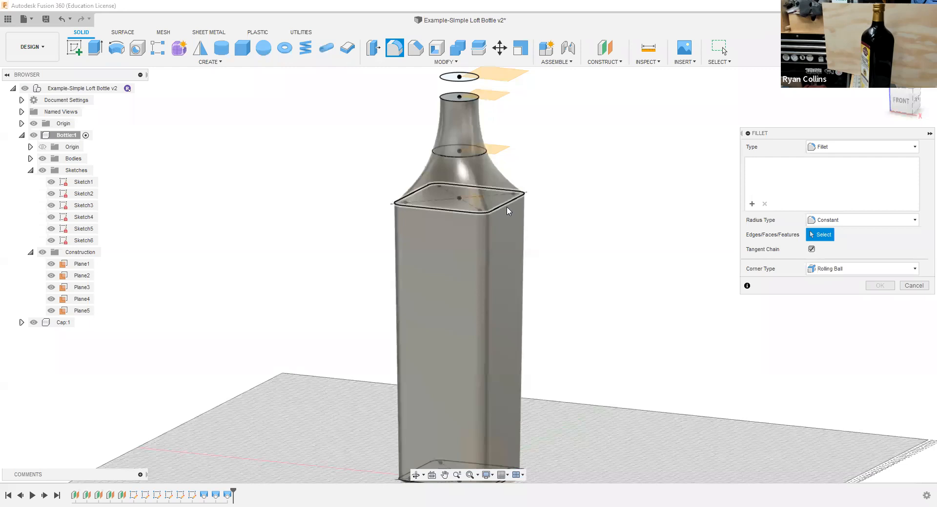
left_click(508, 211)
scroll(559, 209, "down", 4)
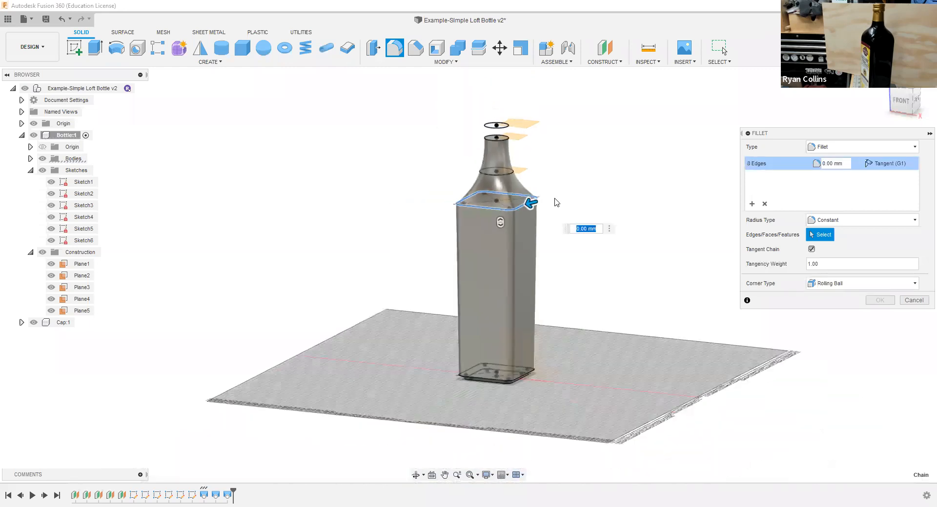
scroll(615, 220, "up", 5)
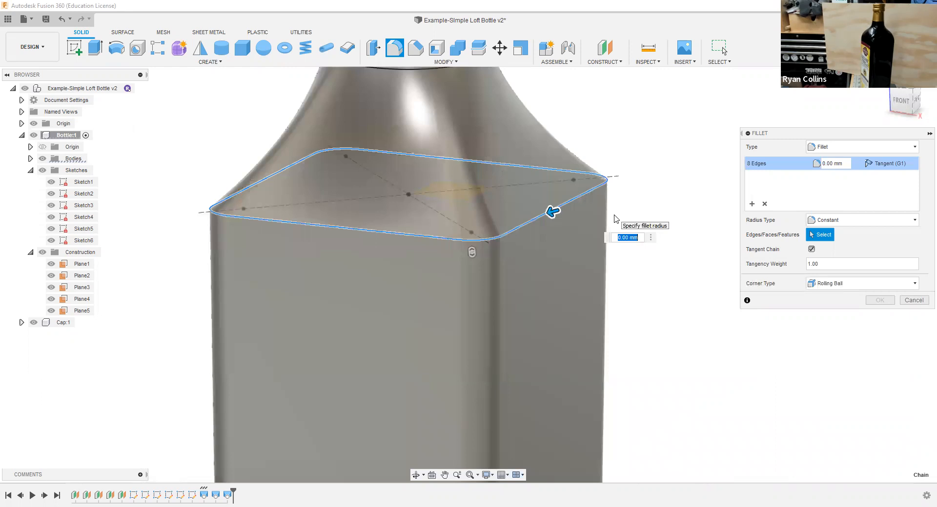
type("1")
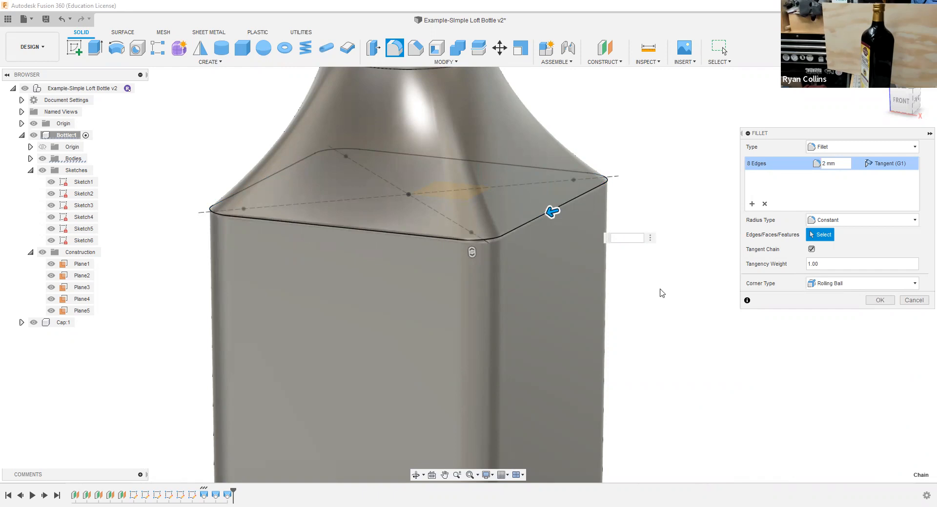
middle_click_drag(654, 294, 653, 294, "shift")
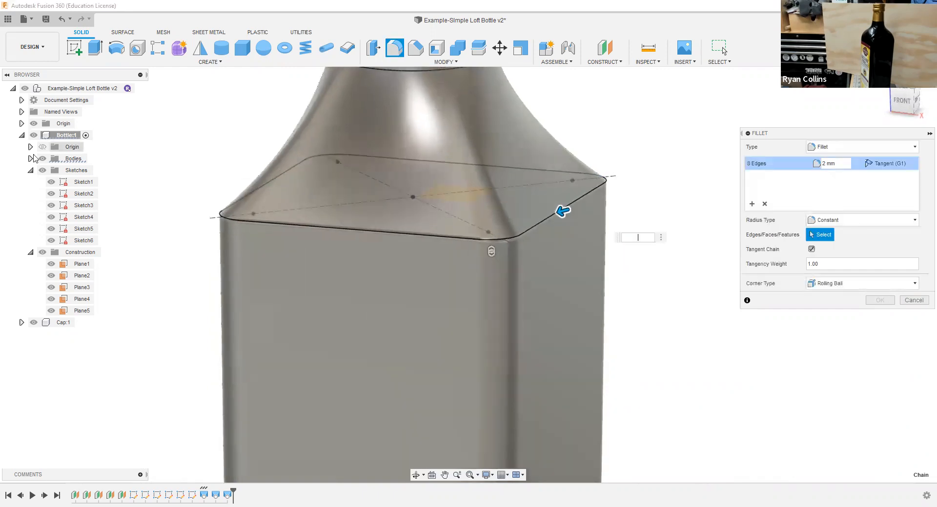
left_click(31, 159)
left_click(81, 171)
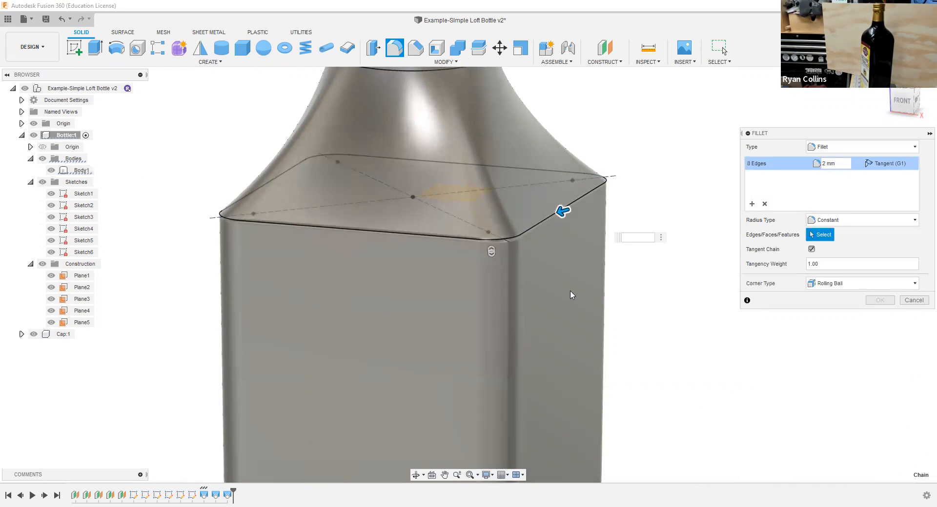
mouse_move(588, 295)
middle_mouse_down("shift")
mouse_move(604, 303)
mouse_move(604, 274)
mouse_move(600, 288)
middle_mouse_up("shift")
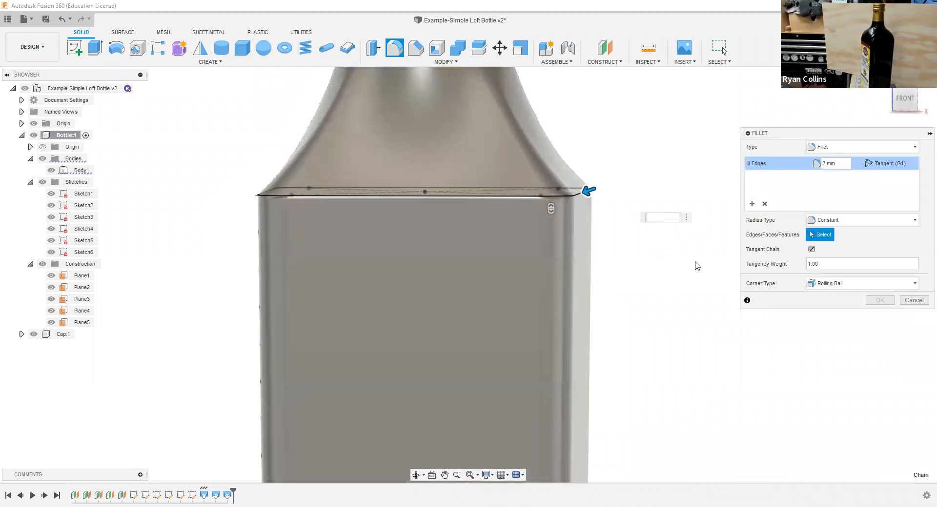
Step: Turn off Tangent Chain for the shoulder fillet and set its radius to 5 mm
left_click(811, 249)
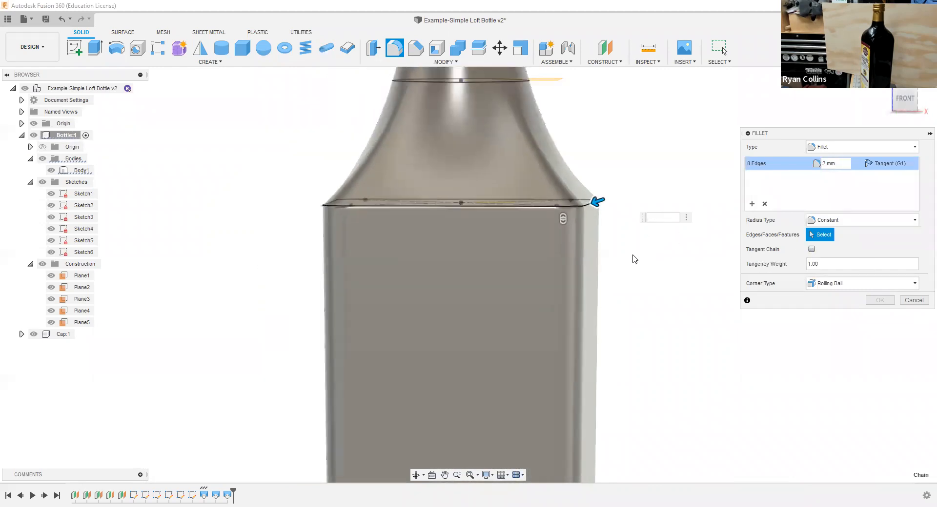
scroll(633, 256, "up", 5)
type("5")
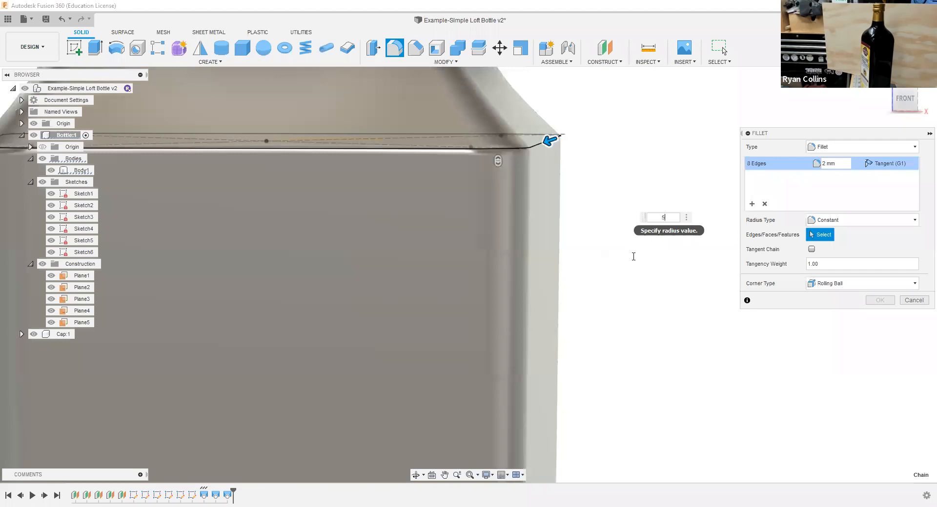
mouse_move(658, 220)
middle_mouse_down("shift")
mouse_move(602, 224)
mouse_move(581, 215)
mouse_move(667, 226)
middle_mouse_up("shift")
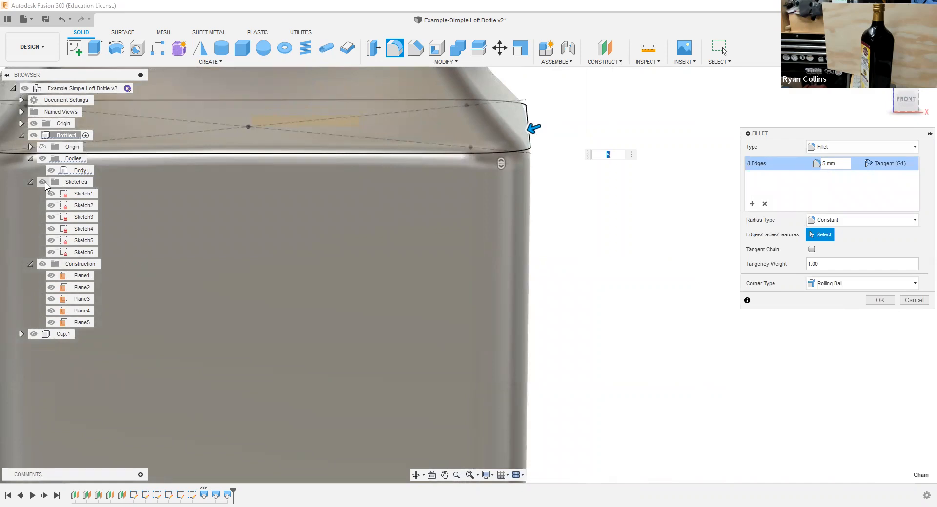
Step: Hide all of the bottle's sketches and set the visual style to Shaded with Visible Edges Only
left_click(42, 182)
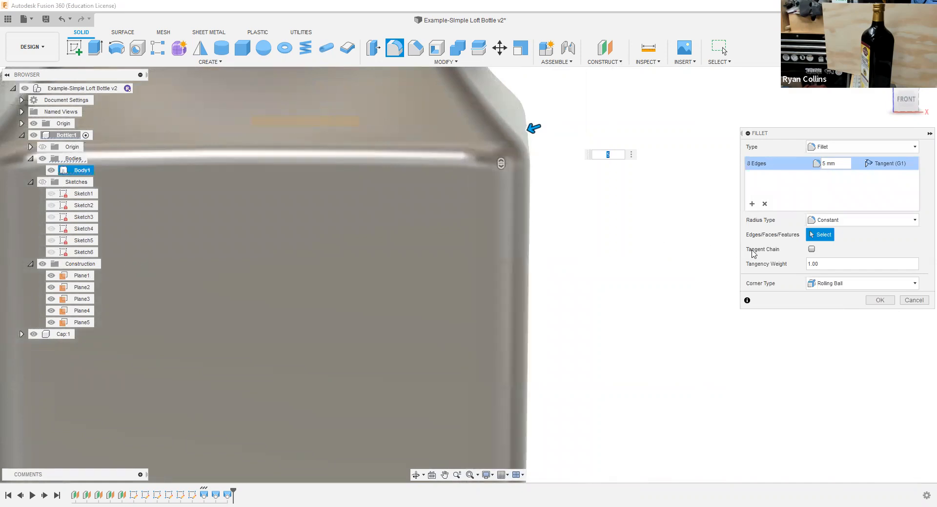
middle_click_drag(638, 255, 657, 254, "shift")
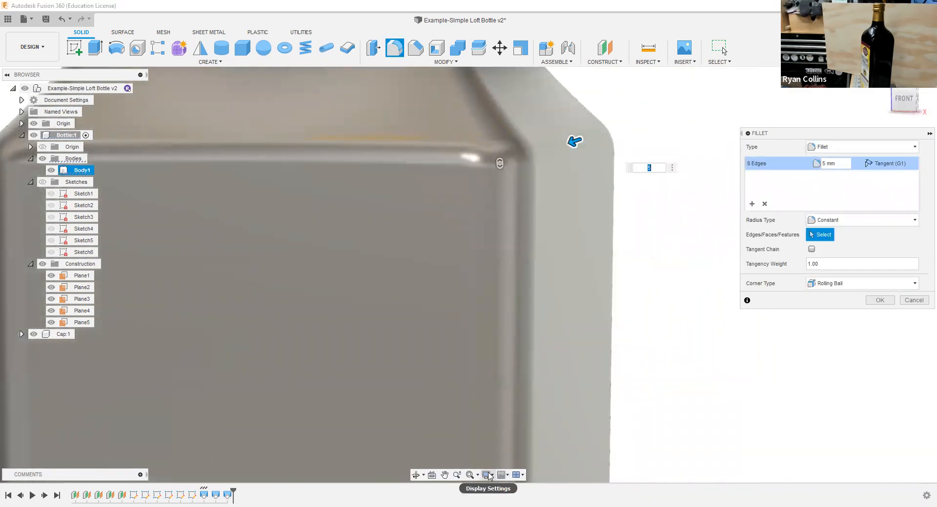
left_click(488, 475)
mouse_move(512, 388)
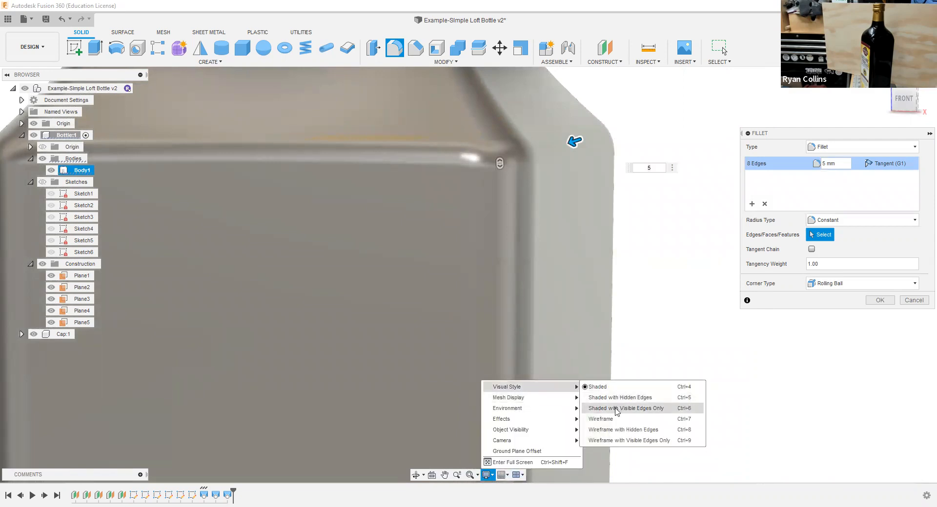
left_click(616, 409)
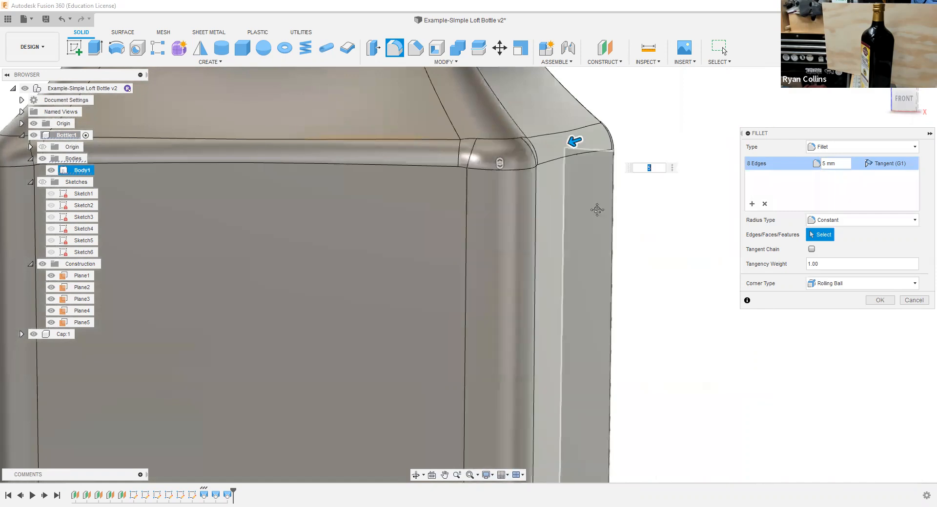
middle_click_drag(528, 155, 455, 202)
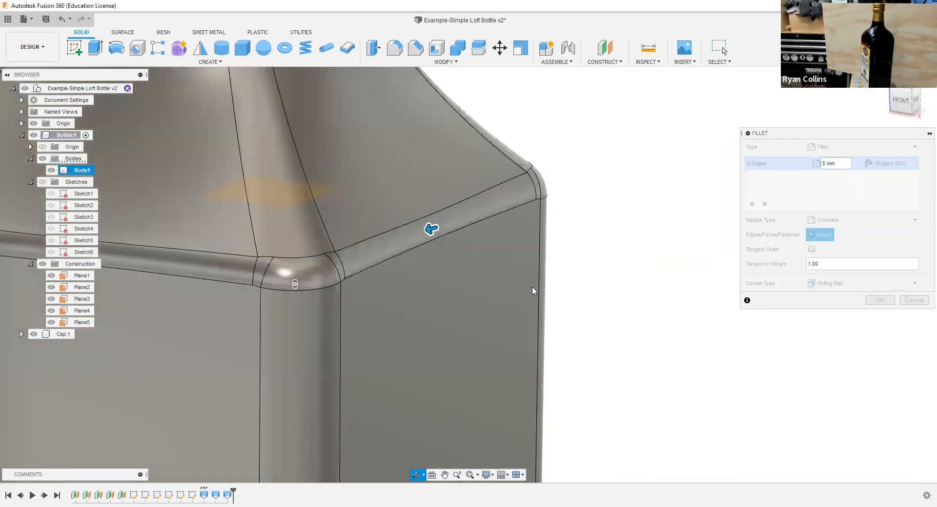
middle_click_drag(524, 285, 537, 286, "shift")
Step: Set the shoulder fillet radius to 6 mm and complete the fillet
type("10")
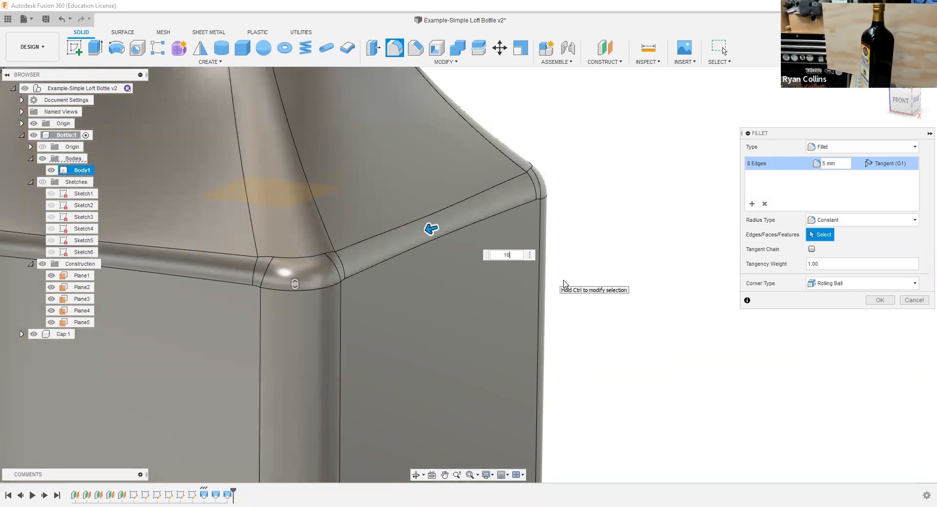
key("BackSpace")
type("8")
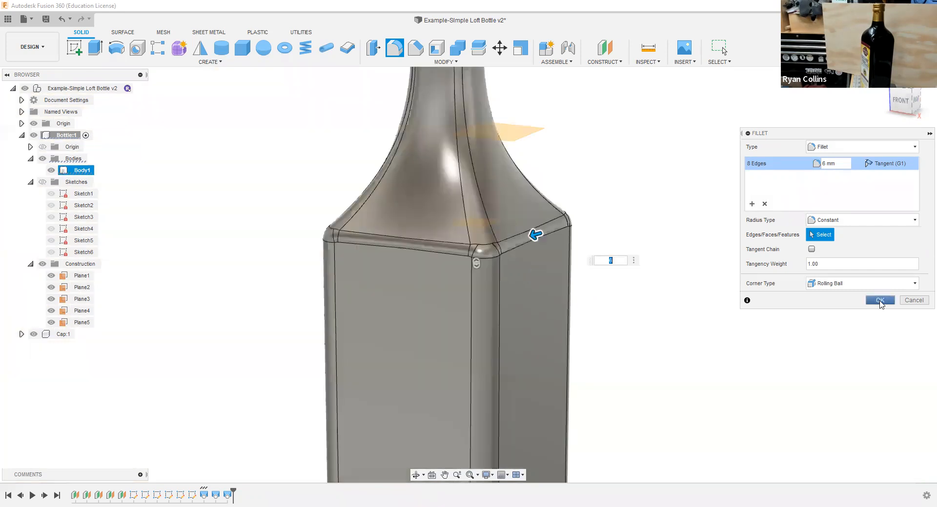
left_click(880, 300)
Step: Start another fillet and select all eight edges of the loop where the main body meets the tapered base
scroll(693, 277, "down", 3)
middle_click_drag(698, 378, 709, 264, "shift")
scroll(652, 406, "down", 3)
scroll(652, 405, "up", 8)
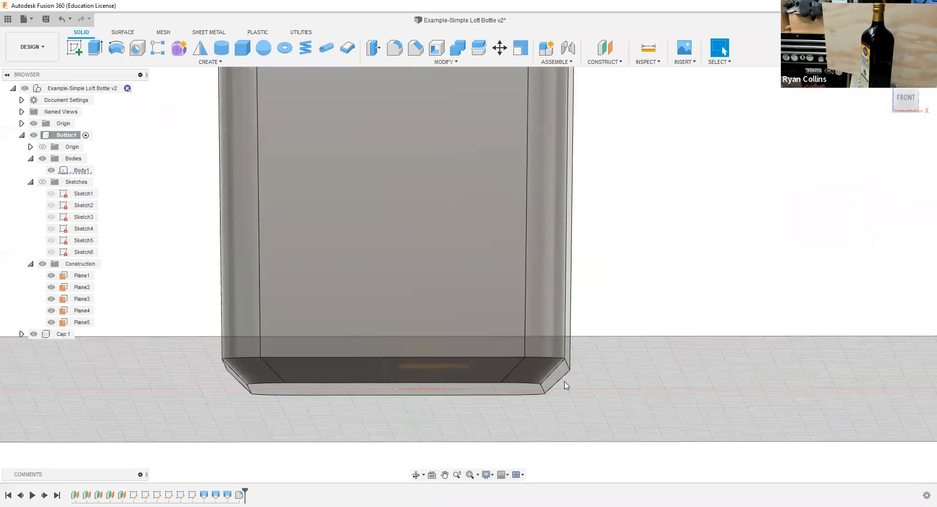
right_click(660, 266)
left_click(659, 233)
left_click(506, 358)
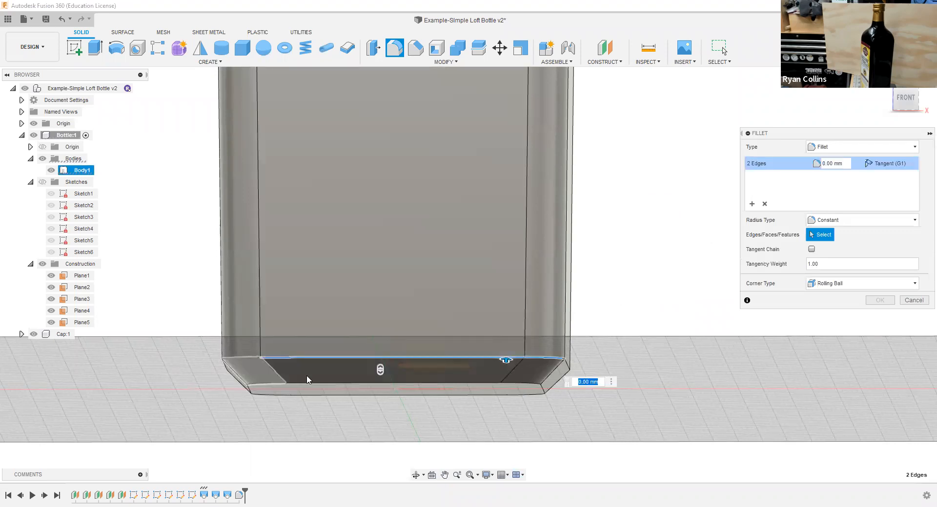
middle_click_drag(307, 379, 415, 383, "shift")
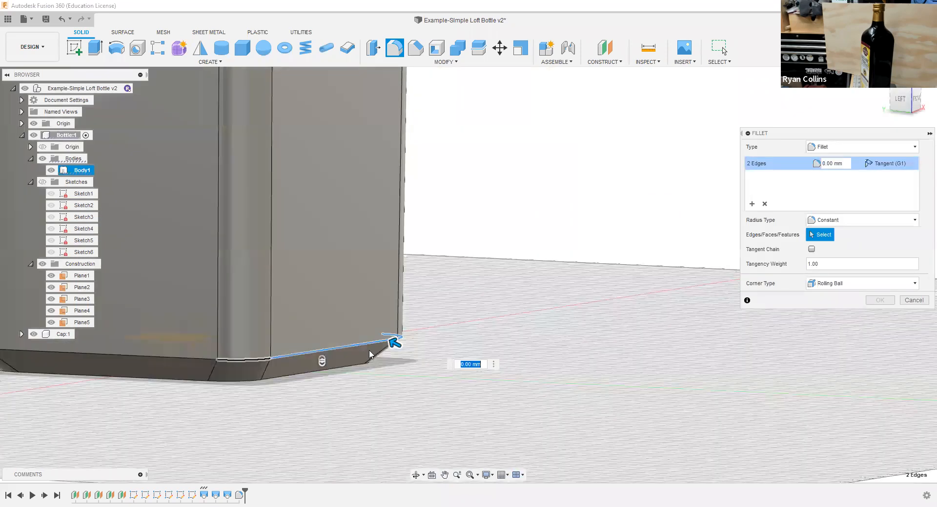
middle_click_drag(369, 352, 461, 357, "shift")
left_click(337, 384)
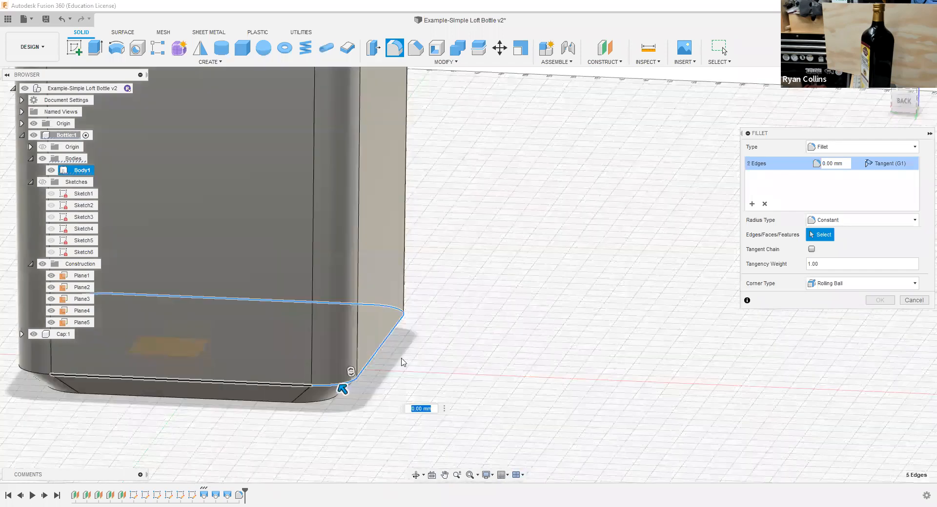
middle_click_drag(439, 240, 404, 334, "shift")
left_click(354, 335)
left_click(302, 332)
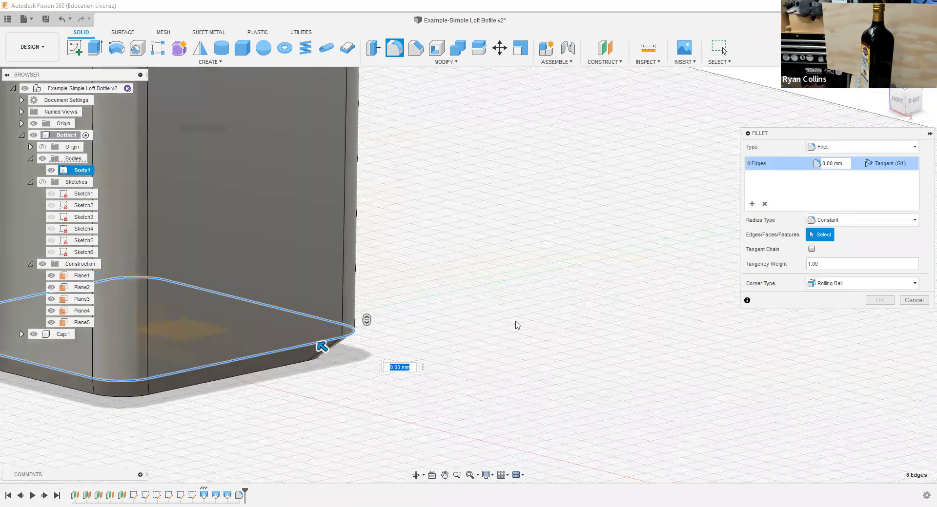
Step: Set the radius of the fillet above the tapered base to 7 mm and complete it
type("5")
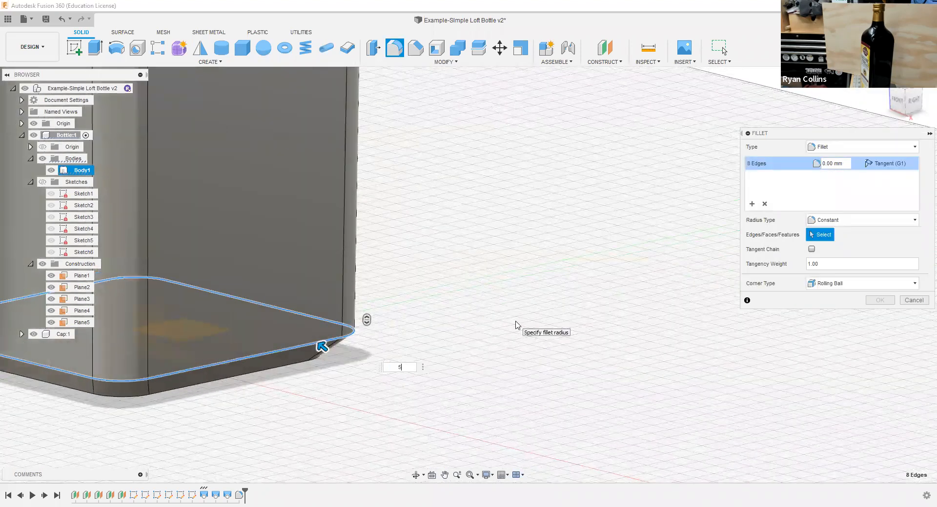
middle_click_drag(476, 347, 499, 356, "shift")
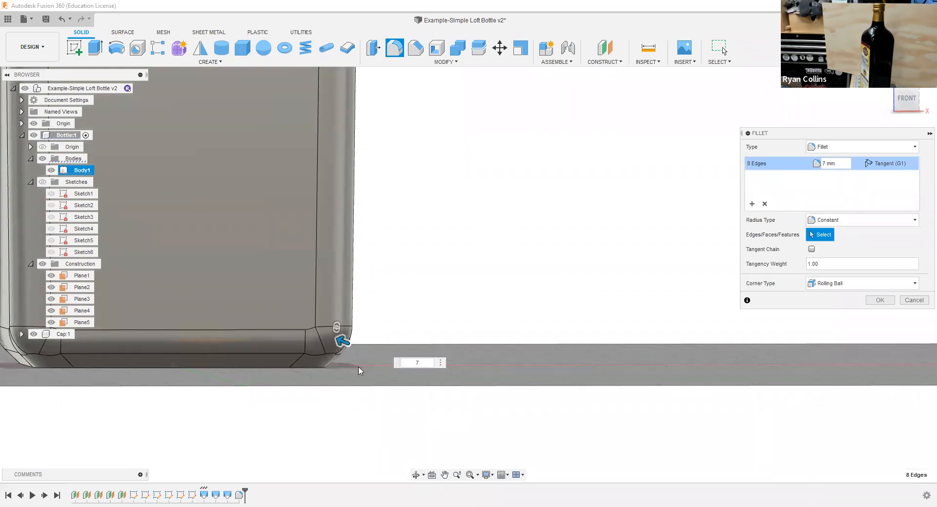
middle_click_drag(392, 323, 420, 326, "shift")
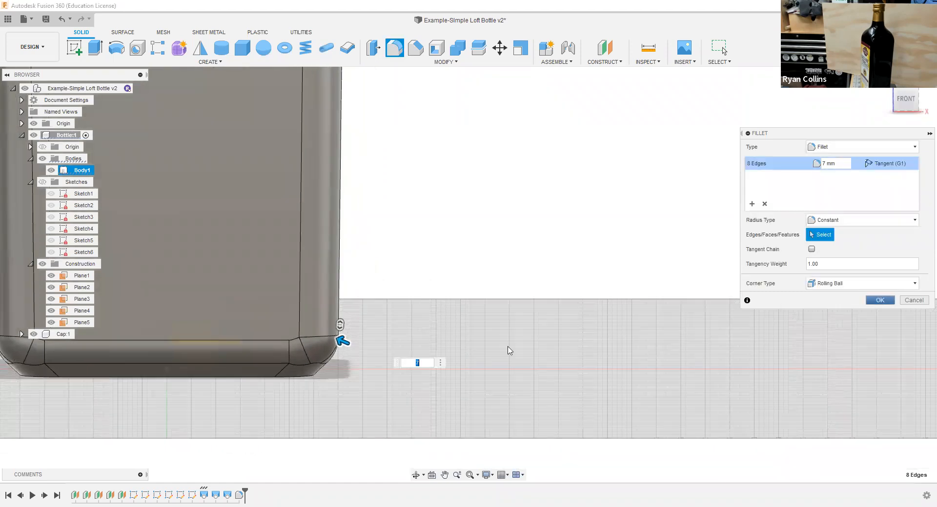
key("Return")
Step: Fillet the edges of the bottle's bottom face with a 2 mm radius
middle_click_drag(507, 350, 524, 303, "shift")
middle_click_drag(391, 322, 573, 216)
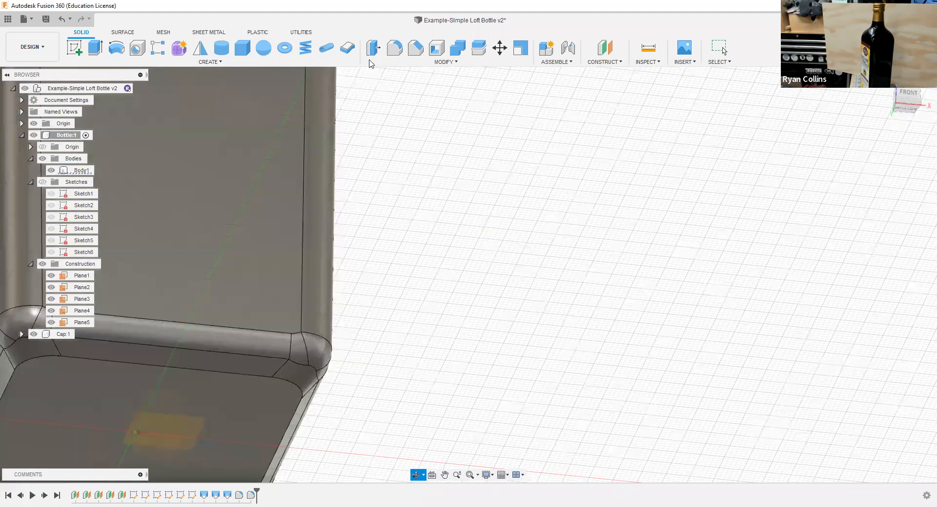
left_click(393, 48)
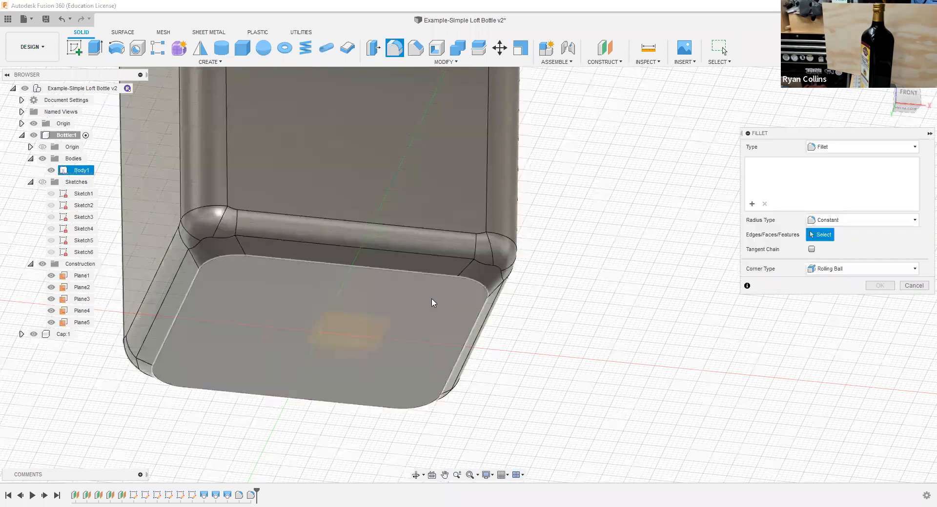
type("5")
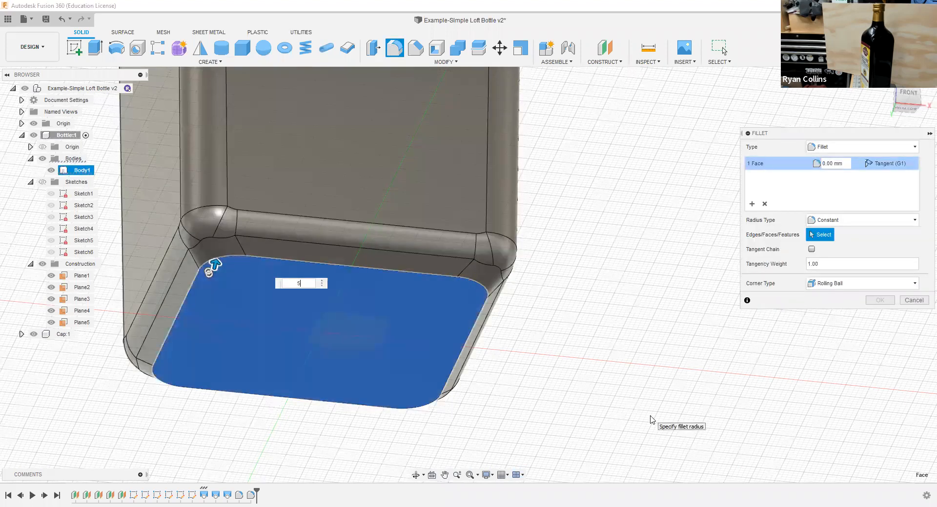
middle_click_drag(607, 352, 596, 380, "shift")
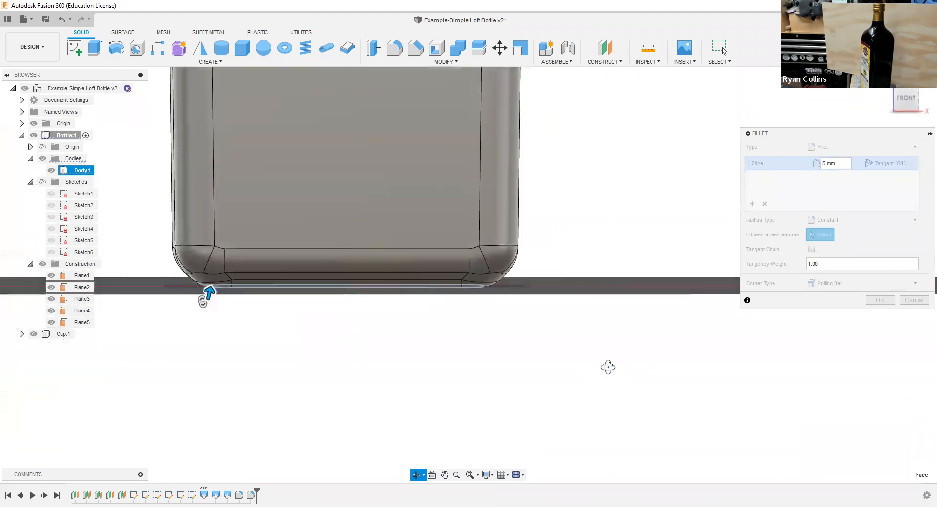
type("2")
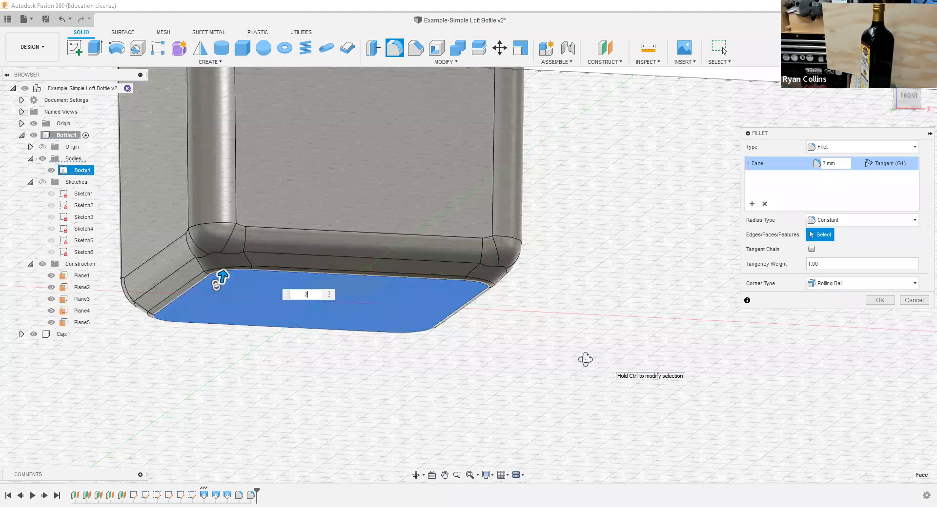
middle_click_drag(581, 355, 588, 364, "shift")
left_click(888, 301)
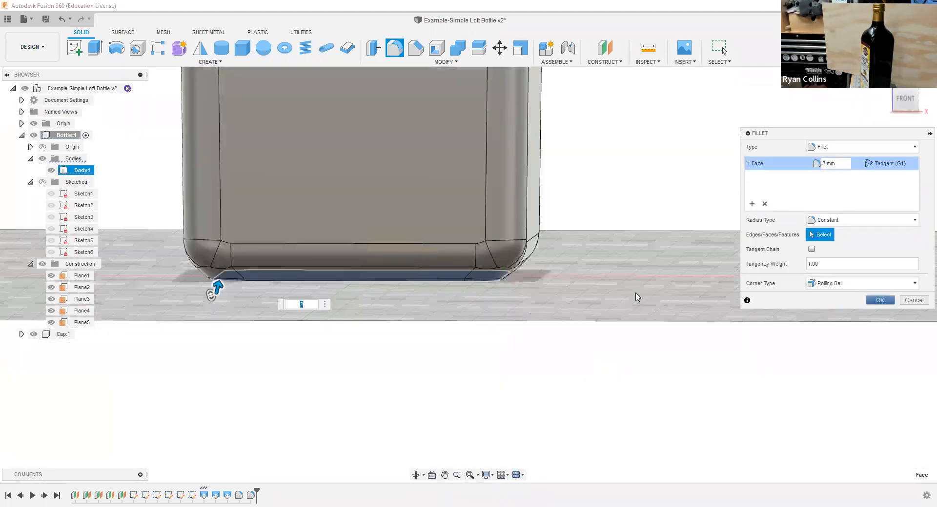
scroll(580, 293, "down", 5)
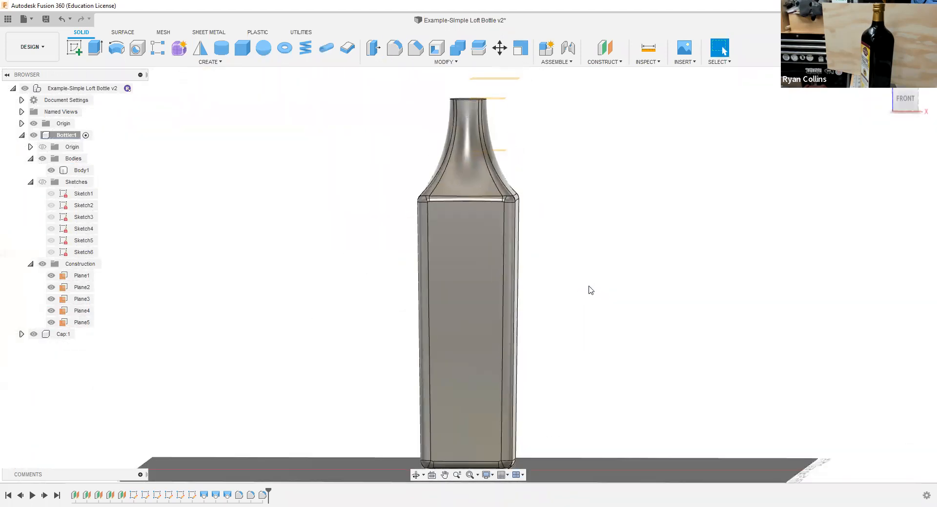
middle_click_drag(596, 282, 544, 289, "shift")
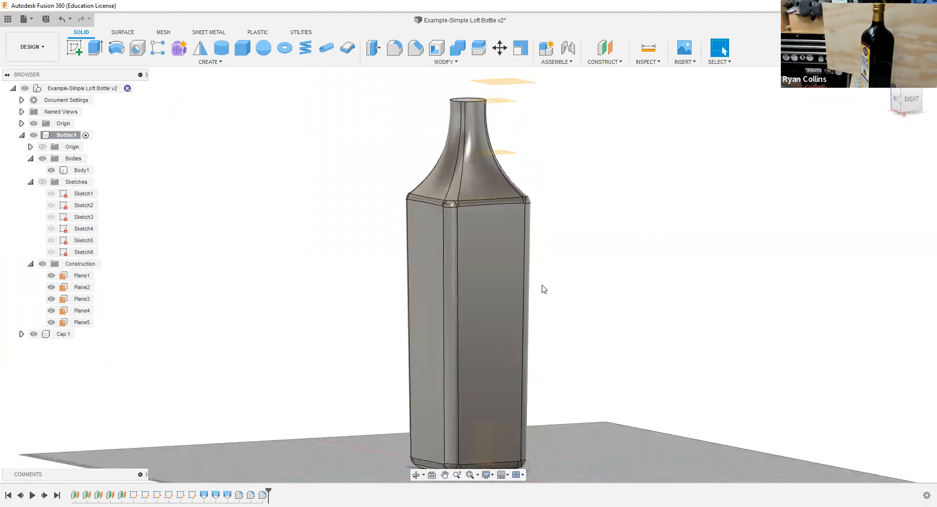
Step: Save the filleted bottle design as a new version
middle_click_drag(604, 194, 608, 283)
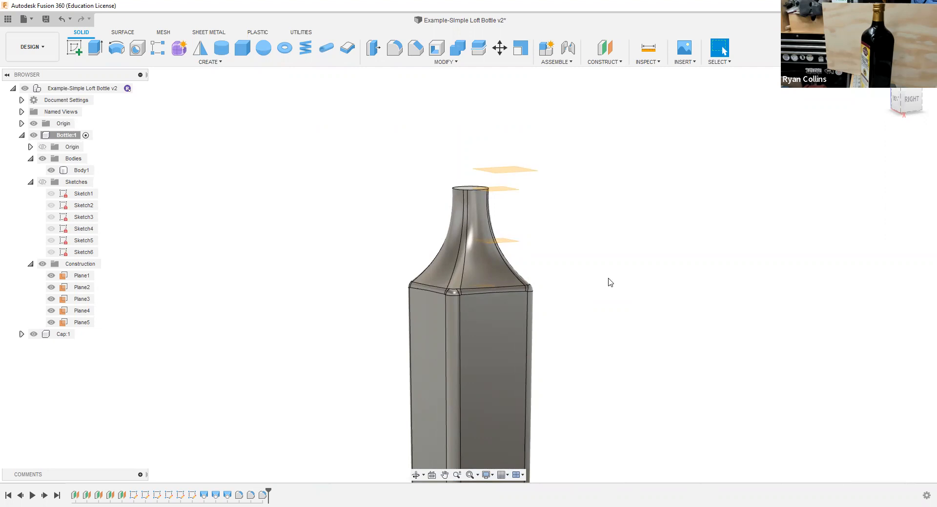
key("ctrl+s")
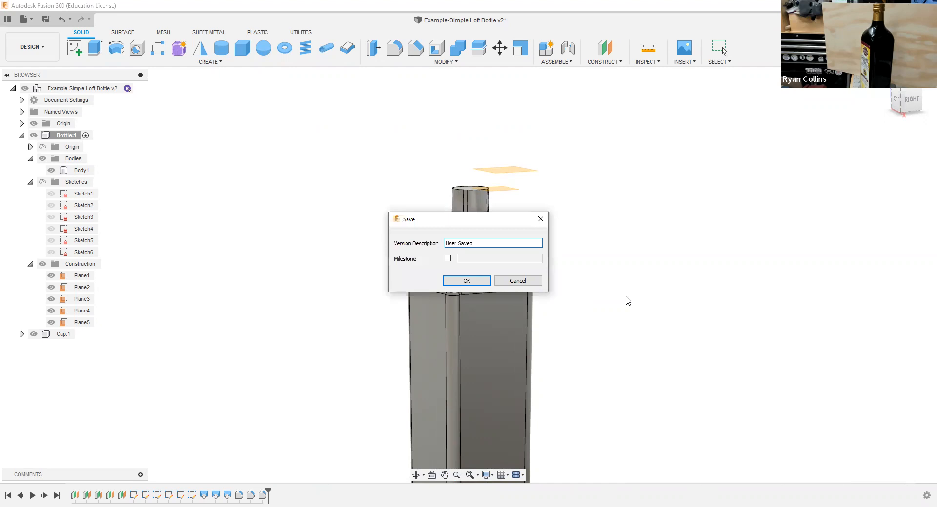
key("BackSpace")
key("BackSpace")
key("BackSpace")
key("BackSpace")
key("BackSpace")
key("BackSpace")
key("BackSpace")
key("BackSpace")
key("BackSpace")
key("Return")
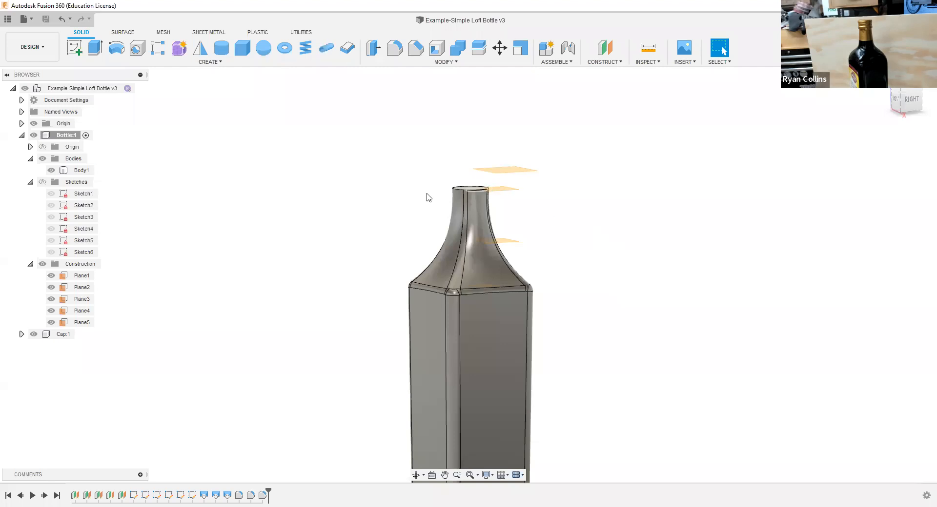
Step: Show the bottle's sketches but hide Sketch1 to Sketch5, leaving only the circle above the neck displayed
scroll(487, 193, "up", 3)
scroll(488, 193, "up", 2)
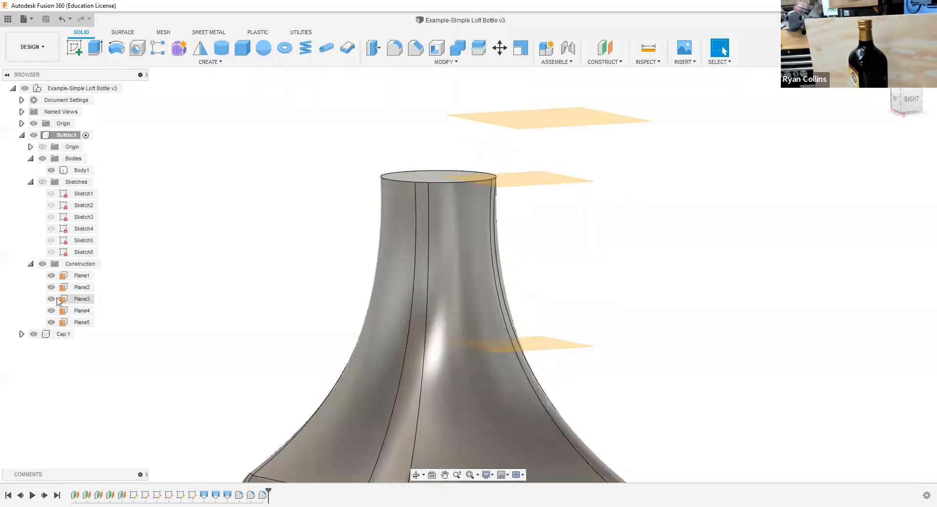
left_click(42, 182)
left_click(51, 240)
left_click(51, 229)
left_click(51, 217)
left_click(50, 205)
left_click(50, 193)
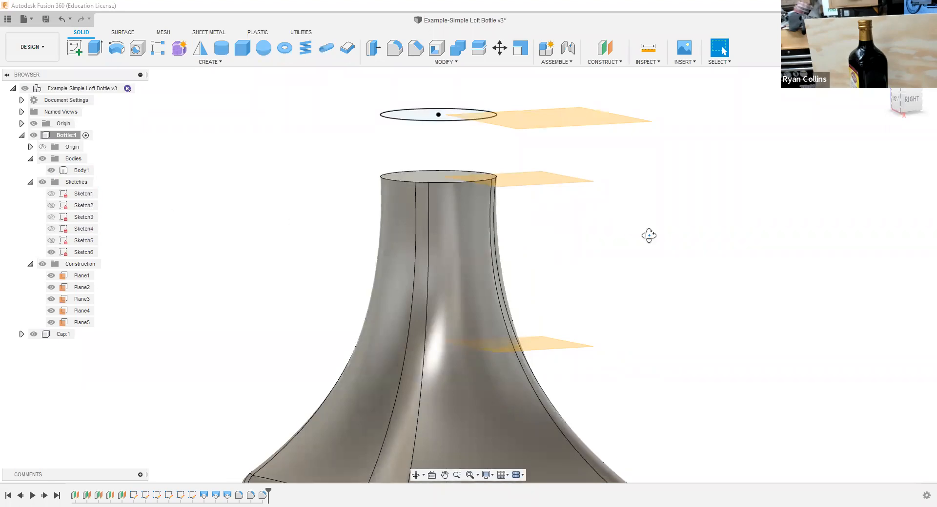
Step: Extrude the circle above the neck down to the bottle's top face using the To Object extent, joining it to the body
middle_click_drag(649, 235, 649, 249, "shift")
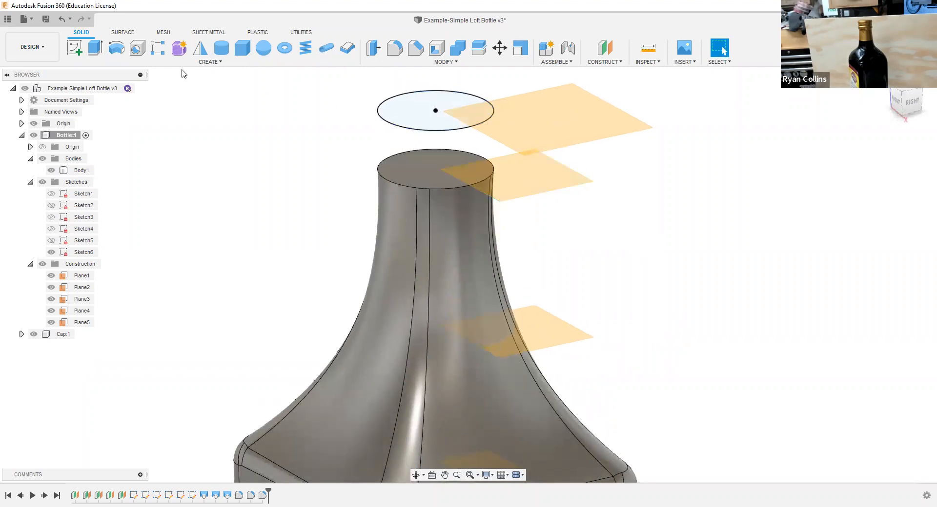
left_click(426, 116)
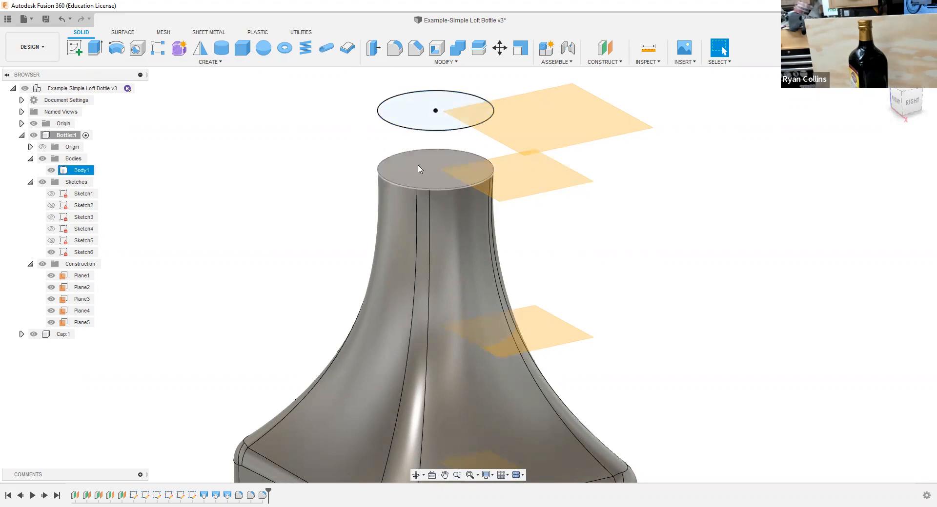
left_click(93, 51)
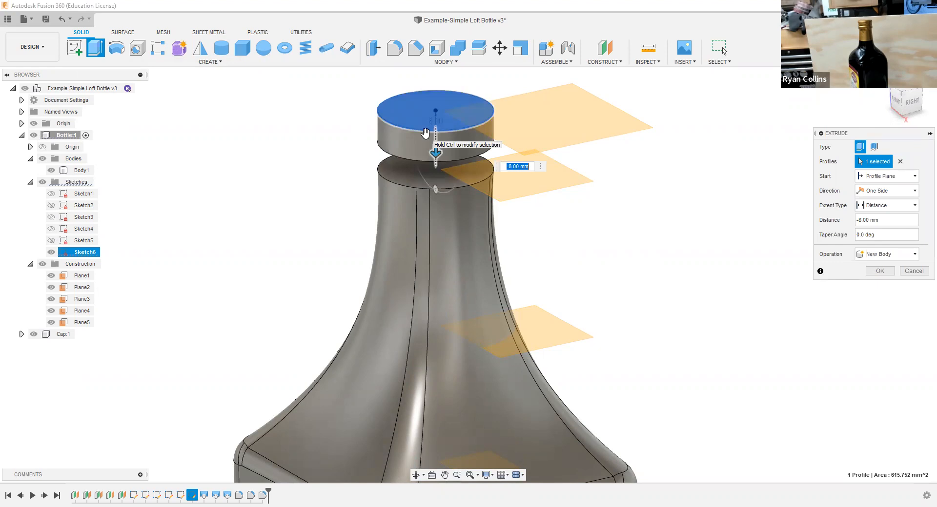
left_click(881, 213)
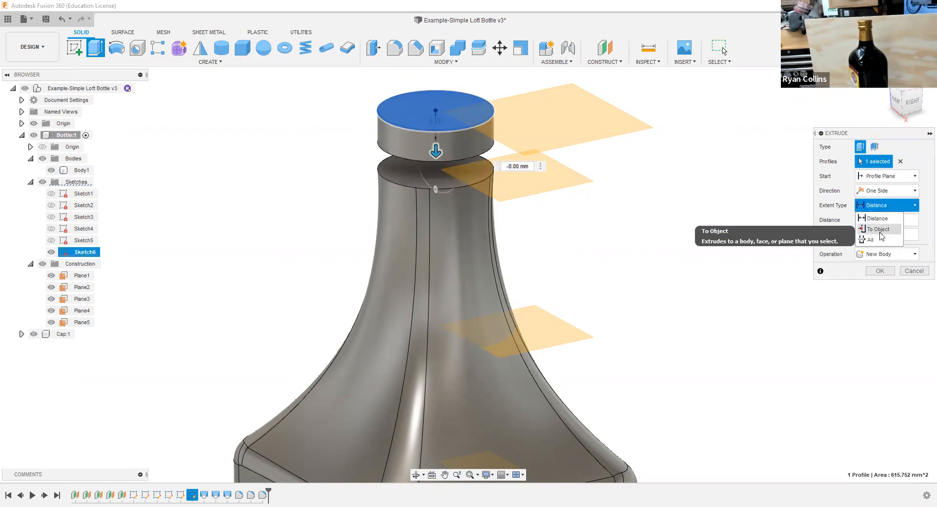
left_click(880, 231)
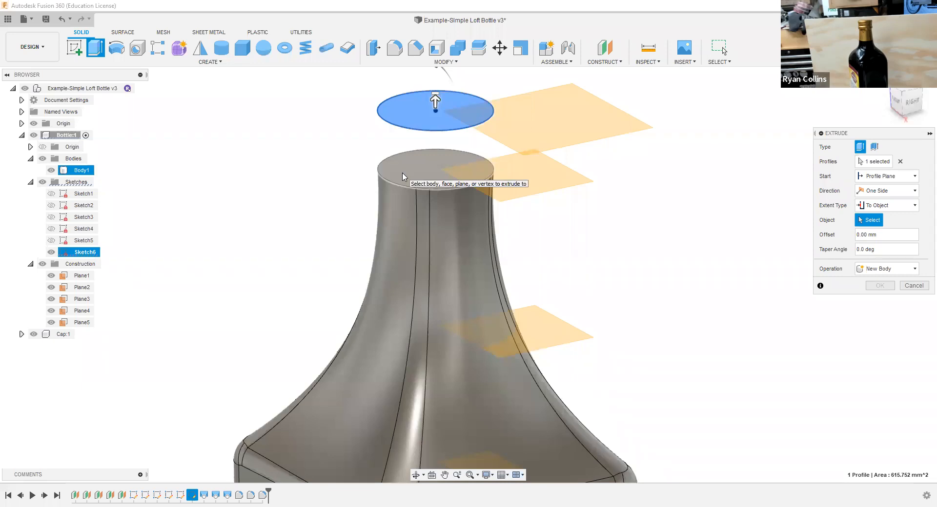
left_click(403, 176)
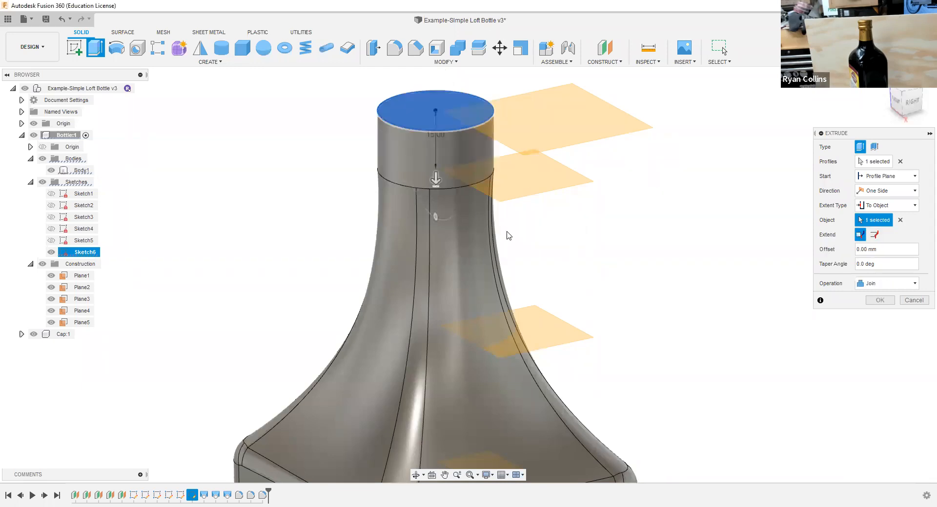
middle_click_drag(511, 229, 512, 211, "shift")
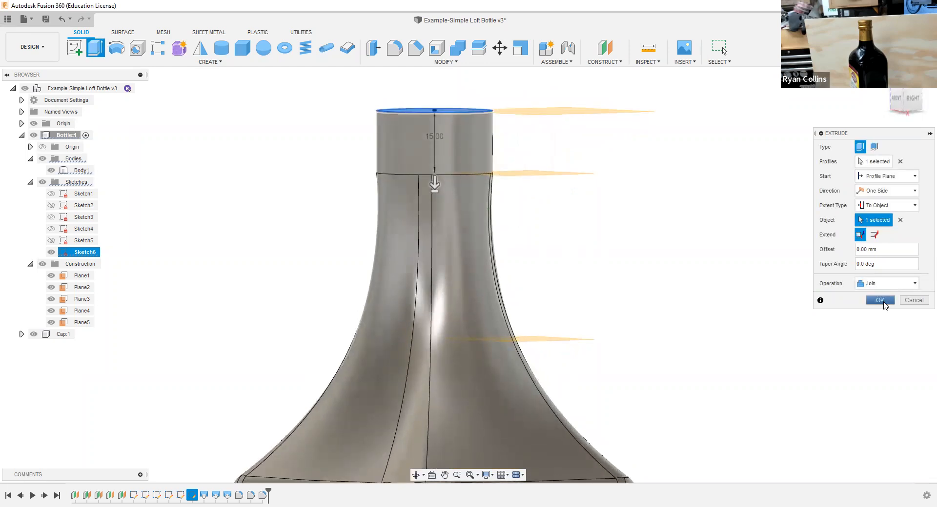
left_click(884, 302)
Step: Collapse the bottle's Sketches and Construction folders and hide all construction planes
scroll(710, 271, "down", 3)
scroll(698, 257, "up", 4)
middle_click_drag(652, 162, 548, 295)
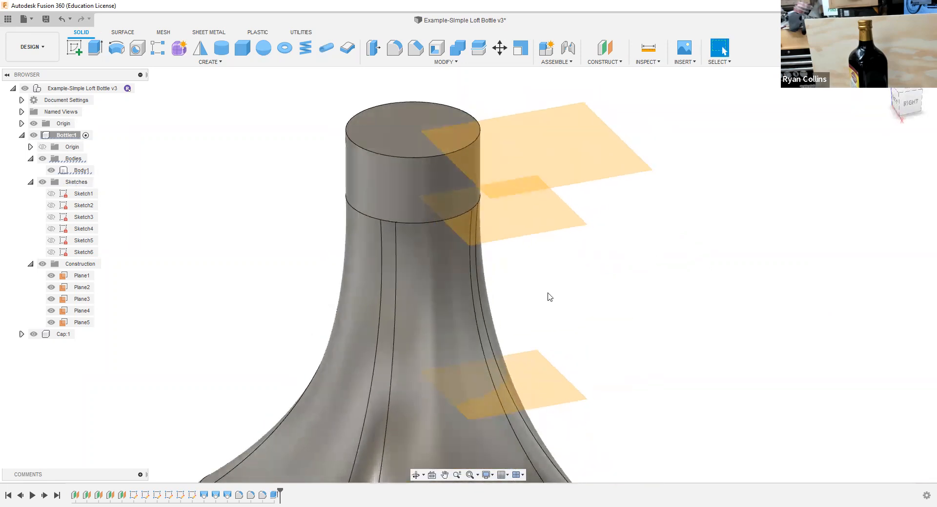
left_click(30, 183)
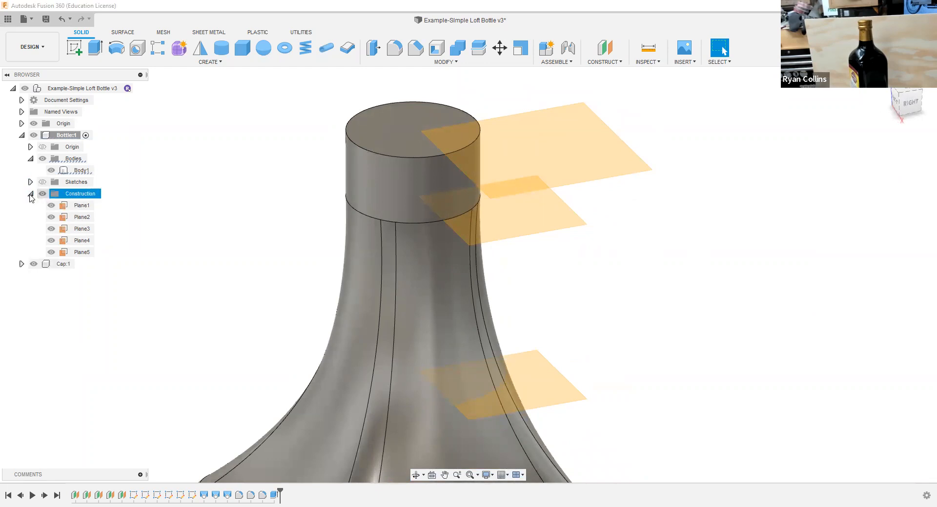
left_click(30, 193)
left_click(42, 194)
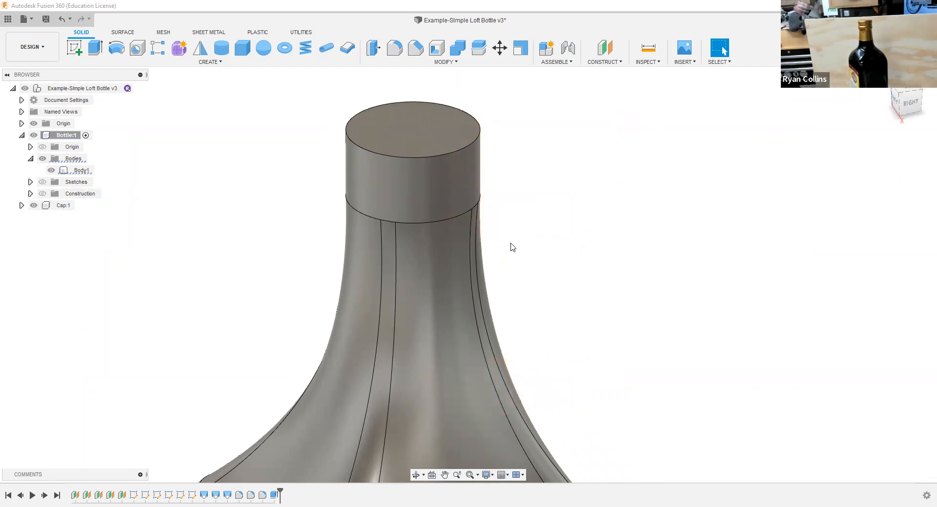
Step: Start a Shell that removes the top face of the bottle's neck, and try an inside thickness of 3 mm
scroll(579, 250, "down", 5)
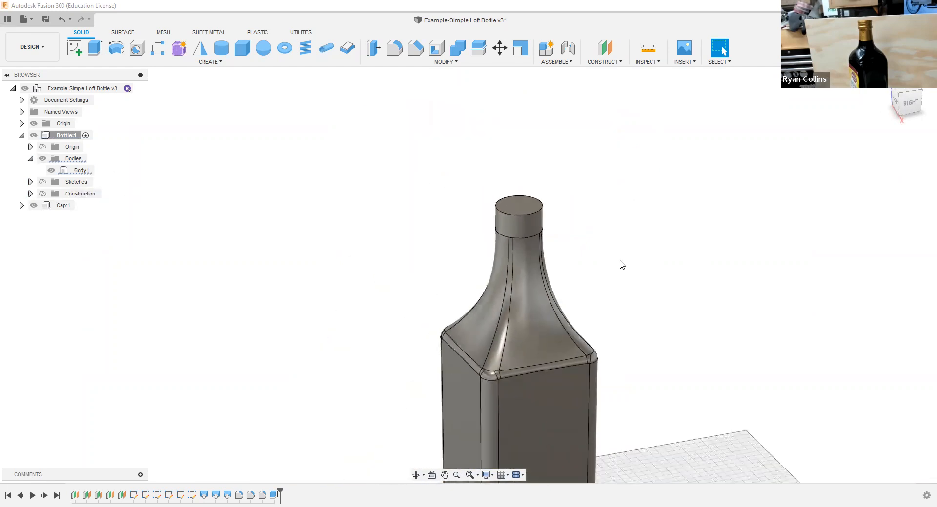
scroll(622, 265, "down", 5)
middle_click_drag(578, 241, 633, 247, "shift")
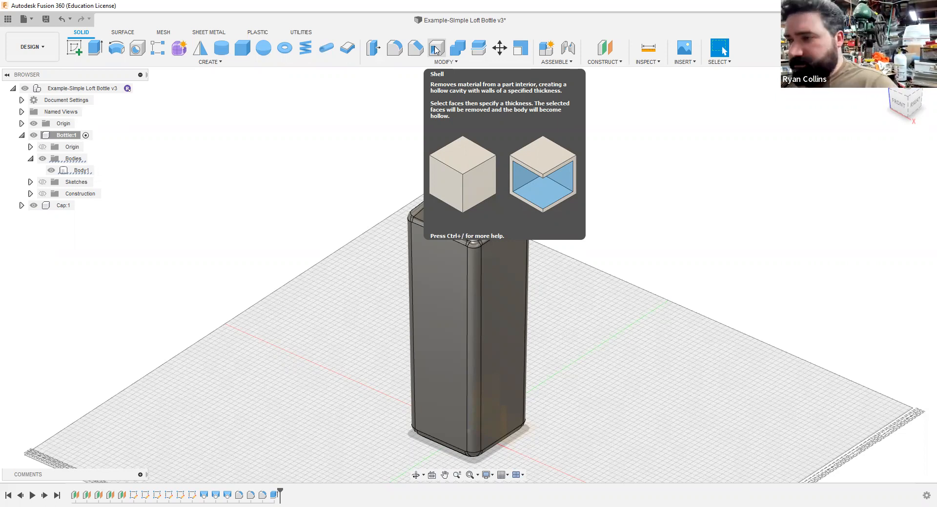
left_click(437, 50)
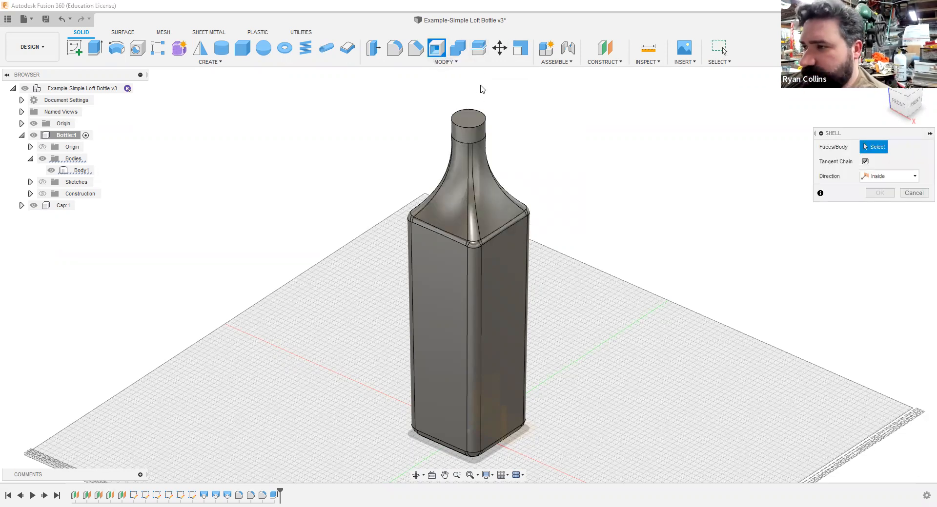
left_click(468, 119)
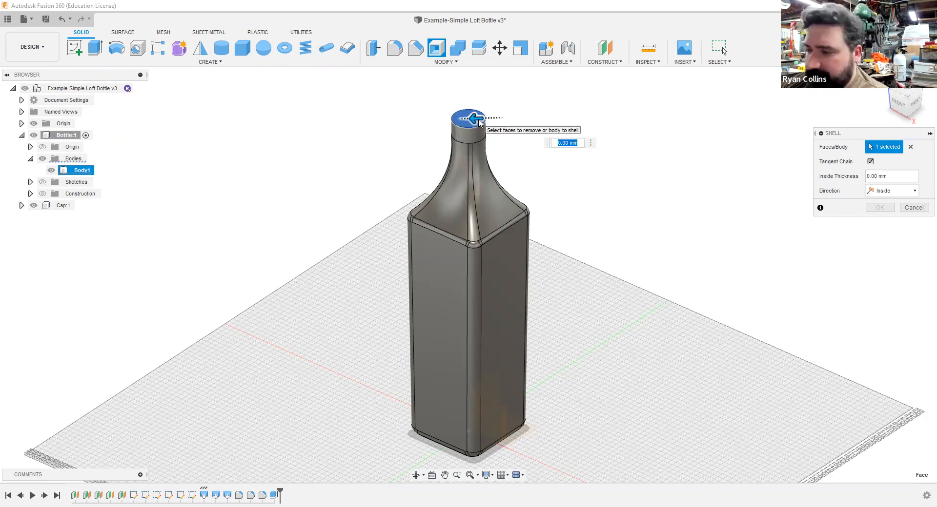
type("3")
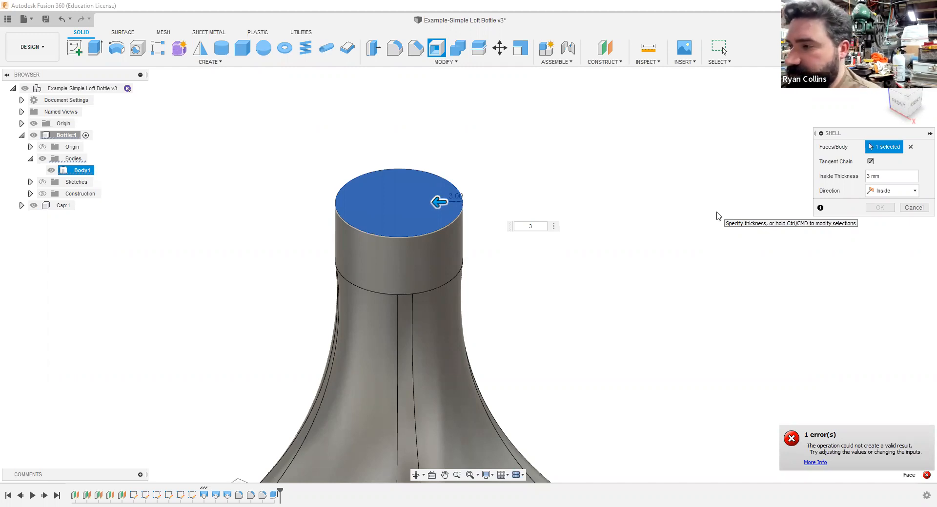
Step: Set the shell's inside thickness to 2 mm and complete the shell
left_click_drag(535, 226, 523, 225)
type("2")
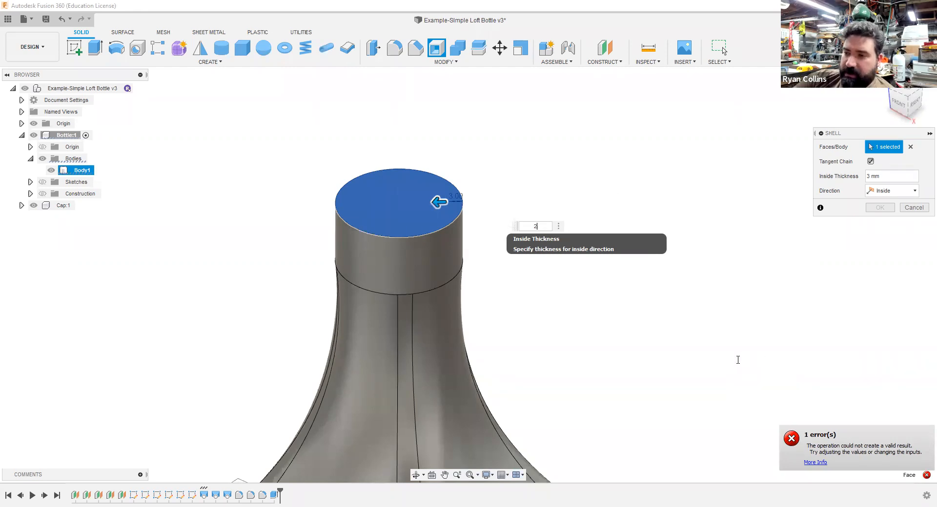
key("Return")
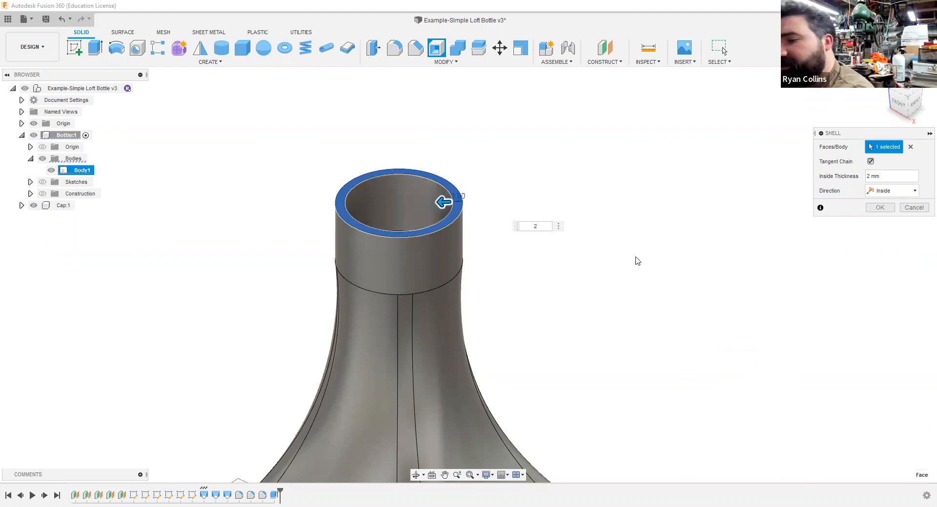
mouse_move(623, 265)
middle_mouse_down("shift")
mouse_move(617, 278)
mouse_move(627, 129)
mouse_move(611, 253)
middle_mouse_up("shift")
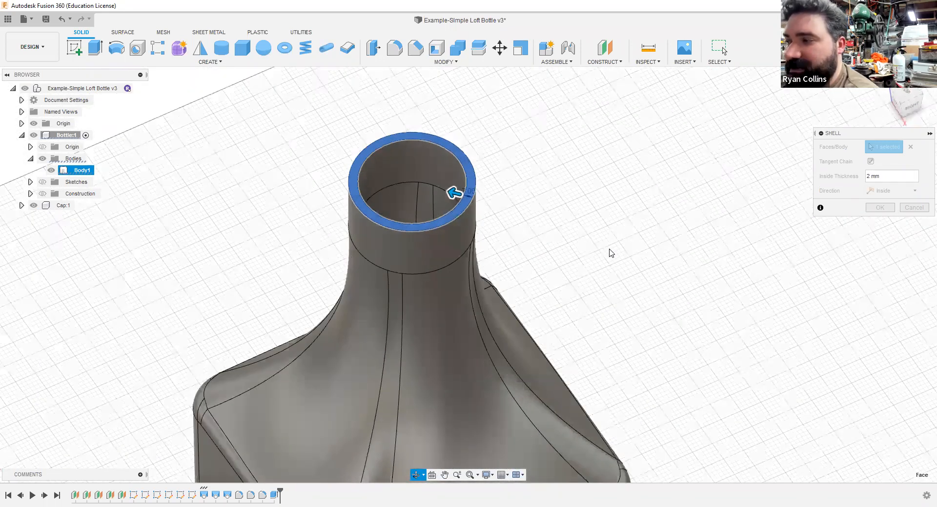
left_click(874, 209)
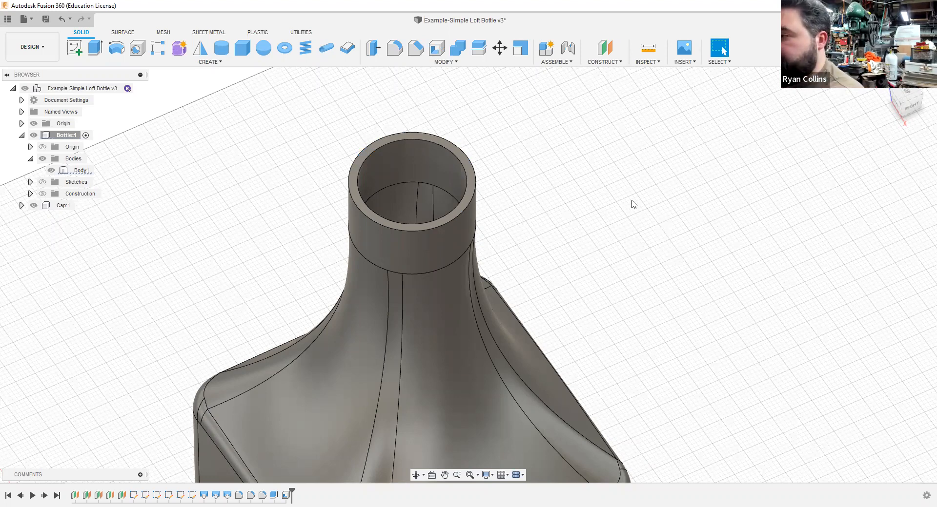
Step: Save a new version of the design with the description "Shell Tool"
key("ctrl+s")
type("Shell Too")
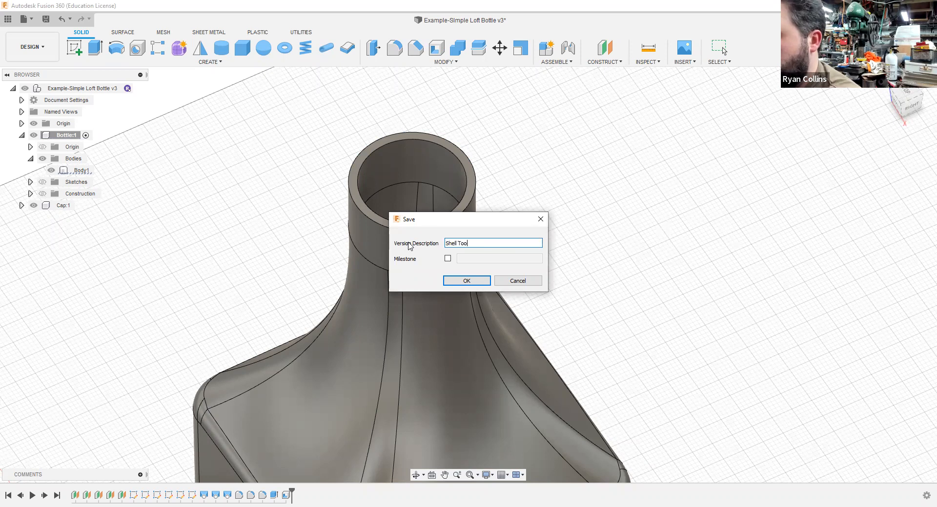
type("l")
key("Return")
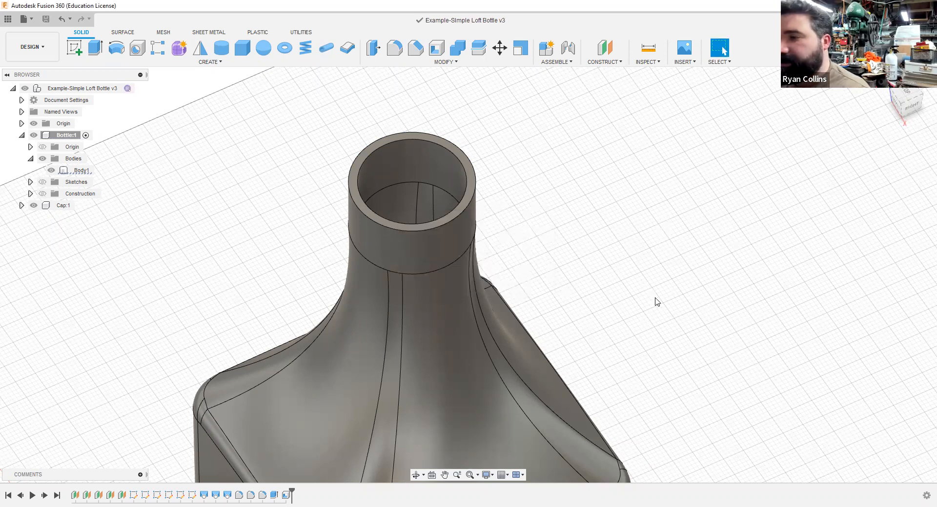
Step: Start a Thread on the outer cylindrical face at the top of the bottle's neck
scroll(668, 317, "down", 4)
middle_click_drag(667, 306, 666, 293, "shift")
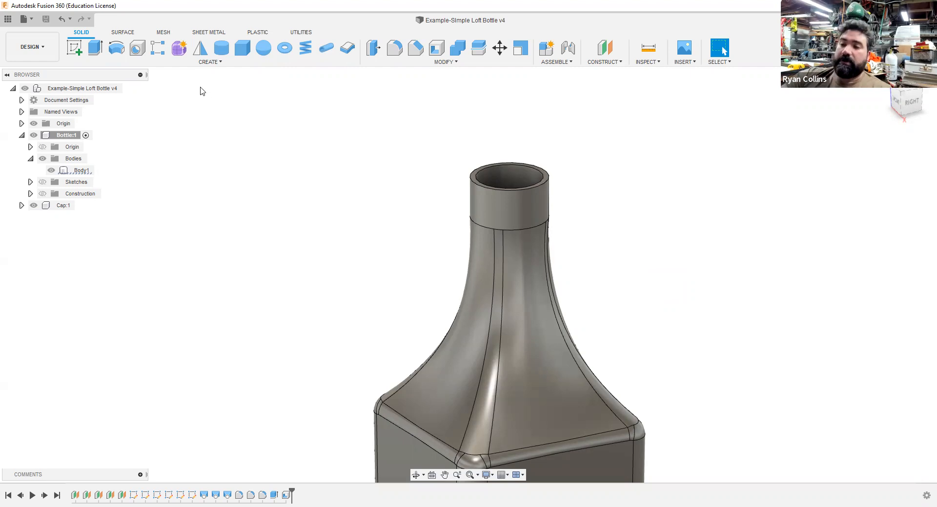
left_click(203, 64)
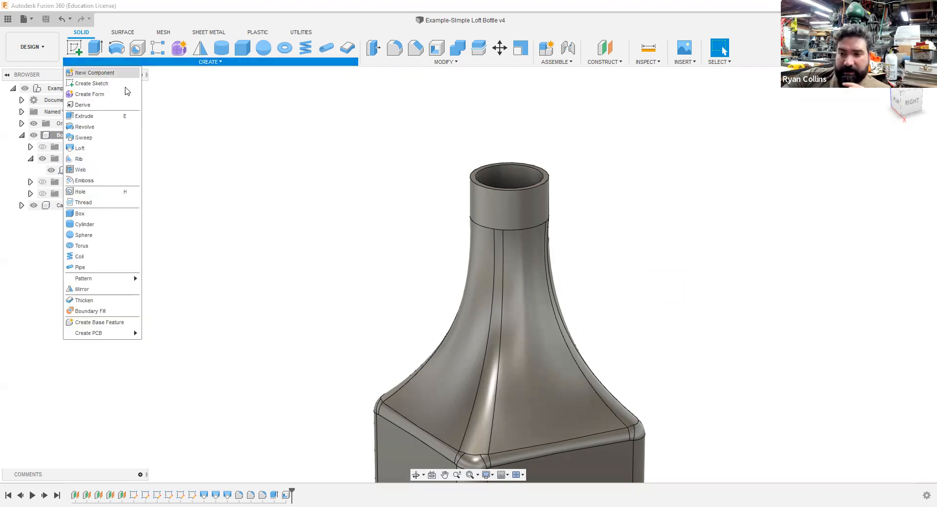
left_click(89, 203)
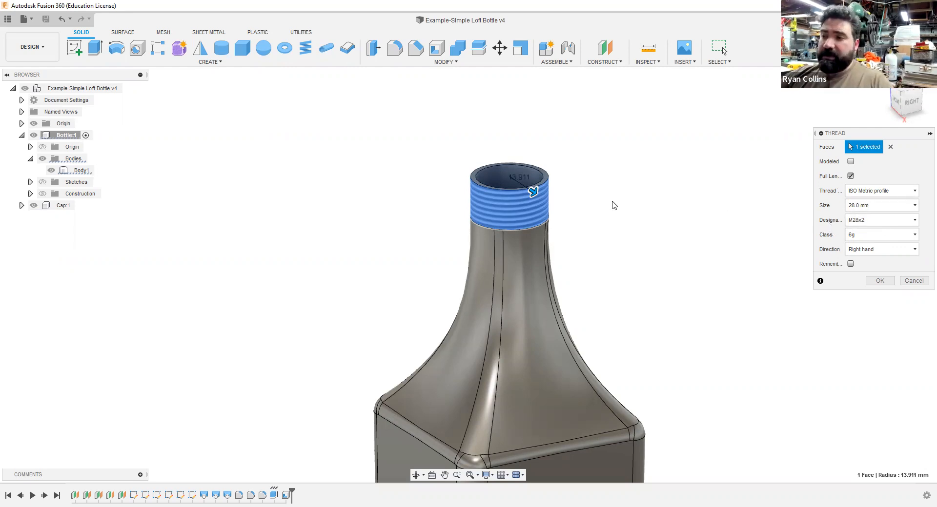
scroll(542, 213, "up", 1)
scroll(544, 209, "up", 3)
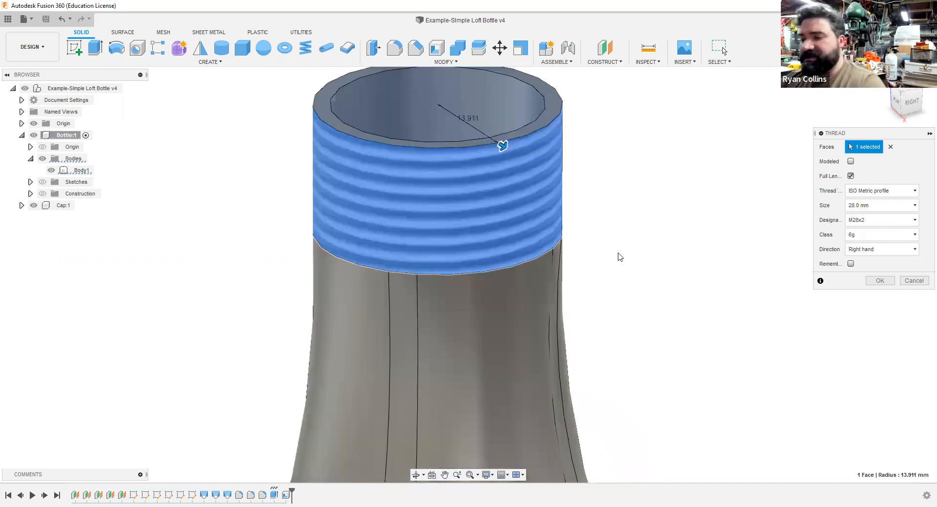
middle_click_drag(600, 261, 590, 246, "shift")
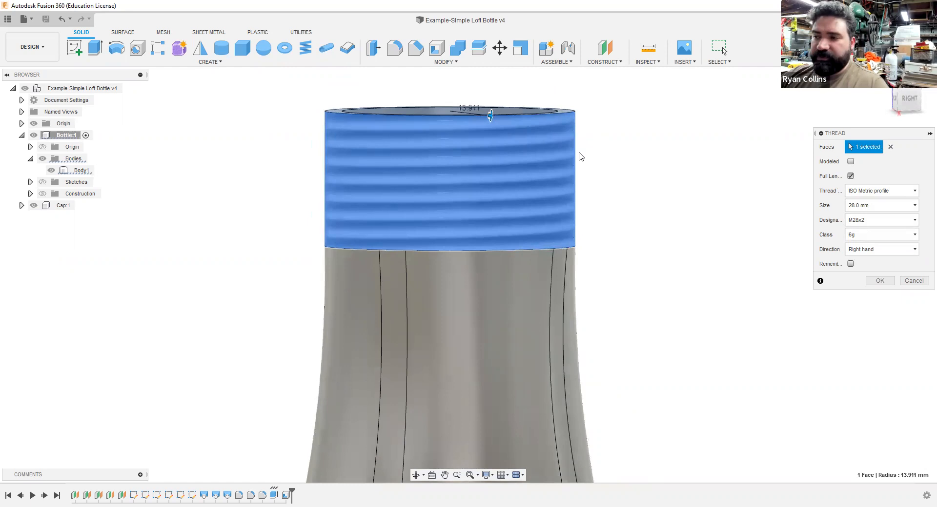
Step: Preview the neck's thread as modeled geometry and inspect it around the rim
left_click(850, 162)
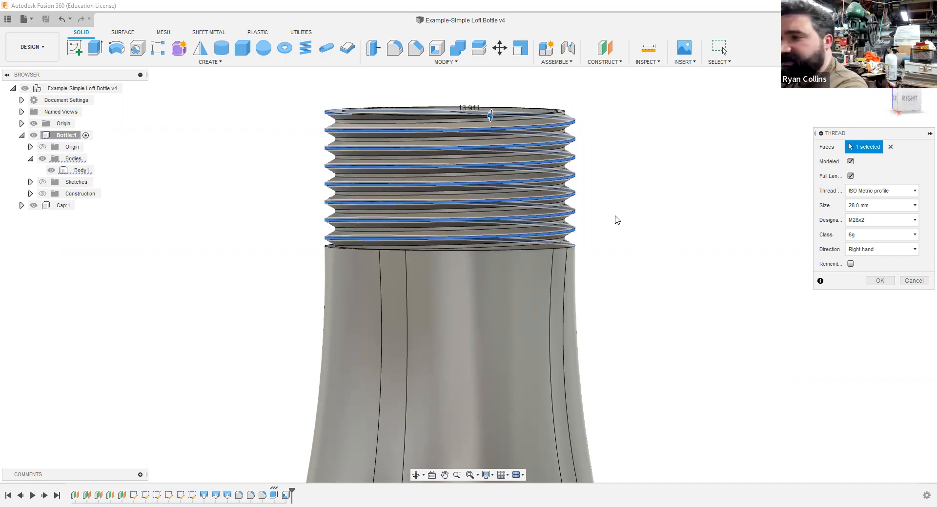
middle_click_drag(604, 232, 633, 168, "shift")
middle_click_drag(630, 205, 636, 273)
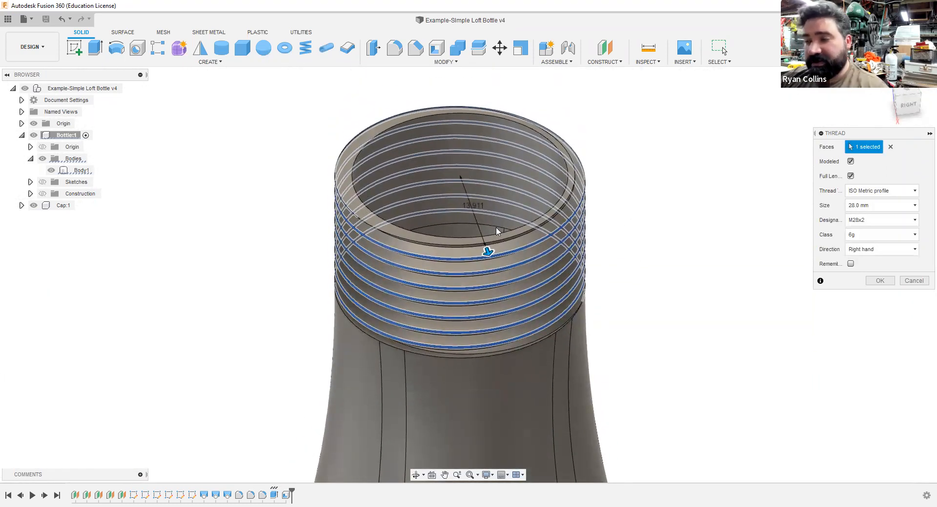
middle_click_drag(627, 256, 627, 231, "shift")
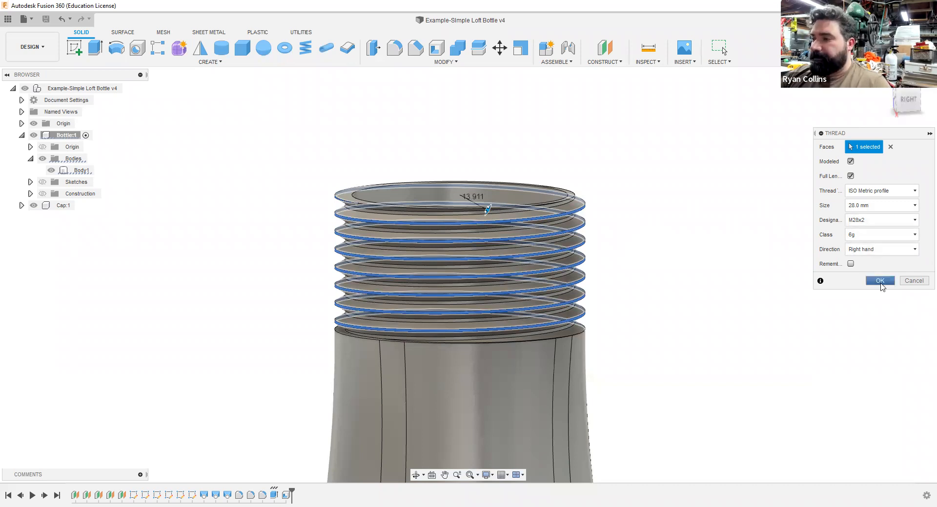
Step: Try the ACME Screw Threads and ANSI Unified Screw Threads types on the neck, and cancel the Thread
left_click(878, 199)
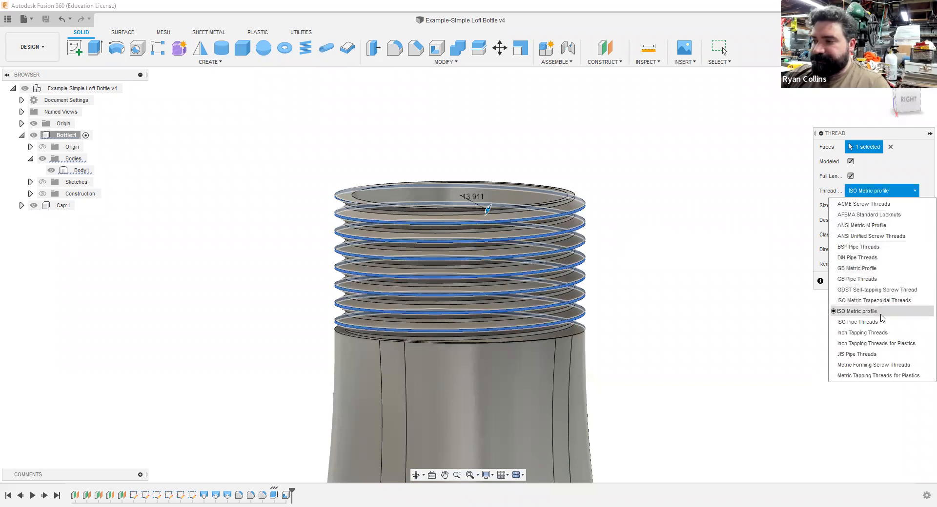
left_click(878, 208)
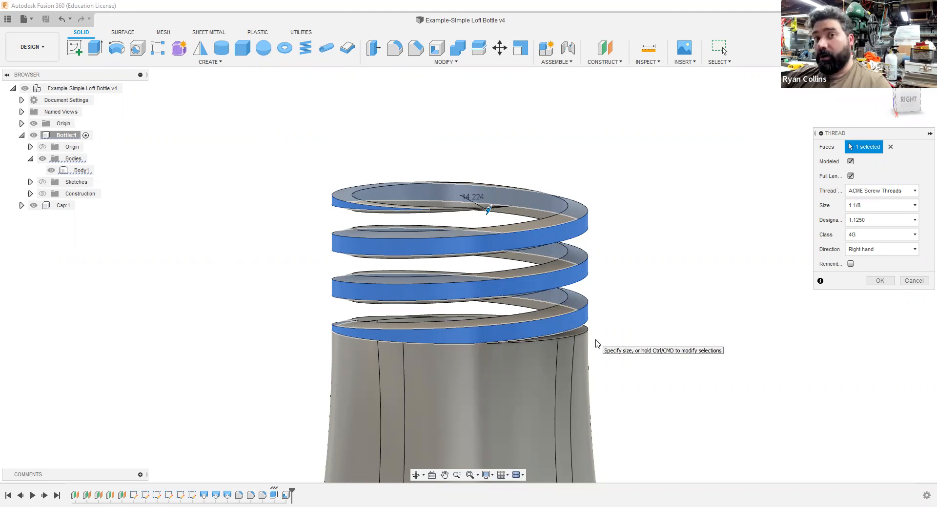
left_click(869, 191)
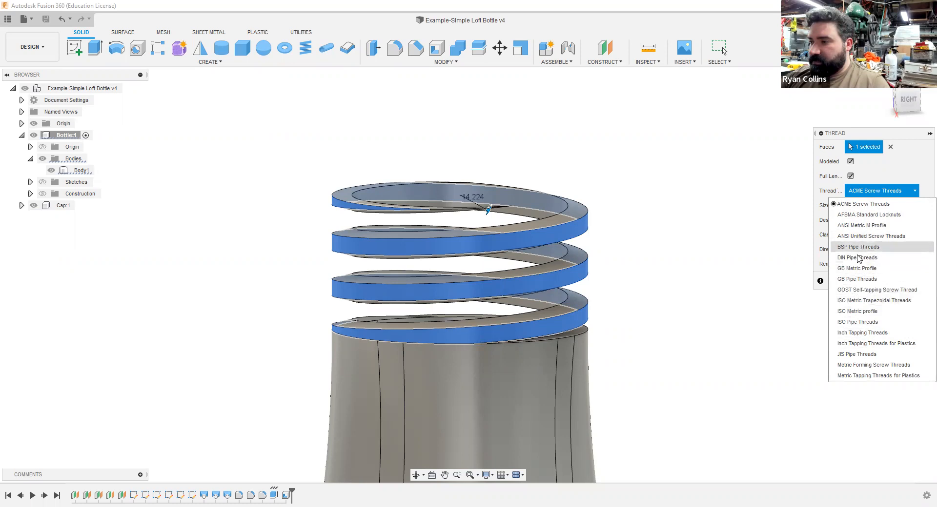
left_click(860, 239)
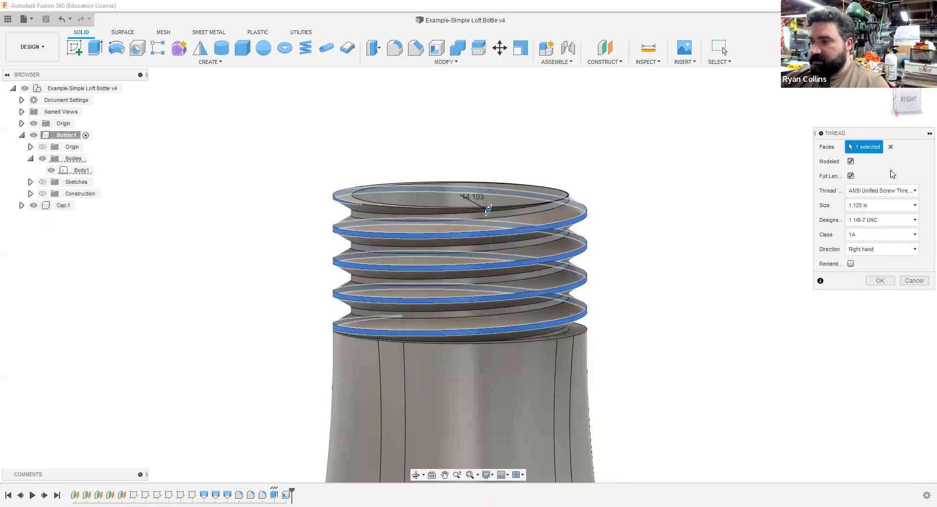
left_click(913, 280)
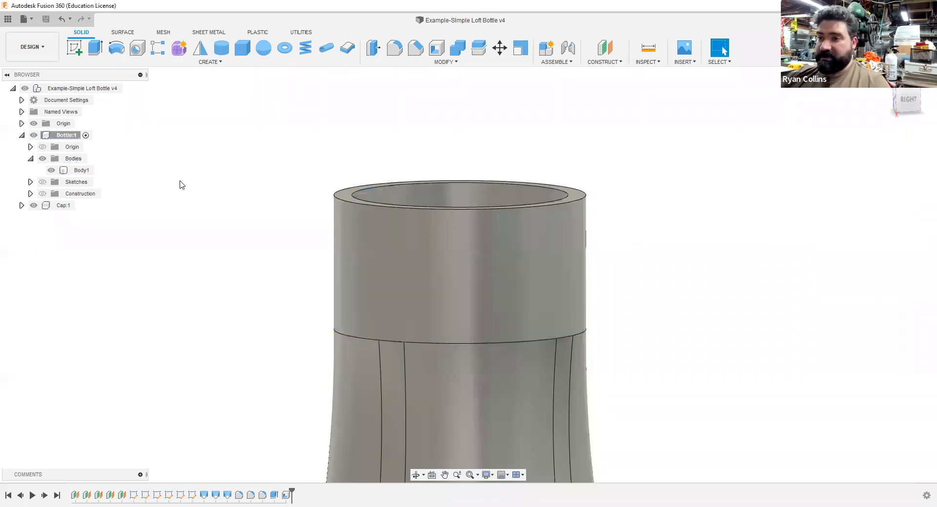
Step: Apply a modeled, full-length, right-hand M28x2 ISO Metric profile thread to the outer cylindrical face of the bottle's neck
right_click(219, 176)
left_click(222, 152)
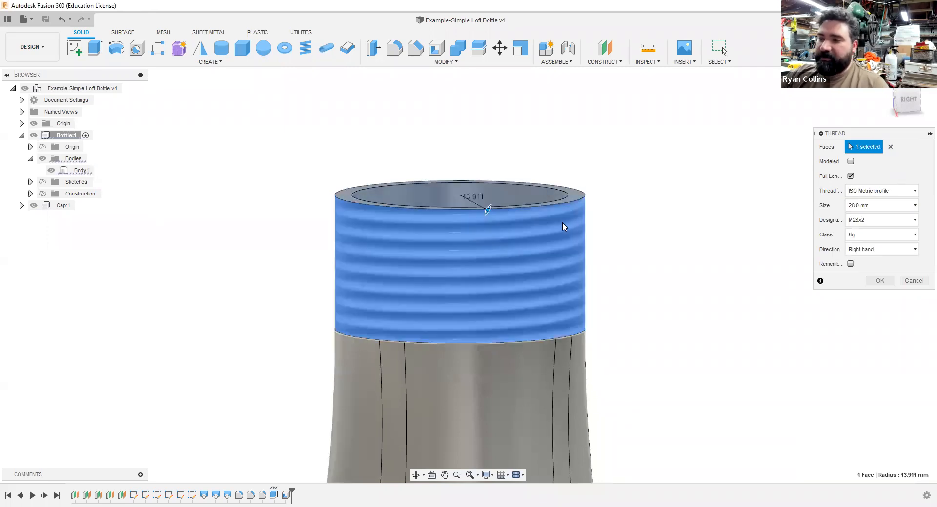
left_click(850, 162)
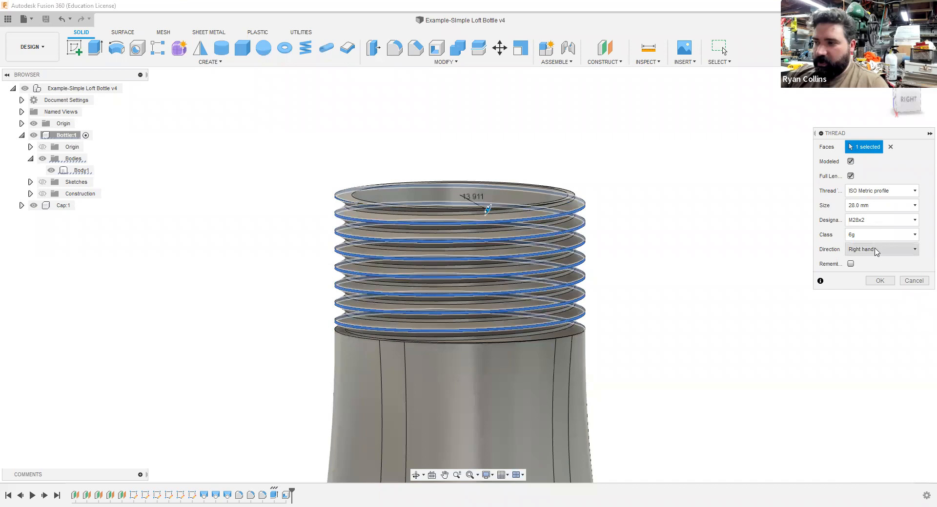
left_click(879, 281)
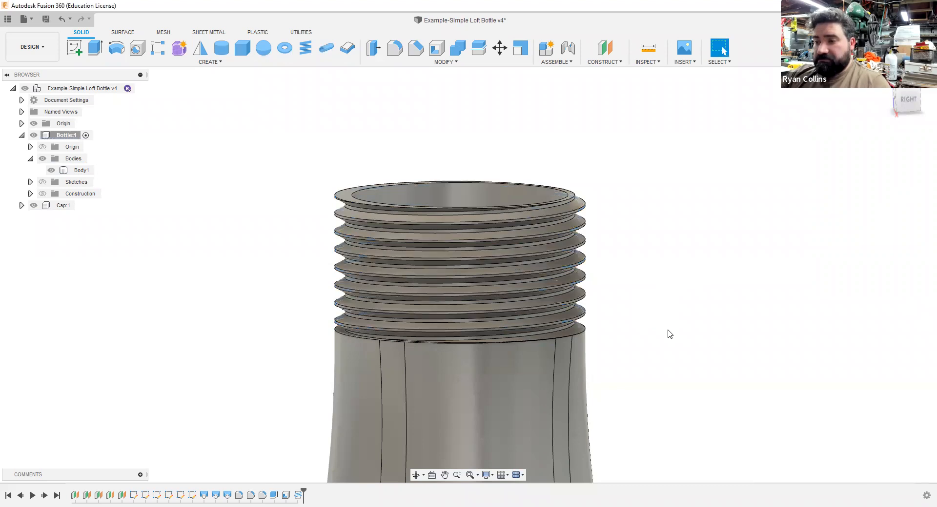
Step: Save a new version of the design with the description "Threads Modeled"
middle_click_drag(656, 305, 673, 337, "shift")
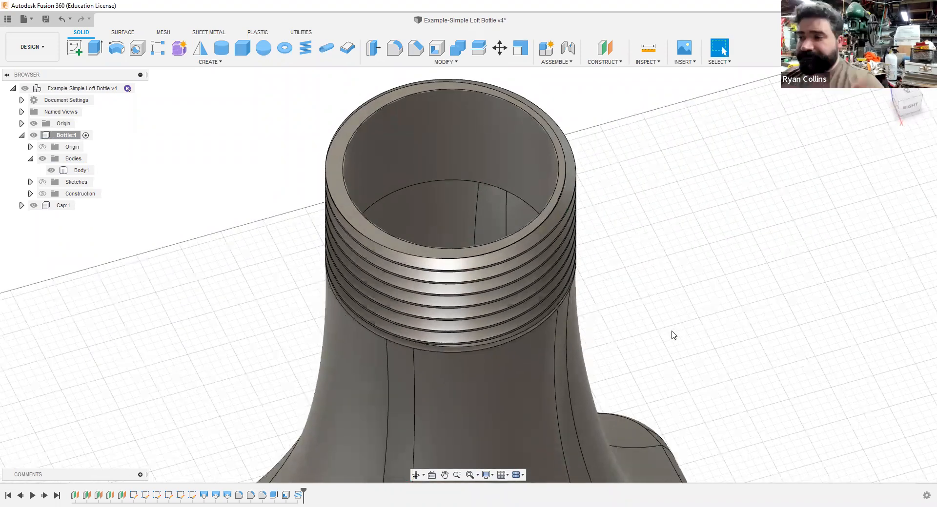
scroll(671, 344, "down", 1)
scroll(666, 356, "down", 5)
mouse_move(665, 357)
middle_mouse_down("shift")
mouse_move(623, 327)
mouse_move(620, 268)
mouse_move(633, 330)
mouse_move(672, 366)
mouse_move(654, 359)
middle_mouse_up("shift")
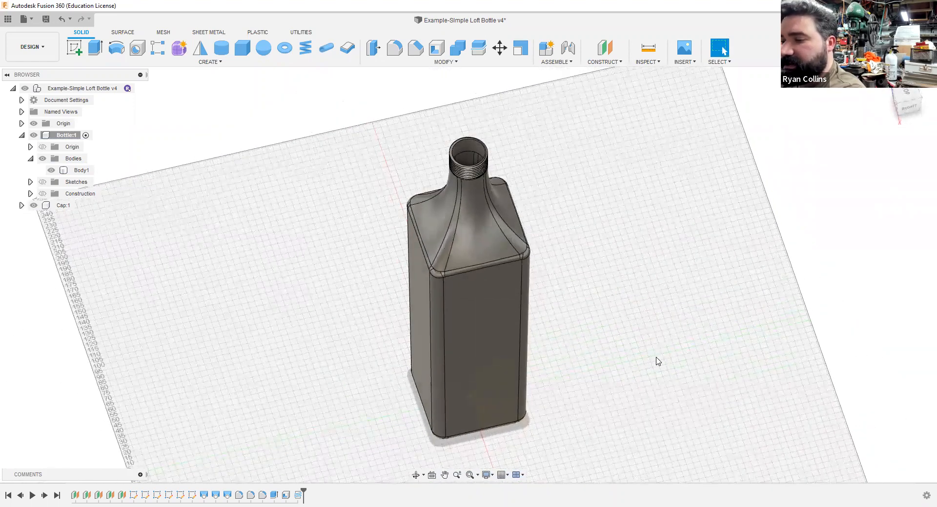
key("ctrl+s")
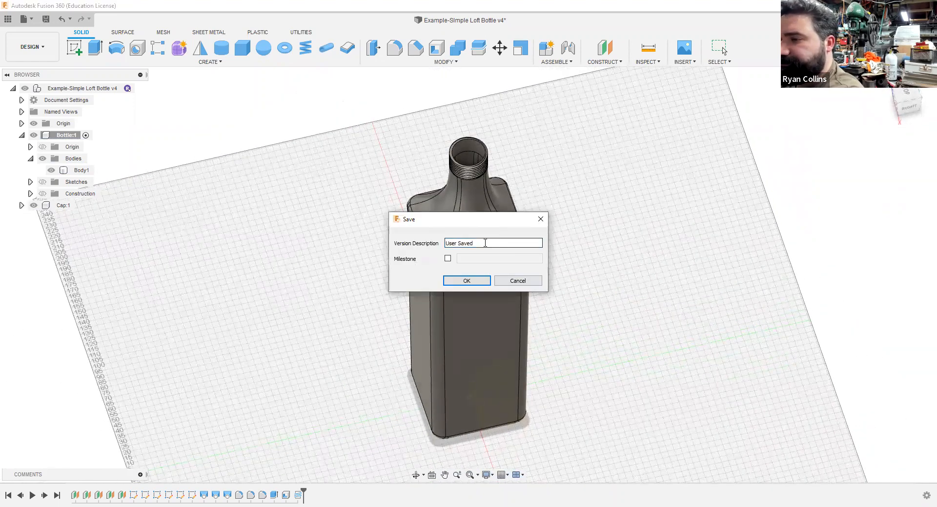
type("Thread")
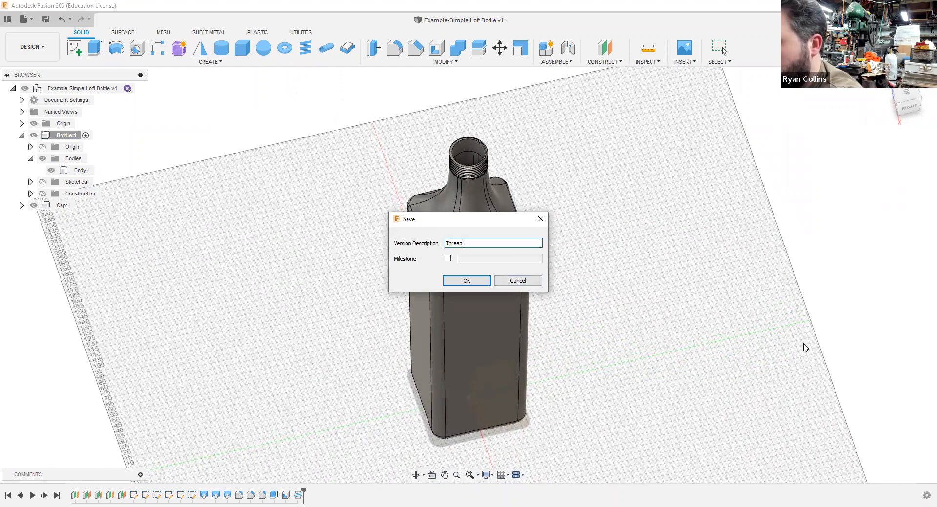
type("s Modeled")
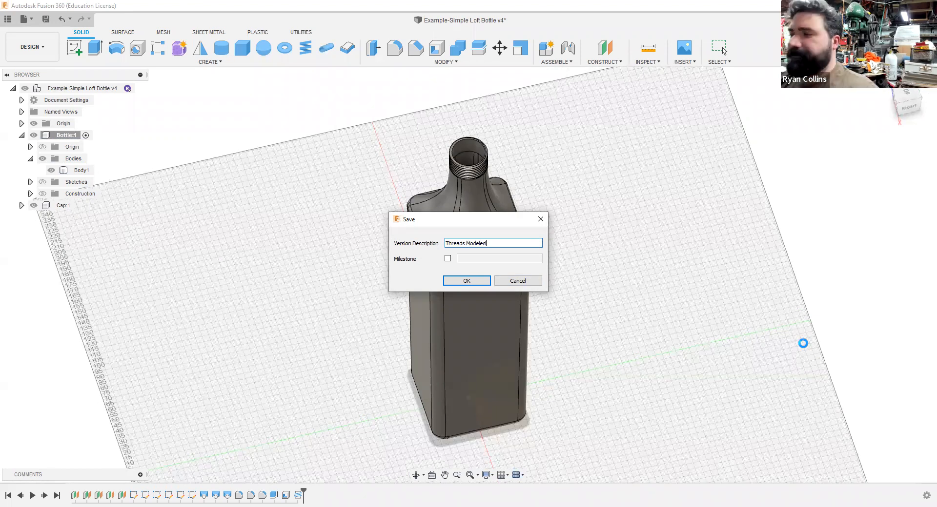
key("Return")
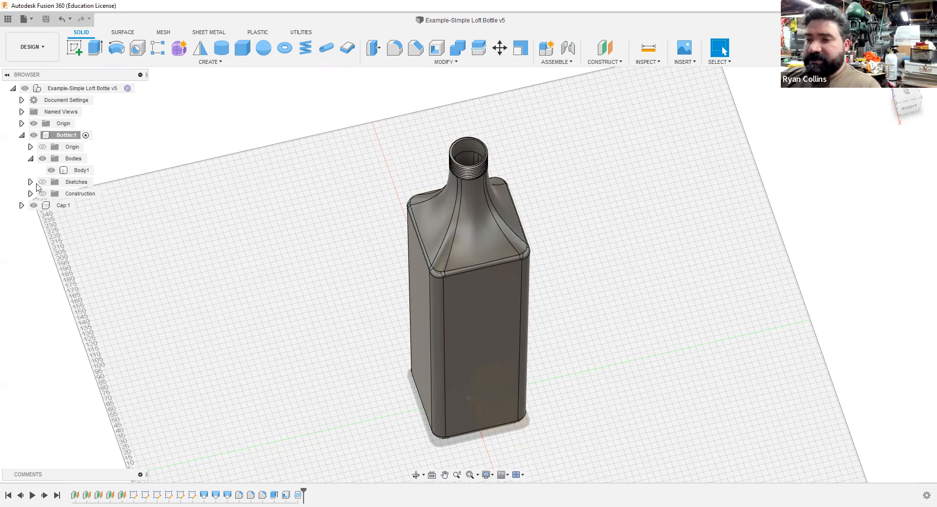
Step: Collapse the Bottle component, activate the Cap component, and switch back to the Bottle component
left_click(22, 136)
left_click(63, 146)
left_click(80, 147)
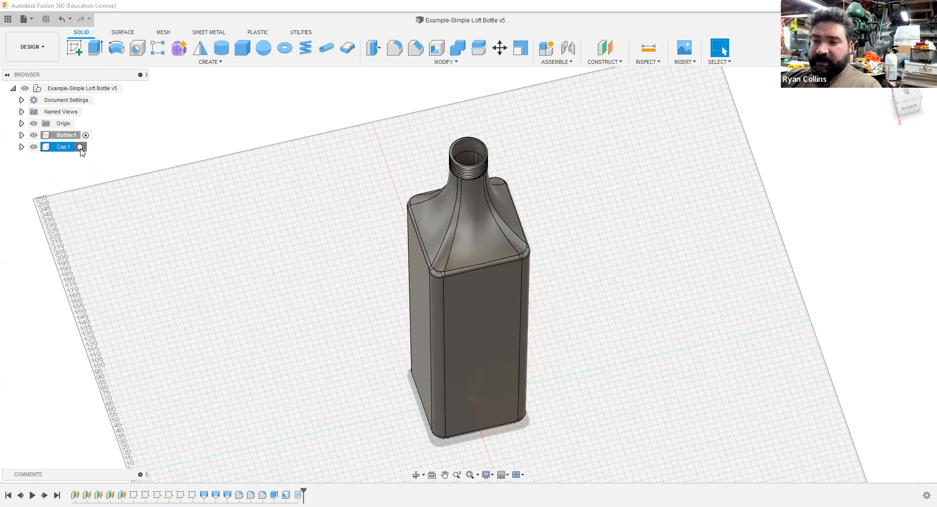
left_click(153, 240)
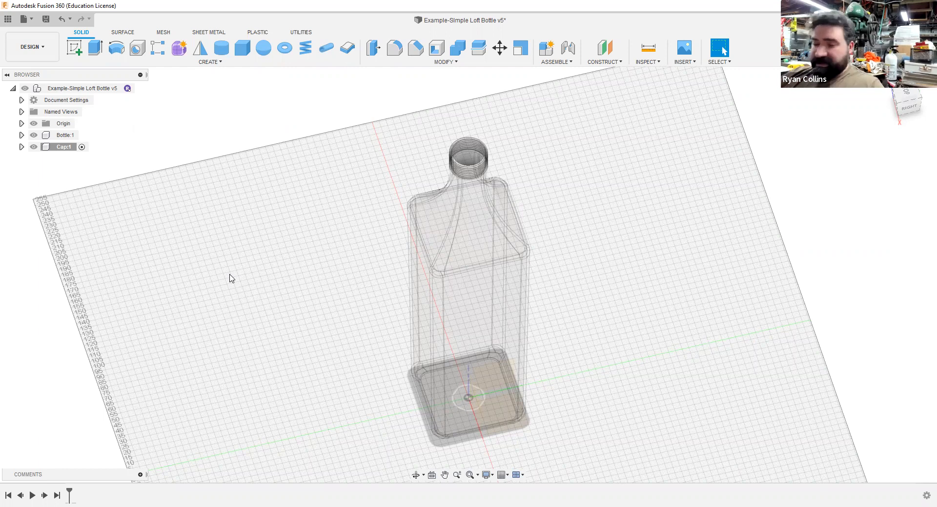
left_click(73, 135)
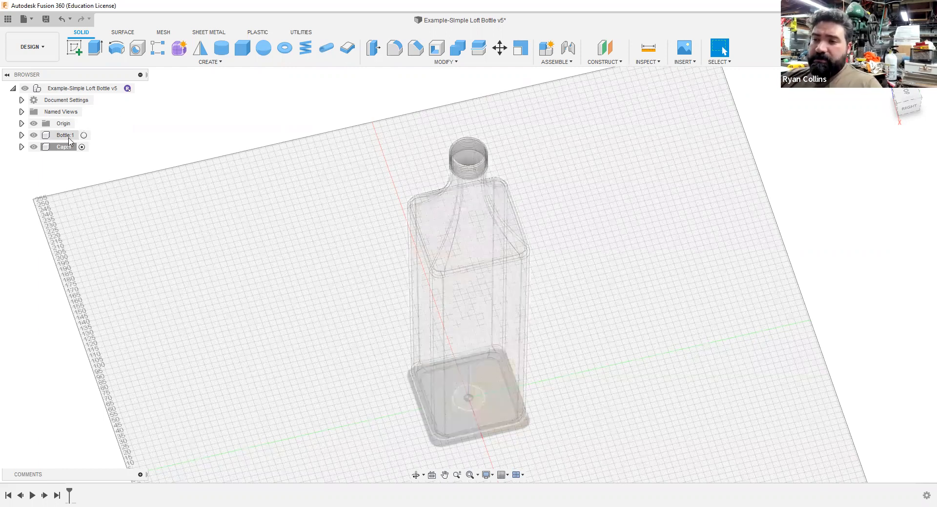
left_click(84, 135)
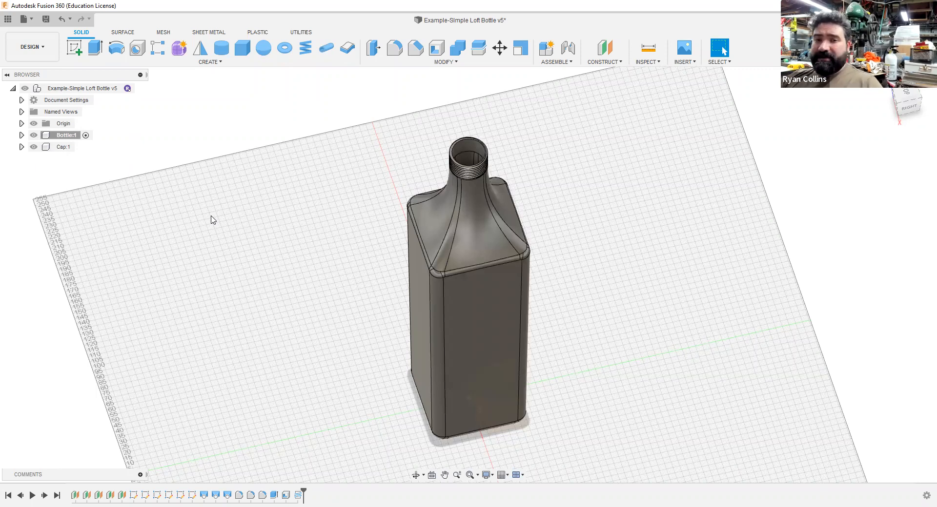
Step: Turn on component color cycling and activate the Cap component
key("shift+n")
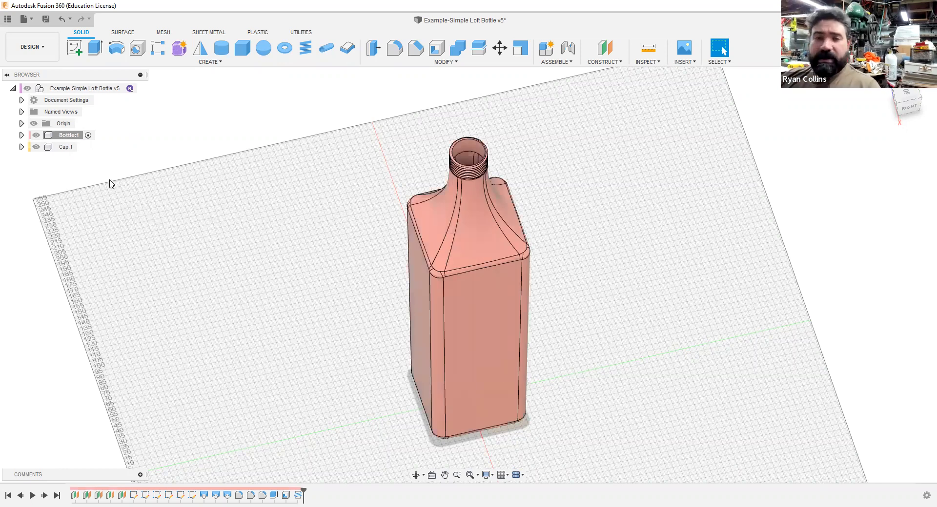
left_click(74, 146)
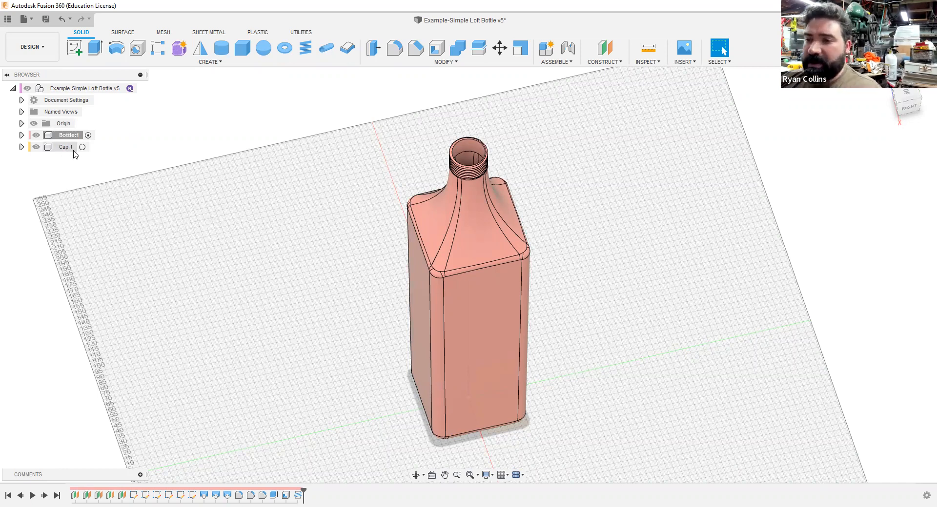
left_click(82, 147)
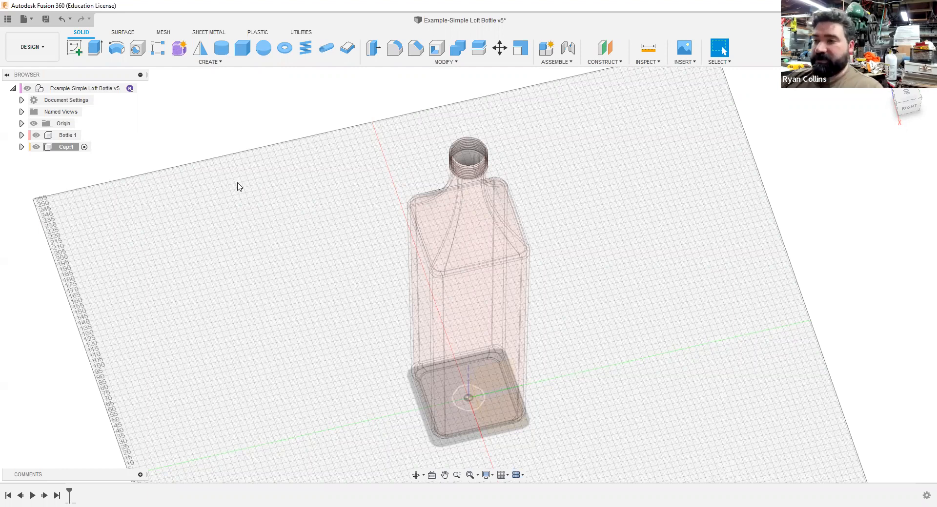
Step: Start a sketch in the Cap component on the flat top plane of the bottle's neck
left_click(74, 47)
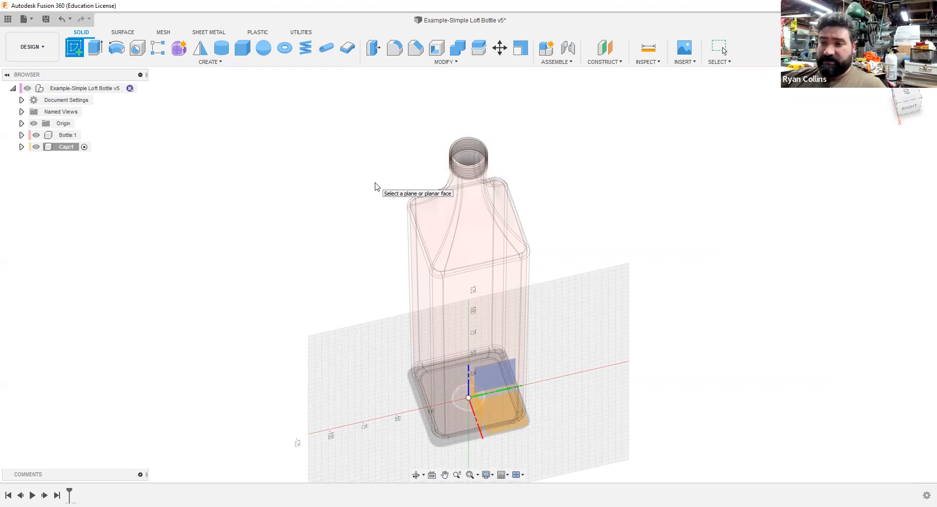
scroll(480, 171, "up", 8)
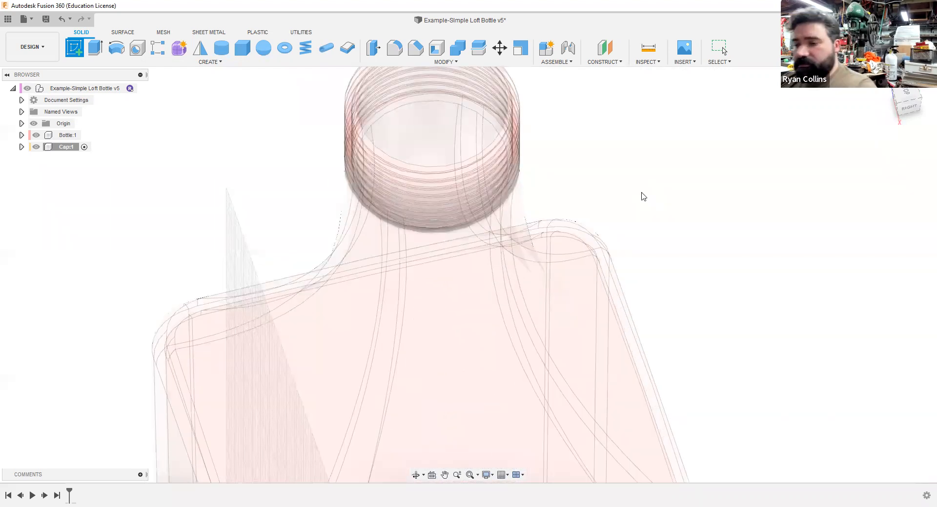
middle_click_drag(640, 197, 689, 358, "shift")
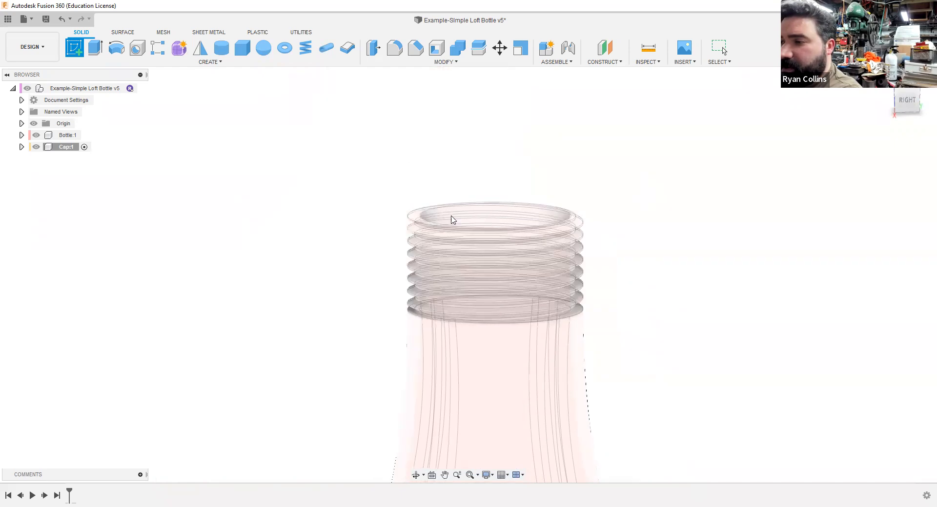
left_click(420, 215)
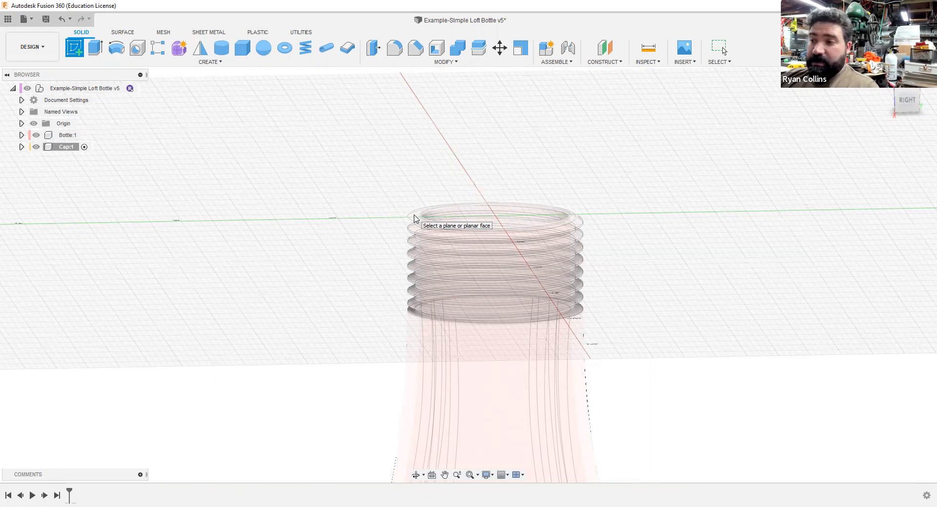
left_click(485, 220)
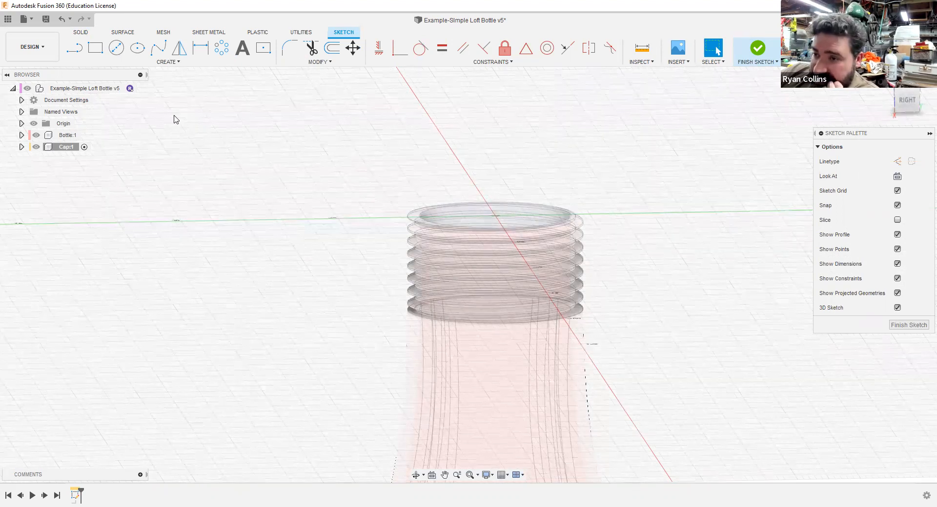
Step: Sketch a 28 mm diameter circle centered on the neck's opening and finish the sketch
left_click(117, 49)
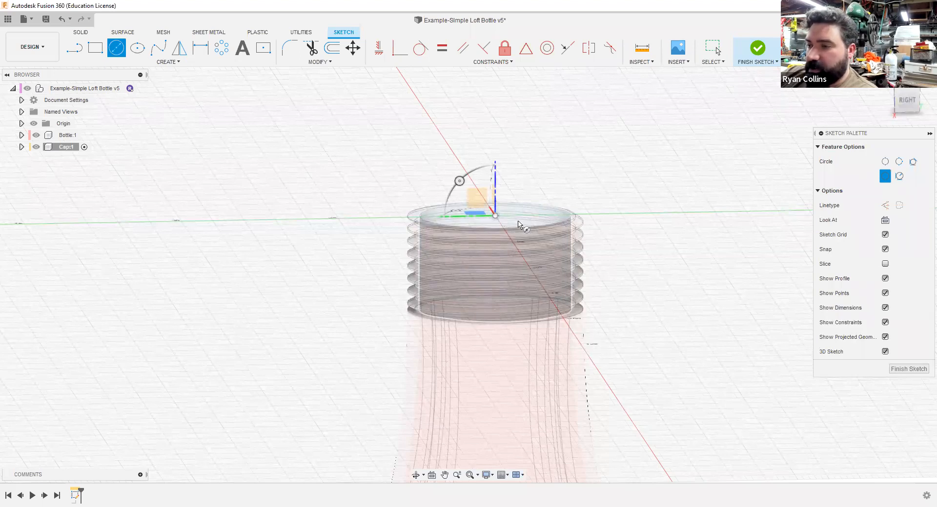
type("28")
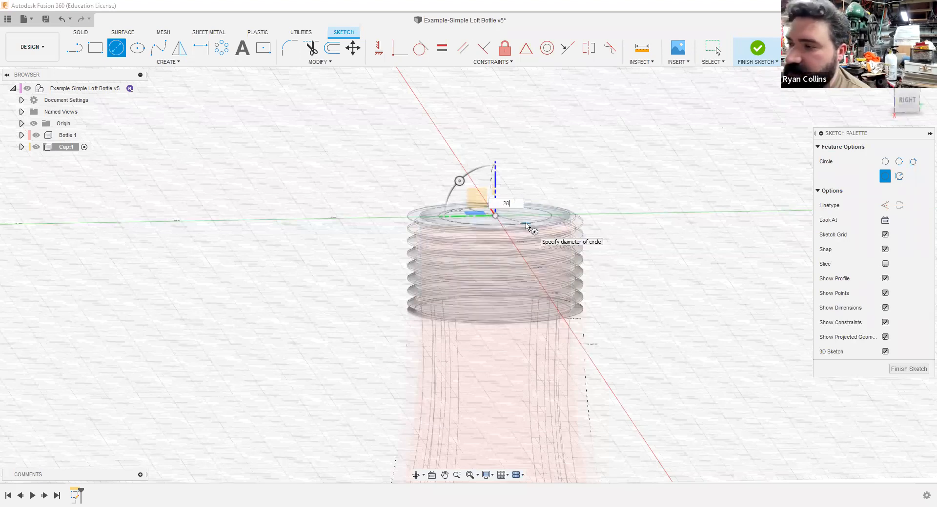
key("Return")
key("Escape")
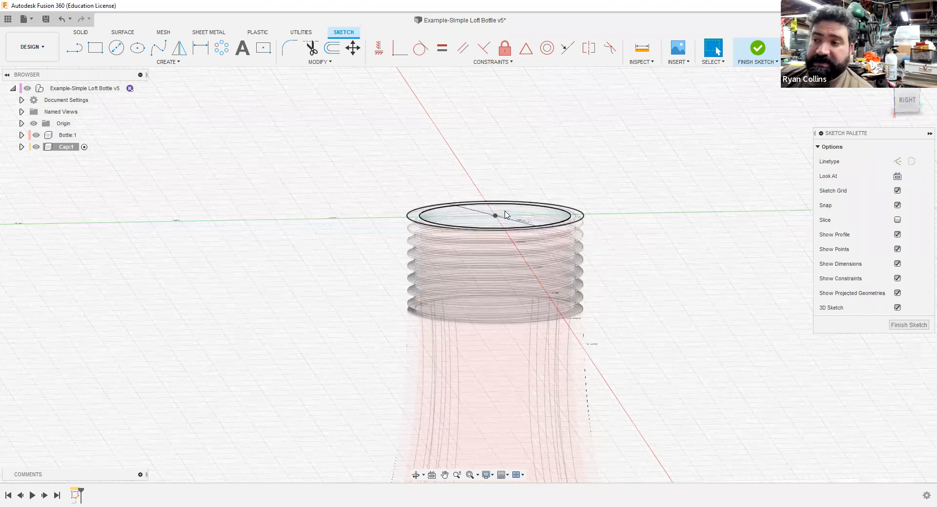
left_click(757, 49)
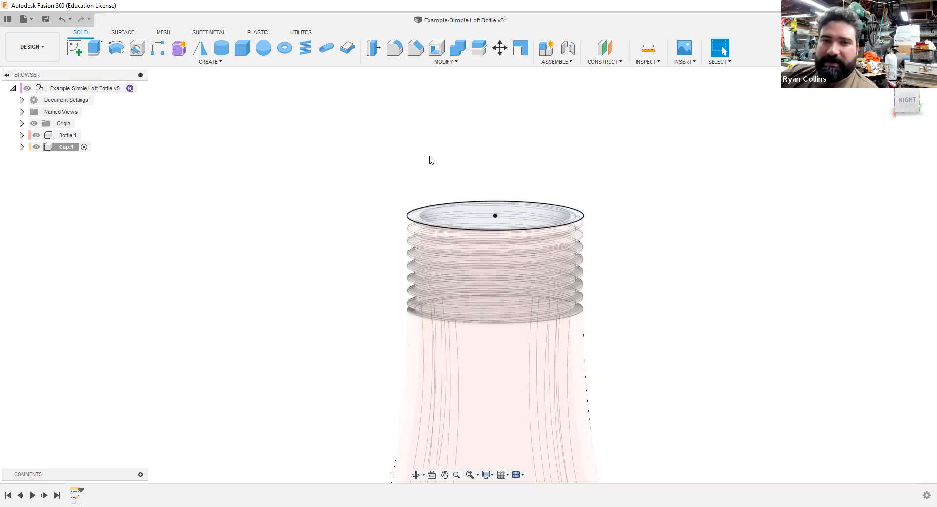
Step: Create a solid cylinder 28 mm in diameter and 18 mm high as a new body on the neck's top plane, centered on the opening
left_click(223, 47)
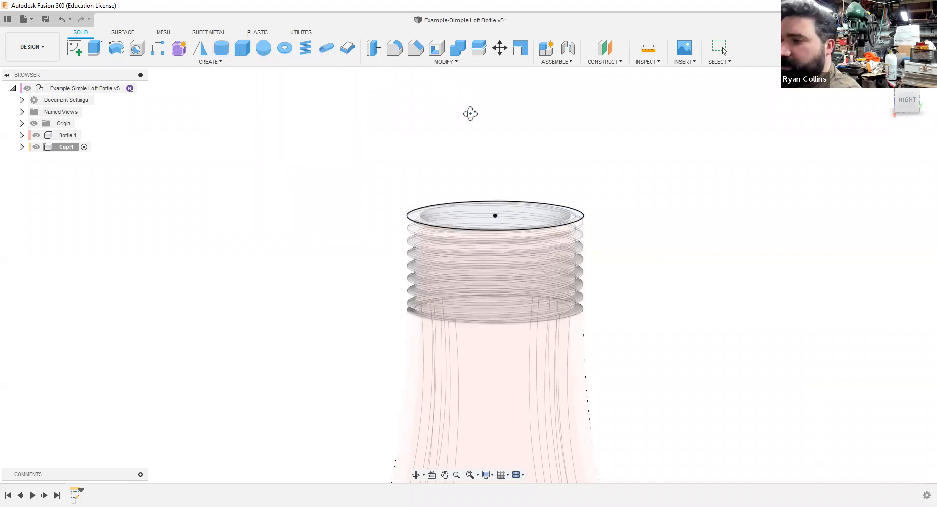
left_click(507, 230)
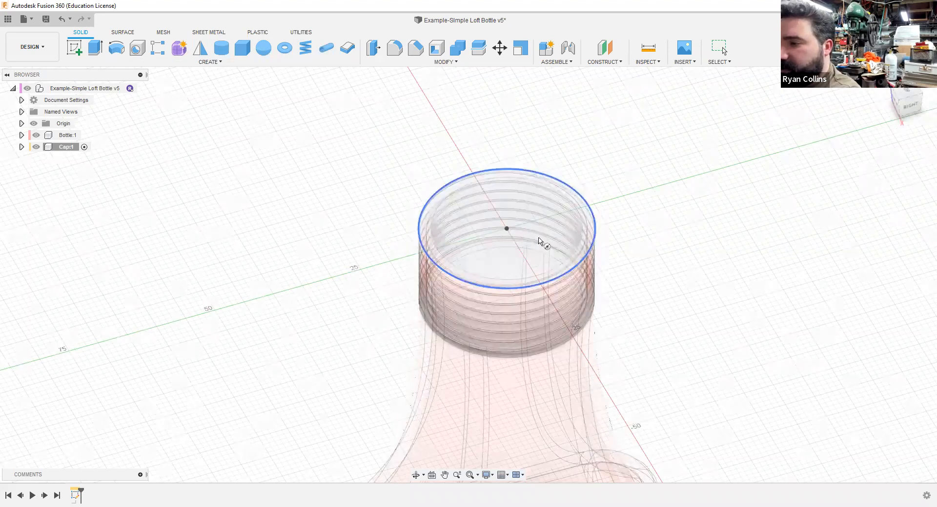
left_click(508, 229)
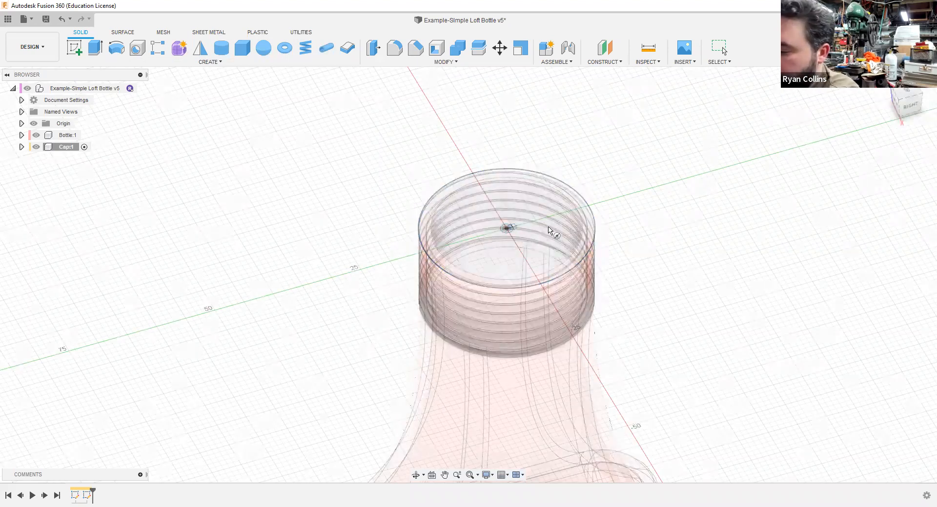
type("28")
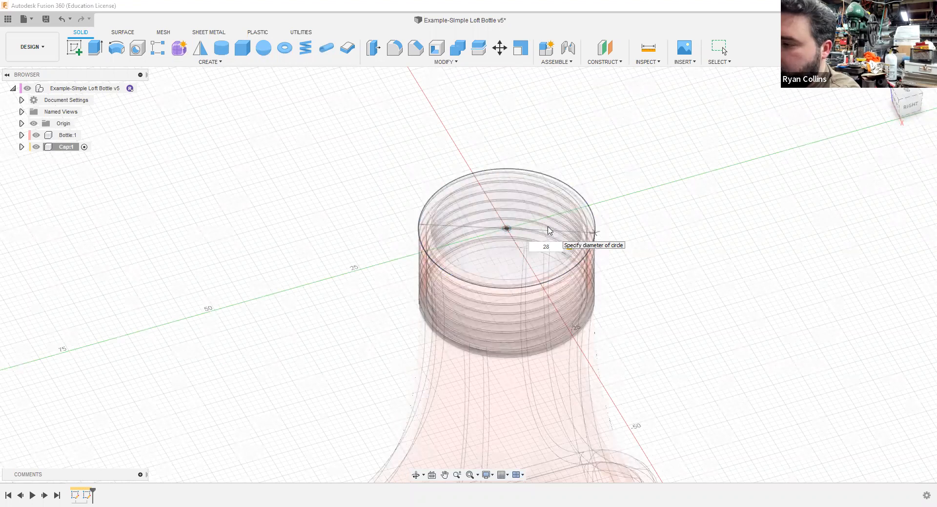
key("Return")
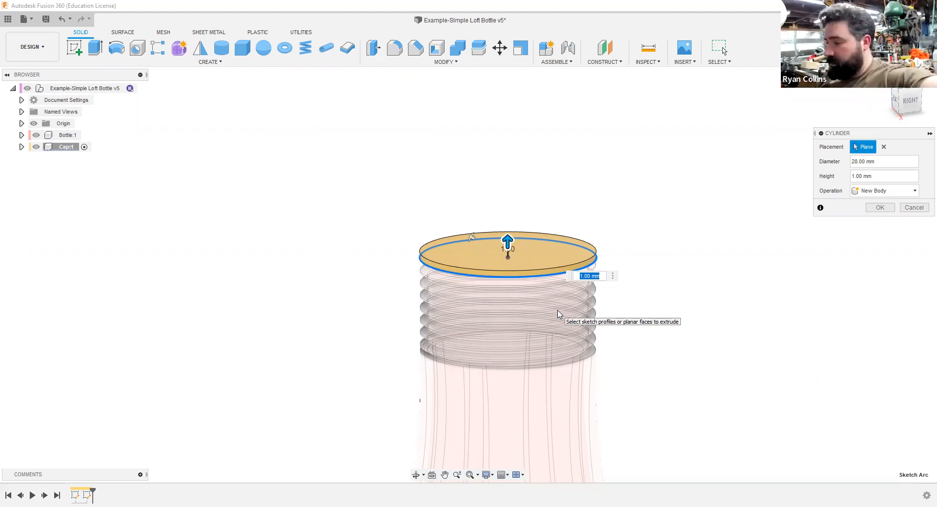
type("18")
key("Return")
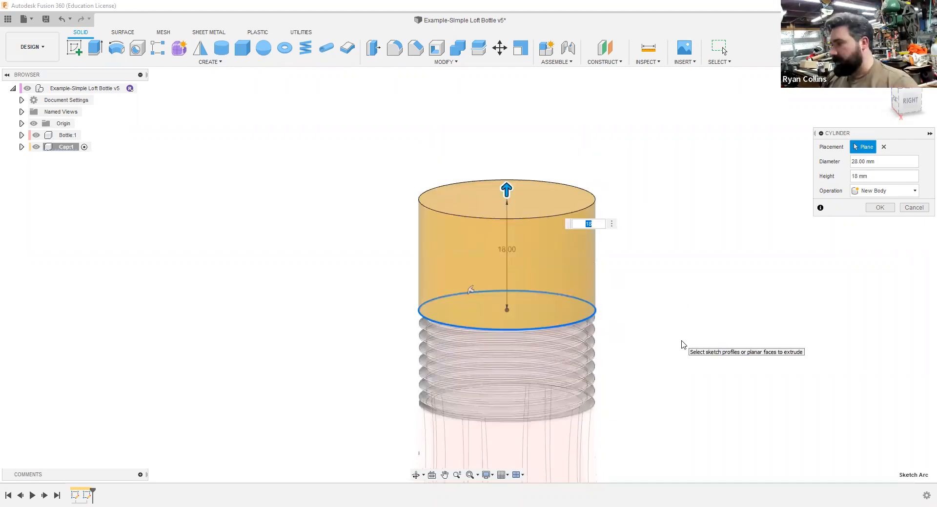
left_click(876, 210)
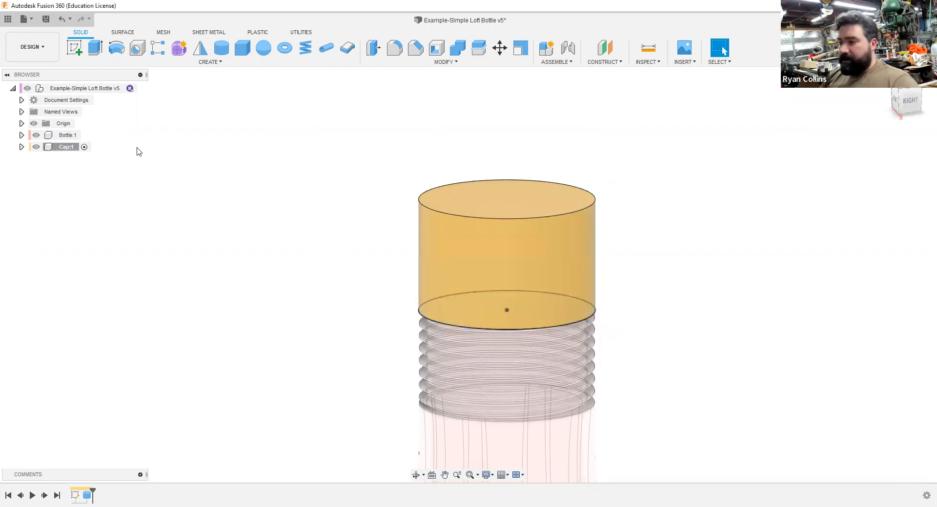
Step: Hide the Bottle component and expose the underside of the cap cylinder
left_click(38, 137)
left_click(36, 135)
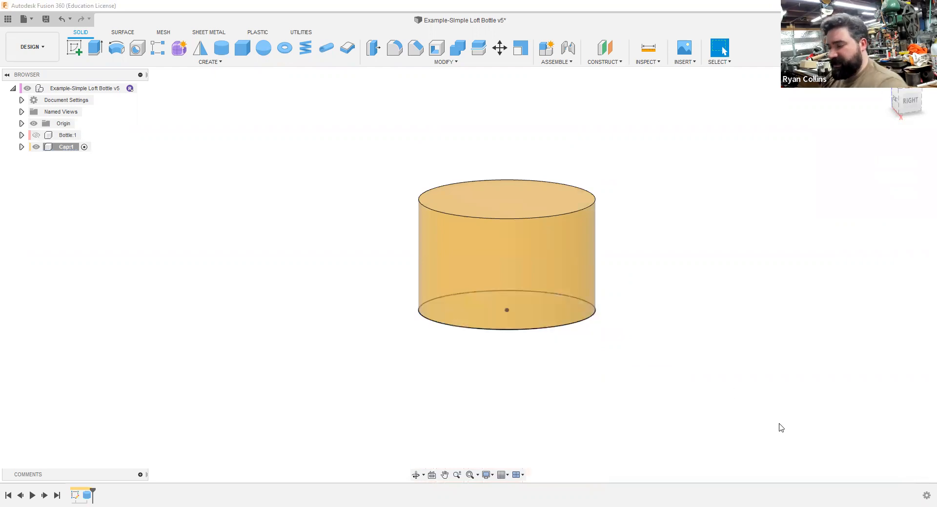
middle_click_drag(770, 417, 765, 378, "shift")
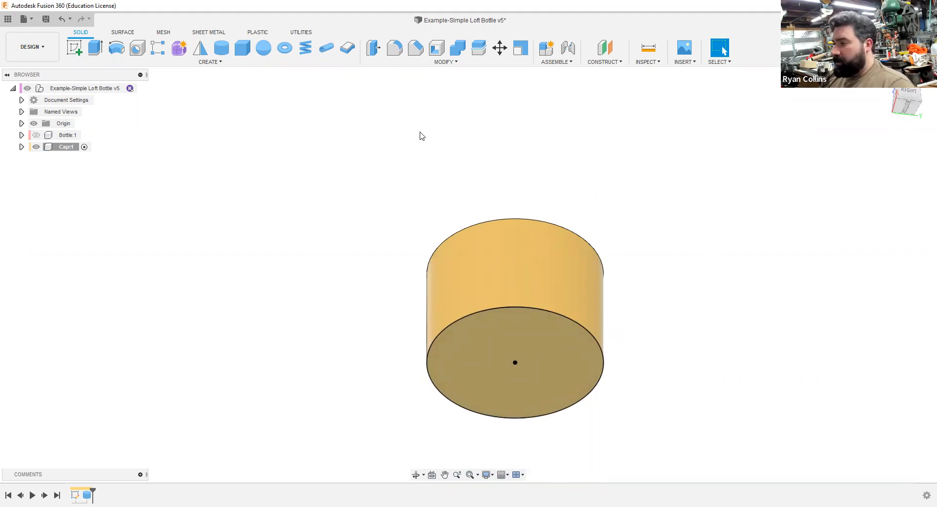
left_click(433, 53)
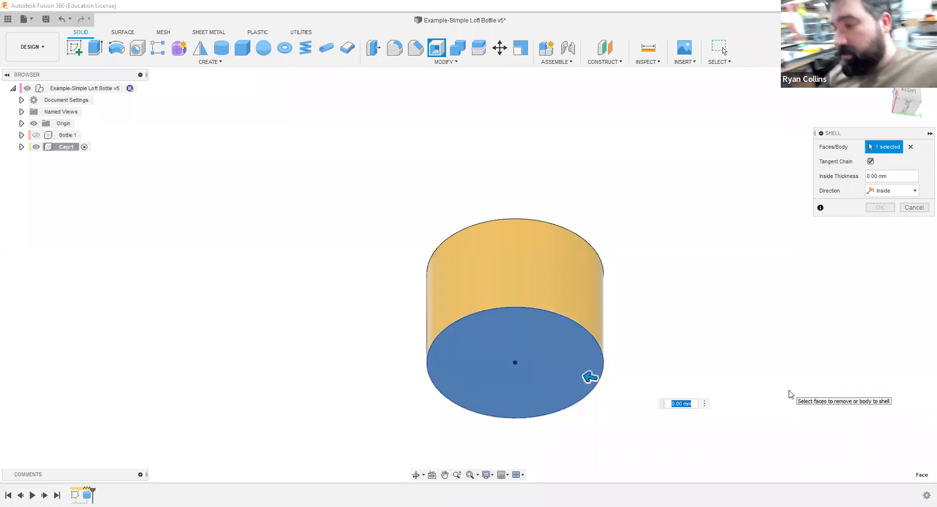
type("28")
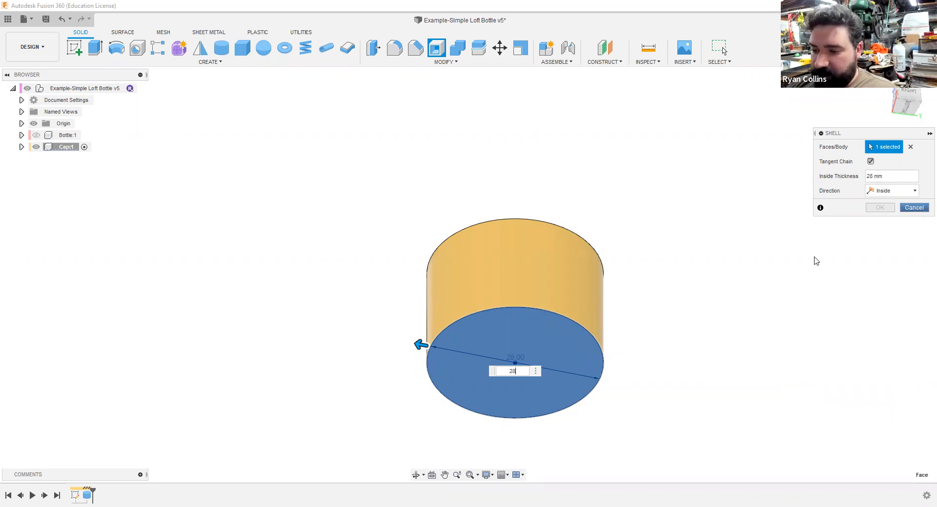
key("Escape")
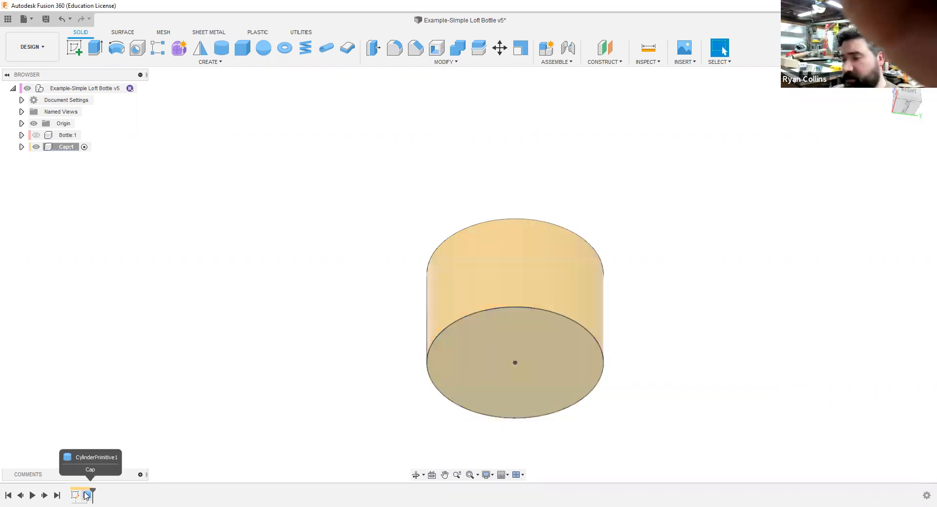
Step: Edit the cap's cylinder feature and set its diameter to 31 mm
right_click(85, 495)
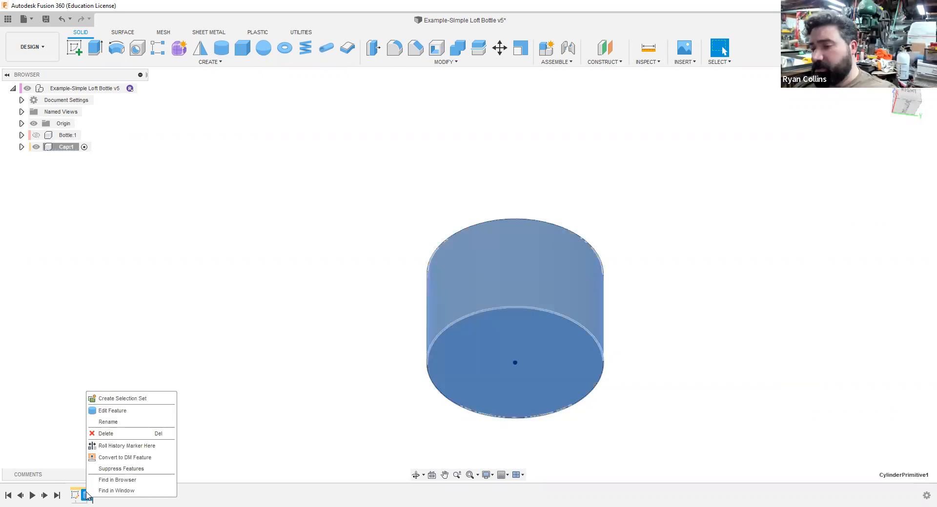
left_click(114, 415)
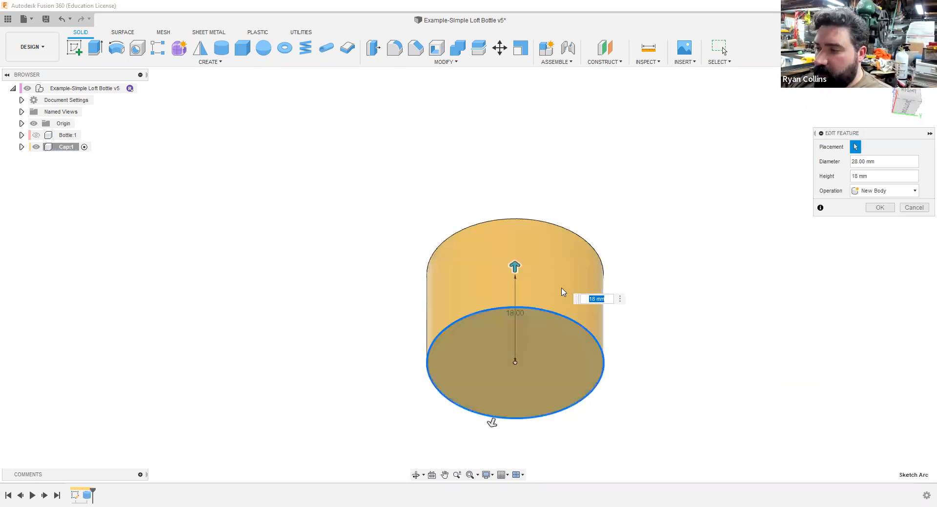
left_click(883, 162)
type("31")
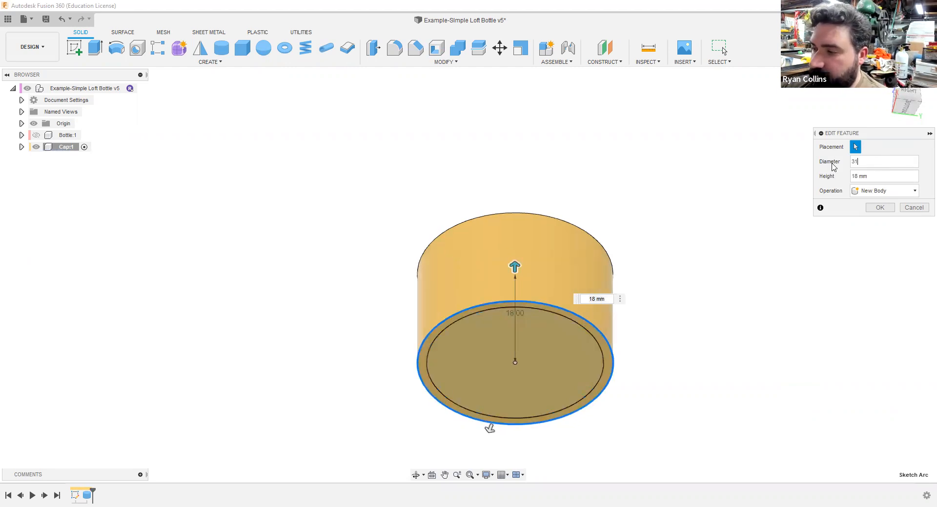
key("Return")
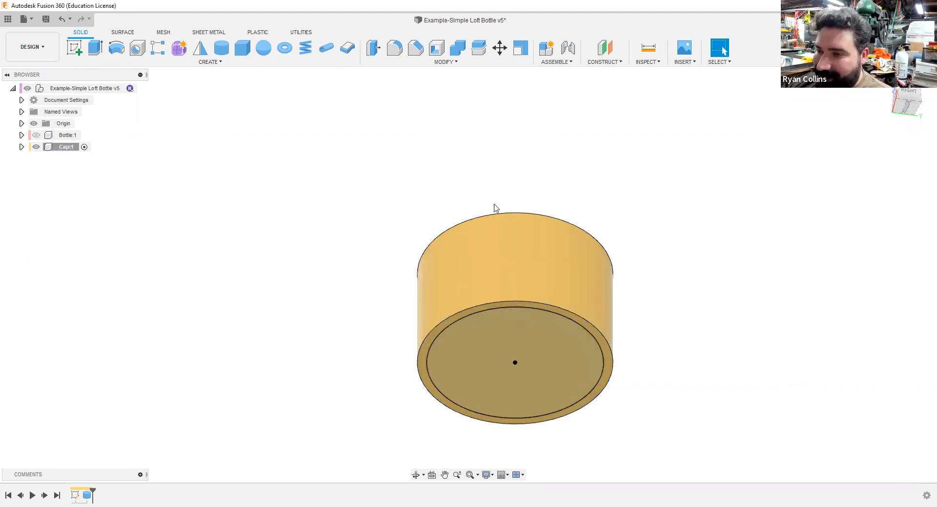
Step: Shell the cap with a 1.5 mm inside wall thickness, removing its bottom face
left_click(435, 49)
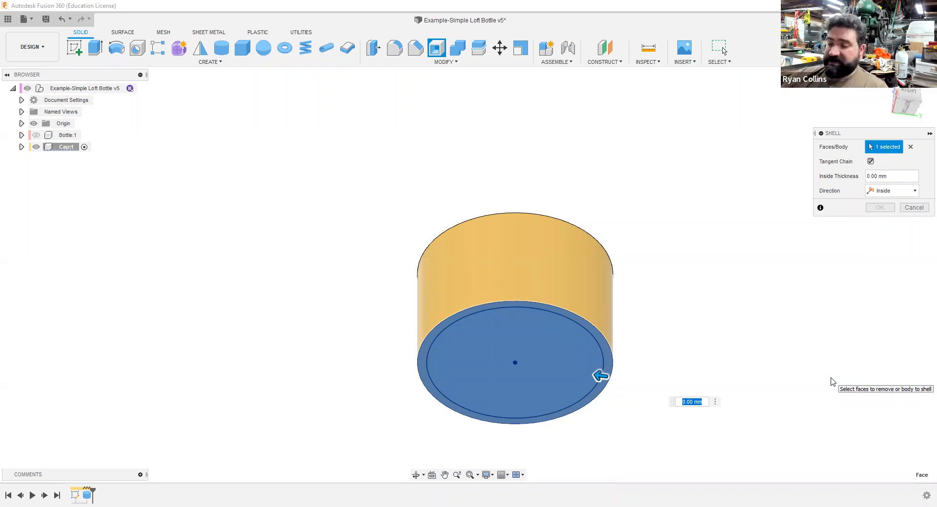
type("1.5")
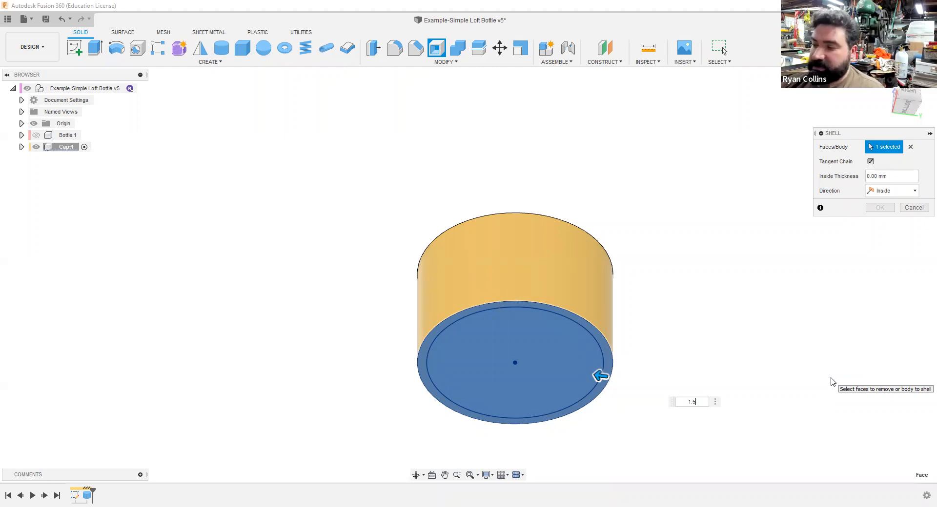
key("Return")
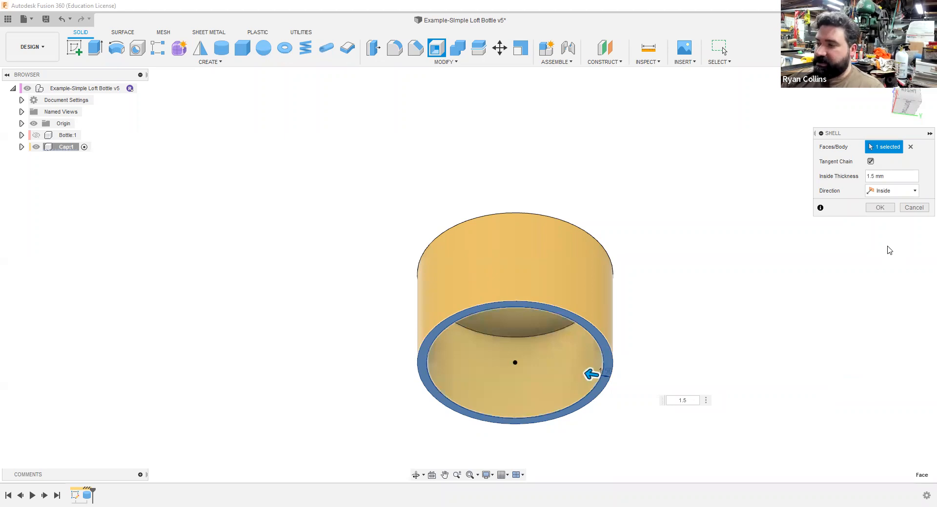
left_click(881, 207)
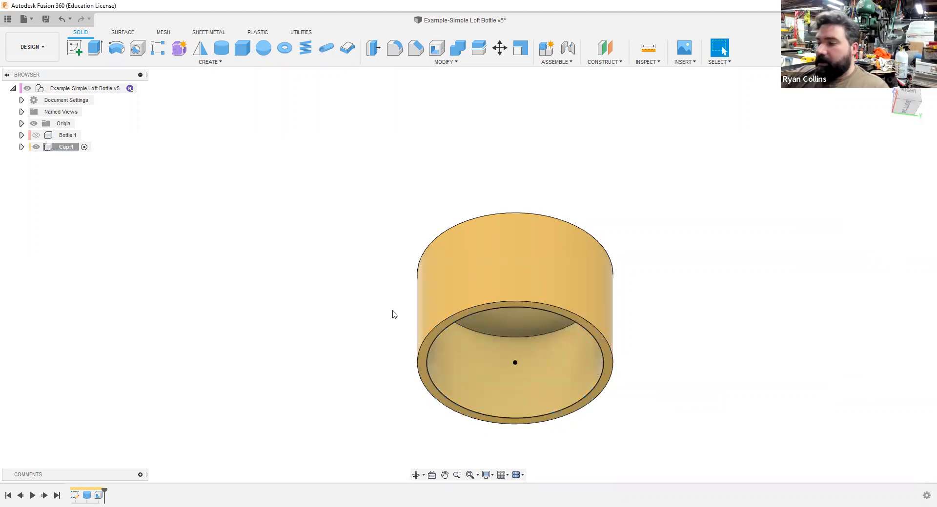
Step: Add a modeled full-length right-hand ISO Metric M28x2 thread, class 6H, to the cap's inner wall
left_click(223, 63)
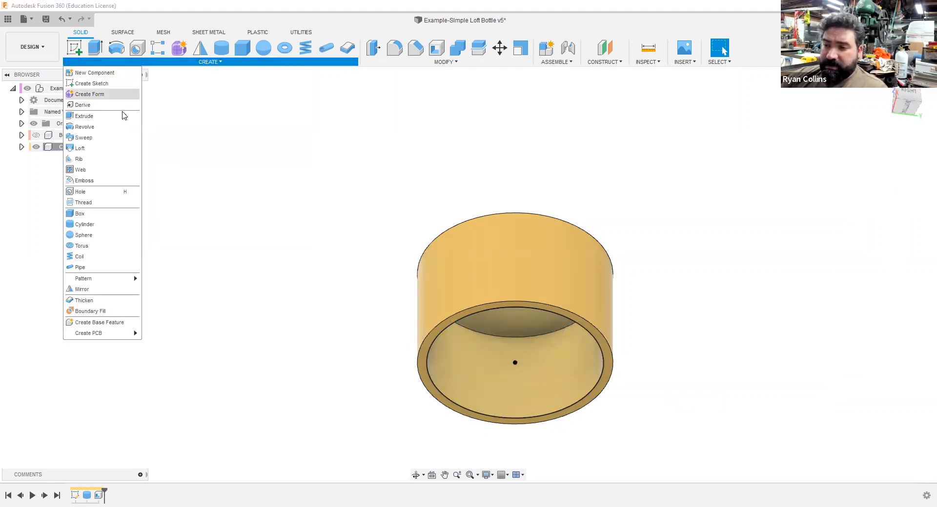
left_click(109, 206)
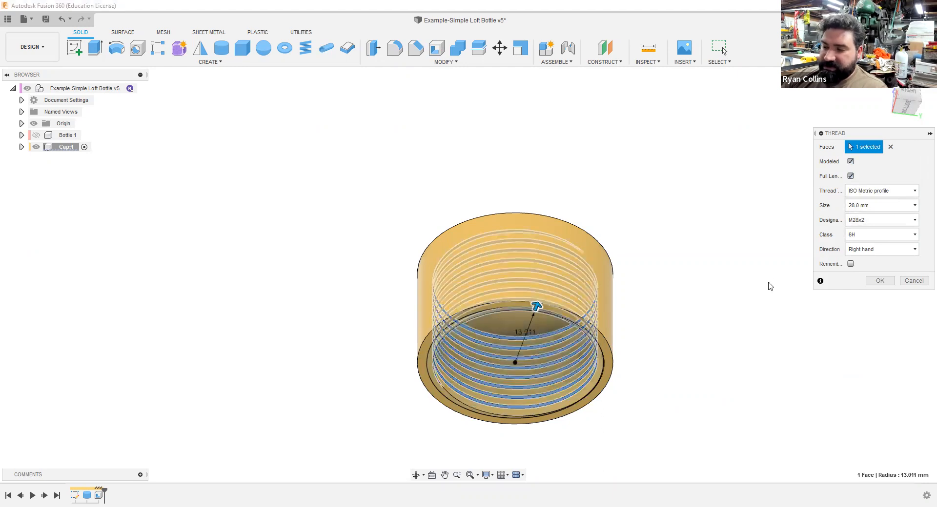
left_click(879, 281)
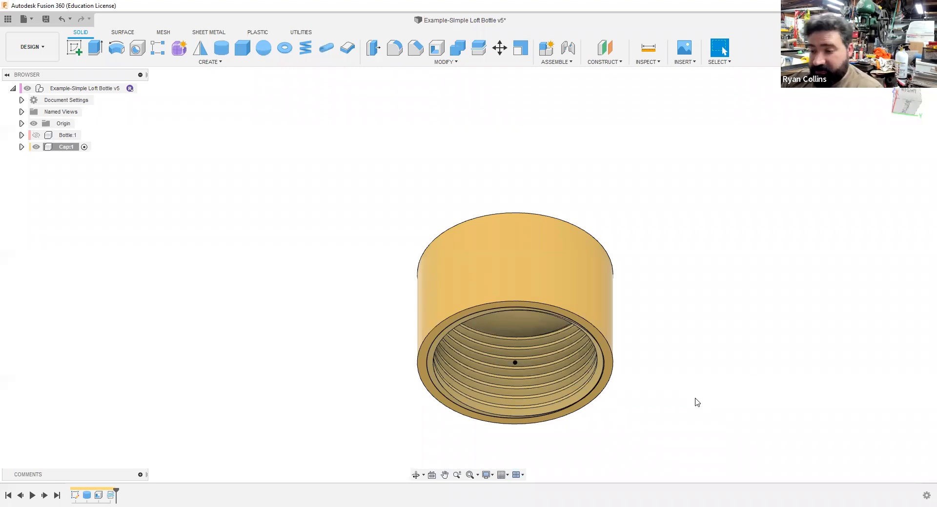
Step: Save the design with the version description "Cap and Threaded"
middle_click_drag(710, 401, 704, 459, "shift")
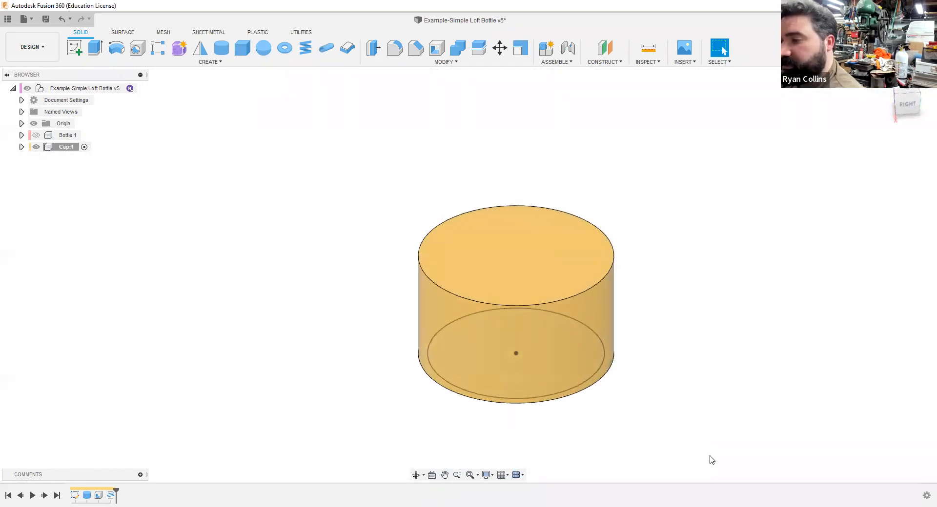
key("ctrl+s")
key("BackSpace")
key("BackSpace")
key("BackSpace")
key("BackSpace")
key("BackSpace")
key("BackSpace")
key("BackSpace")
key("BackSpace")
key("BackSpace")
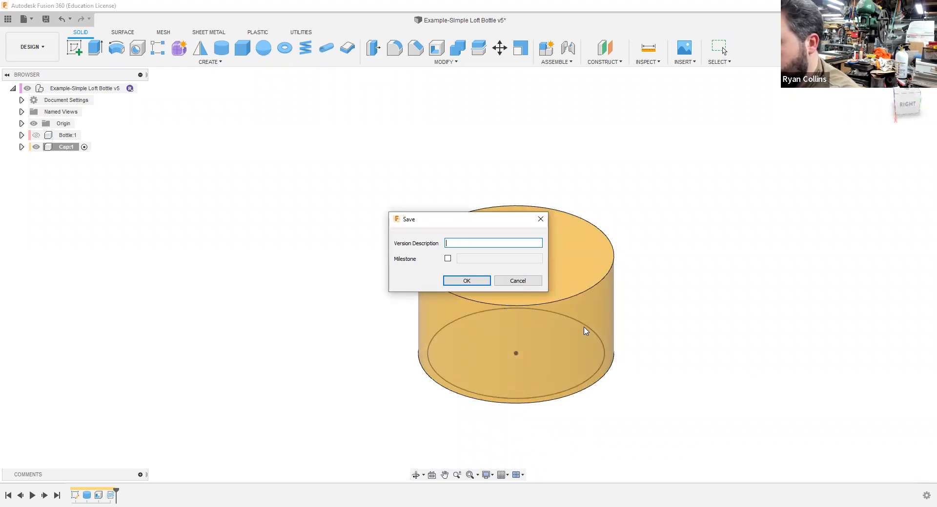
type("Cap ")
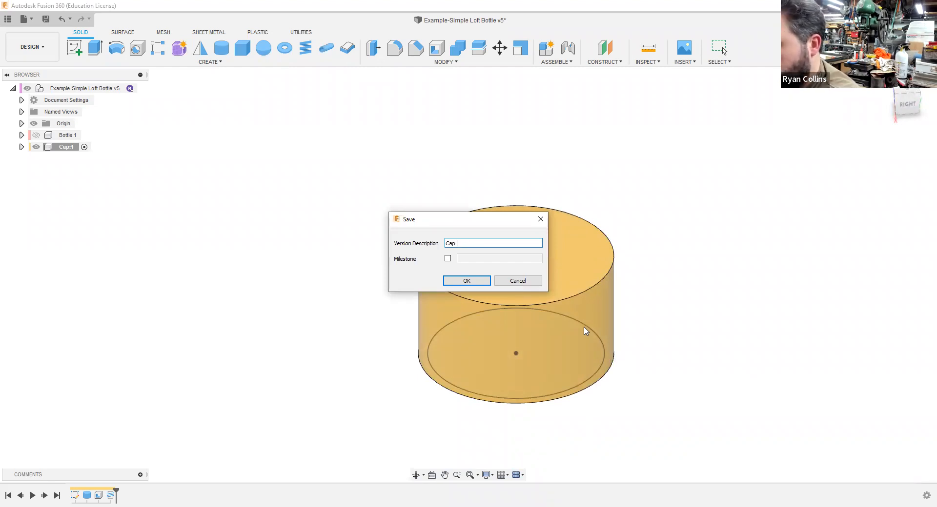
type("and Threads")
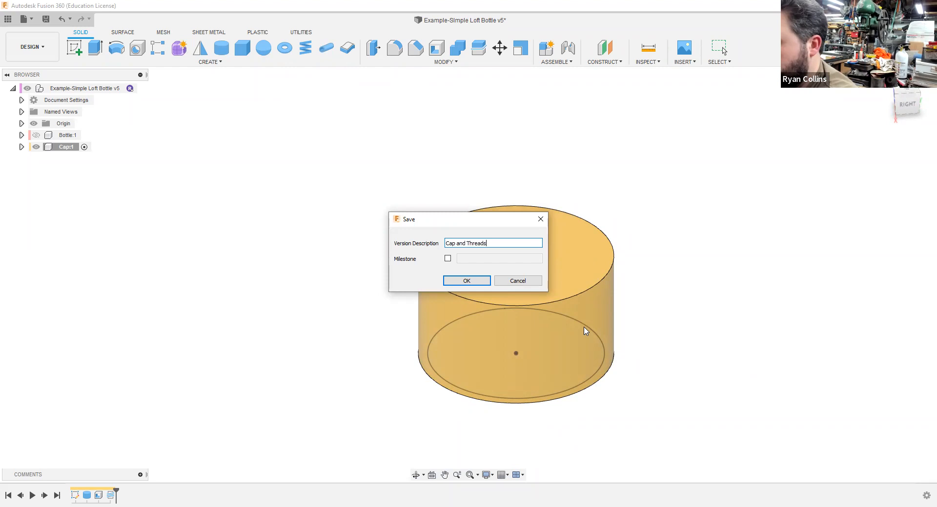
key("BackSpace")
type("ed")
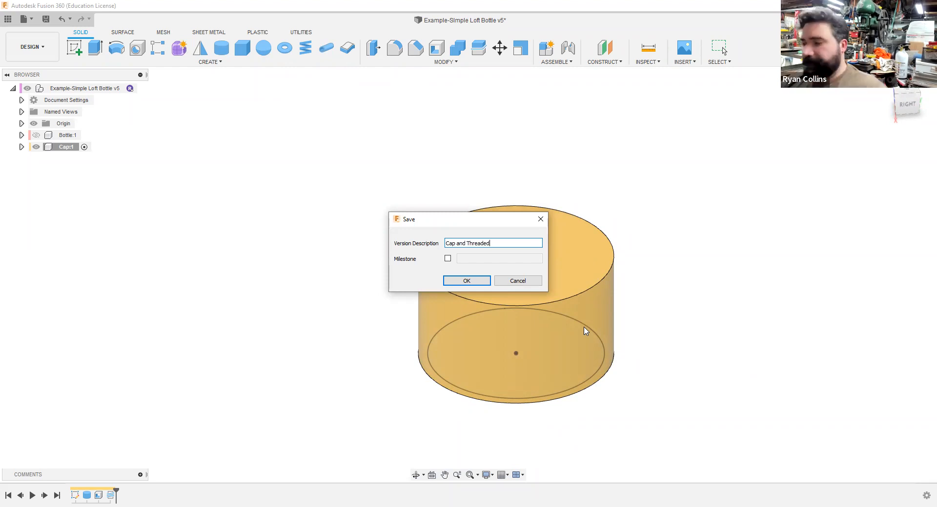
key("Return")
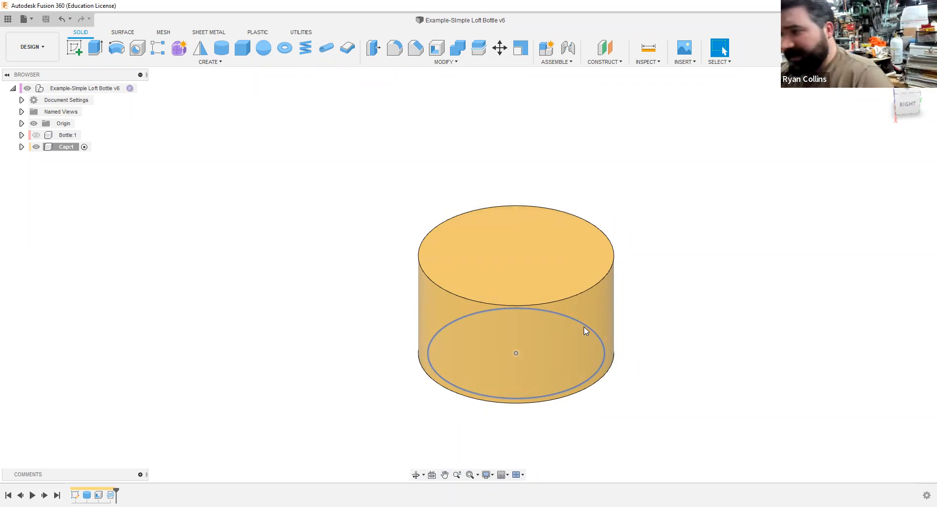
Step: Start a sketch on the cap's flat top face, viewed squarely from above
middle_click_drag(685, 243, 705, 289, "shift")
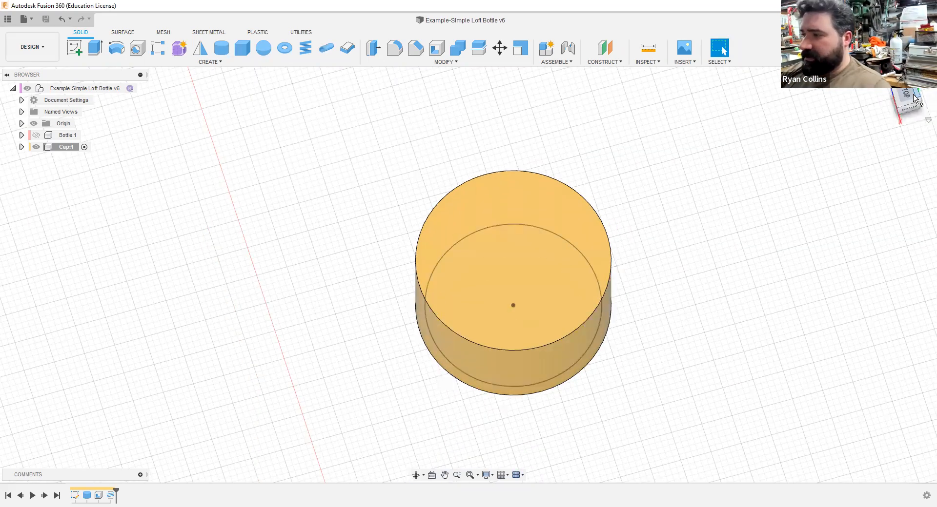
left_click(908, 95)
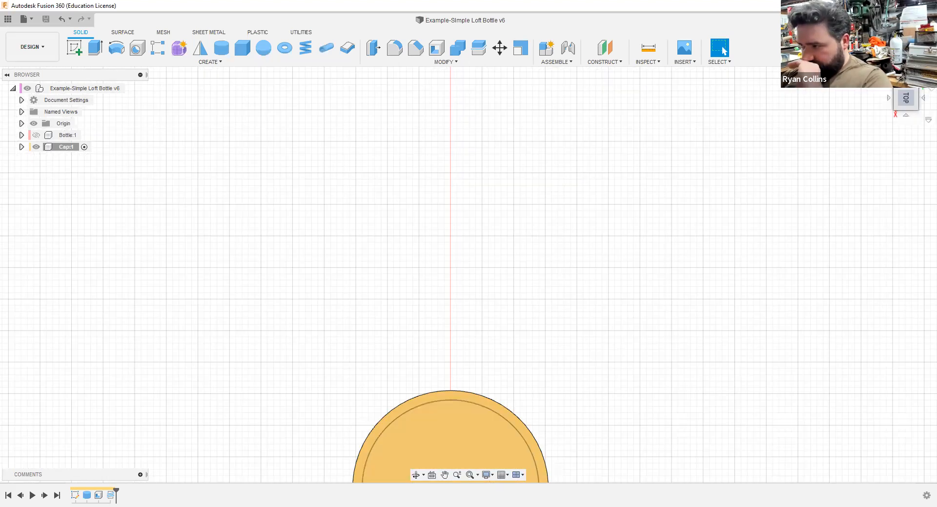
middle_click(692, 276)
middle_click(691, 276)
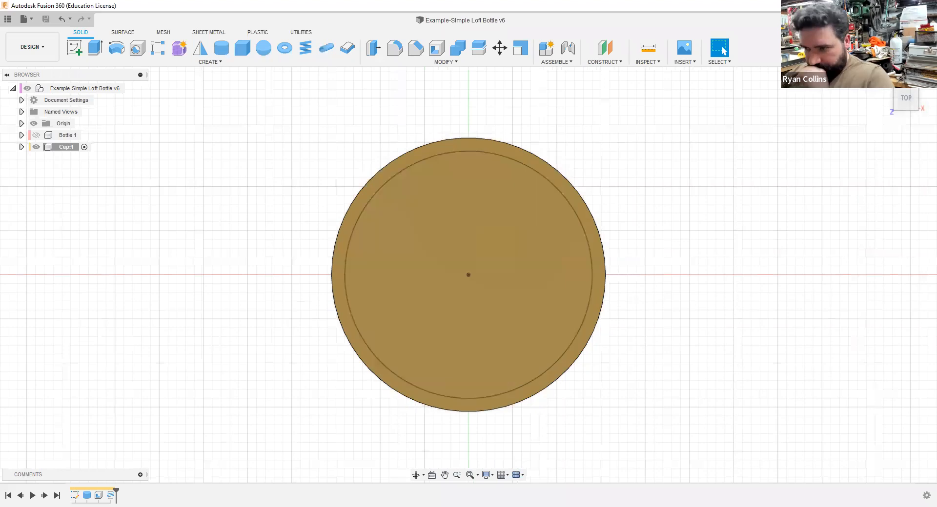
left_click(75, 48)
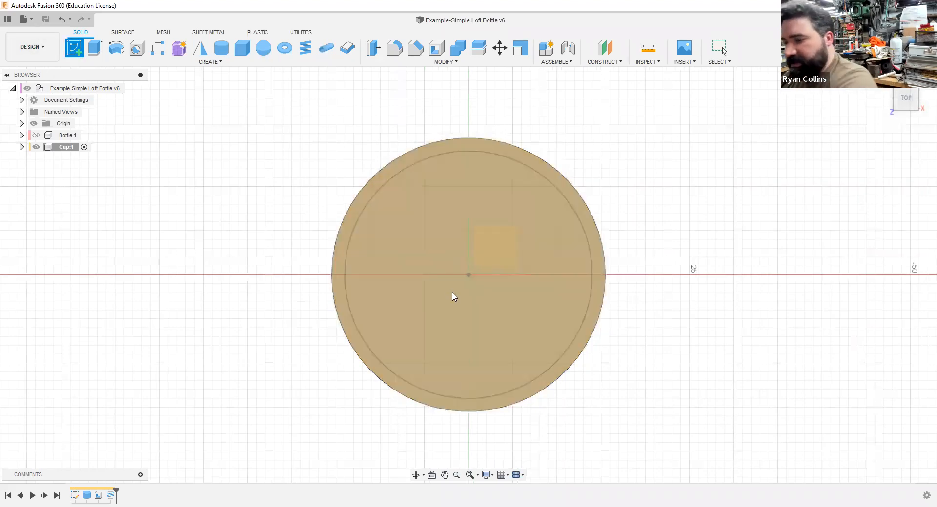
mouse_move(448, 304)
middle_mouse_down("shift")
mouse_move(447, 289)
mouse_move(449, 299)
mouse_move(531, 280)
mouse_move(540, 341)
middle_mouse_up("shift")
middle_click_drag(567, 269, 580, 138, "shift")
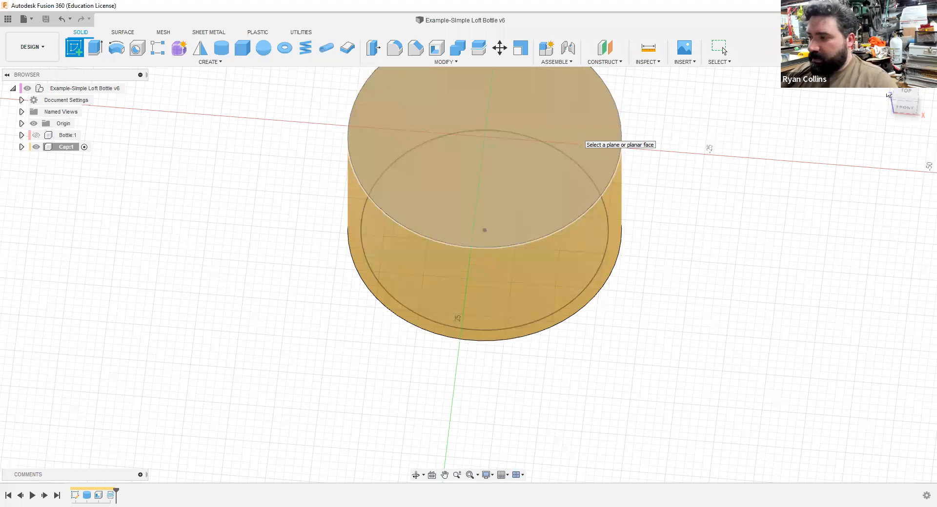
left_click(579, 138)
left_click(906, 94)
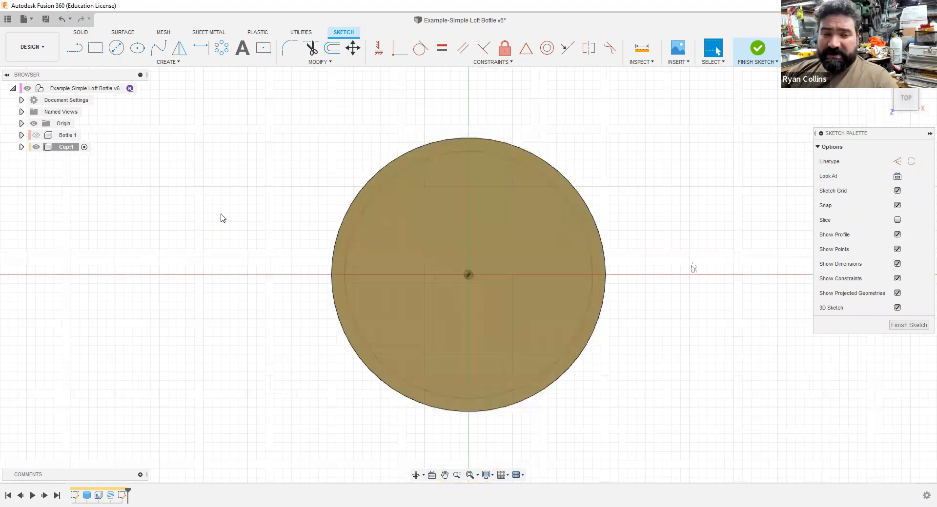
Step: Sketch a 1 mm diameter circle centred where the cap's outer edge meets the horizontal axis, and finish the sketch
left_click(119, 51)
scroll(569, 235, "up", 10)
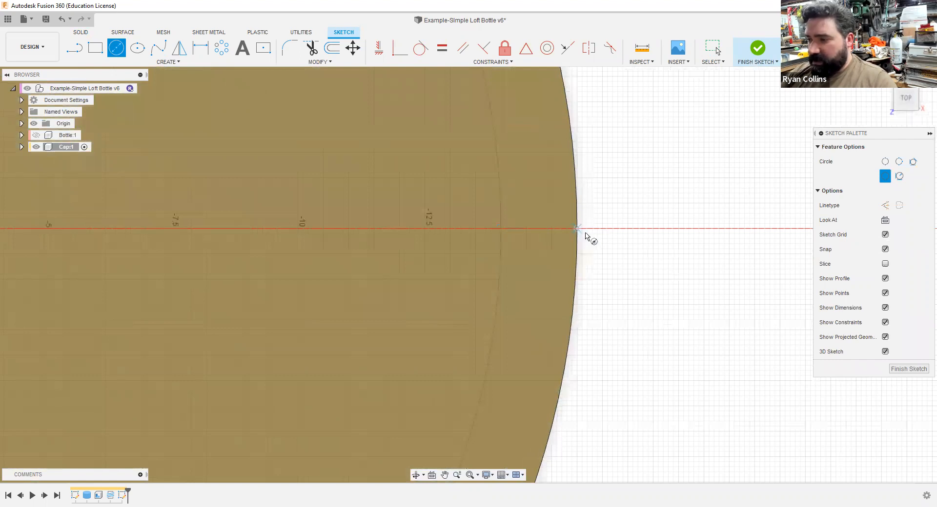
left_click(586, 233)
type("1")
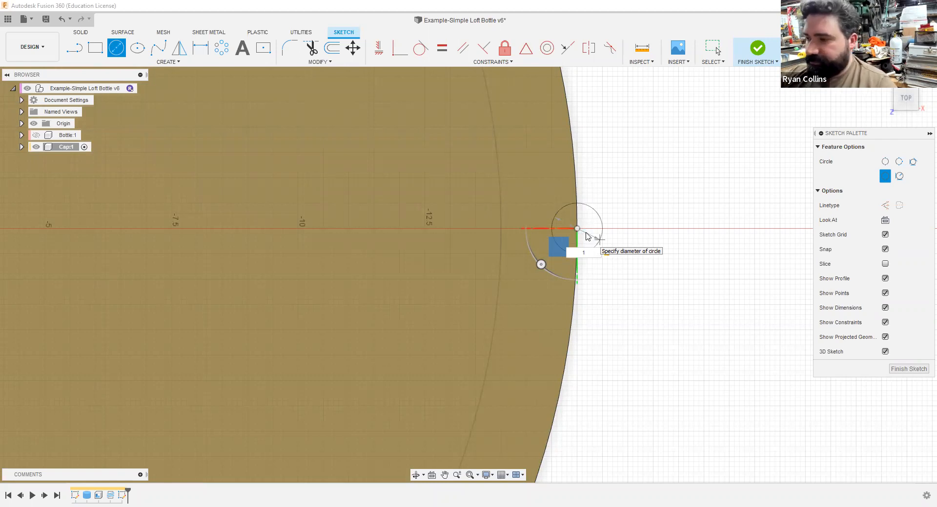
key("Return")
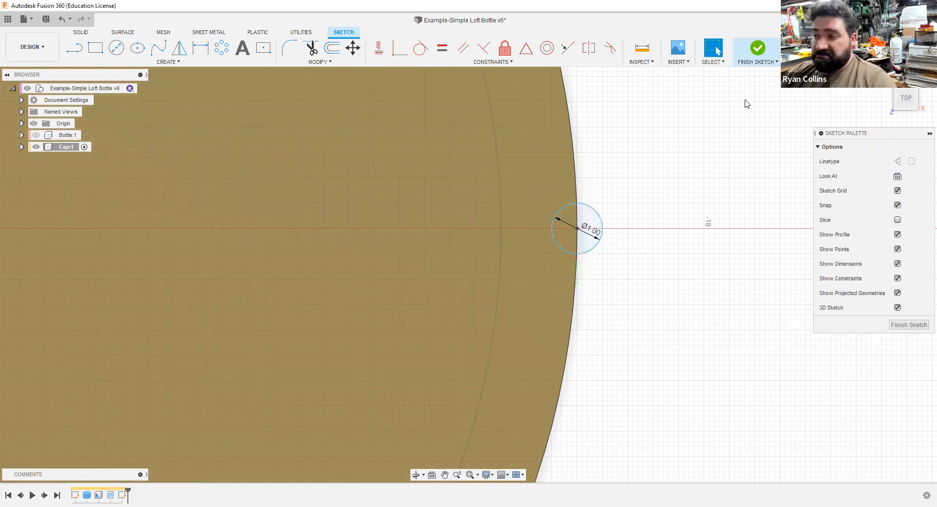
left_click(757, 48)
Step: Start an extrusion of both halves of the small circle on the cap's top edge
middle_click_drag(742, 399, 669, 125, "shift")
scroll(725, 348, "down", 5)
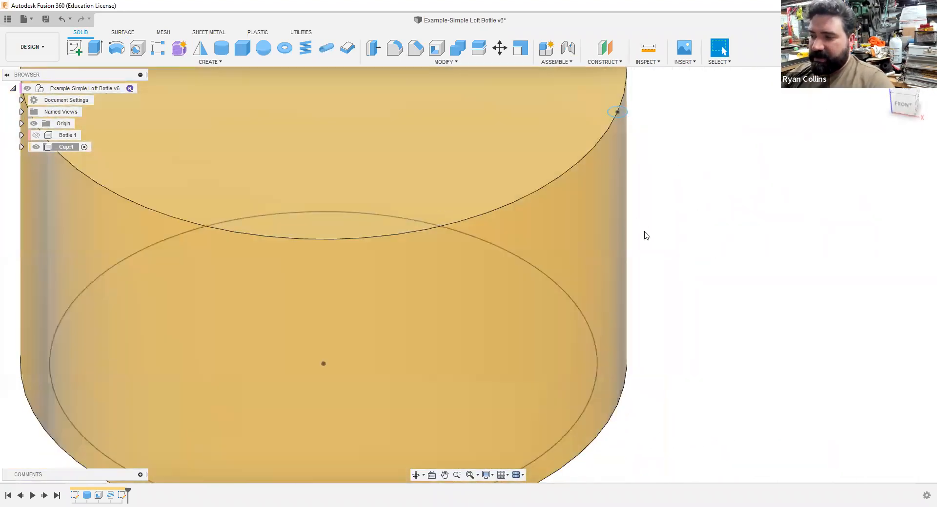
left_click(100, 56)
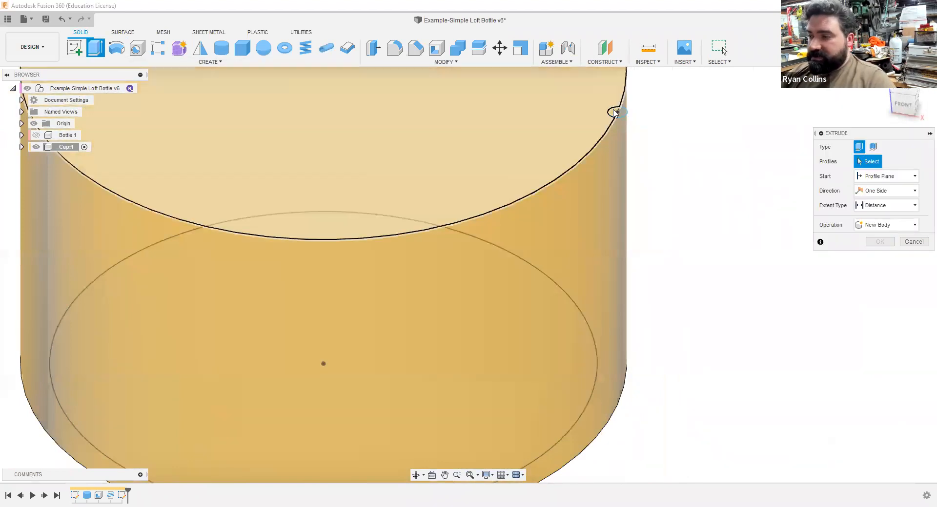
left_click(618, 112)
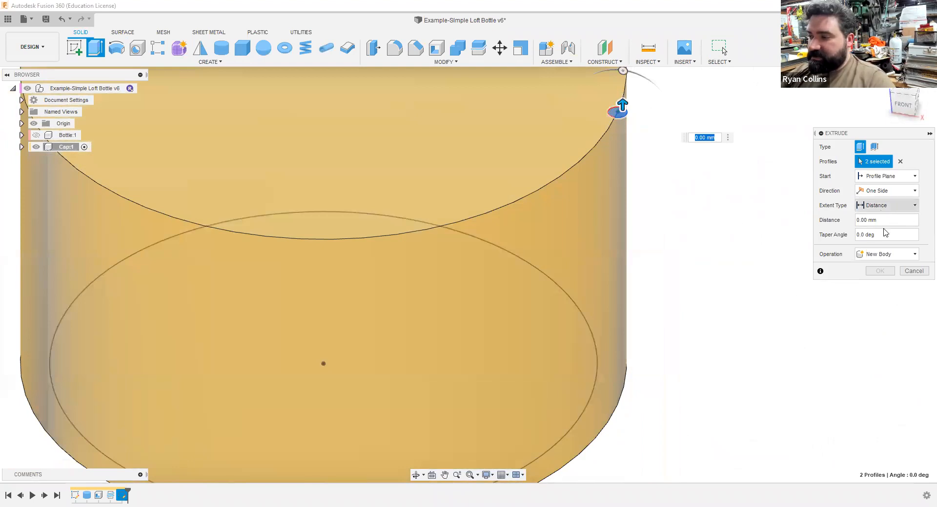
Step: Try extending the circle's extrusion as a cut to the cap's bottom face
left_click(886, 236)
middle_click_drag(721, 326, 718, 268, "shift")
left_click(617, 387)
middle_click_drag(689, 340, 688, 318, "shift")
middle_click_drag(682, 330, 683, 328, "shift")
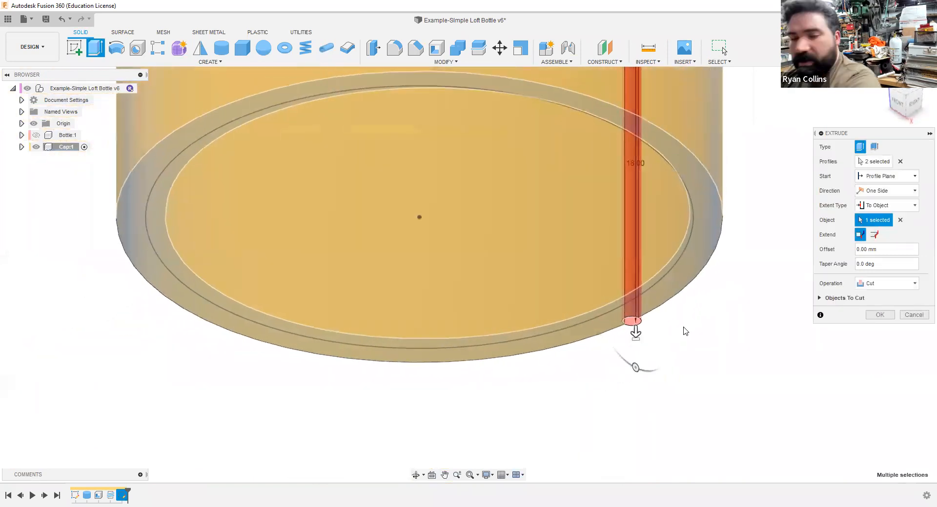
Step: Return the extrusion's extent type to Distance and reset the distance to 0 mm
left_click(887, 210)
left_click(876, 219)
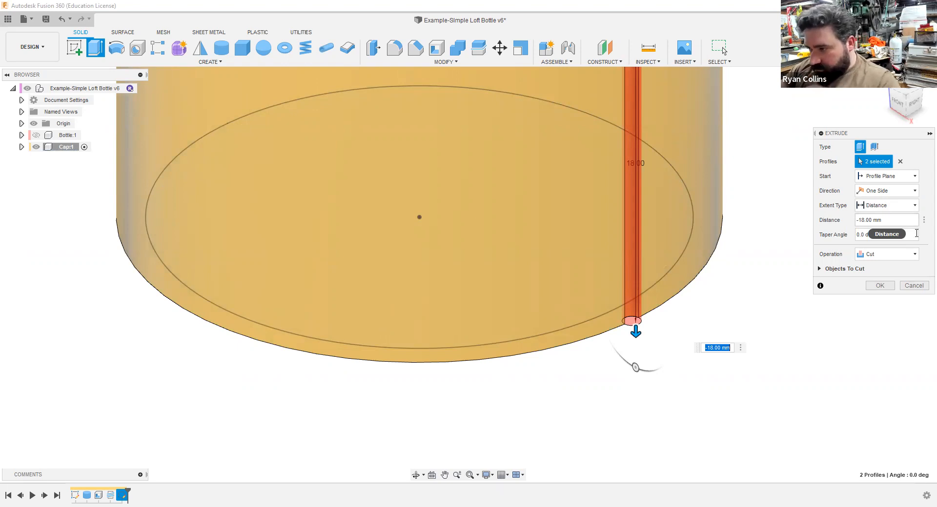
left_click(888, 206)
left_click(883, 219)
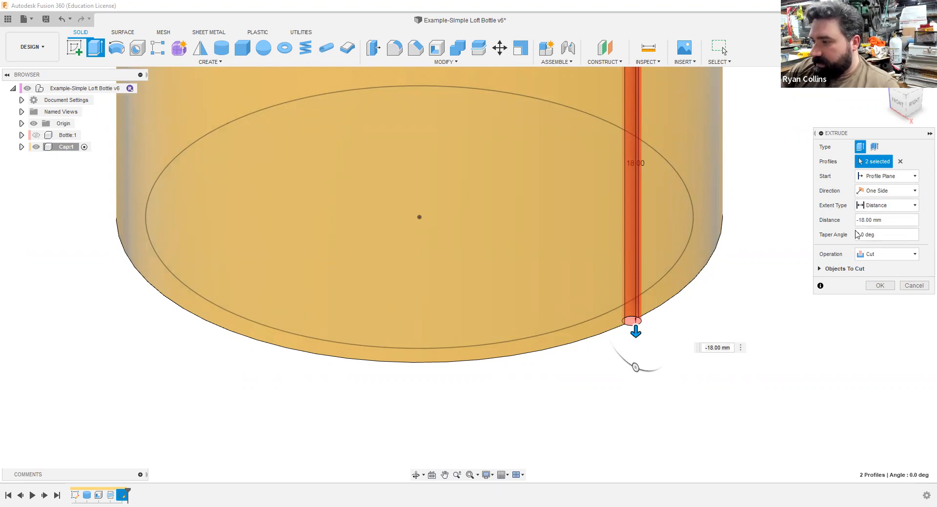
left_click(886, 220)
type("0")
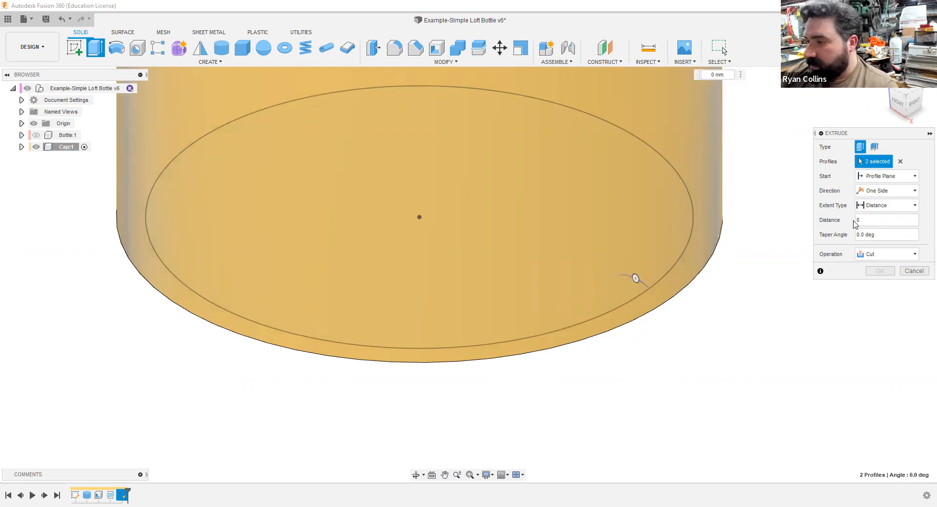
middle_click_drag(668, 217, 618, 289)
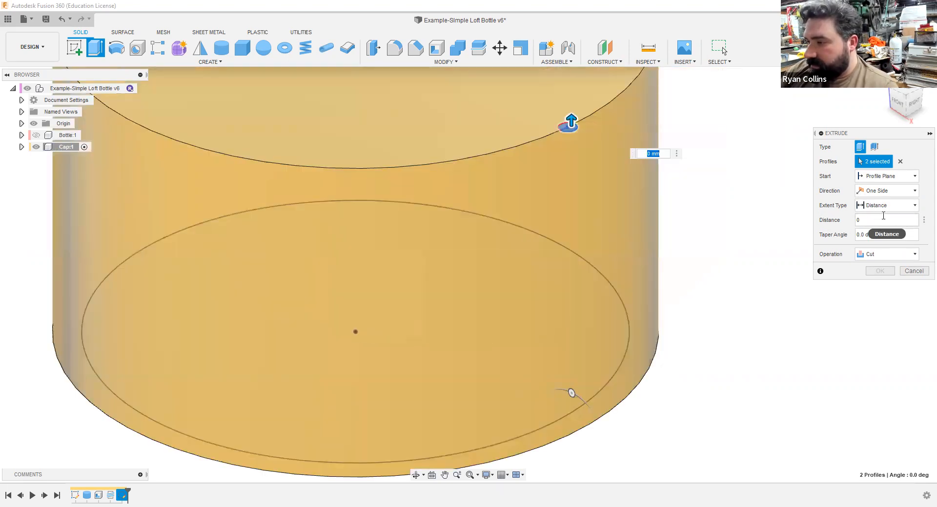
left_click(884, 209)
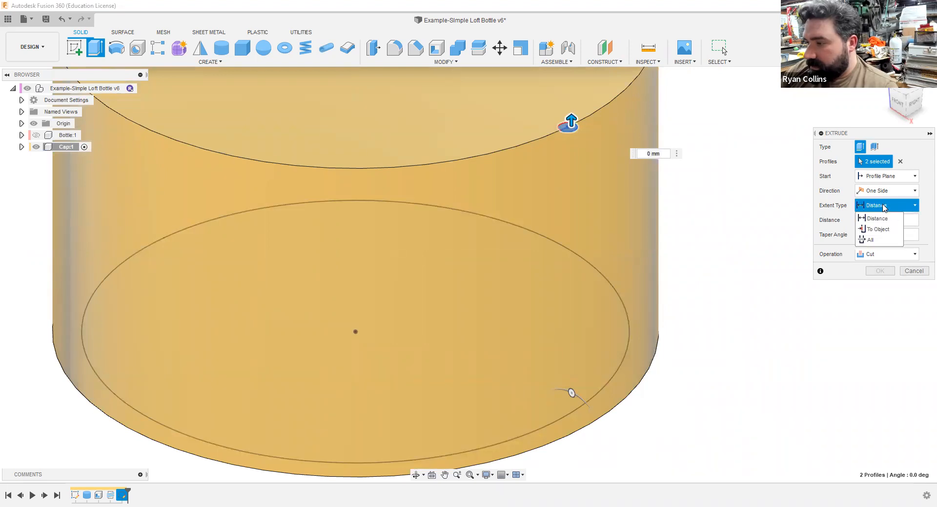
left_click(877, 219)
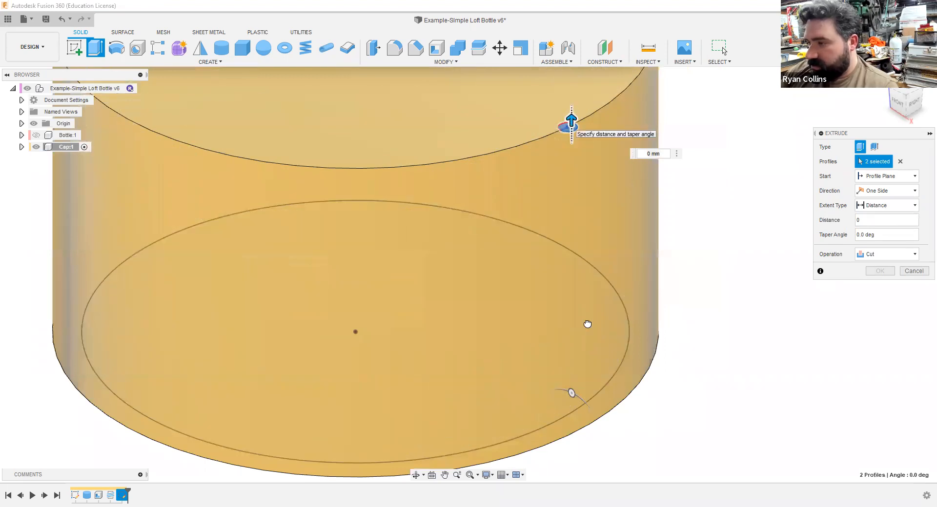
Step: Cut the circle profiles 16 mm down from the cap's top to form a vertical groove in the outer wall
left_click_drag(571, 121, 591, 403)
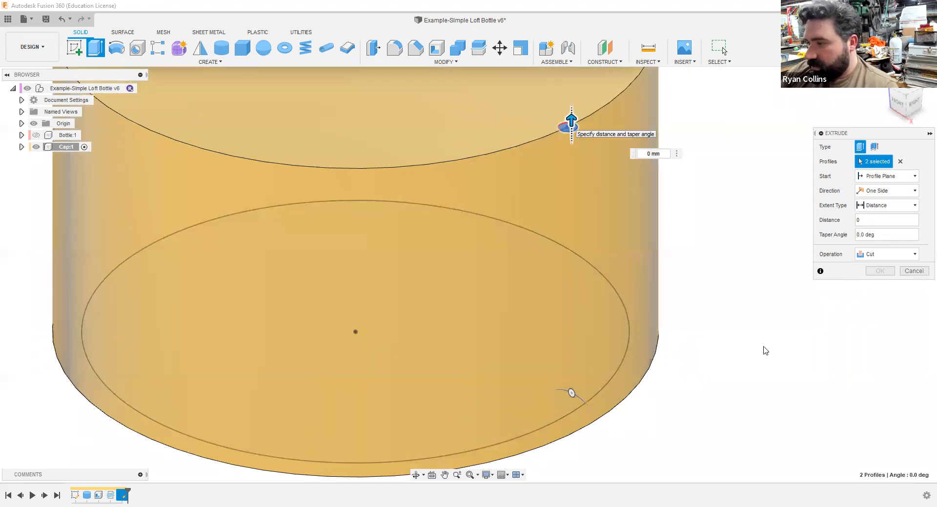
left_click(895, 209)
left_click(896, 208)
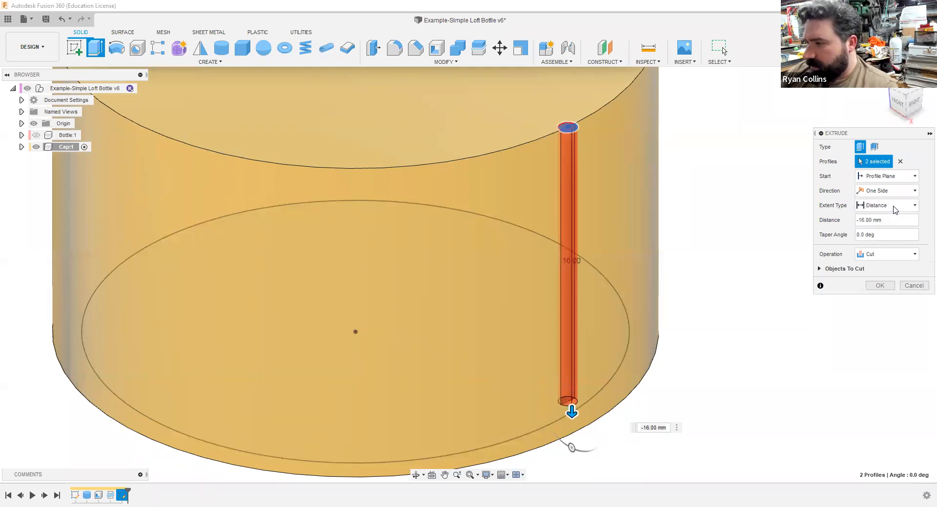
left_click(900, 178)
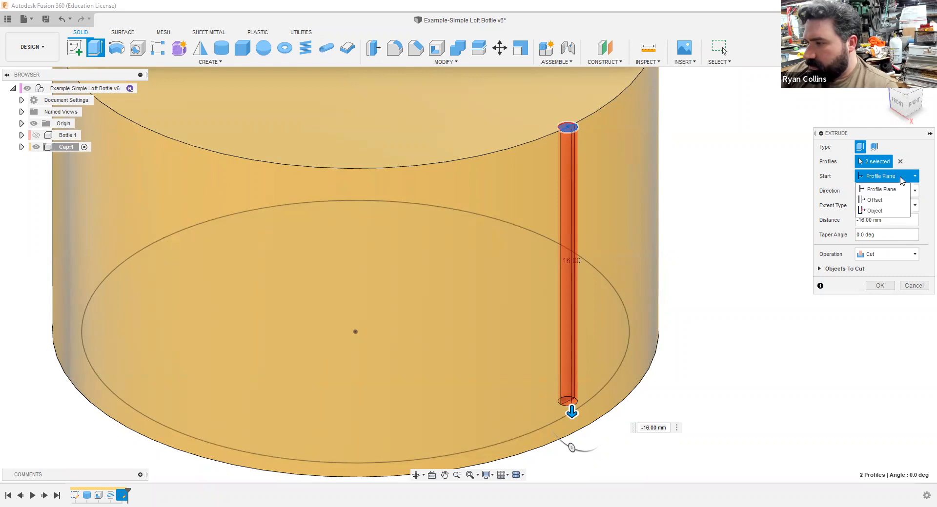
left_click(900, 178)
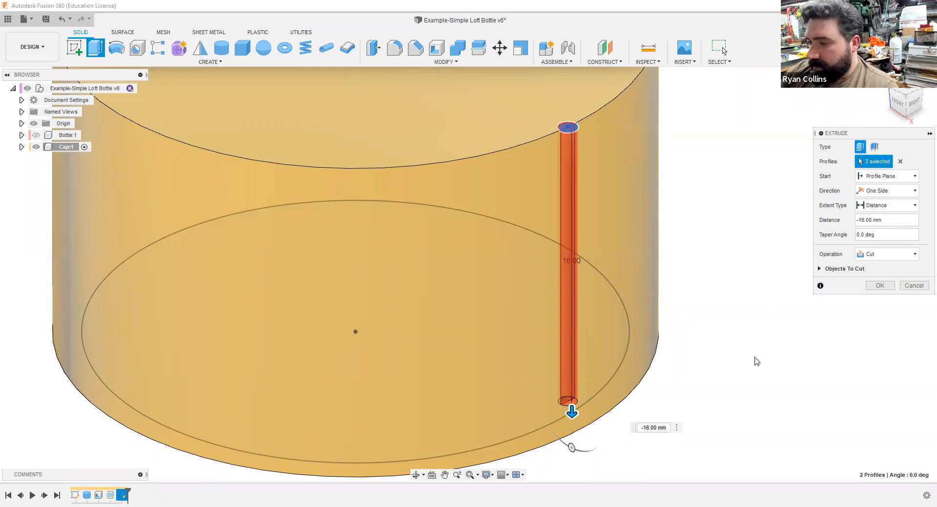
middle_click_drag(706, 470, 694, 392)
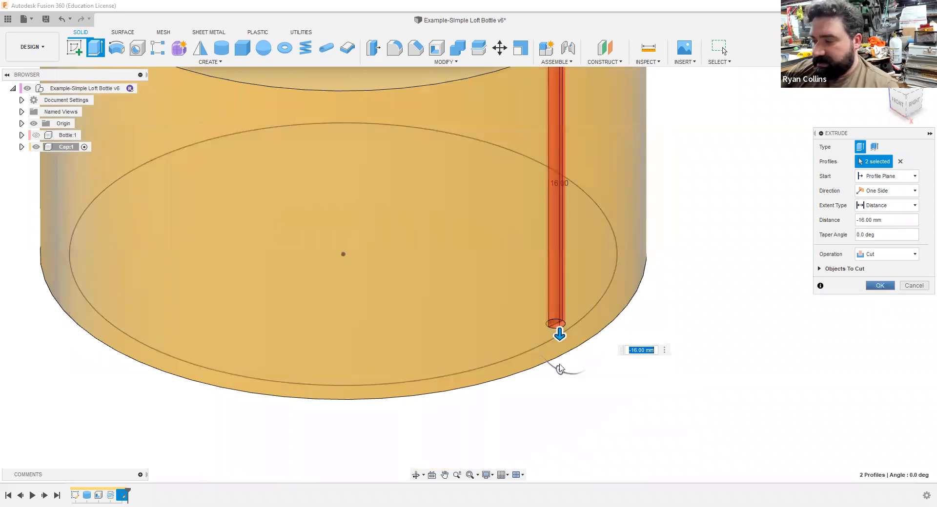
left_click(879, 286)
Step: Start a circular pattern of type Features with the vertical groove cut as the object
scroll(753, 257, "down", 3)
middle_click_drag(753, 257, 736, 295)
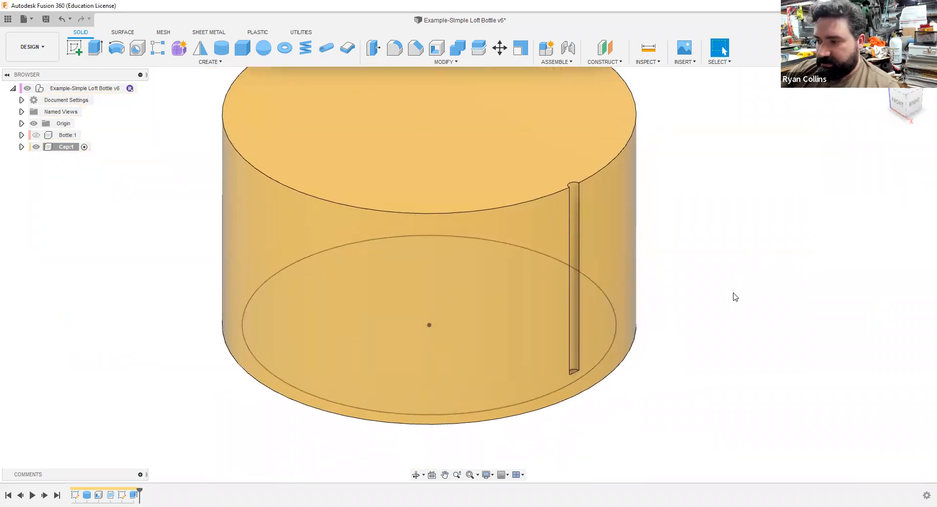
left_click(199, 64)
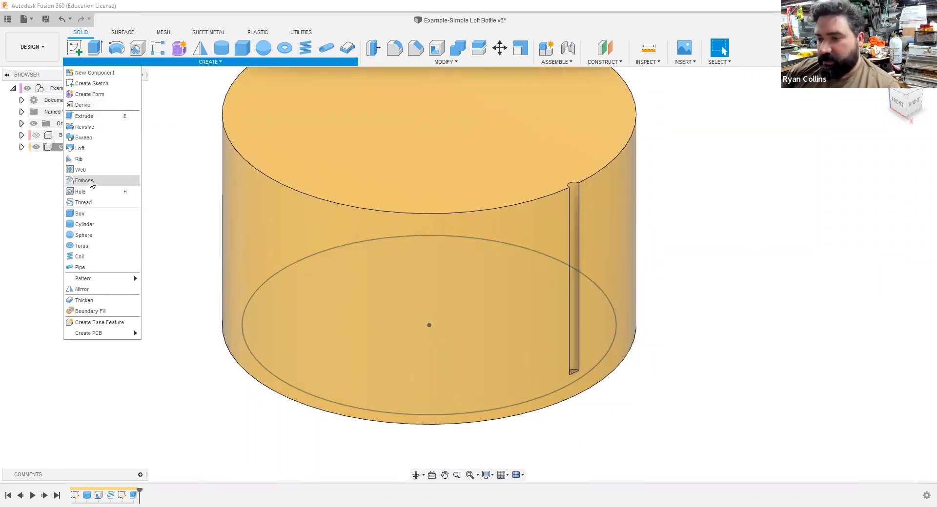
mouse_move(99, 282)
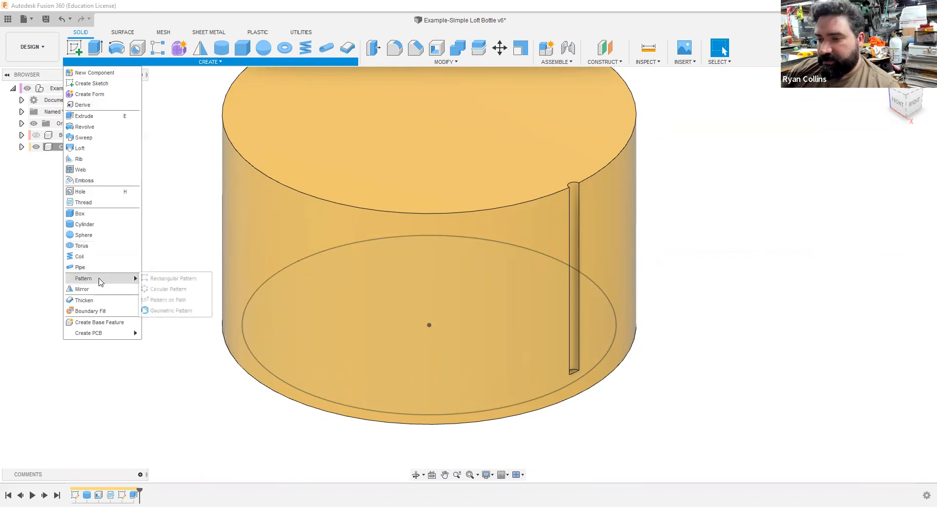
left_click(198, 290)
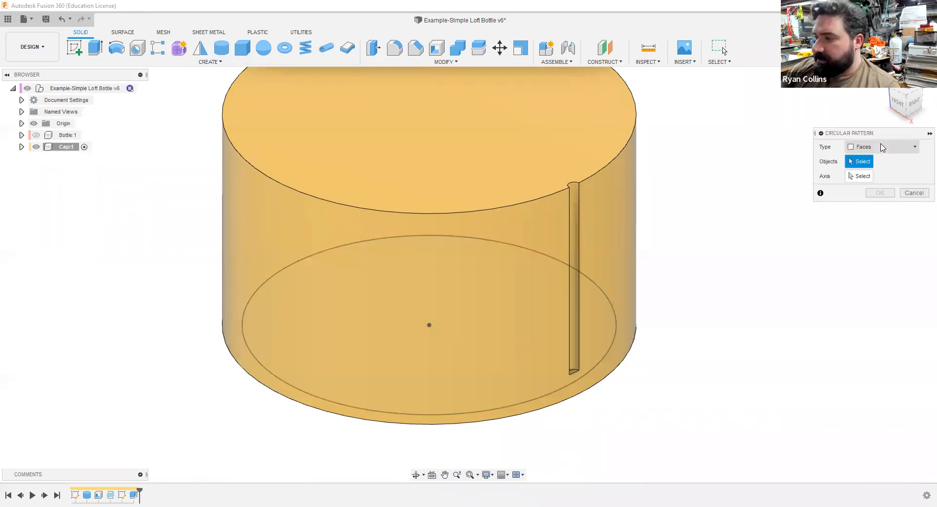
left_click(883, 147)
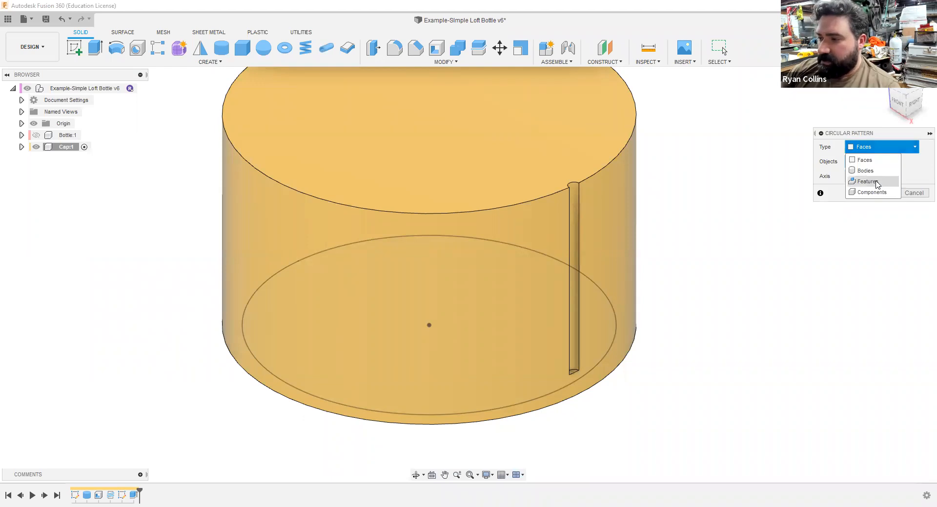
left_click(877, 183)
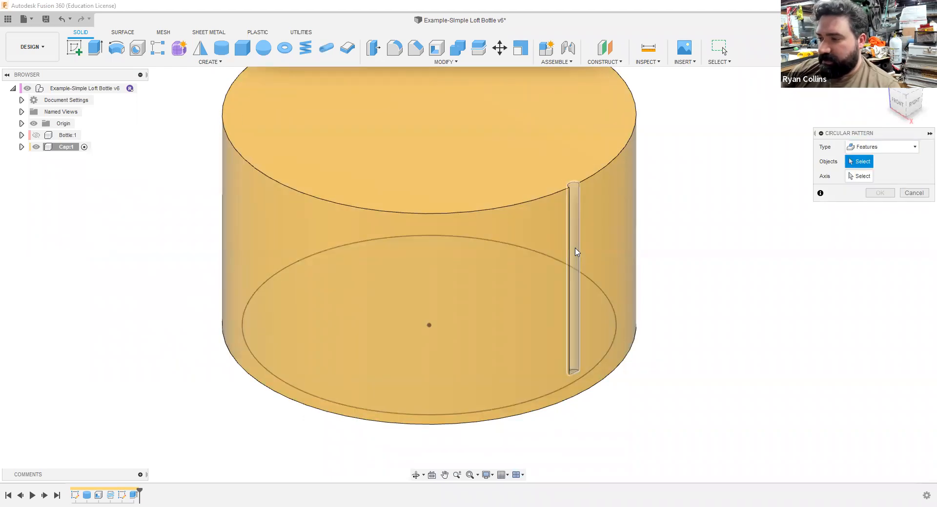
left_click(577, 368)
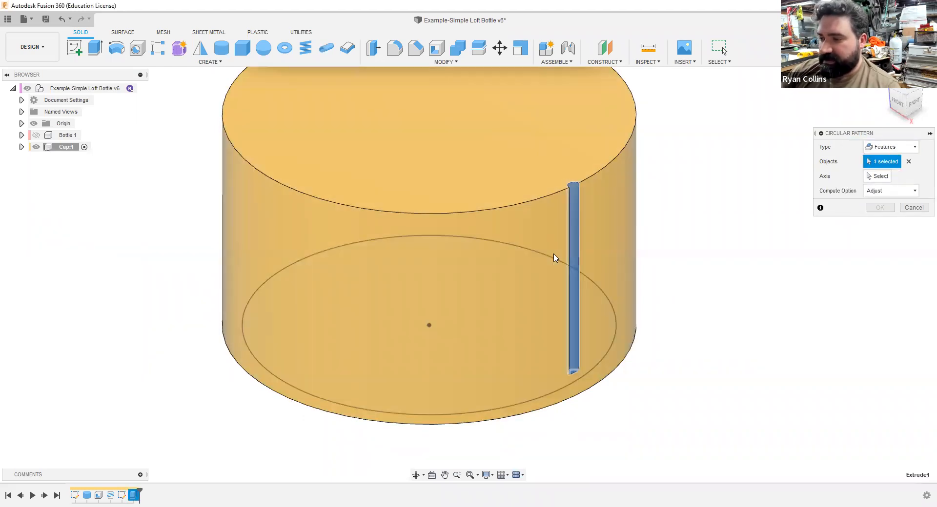
scroll(572, 264, "up", 5)
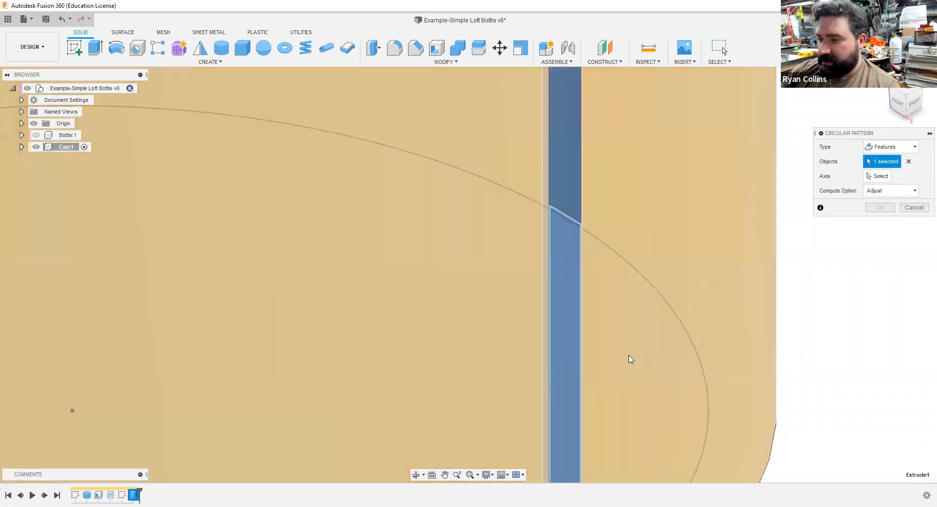
scroll(653, 373, "down", 3)
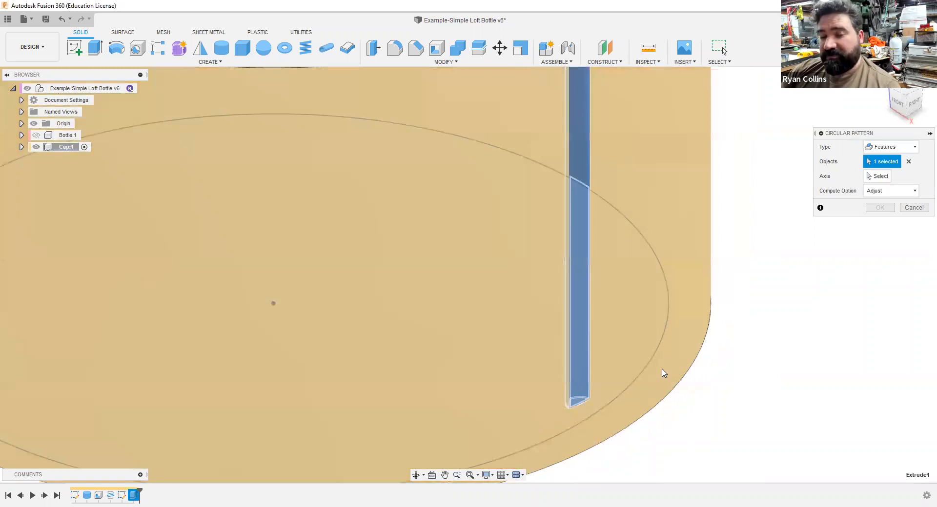
scroll(663, 373, "down", 3)
scroll(610, 379, "down", 3)
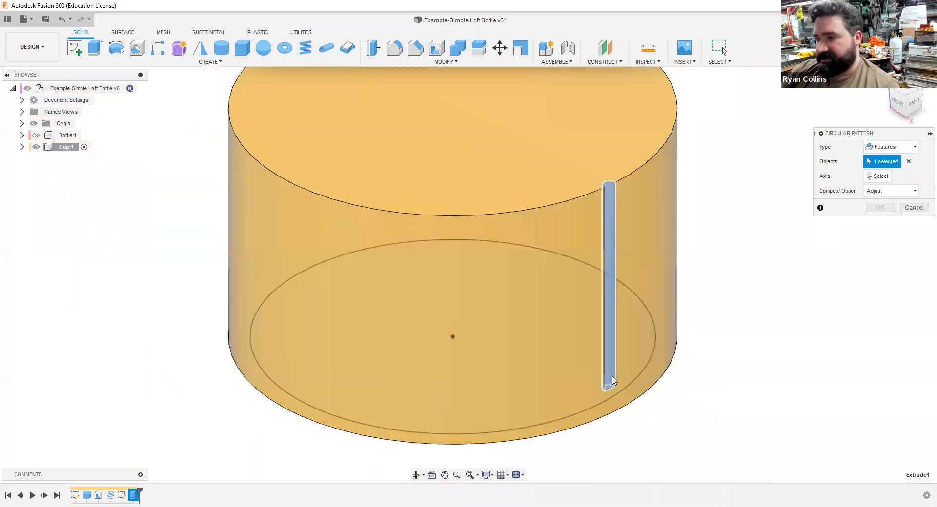
Step: Set the vertical origin axis as the rotation axis of the groove's circular pattern
left_click(877, 176)
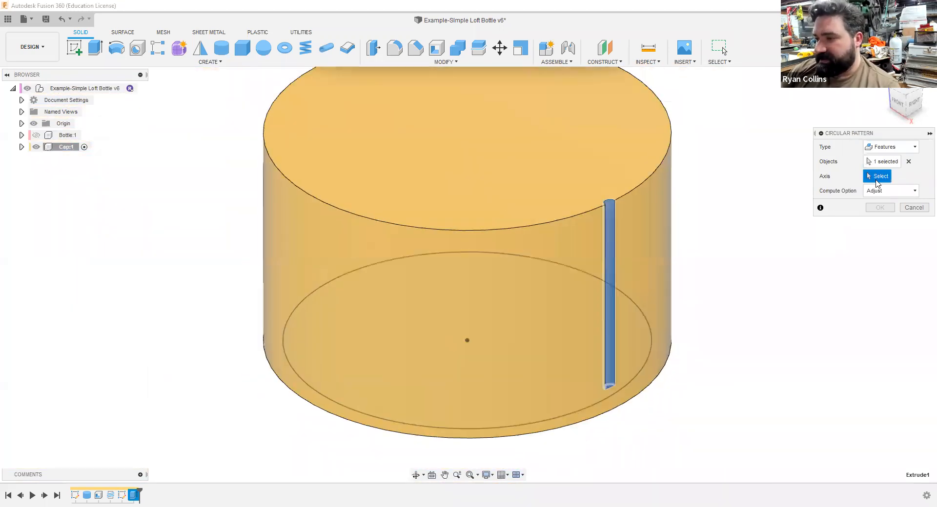
scroll(574, 339, "down", 2)
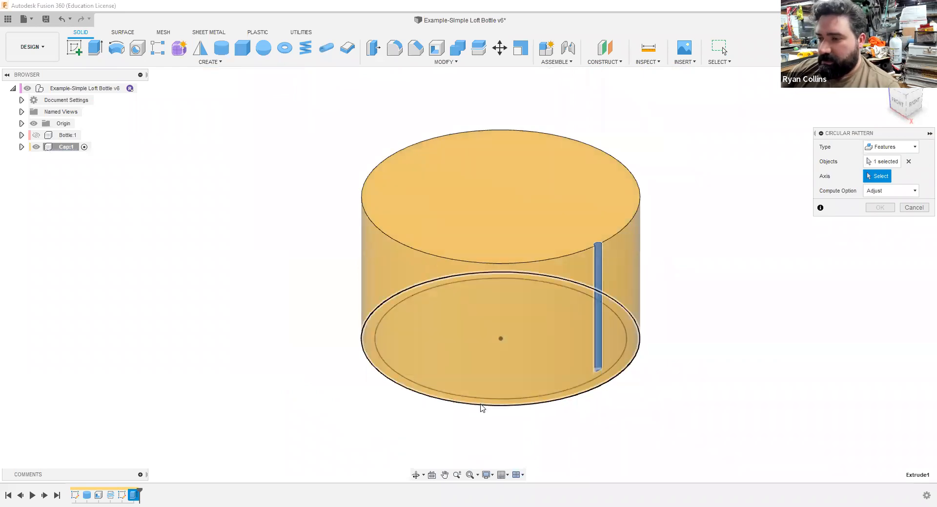
scroll(651, 404, "down", 2)
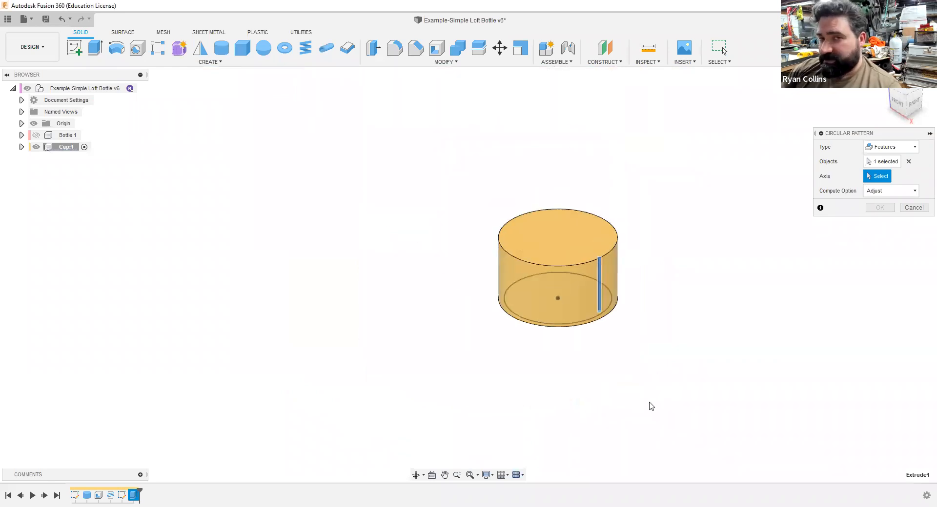
scroll(671, 429, "down", 1)
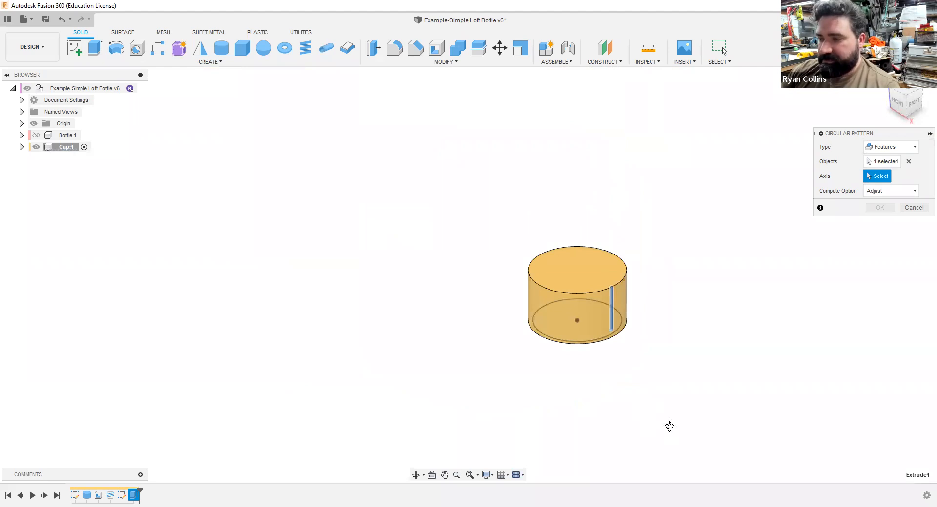
scroll(620, 274, "down", 5)
scroll(528, 307, "up", 5)
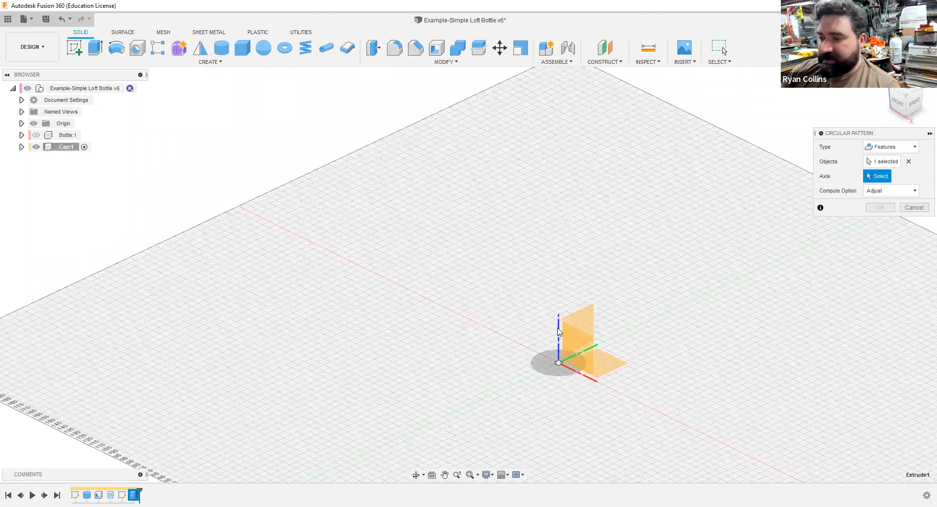
left_click(560, 311)
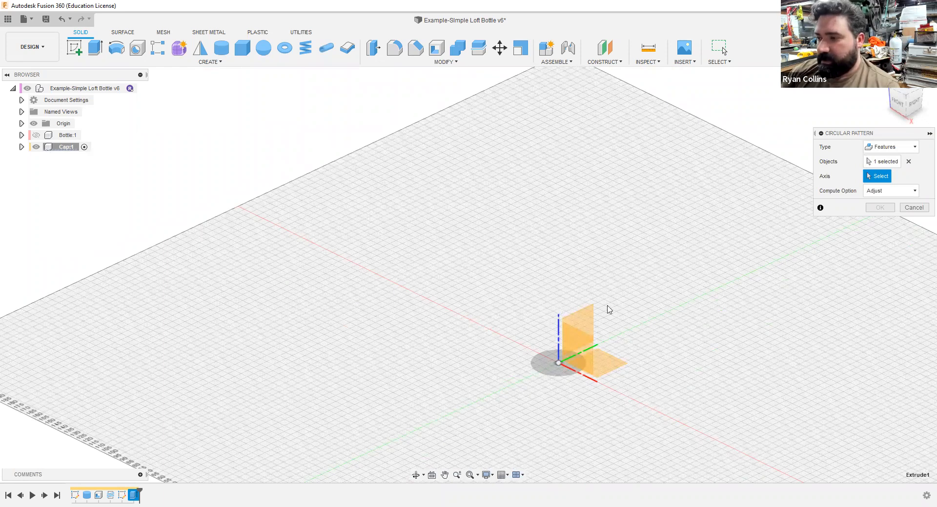
scroll(586, 300, "down", 5)
scroll(580, 270, "up", 5)
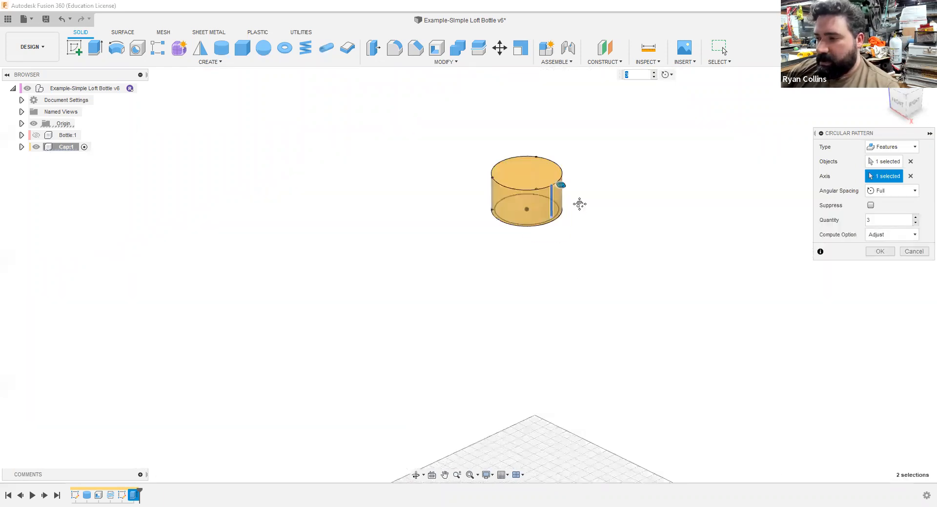
Step: Set the circular pattern's quantity to 65 and create the grip grooves around the cap's full circumference
scroll(558, 195, "up", 6)
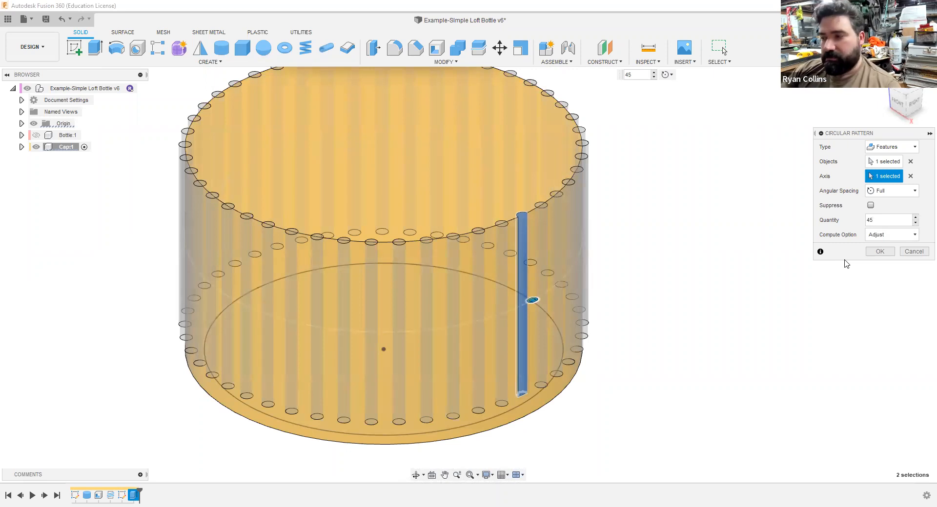
left_click_drag(894, 220, 823, 225)
type("60")
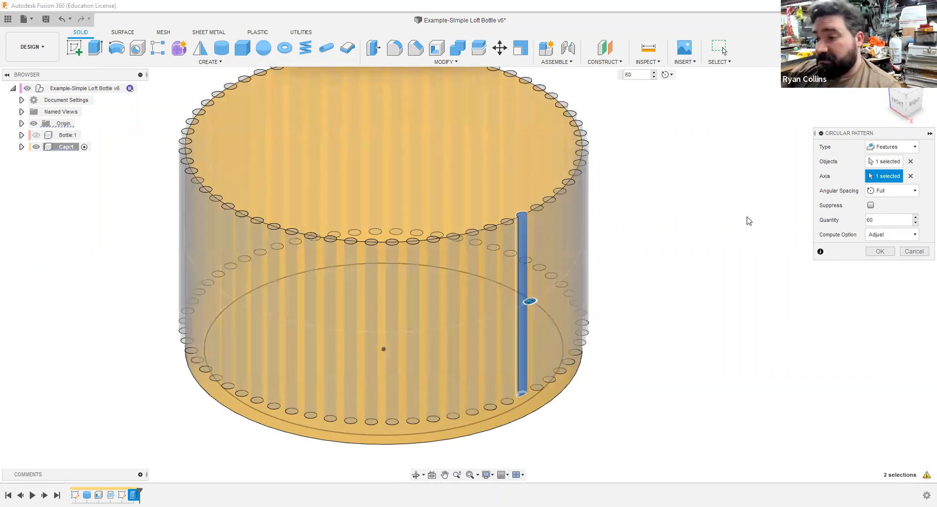
key("BackSpace")
type("5")
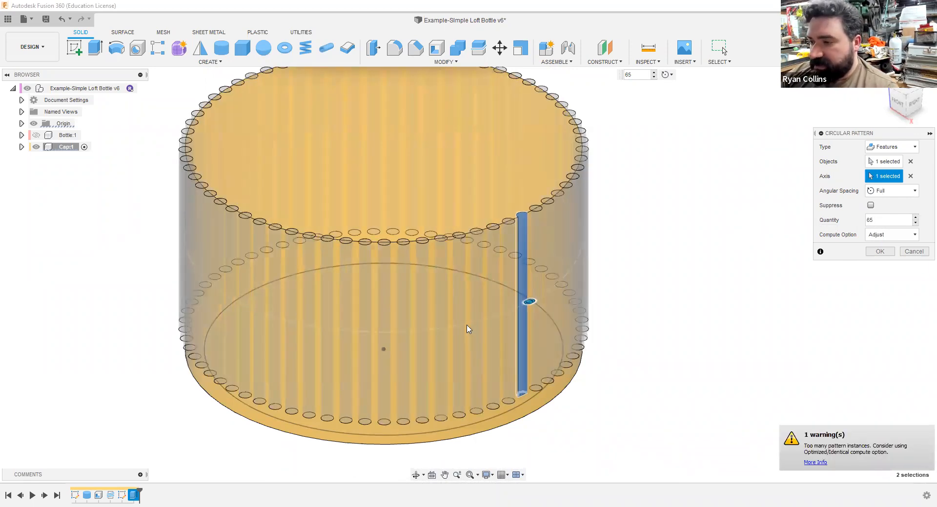
scroll(468, 330, "up", 3)
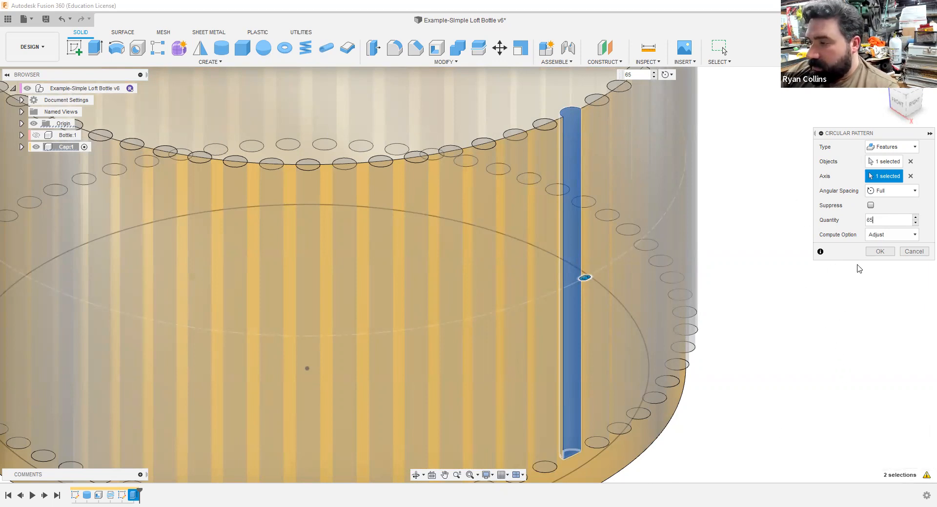
left_click(880, 251)
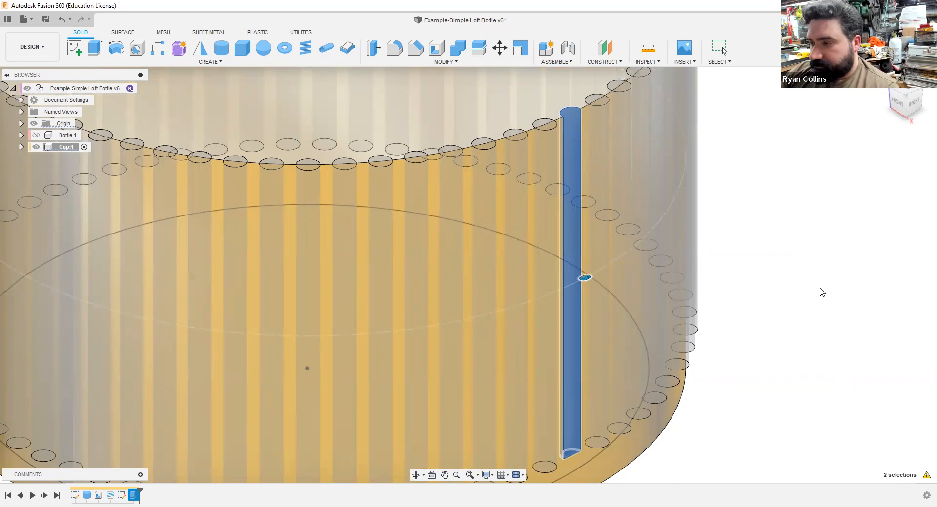
scroll(799, 351, "down", 5)
scroll(802, 378, "up", 3)
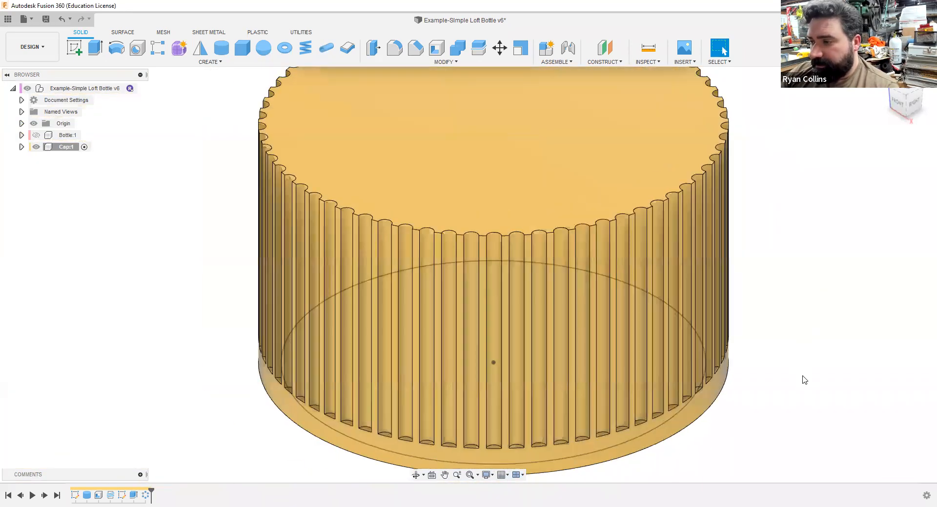
scroll(805, 382, "up", 2)
scroll(816, 379, "down", 5)
middle_click_drag(841, 356, 726, 291)
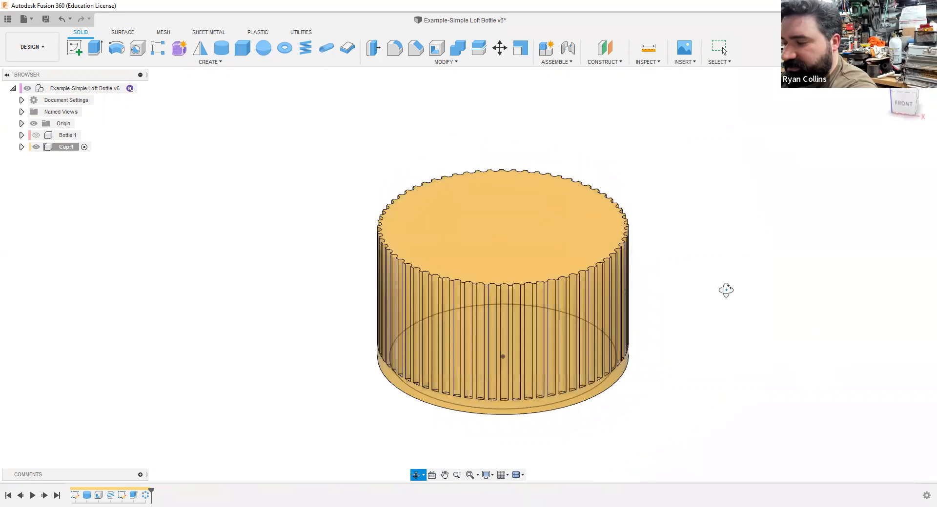
Step: Save a new version of the design with the description "Cap Features Added"
key("ctrl+s")
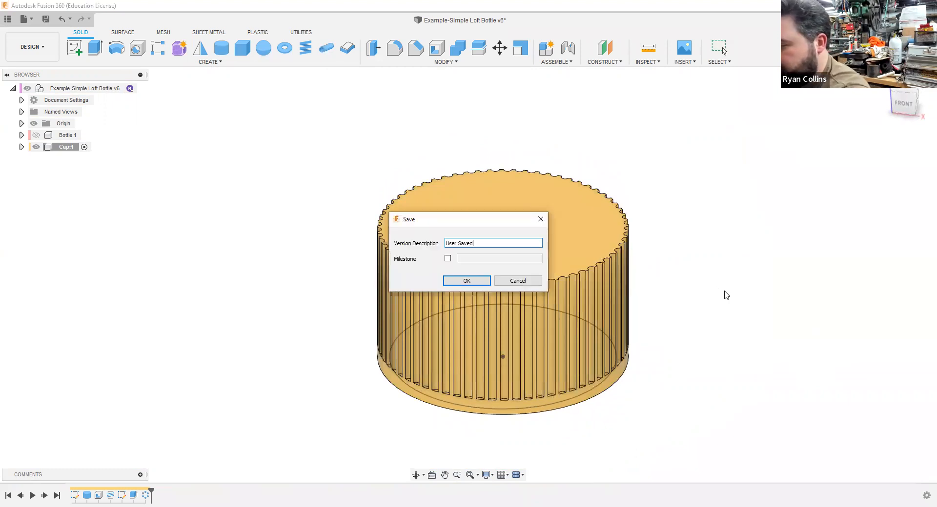
key("BackSpace")
key("BackSpace")
key("BackSpace")
key("BackSpace")
key("BackSpace")
key("BackSpace")
key("BackSpace")
key("BackSpace")
key("BackSpace")
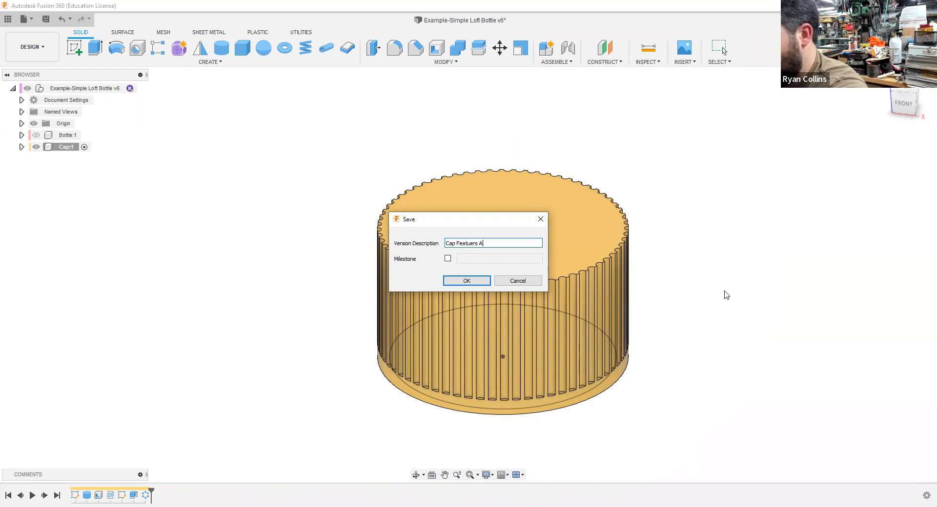
key("BackSpace")
key("BackSpace")
key("BackSpace")
key("BackSpace")
key("BackSpace")
key("BackSpace")
key("BackSpace")
key("BackSpace")
key("BackSpace")
key("BackSpace")
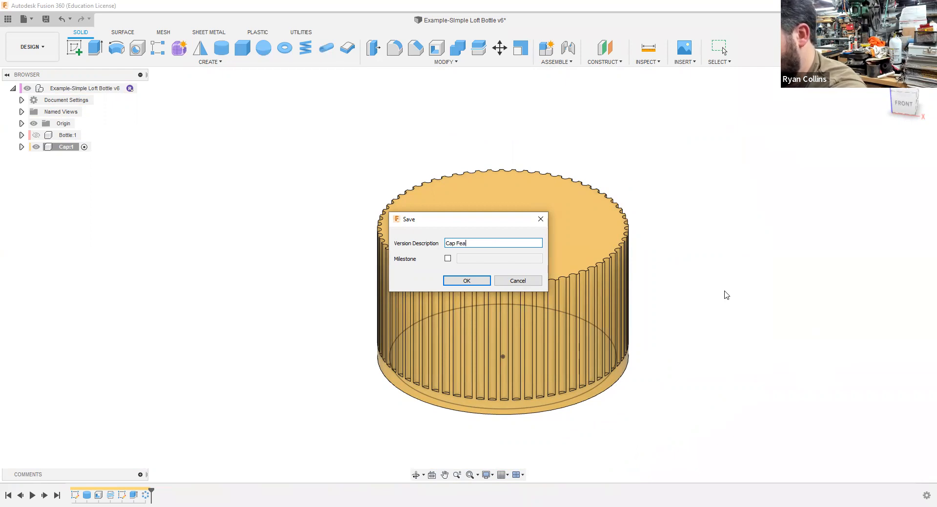
type("atures Added")
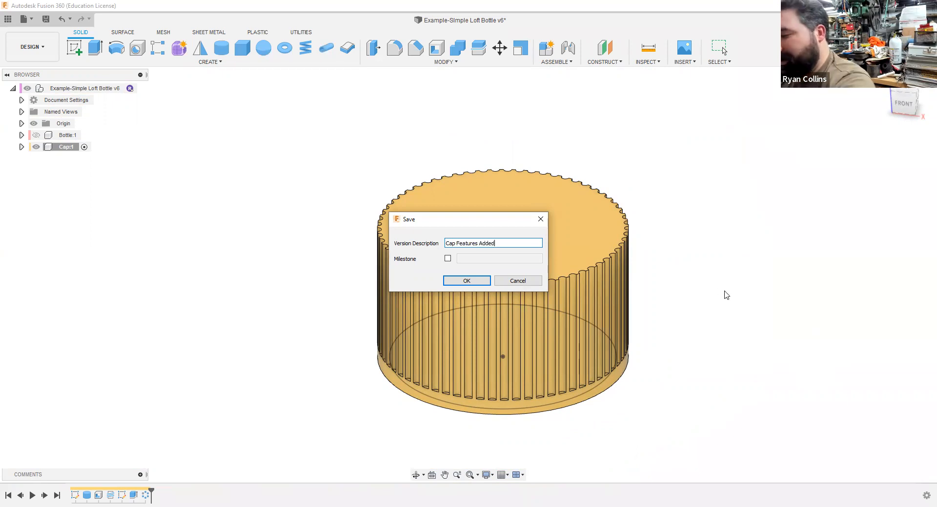
key("Return")
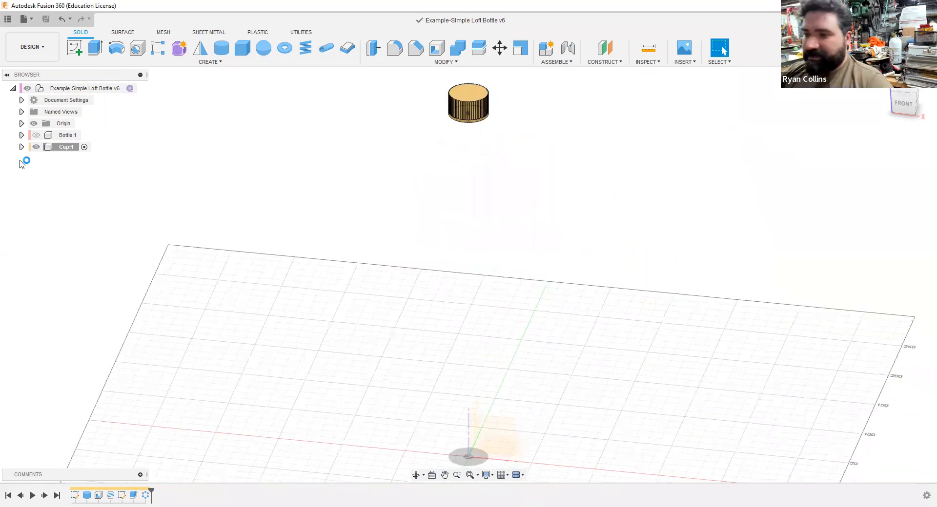
Step: Show the bottle again and move the cap component 67 mm upward along Z with Capture Position enabled
left_click(36, 135)
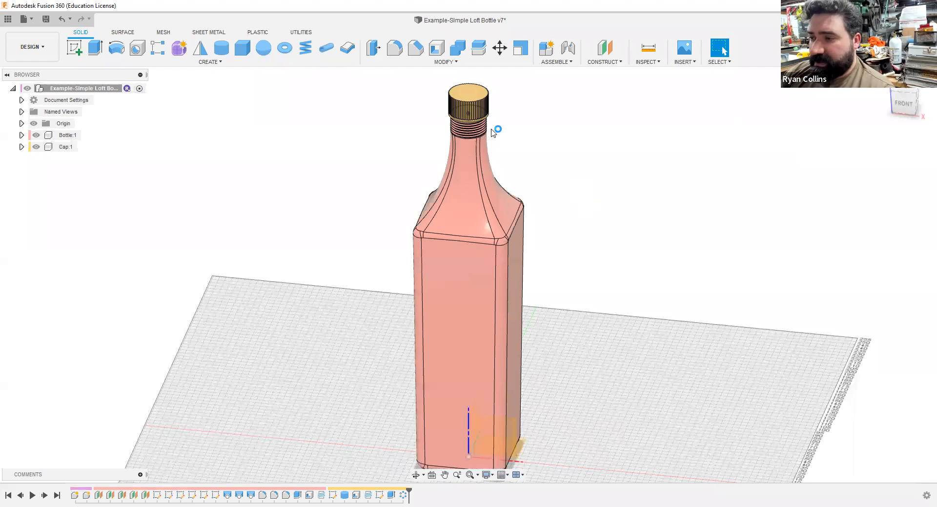
left_click(63, 148)
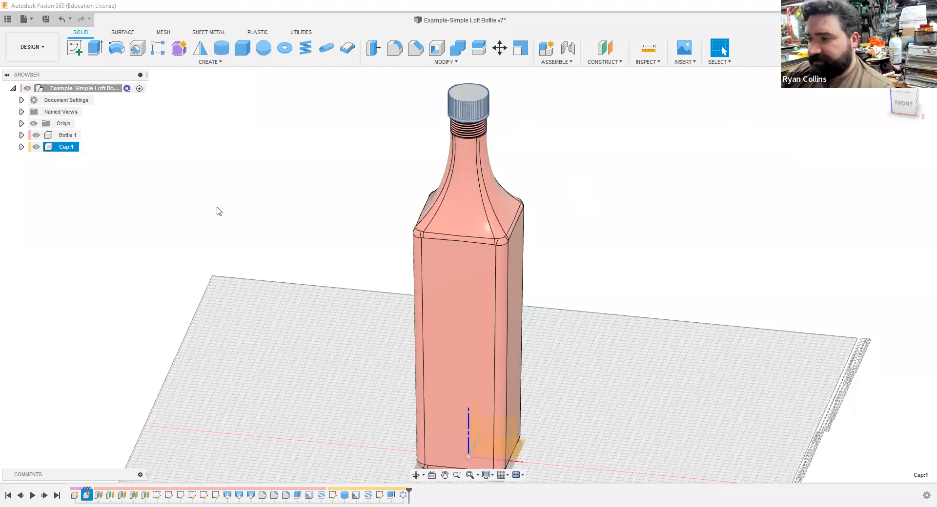
left_click(500, 54)
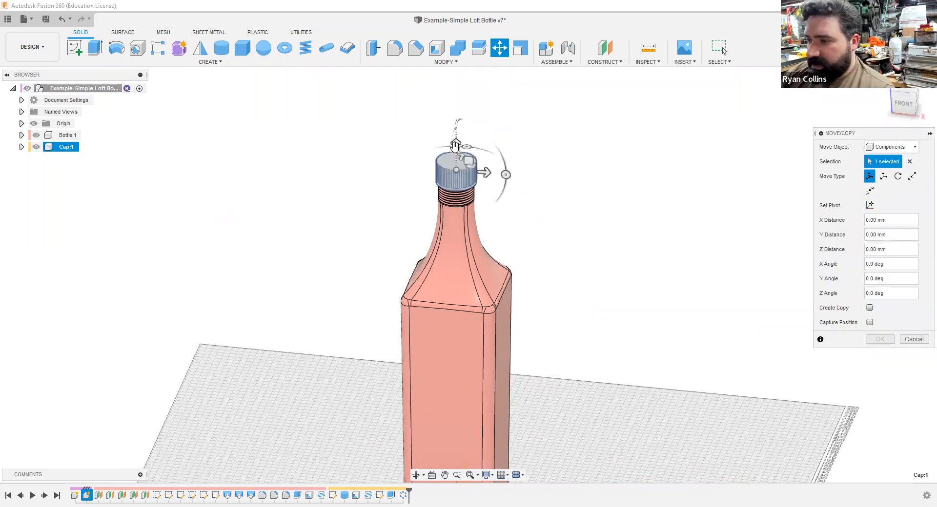
left_click_drag(455, 145, 456, 78)
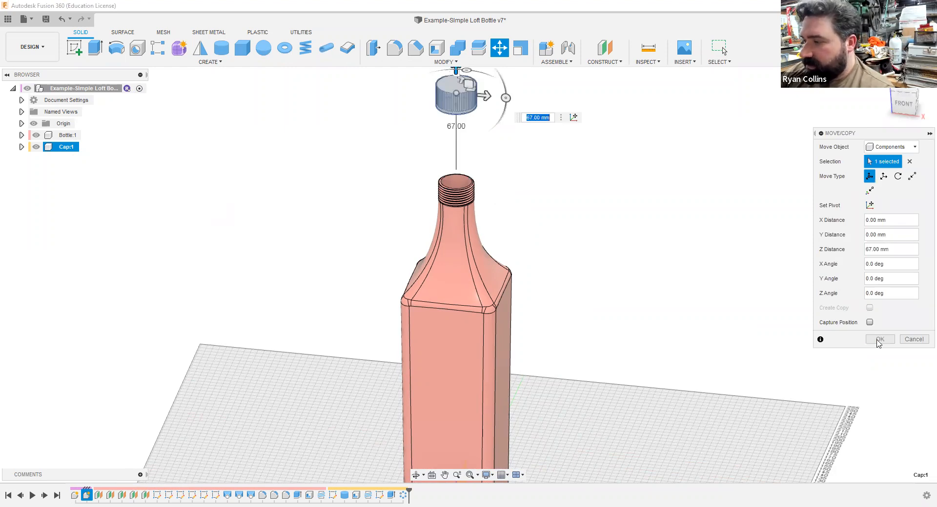
left_click(869, 322)
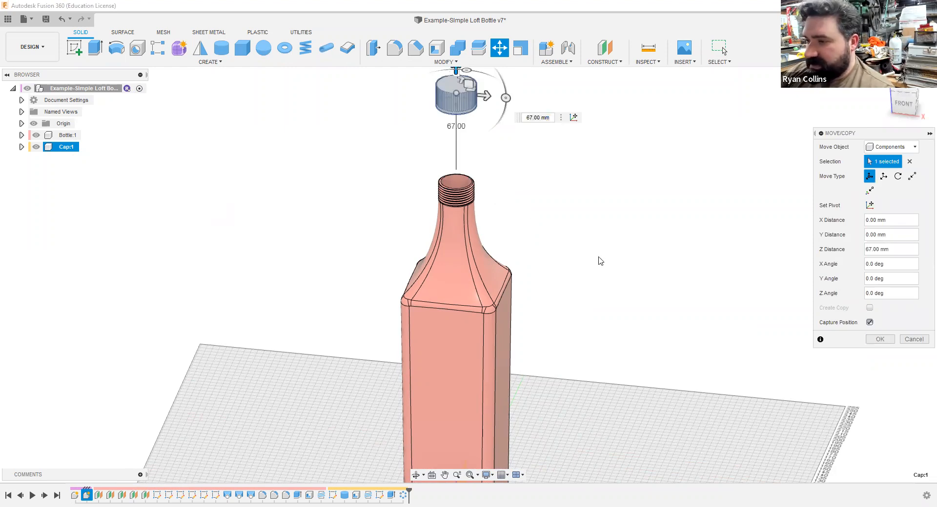
left_click(879, 339)
Step: Start a joint and place its first origin at the centre of the cap's inner top face
middle_click_drag(562, 201, 556, 253)
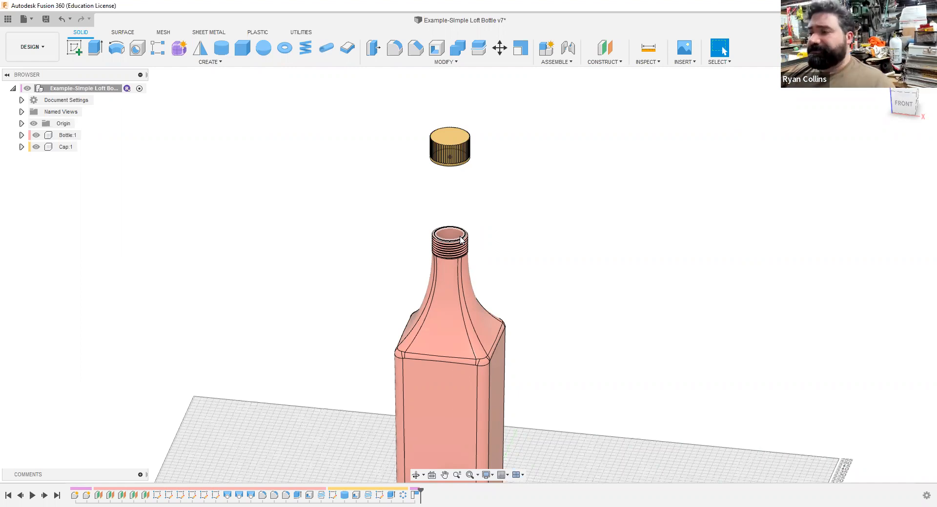
left_click(577, 57)
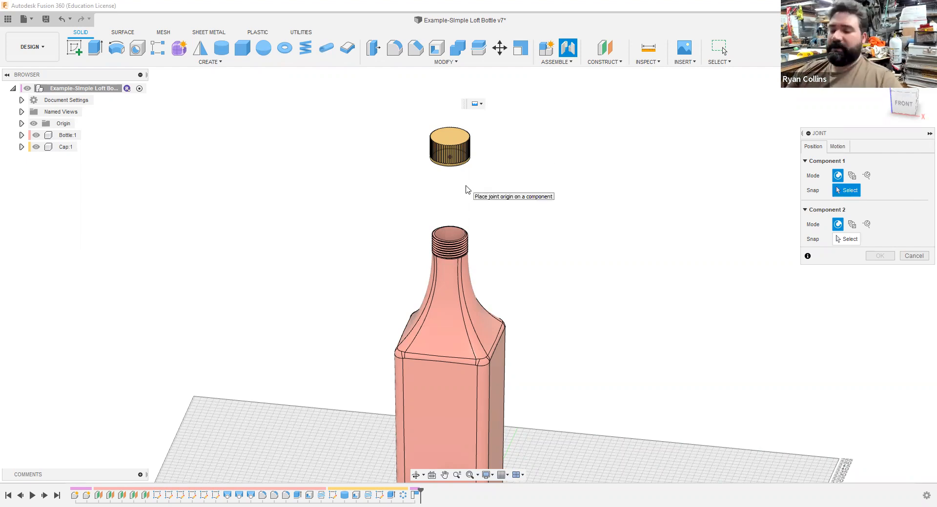
middle_click_drag(542, 195, 478, 174, "shift")
scroll(478, 174, "up", 3)
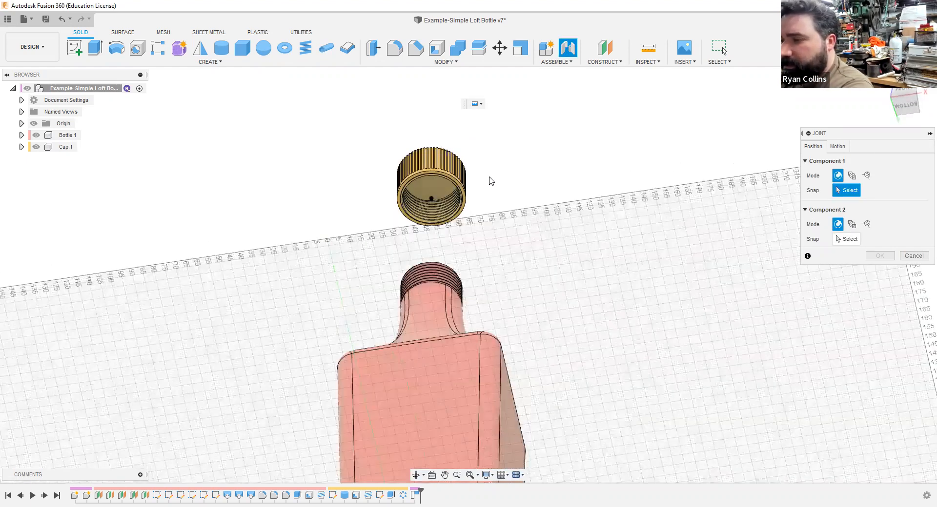
scroll(493, 181, "up", 5)
middle_click_drag(409, 209, 365, 233, "shift")
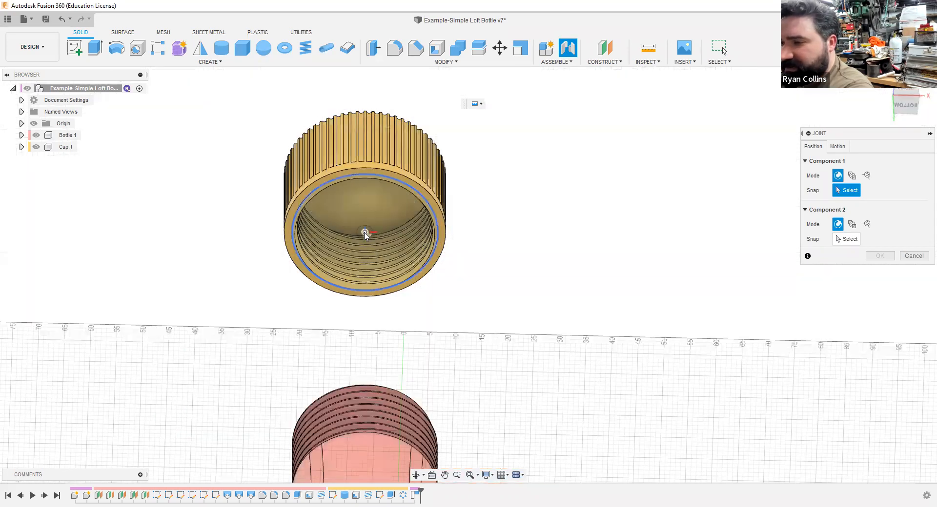
left_click(22, 146)
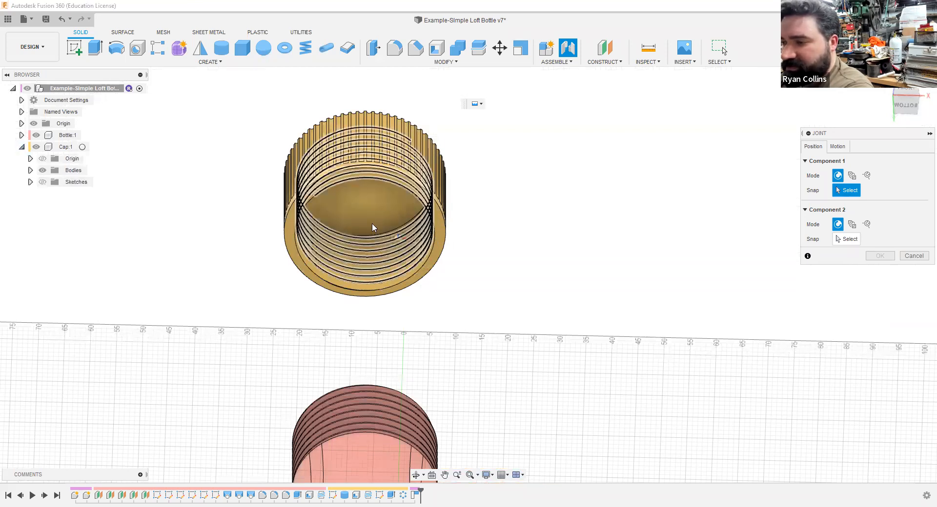
middle_click_drag(527, 286, 522, 247, "shift")
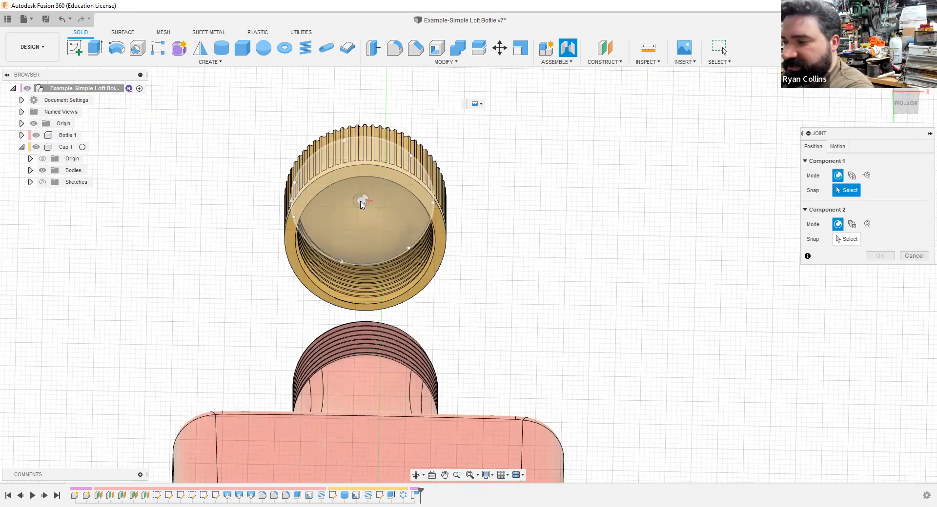
scroll(362, 204, "up", 5)
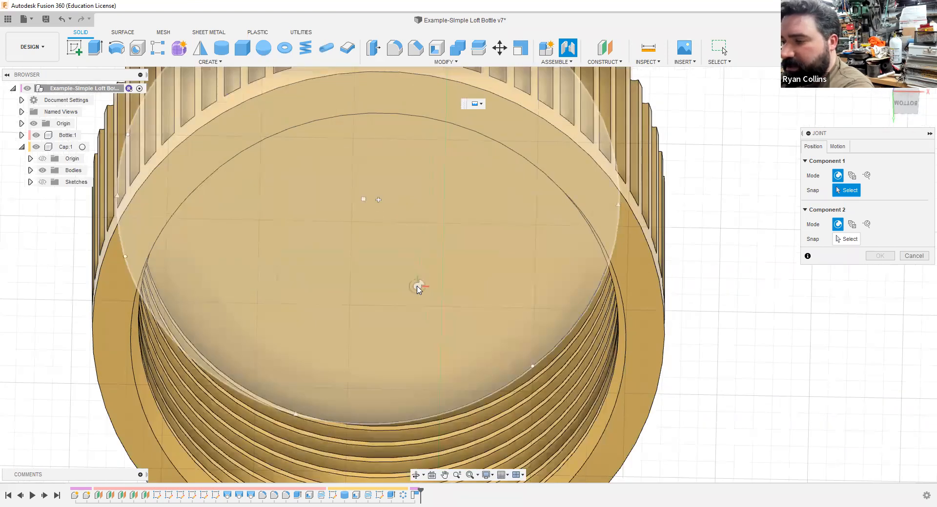
left_click(417, 288)
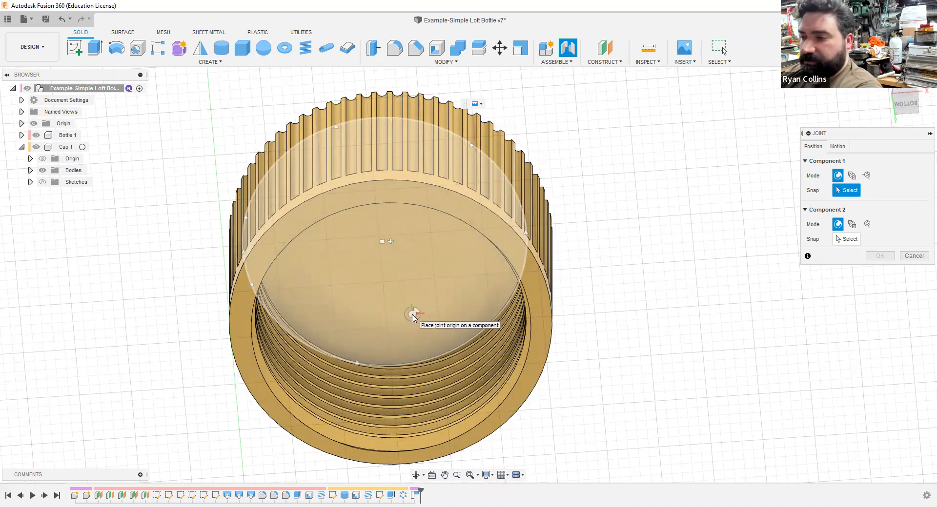
left_click(390, 248)
middle_click_drag(416, 328, 412, 280, "shift")
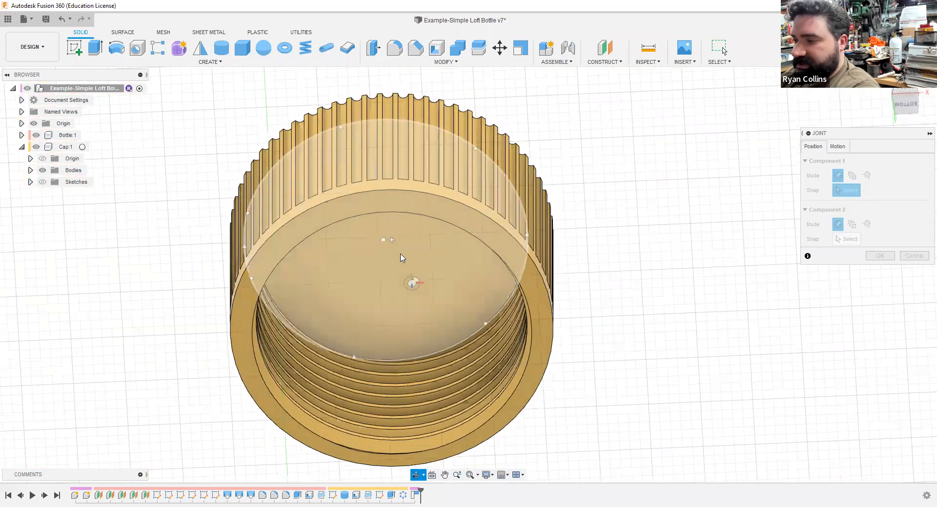
left_click(398, 248)
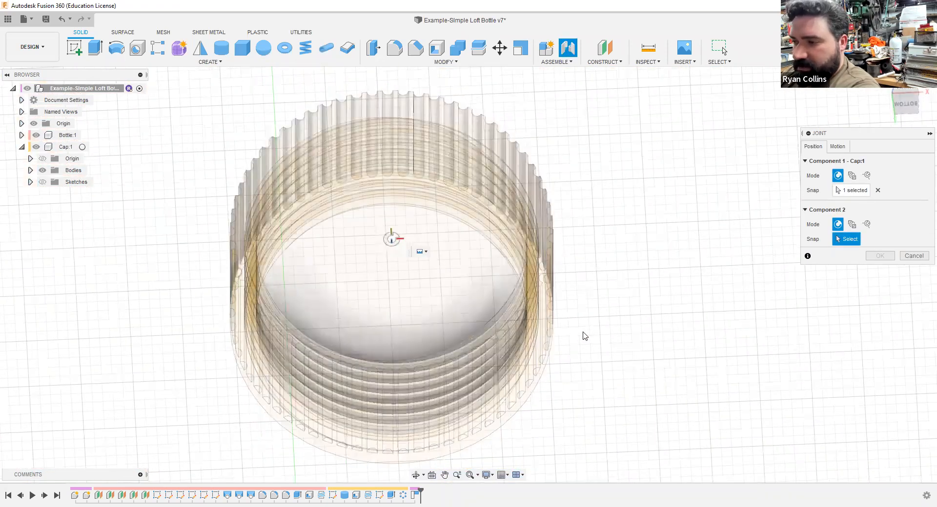
Step: Place the joint's second origin at the centre of the bottle neck's top rim
scroll(605, 337, "down", 4)
middle_click_drag(640, 269, 434, 246)
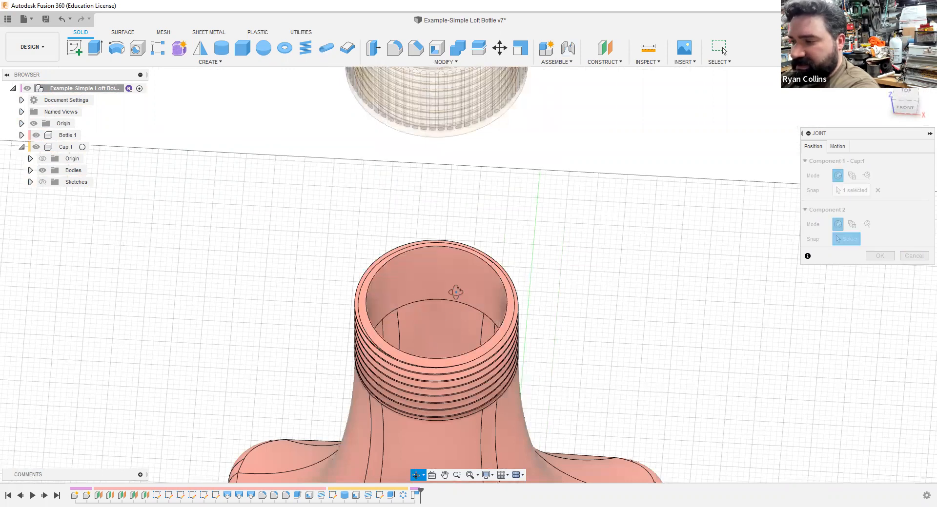
left_click(904, 105)
scroll(527, 294, "up", 10)
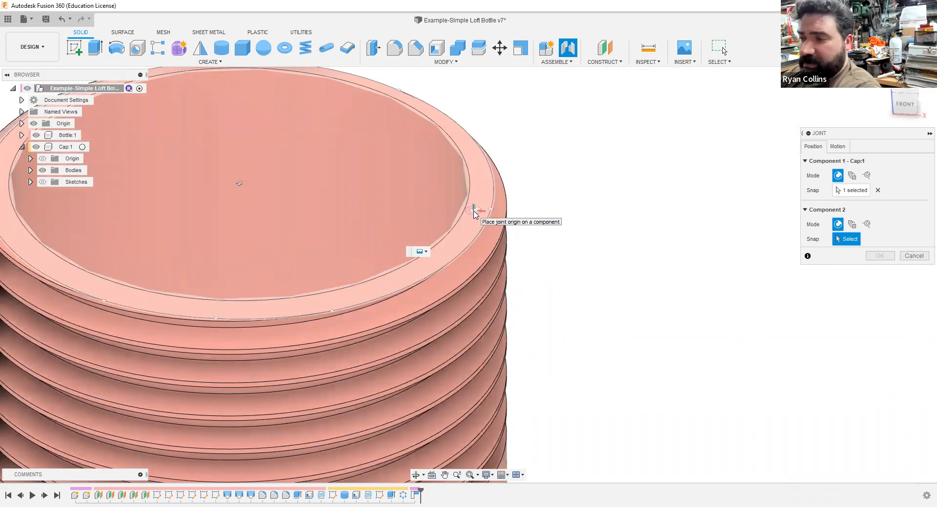
scroll(233, 183, "up", 5)
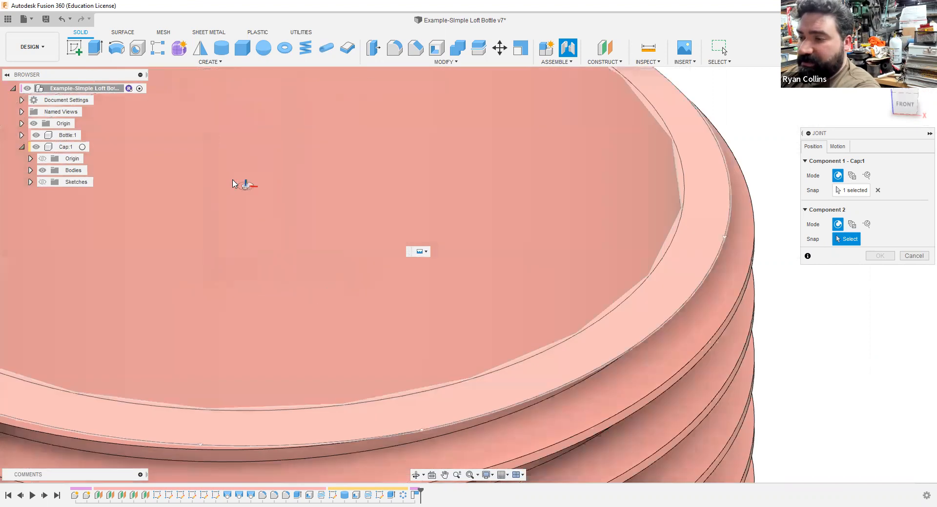
scroll(257, 203, "up", 3)
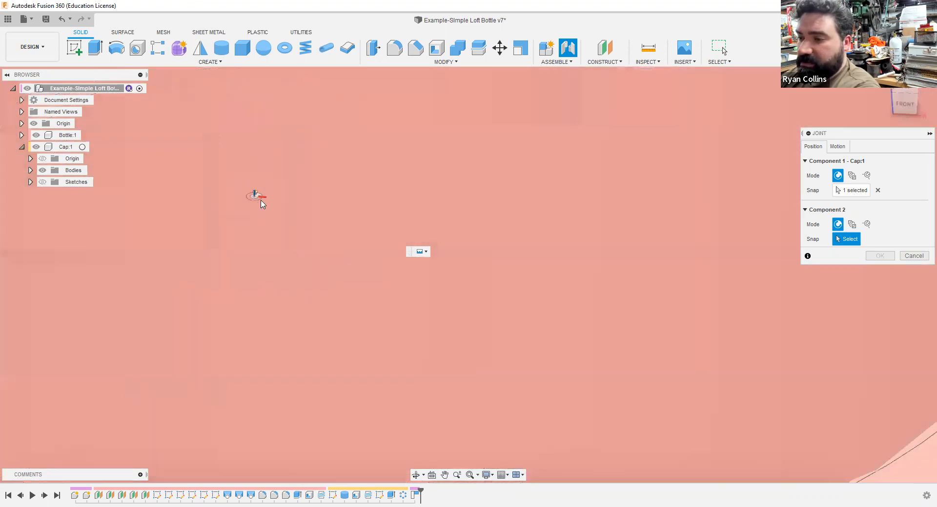
left_click(455, 311)
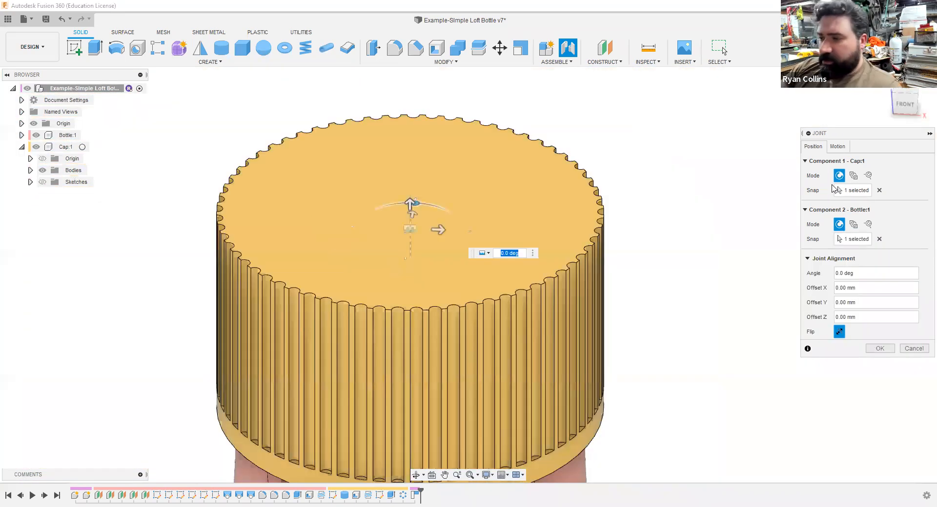
Step: Preview the rigid motion of the cap-to-bottle joint and change the motion type to Revolute
left_click(838, 146)
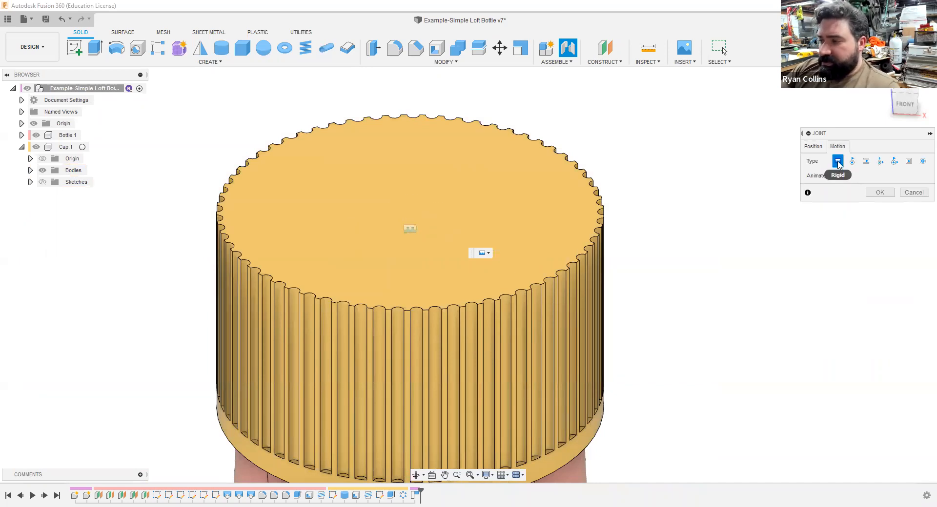
left_click(837, 175)
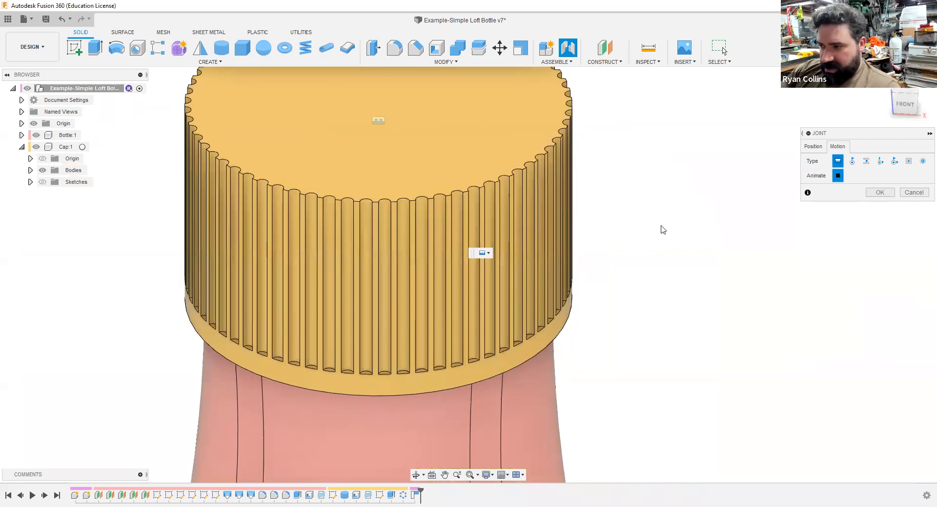
left_click(852, 161)
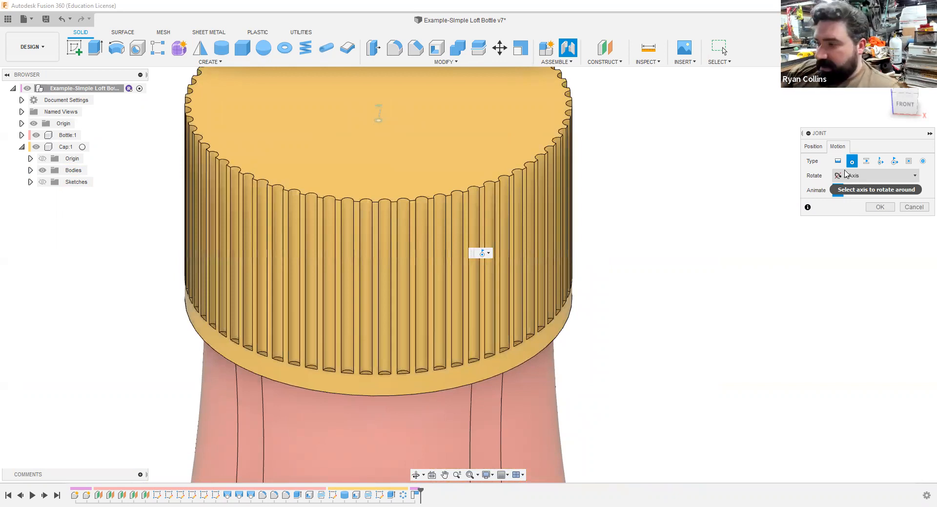
Step: Change the cap-to-bottle joint's motion type to Cylindrical along the Z axis and create the joint
left_click(879, 161)
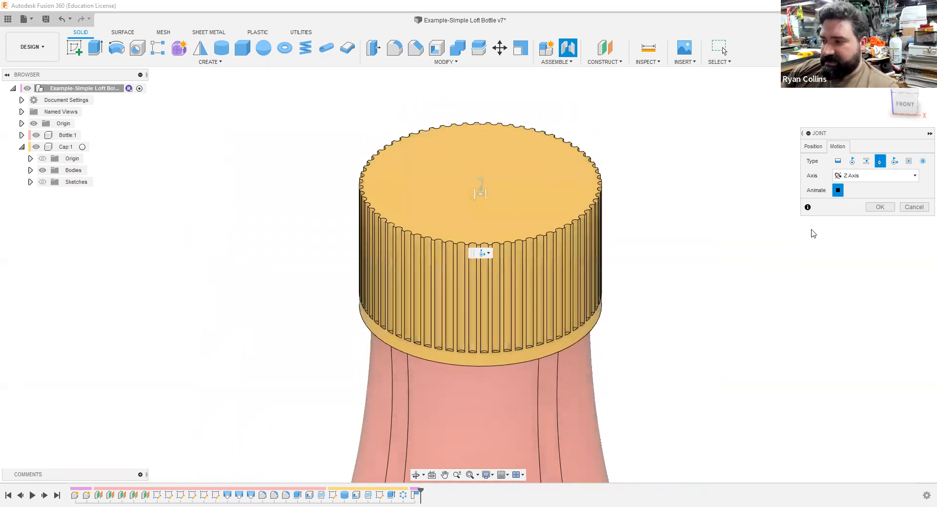
left_click(881, 208)
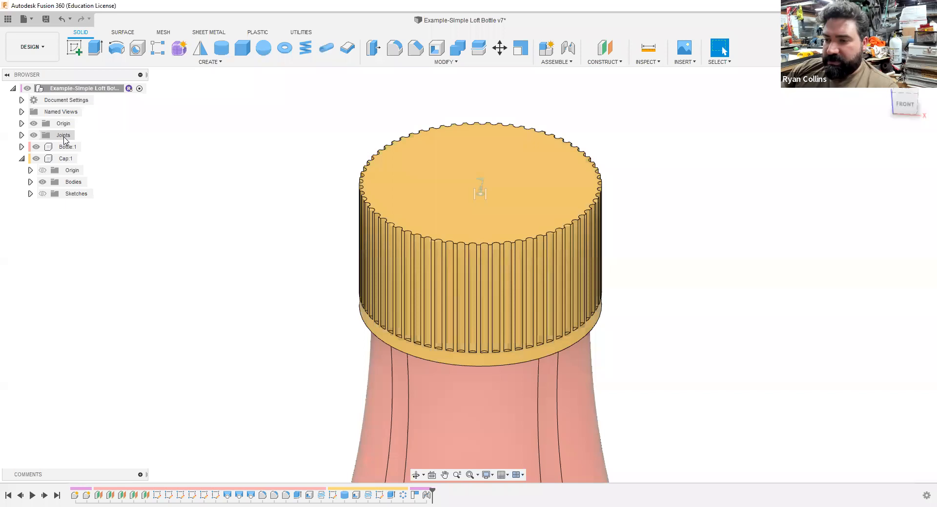
Step: Edit the cylindrical joint's limits, animating the rotation and switching the limited motion to Slide
left_click(22, 135)
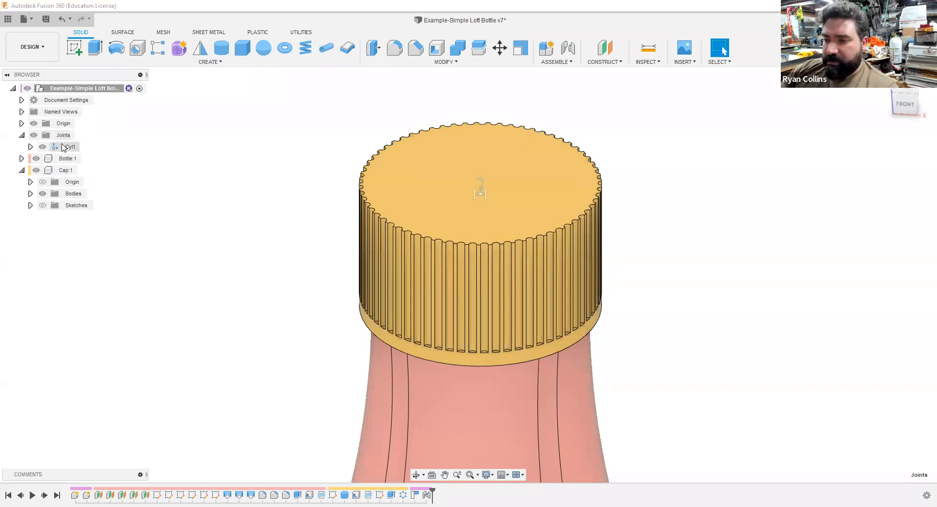
left_click(85, 148)
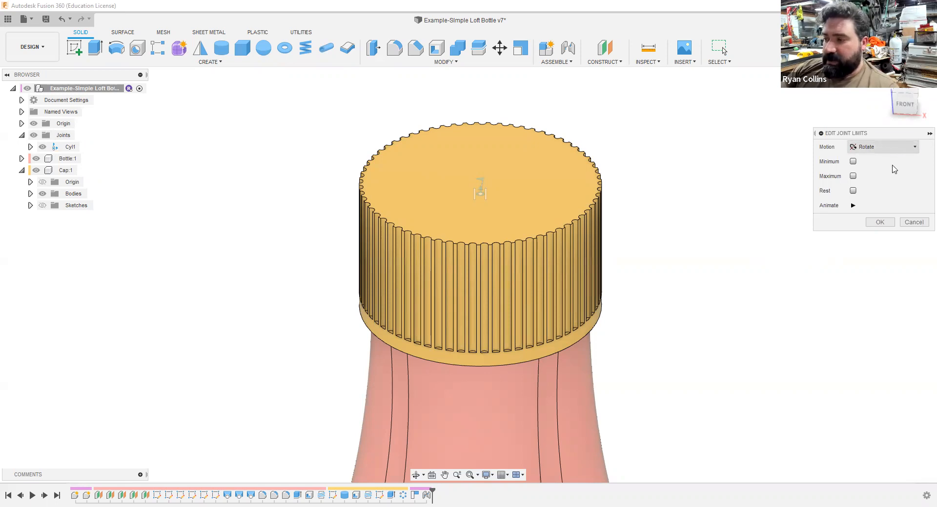
left_click(900, 147)
left_click(852, 205)
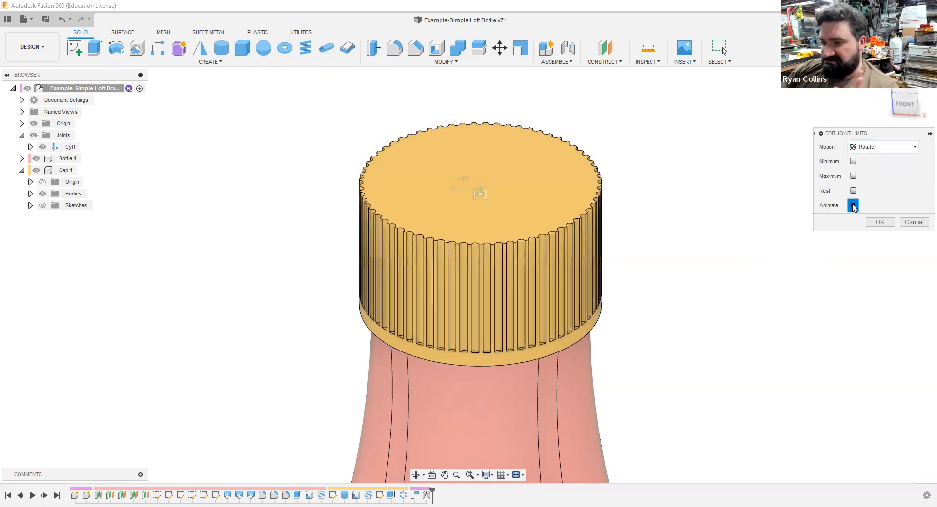
left_click(884, 147)
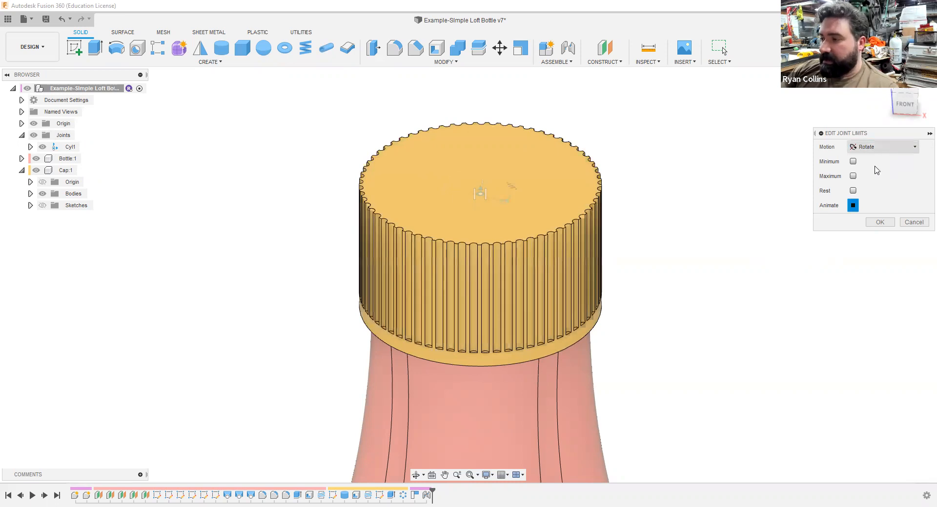
left_click(864, 170)
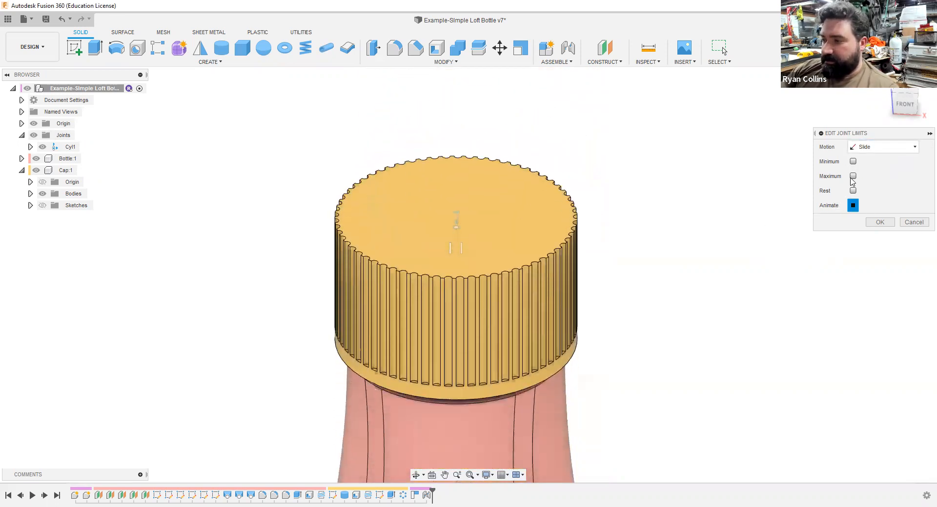
Step: Enable the slide limits with a minimum of 0 mm and a maximum of 15 mm
left_click(852, 162)
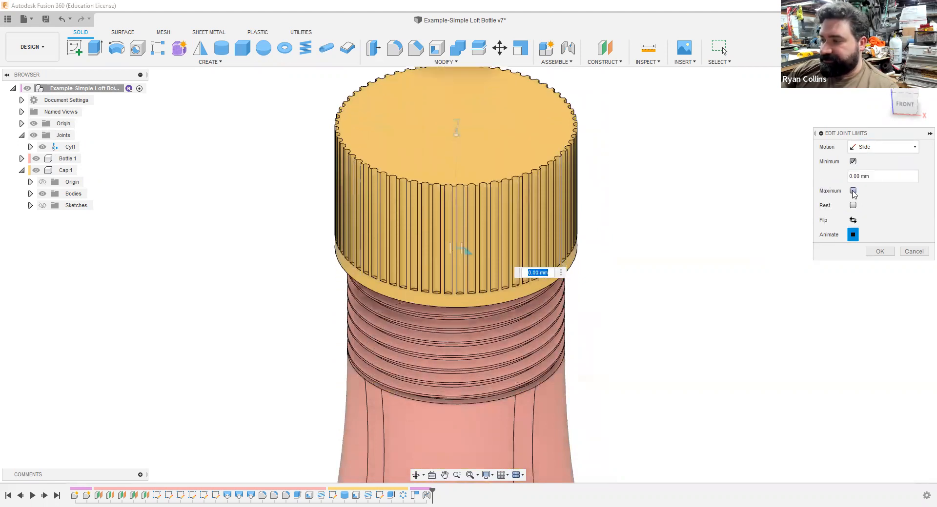
left_click(852, 191)
middle_click_drag(701, 301, 694, 251)
middle_click_drag(673, 280, 679, 267, "shift")
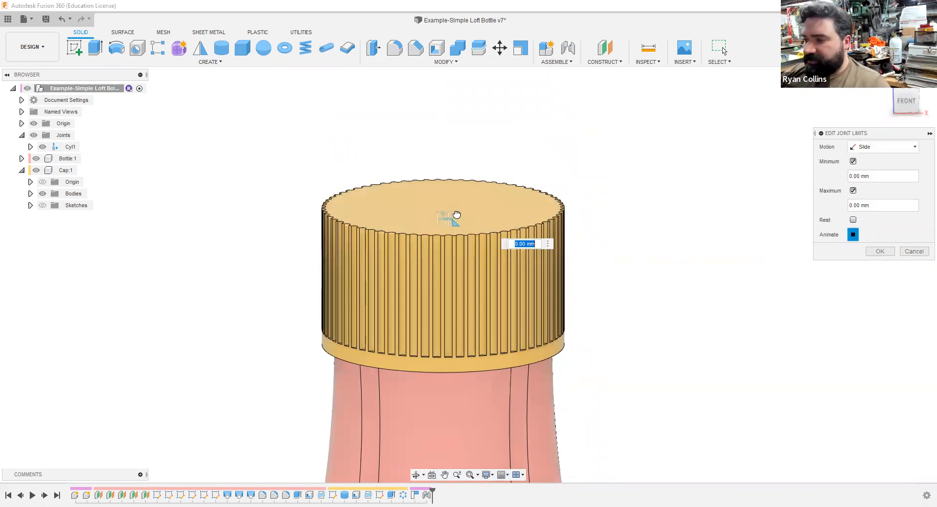
type("15")
key("Return")
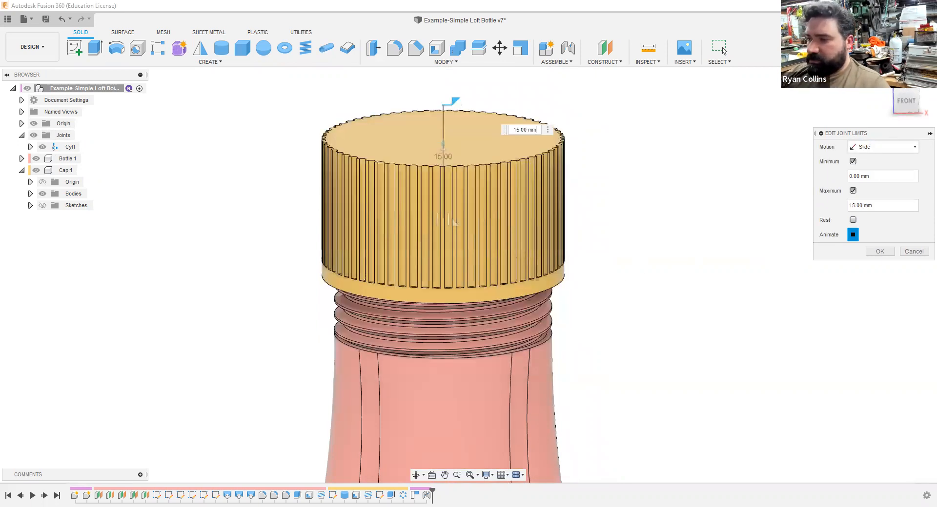
Step: Set the slide's maximum limit to 42 mm and accept the joint limits
scroll(655, 323, "down", 3)
middle_click_drag(667, 293, 607, 393)
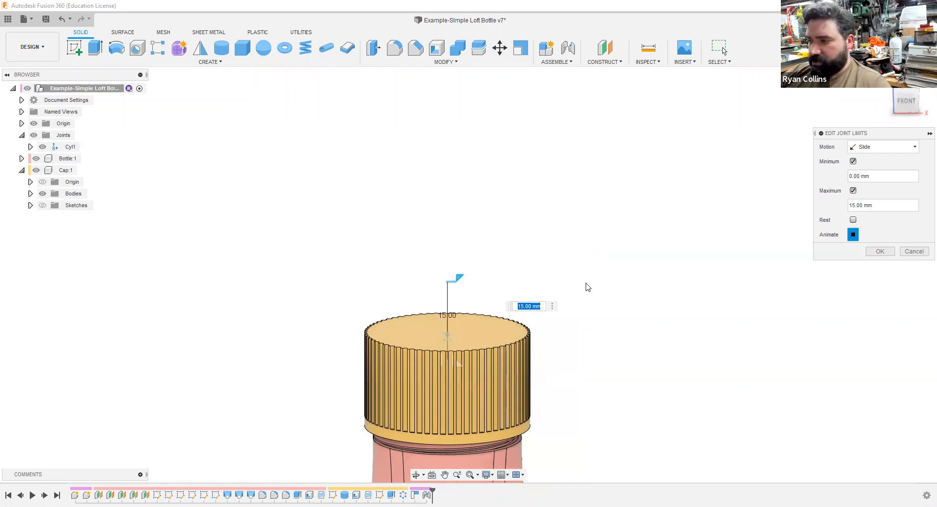
type("42")
key("Return")
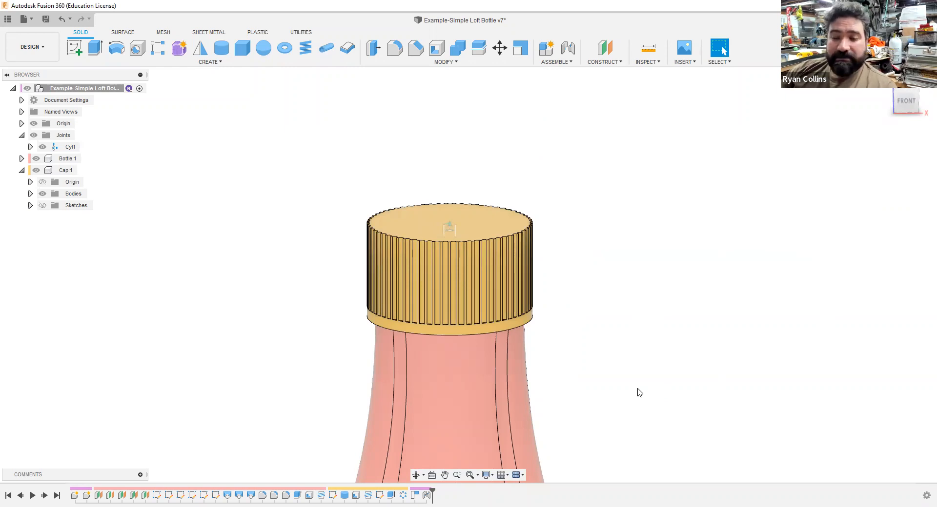
Step: Ground the bottle component so it is fixed in place
right_click(67, 161)
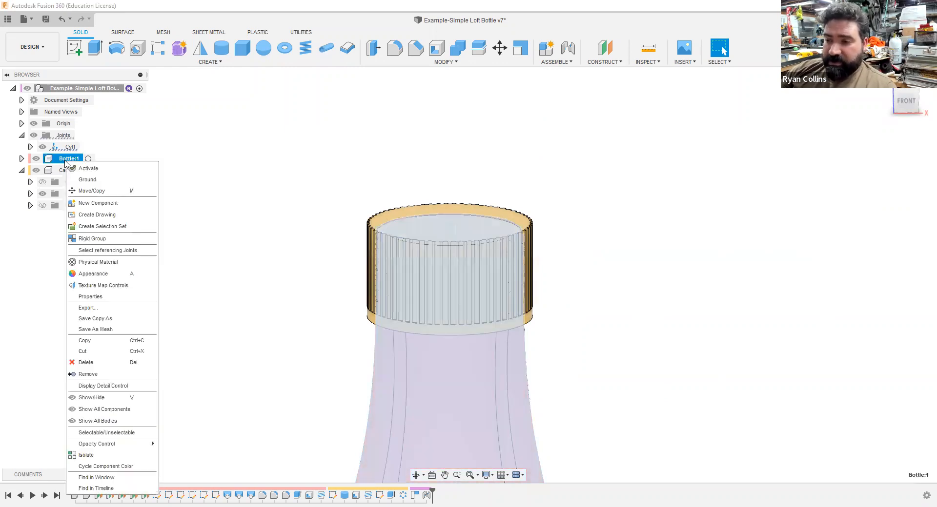
left_click(103, 180)
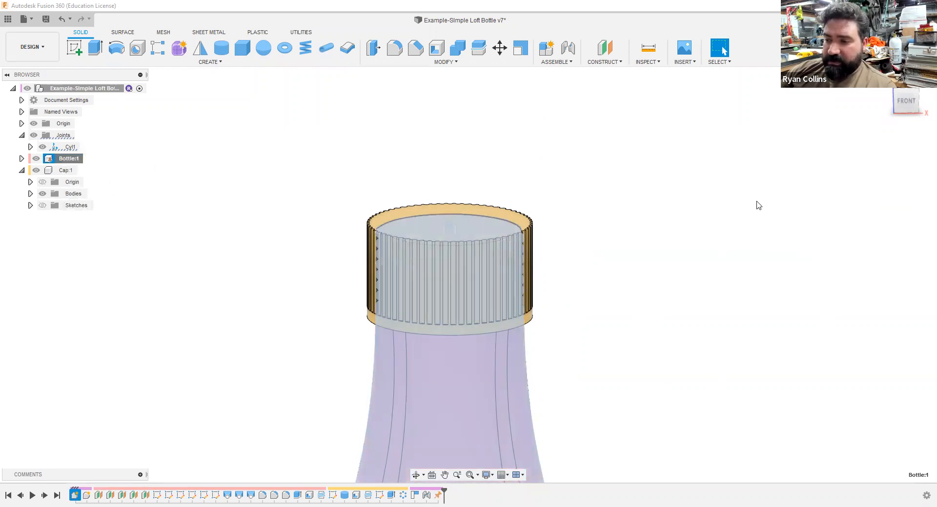
left_click(683, 239)
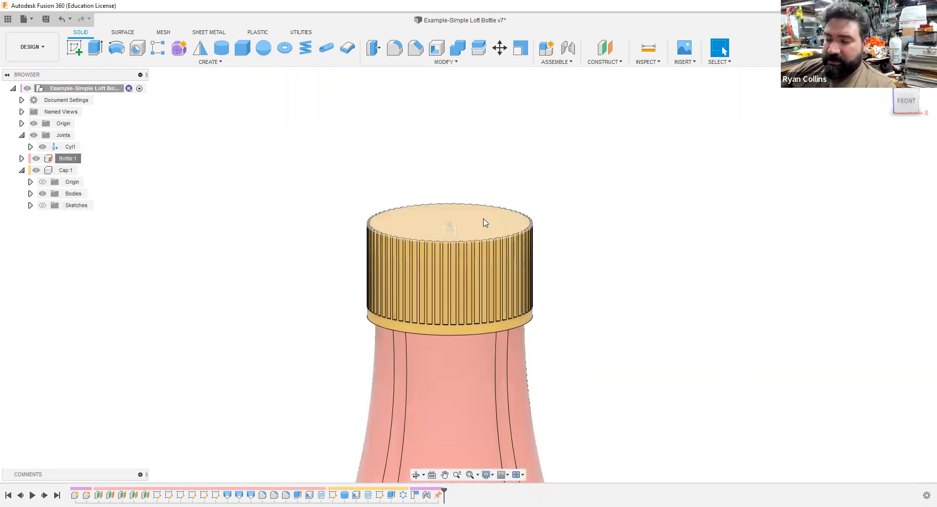
Step: Slide the cap up off the bottle neck to test the joint, and revert its position
left_click_drag(467, 236, 490, 164)
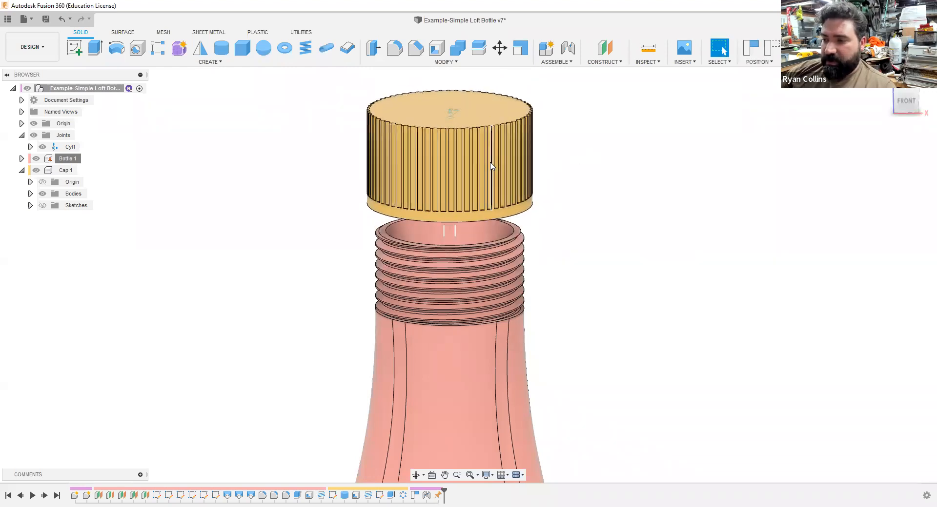
left_click(775, 47)
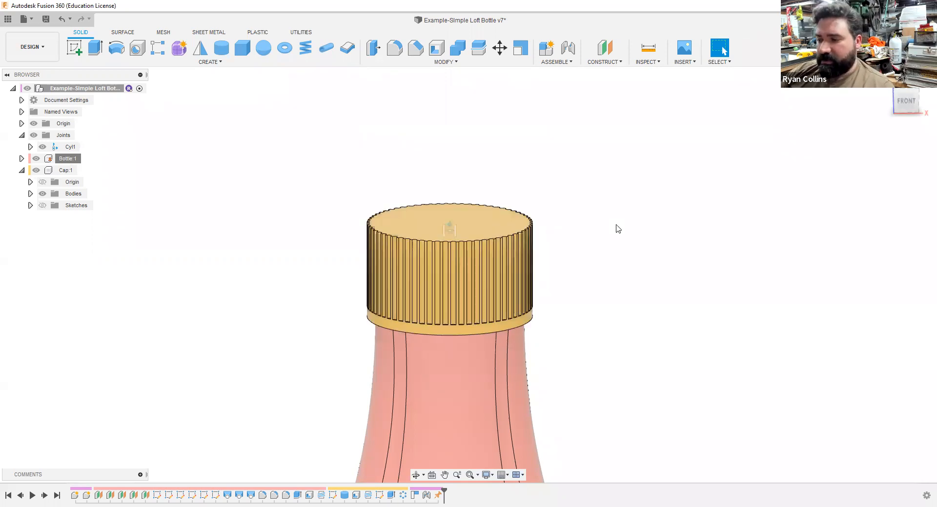
Step: Save the design with the version description "Joint Added"
key("F6")
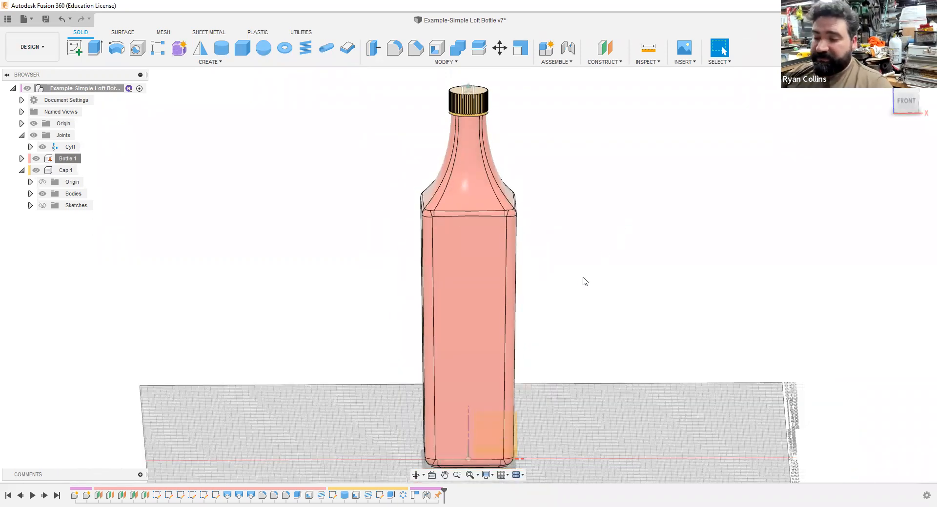
middle_click_drag(552, 336, 599, 337, "shift")
key("ctrl+s")
left_click_drag(504, 244, 417, 247)
type("Joint Added")
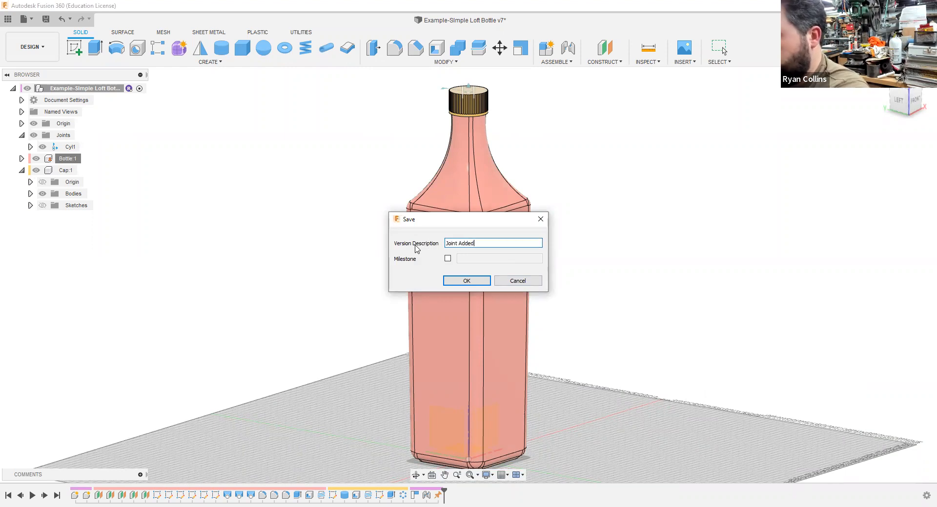
key("Return")
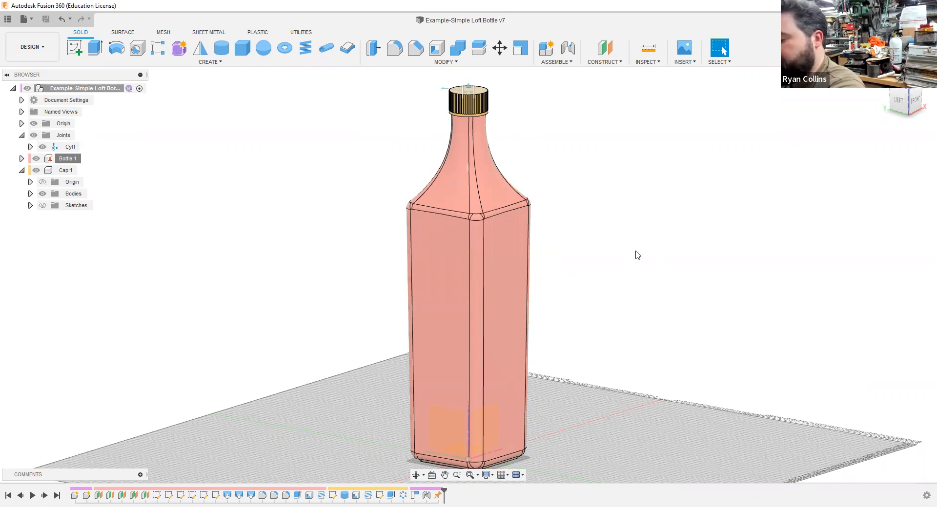
Step: Turn off the component colour display and open Appearance, collapsing the Joints and Cap entries in the browser tree
key("shift+n")
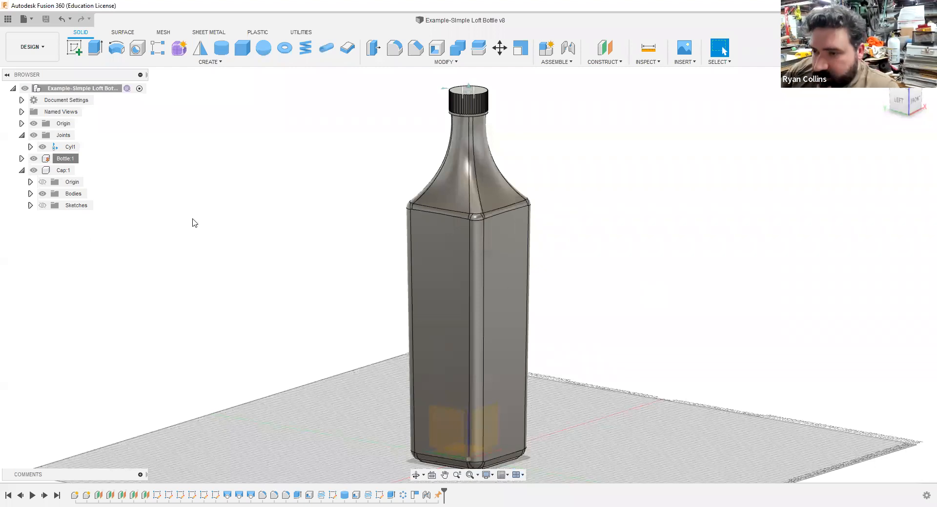
key("a")
left_click(21, 136)
left_click(20, 160)
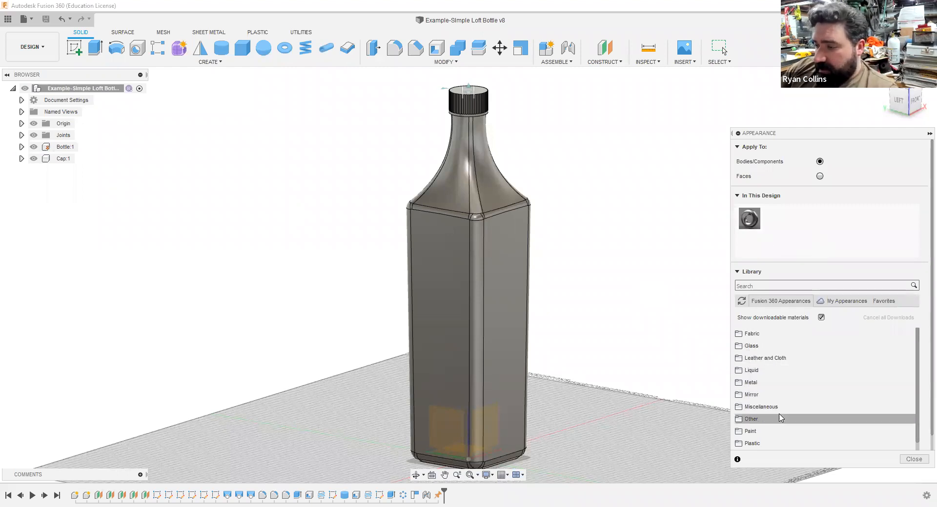
Step: Add a golden-yellow metallic paint from the Paint library to the appearances in this design
scroll(781, 418, "down", 1)
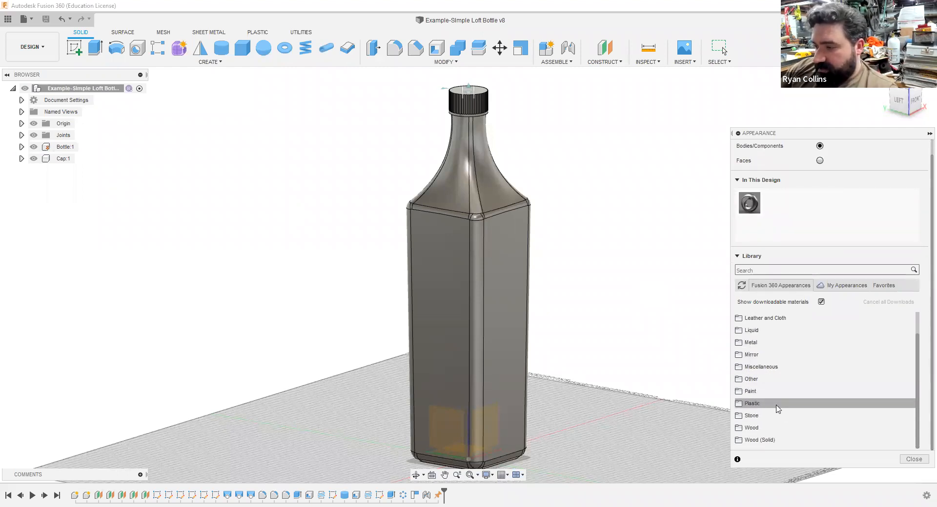
left_click(768, 395)
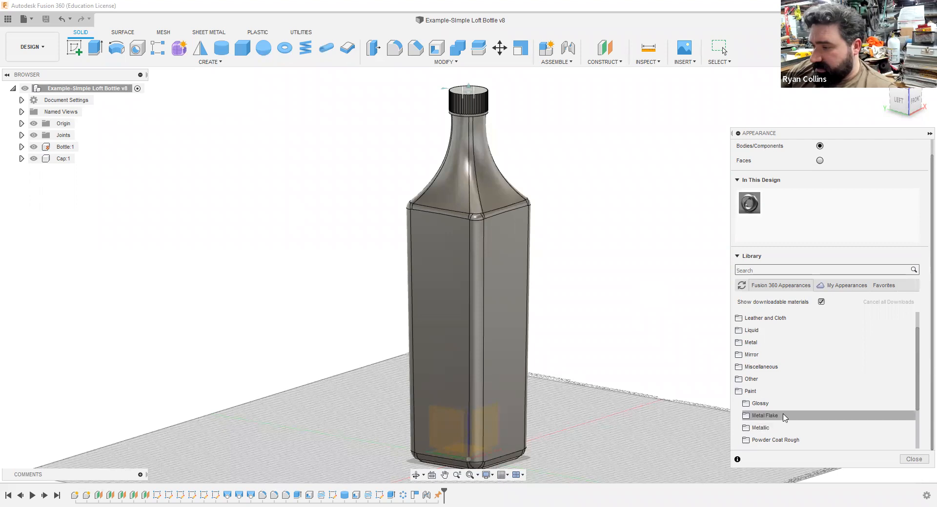
left_click(777, 427)
scroll(835, 396, "down", 5)
scroll(829, 393, "up", 2)
scroll(808, 414, "up", 2)
scroll(806, 411, "down", 2)
left_click_drag(779, 430, 804, 211)
scroll(752, 373, "up", 3)
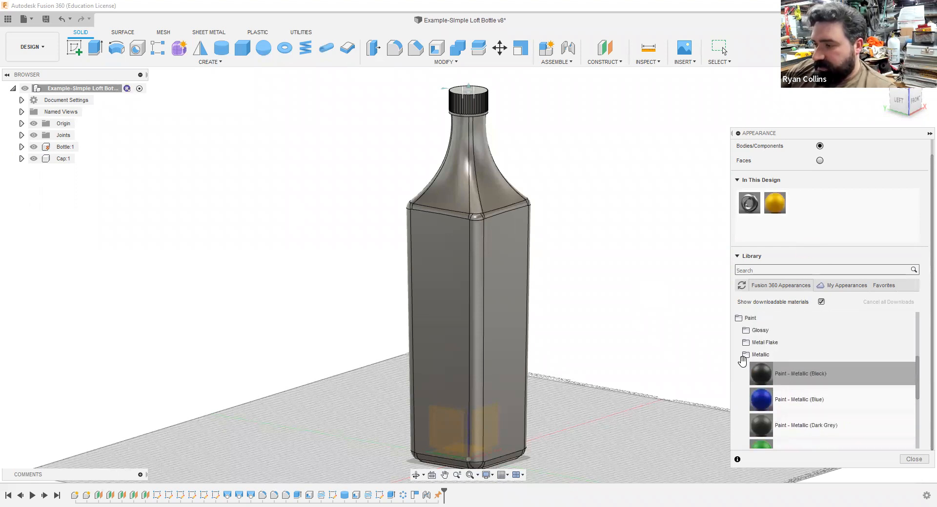
Step: Add Glass (Grey) from the smooth glass library to the appearances in this design
left_click(745, 359)
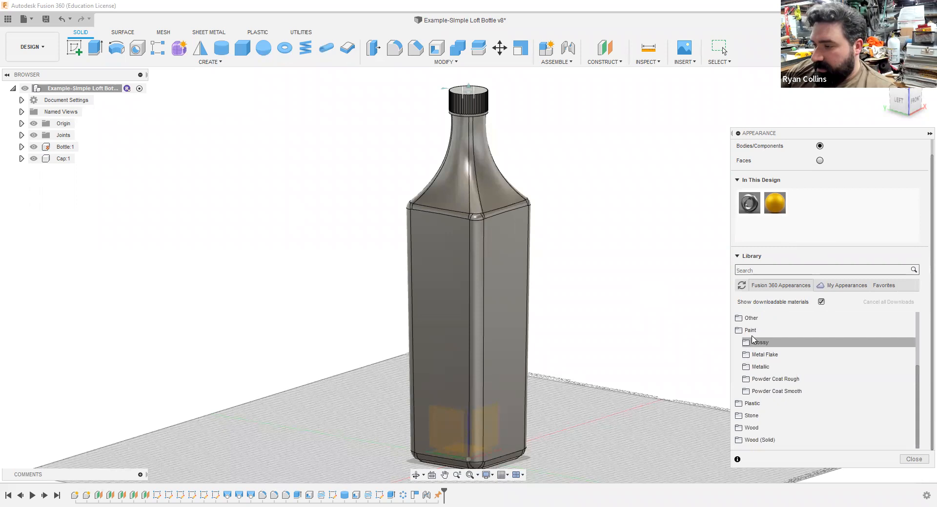
left_click(758, 407)
left_click(759, 408)
scroll(764, 356, "up", 3)
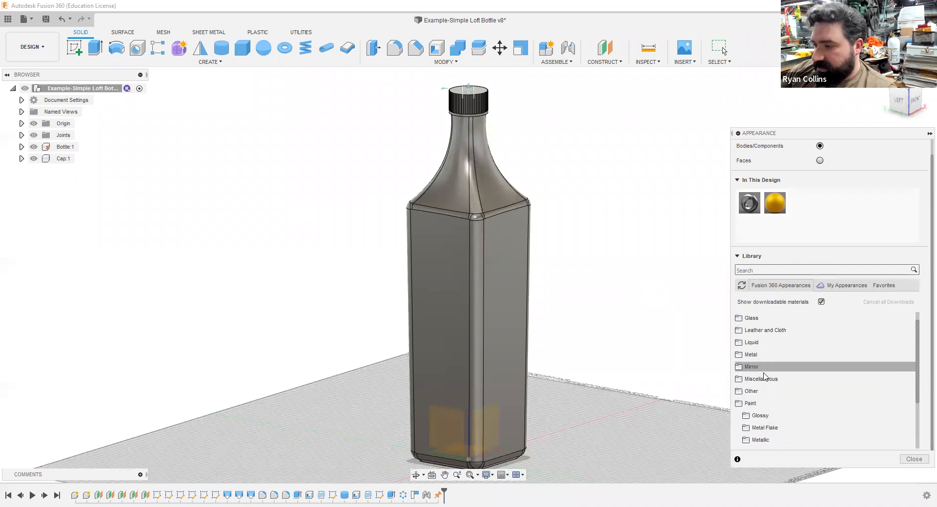
left_click(754, 319)
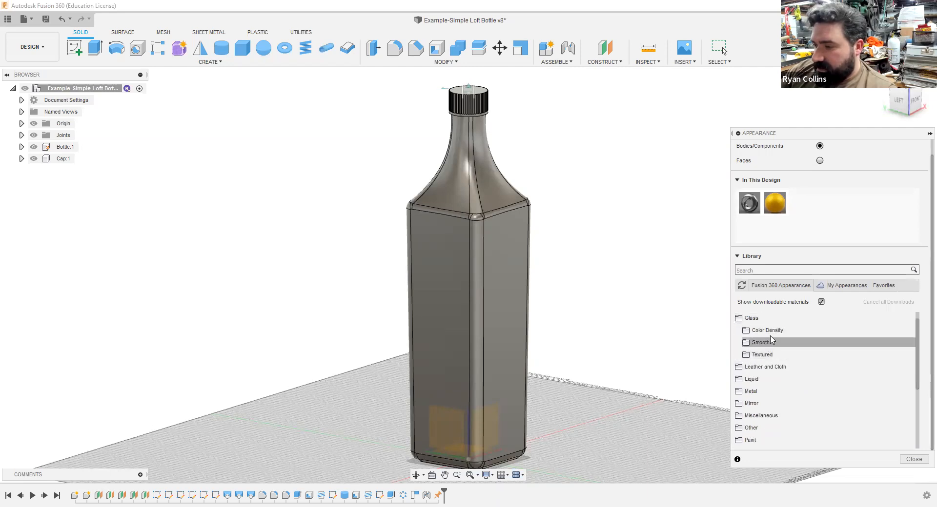
left_click(769, 344)
scroll(824, 371, "down", 2)
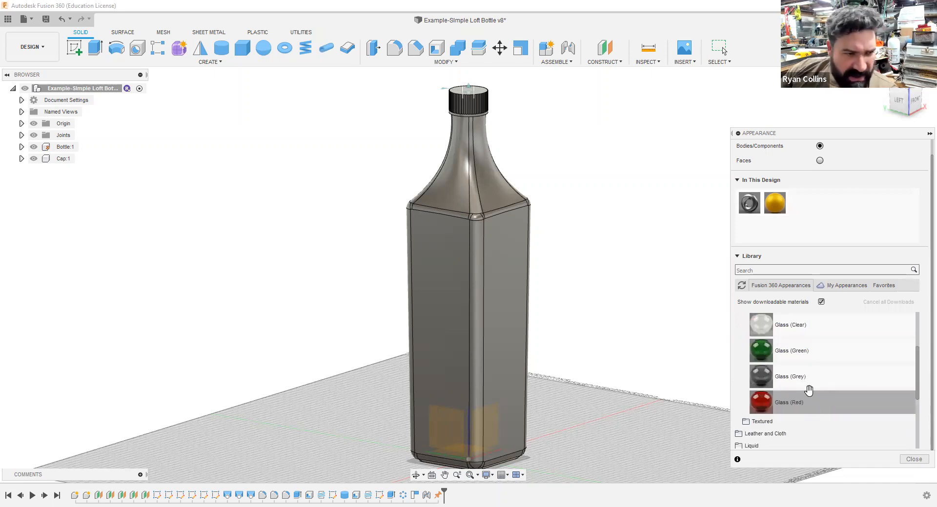
scroll(809, 389, "up", 2)
scroll(808, 386, "down", 2)
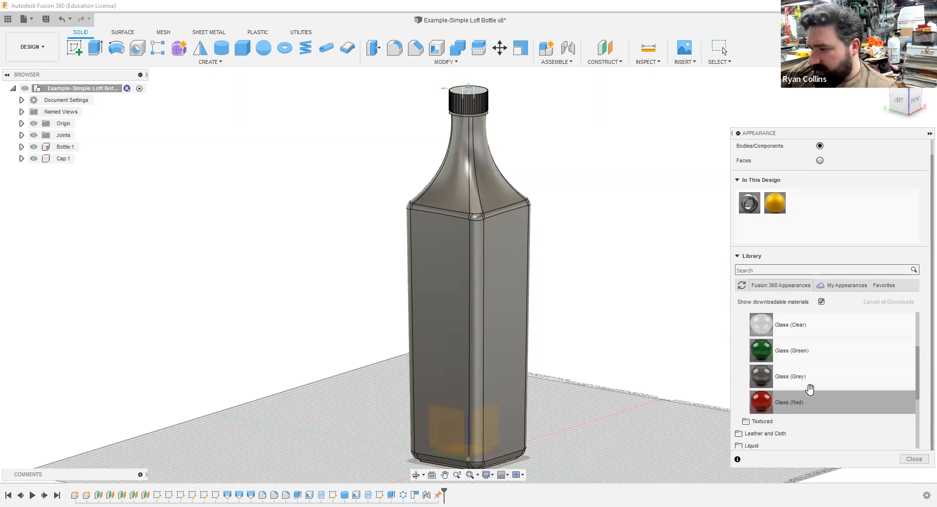
left_click_drag(802, 385, 831, 220)
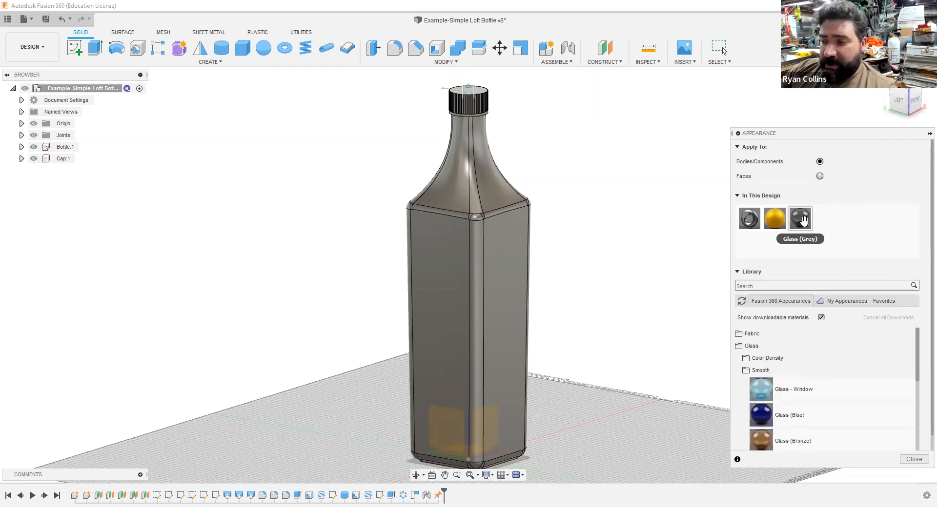
Step: Apply the Glass (Grey) appearance to the bottle and the golden-yellow metallic paint to the cap
left_click_drag(800, 219, 475, 265)
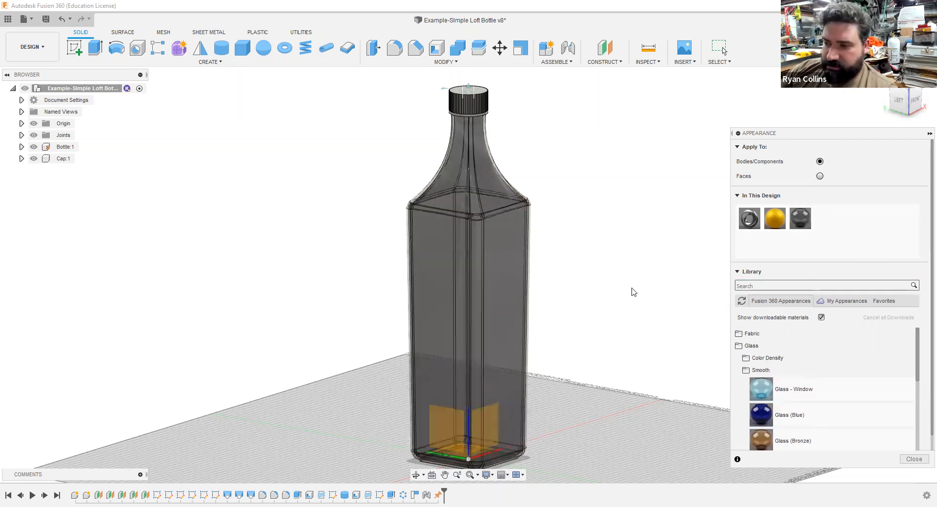
left_click_drag(775, 219, 483, 105)
Step: Switch the visual style to Shaded and close the Appearance dialog
middle_click_drag(607, 209, 600, 271)
scroll(603, 276, "down", 2)
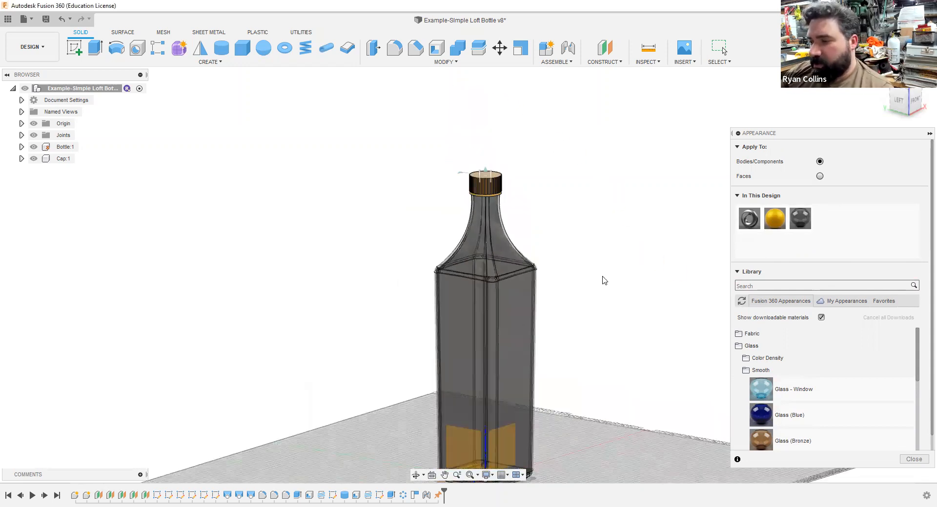
scroll(603, 277, "up", 3)
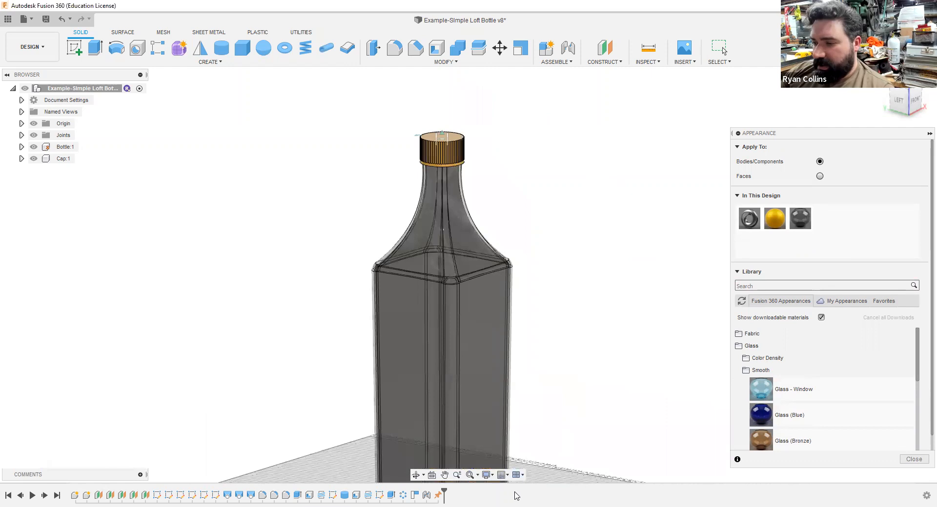
left_click(487, 476)
mouse_move(513, 390)
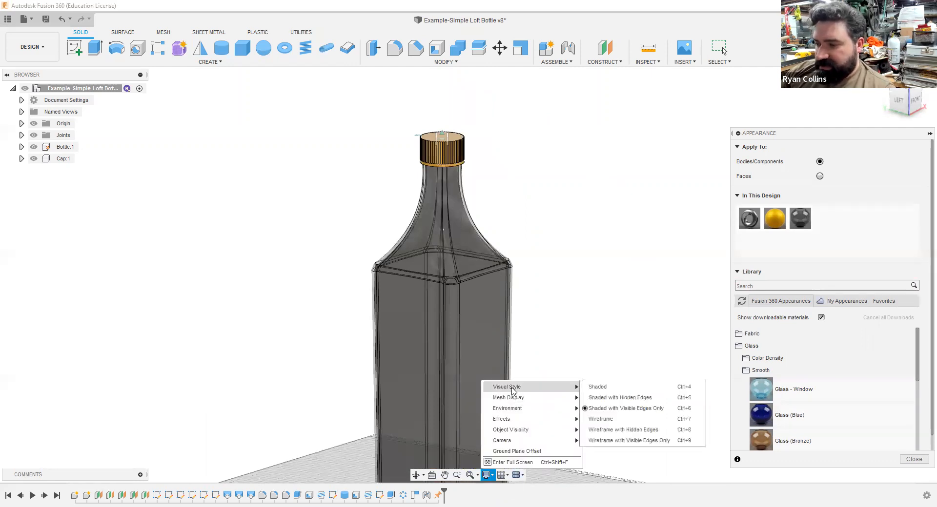
left_click(609, 388)
key("F6")
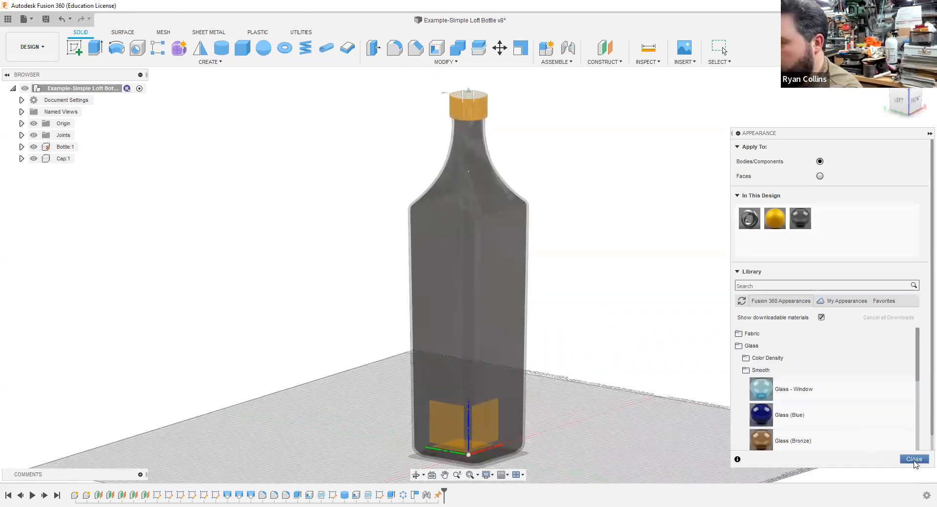
Step: Hide the cap component to examine the threads on the bottle's neck, and show the cap again
middle_click_drag(656, 319, 533, 256, "shift")
scroll(506, 191, "down", 4)
scroll(505, 183, "up", 8)
scroll(534, 258, "down", 2)
scroll(514, 240, "up", 6)
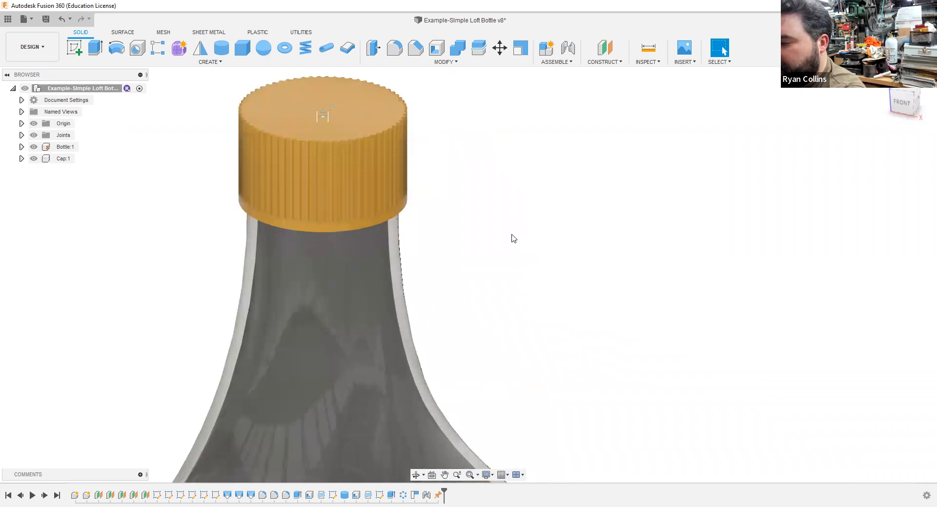
left_click(61, 159)
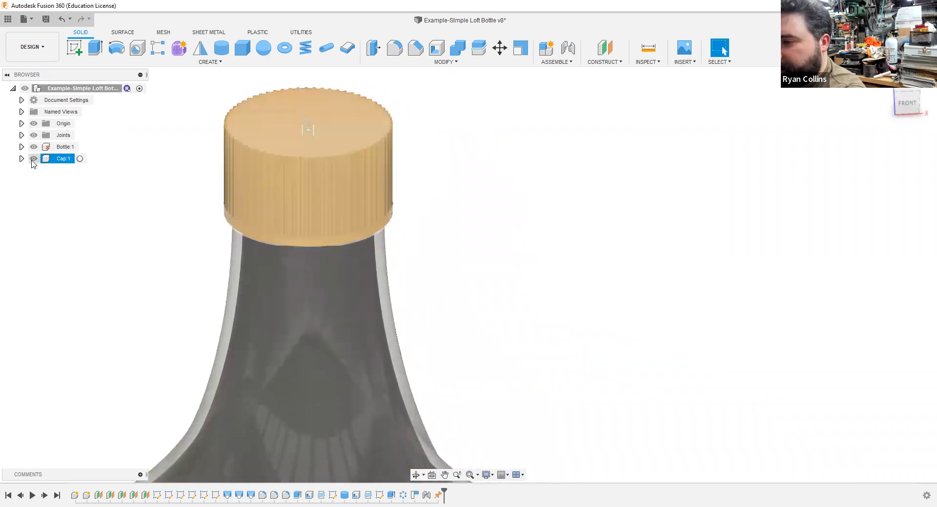
left_click(33, 159)
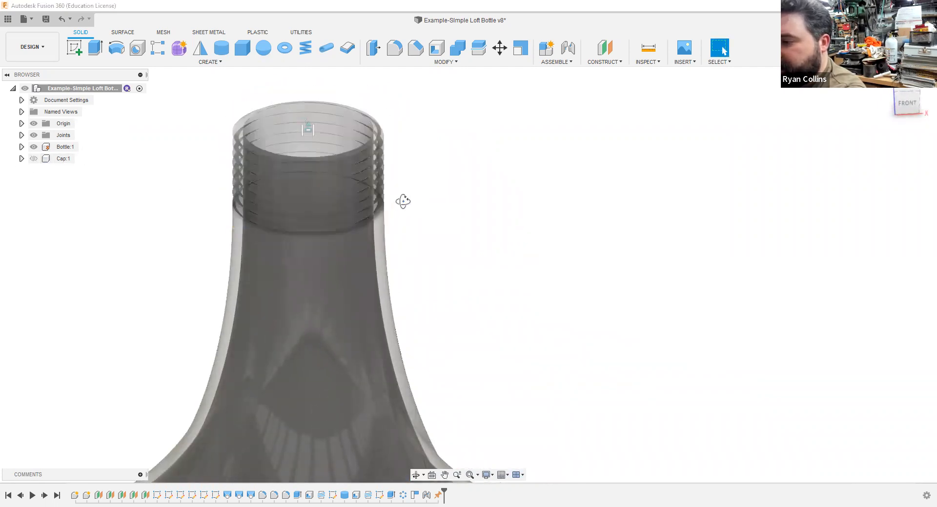
middle_click_drag(403, 202, 399, 212, "shift")
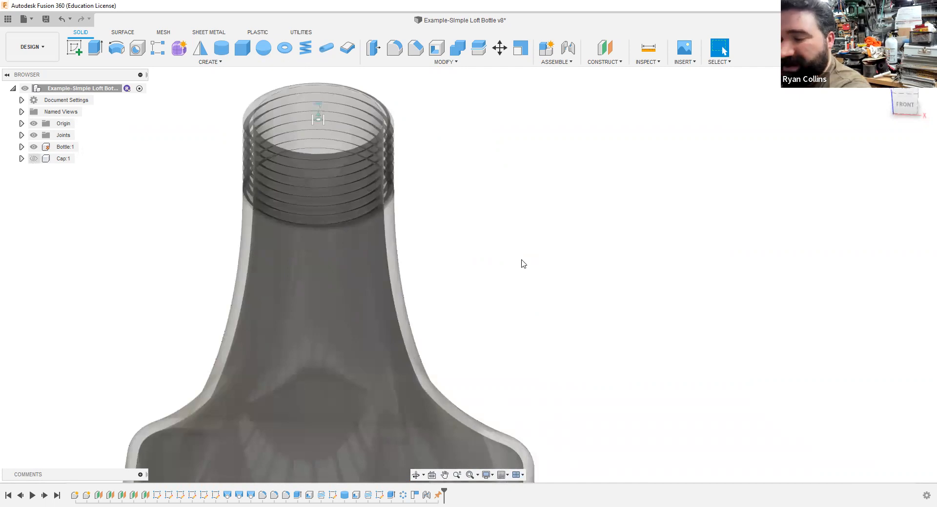
scroll(521, 260, "down", 4)
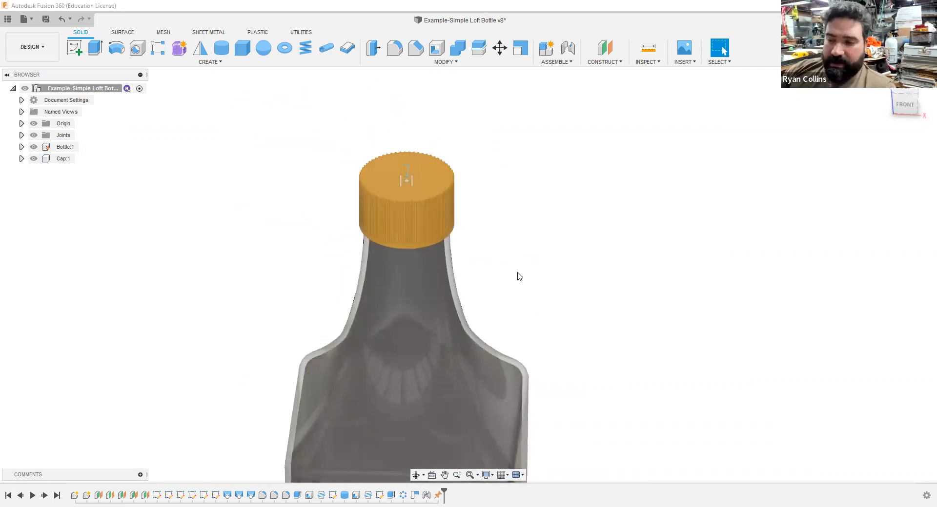